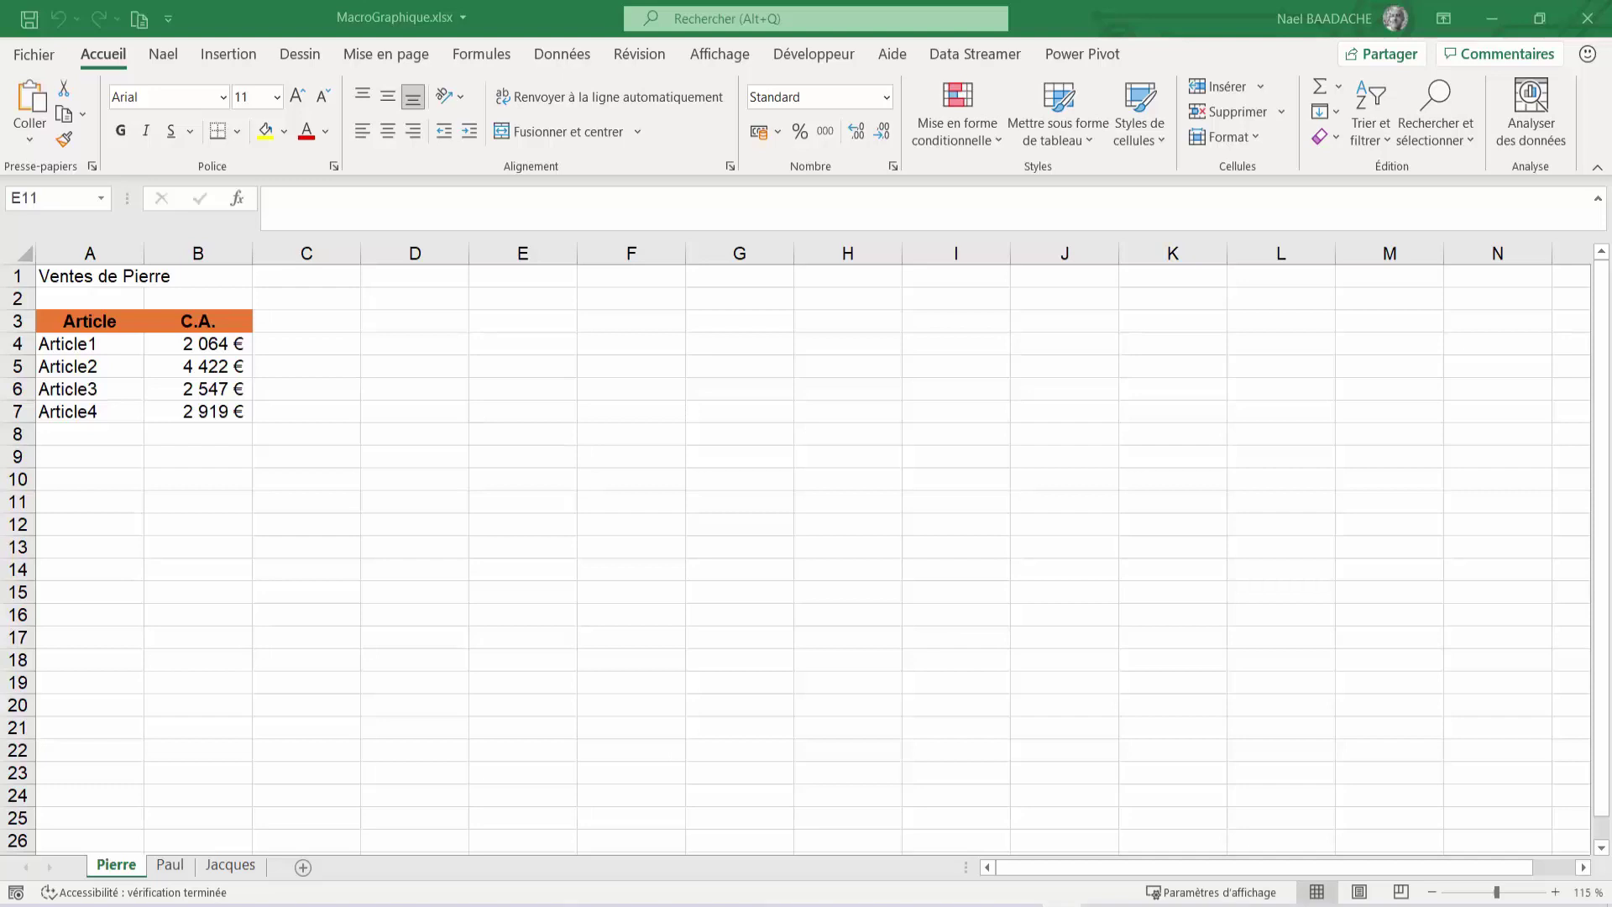
Show the Développeur tab and keep it ticked under Options > Personnaliser le ruban.
click(625, 449)
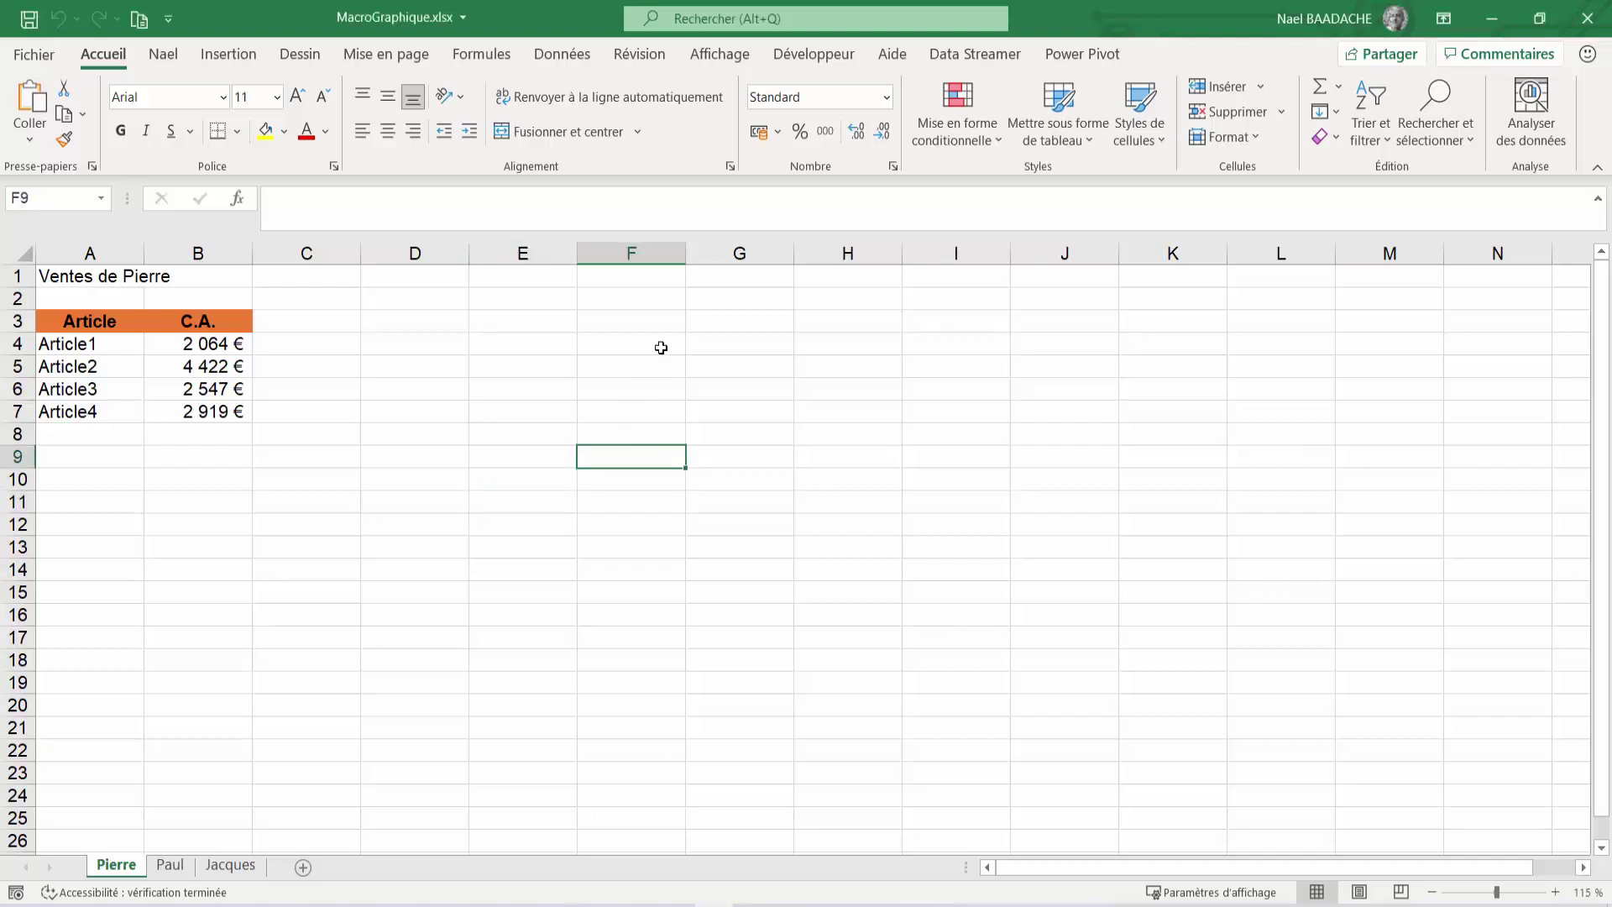
click(809, 57)
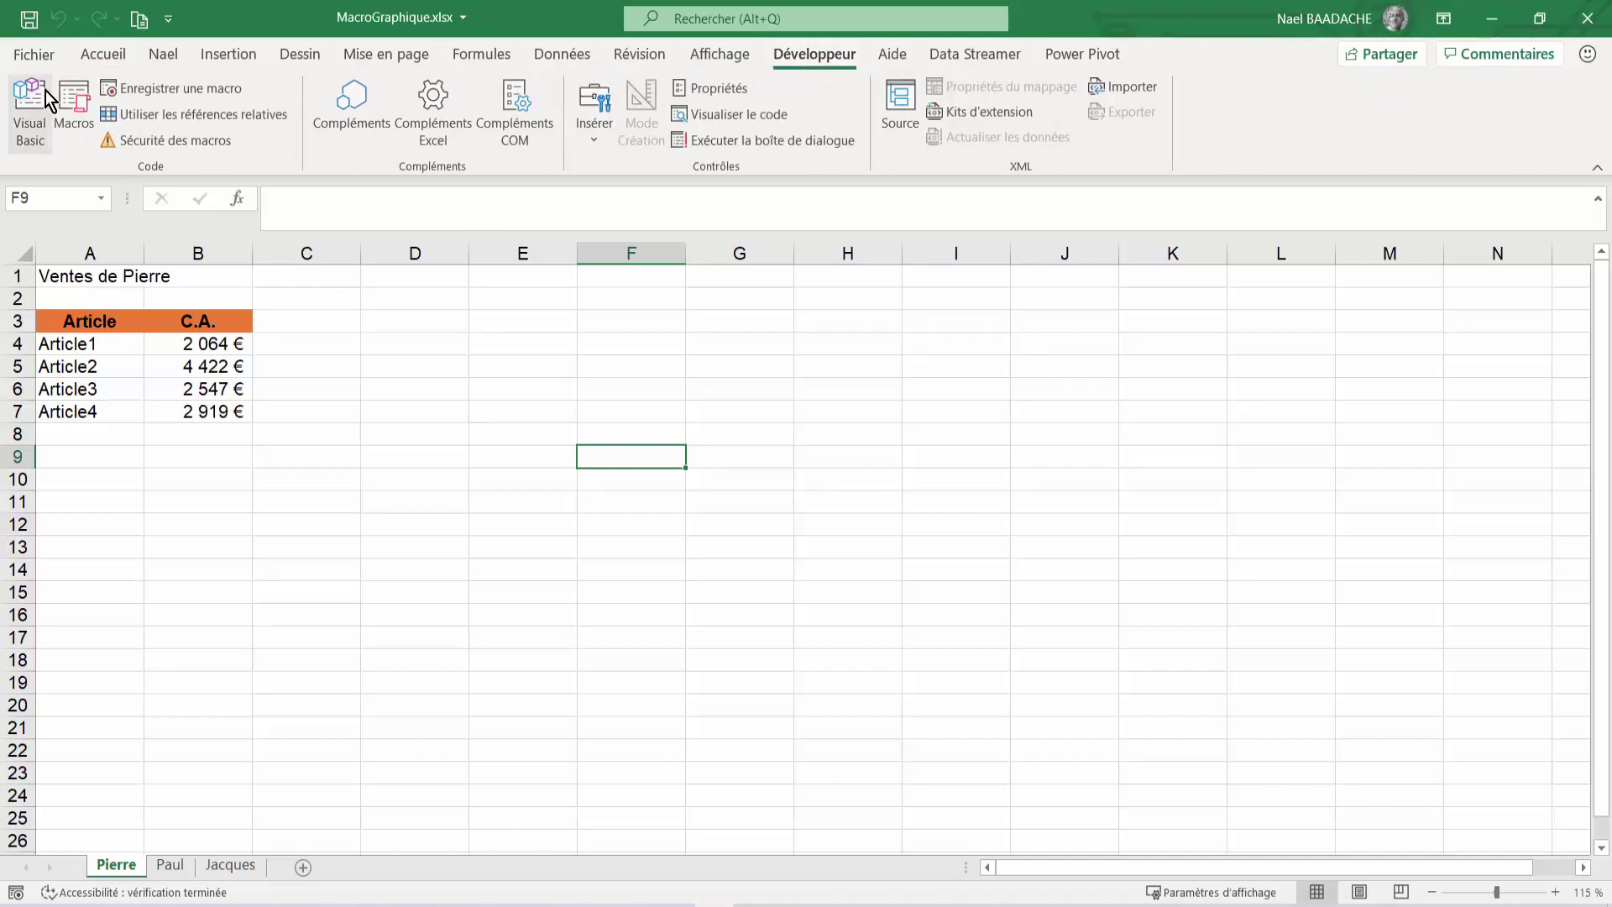
click(34, 56)
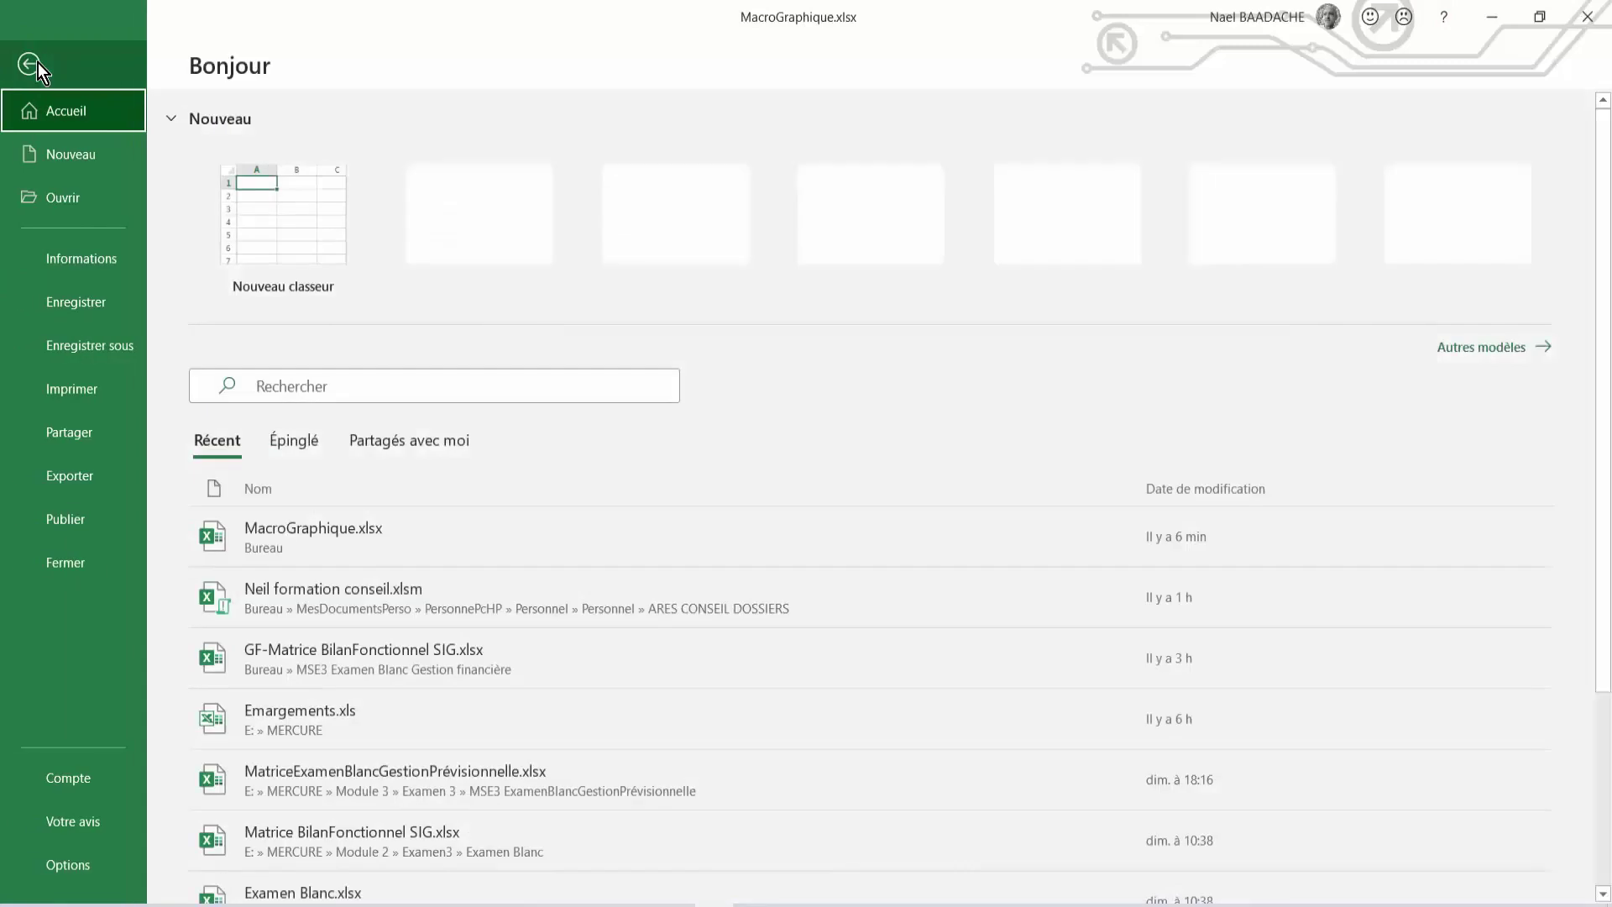
click(78, 866)
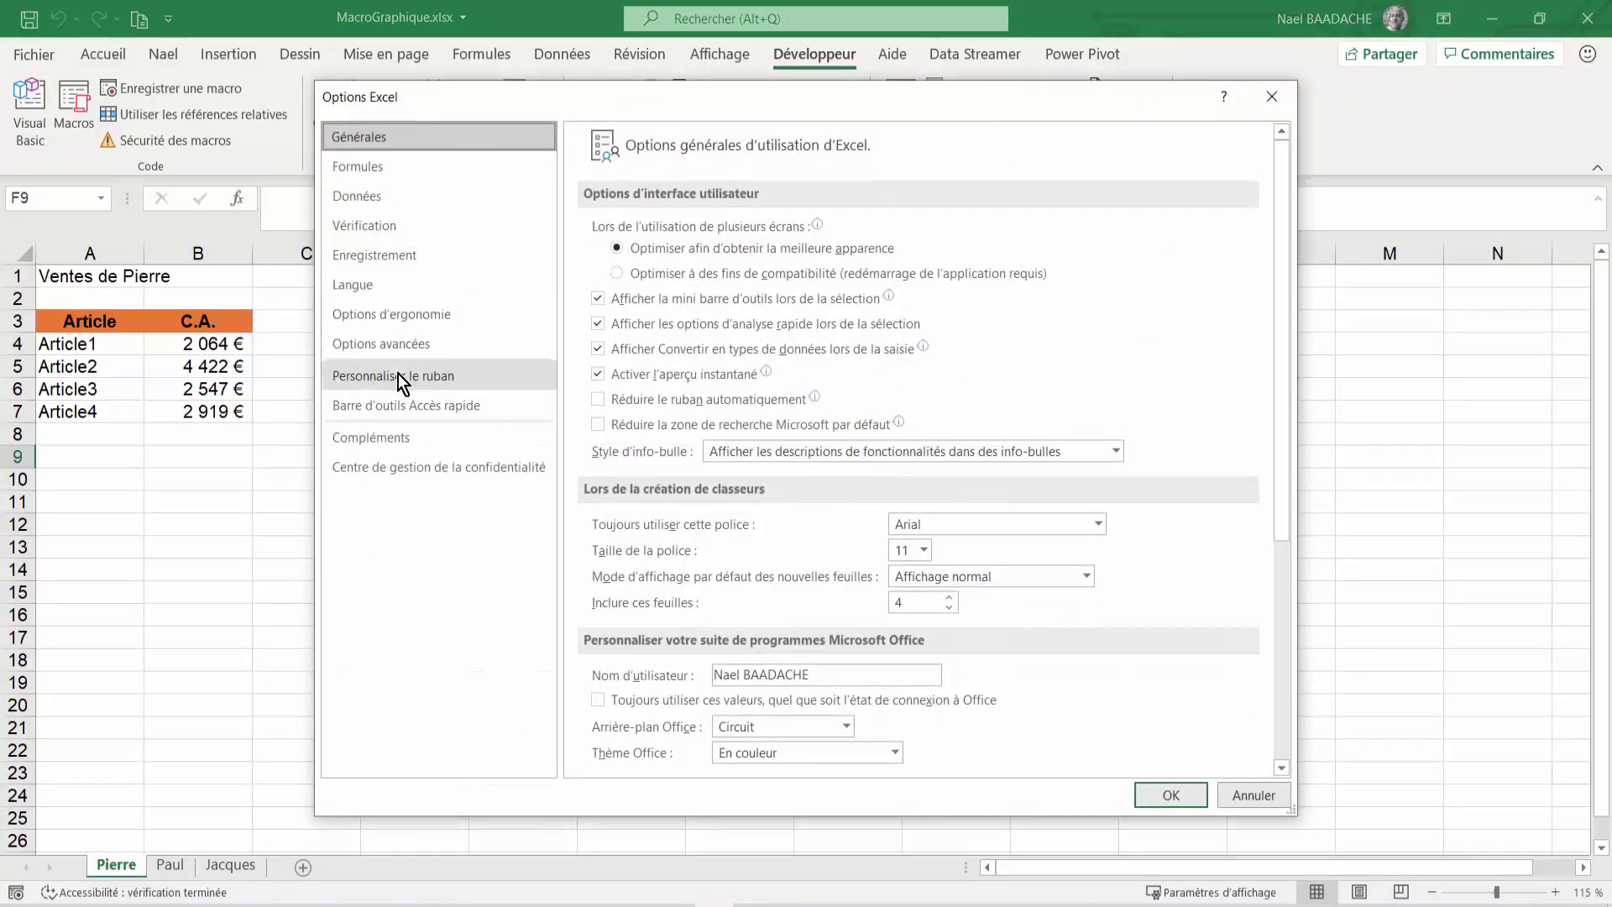
click(398, 374)
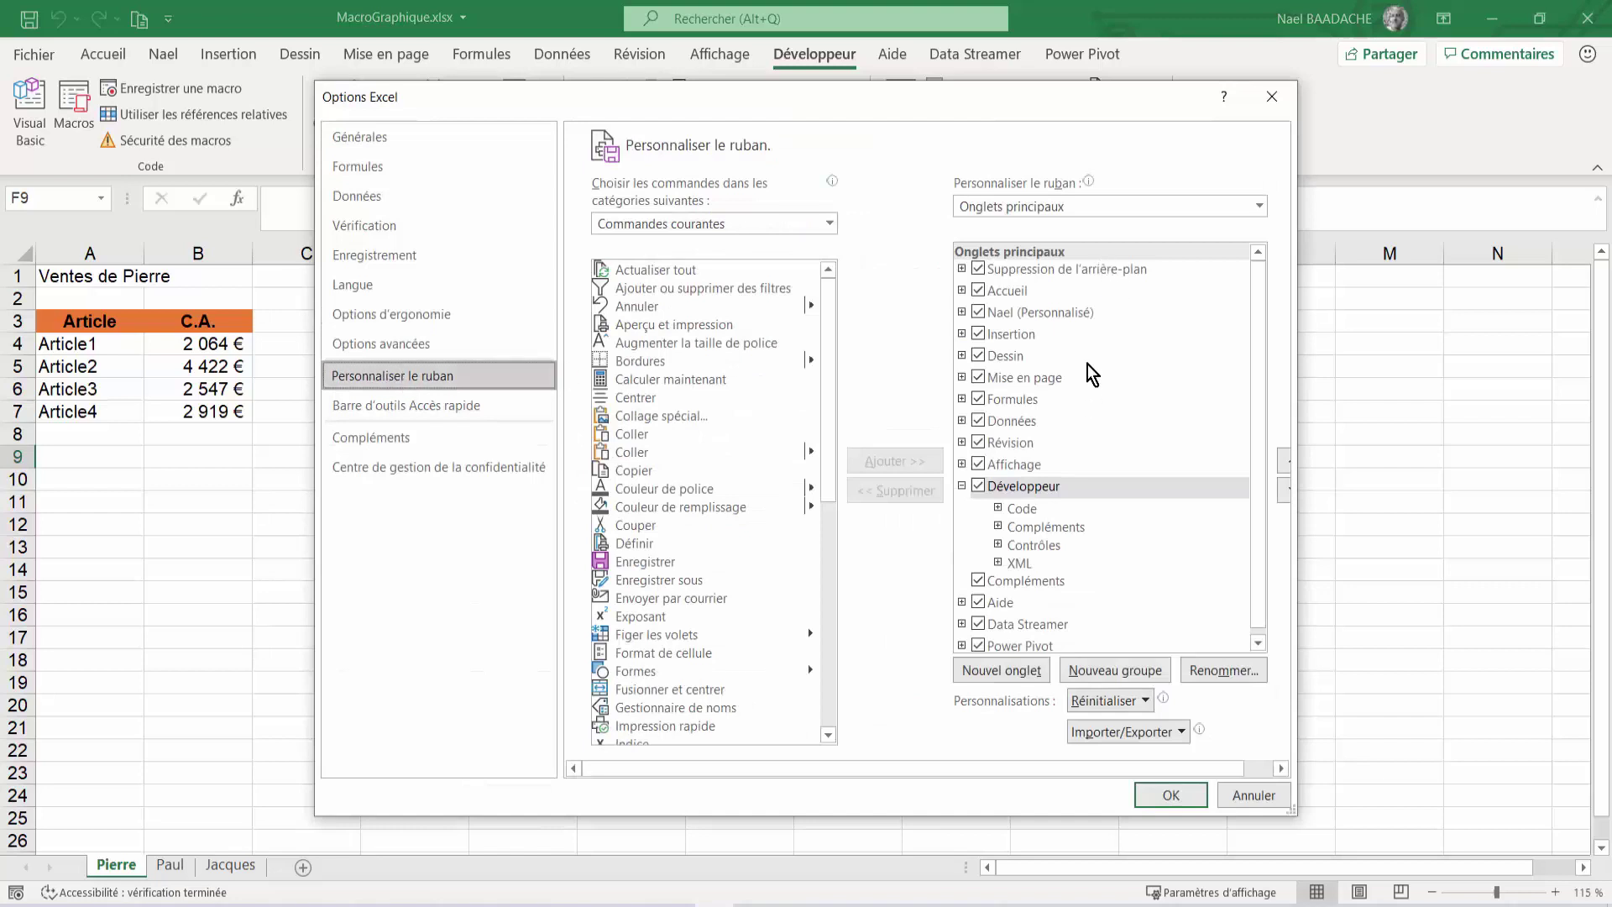
click(979, 485)
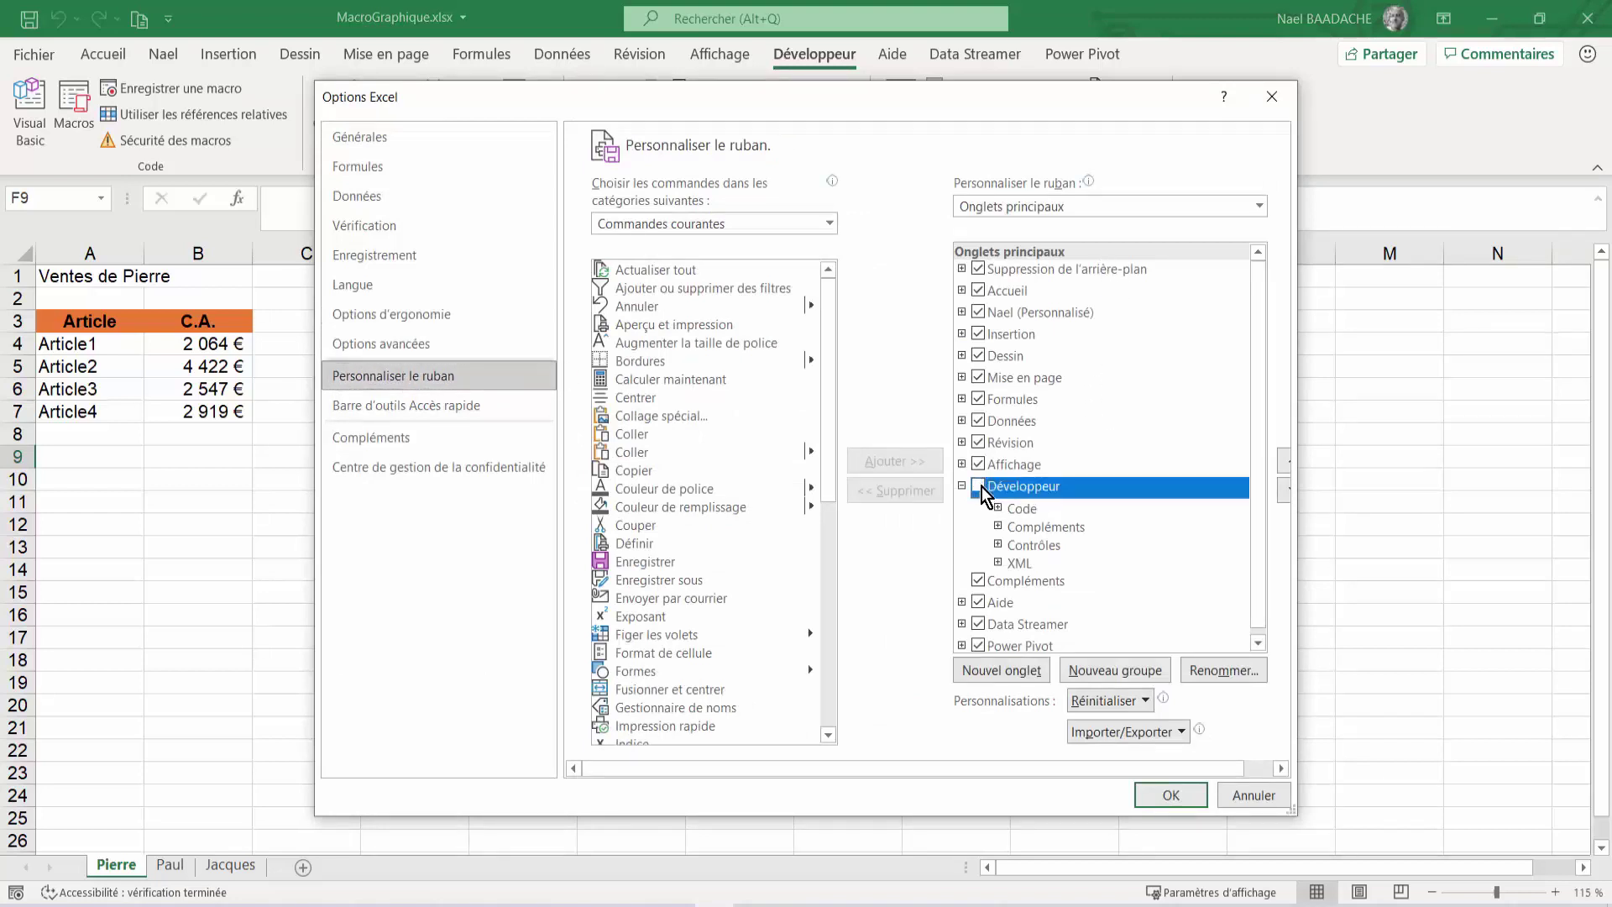
click(1174, 799)
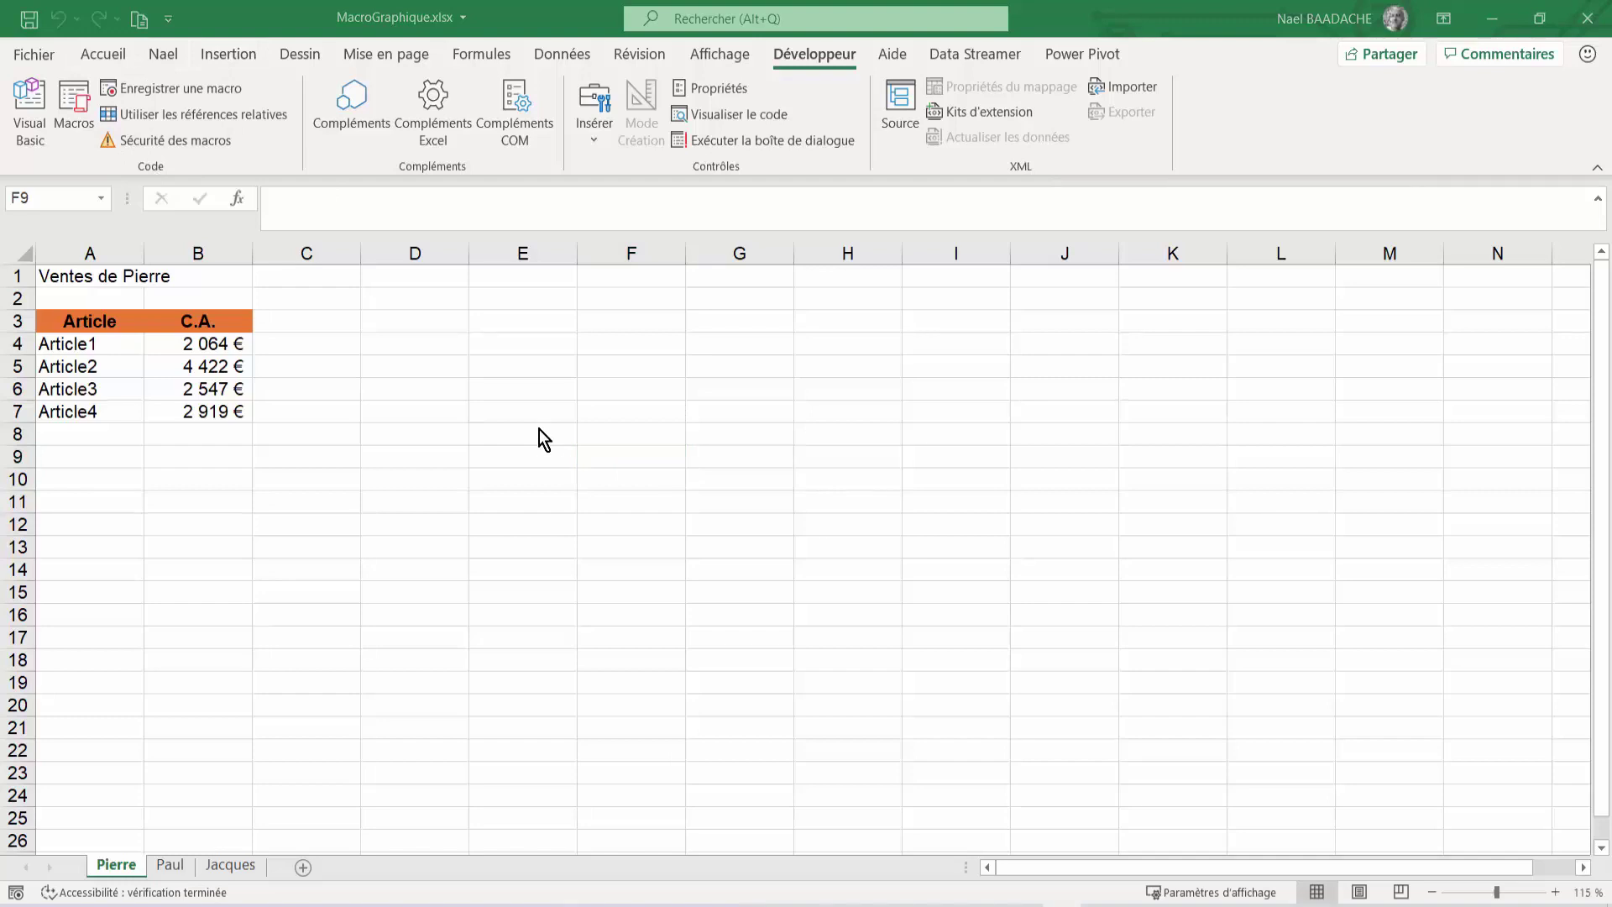
click(576, 424)
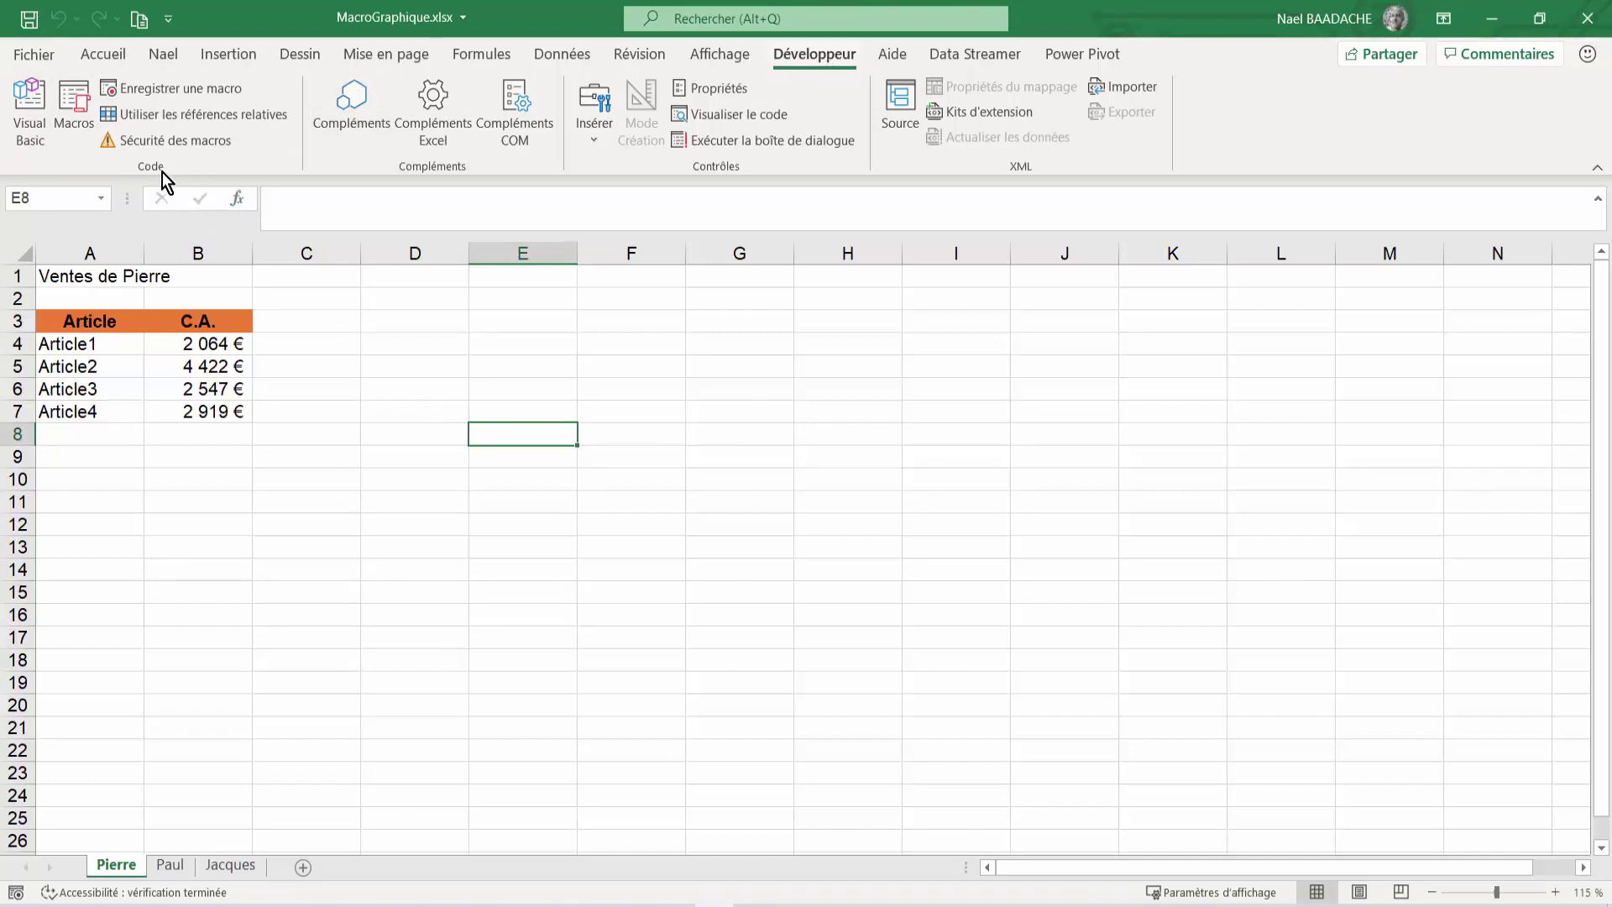
click(186, 89)
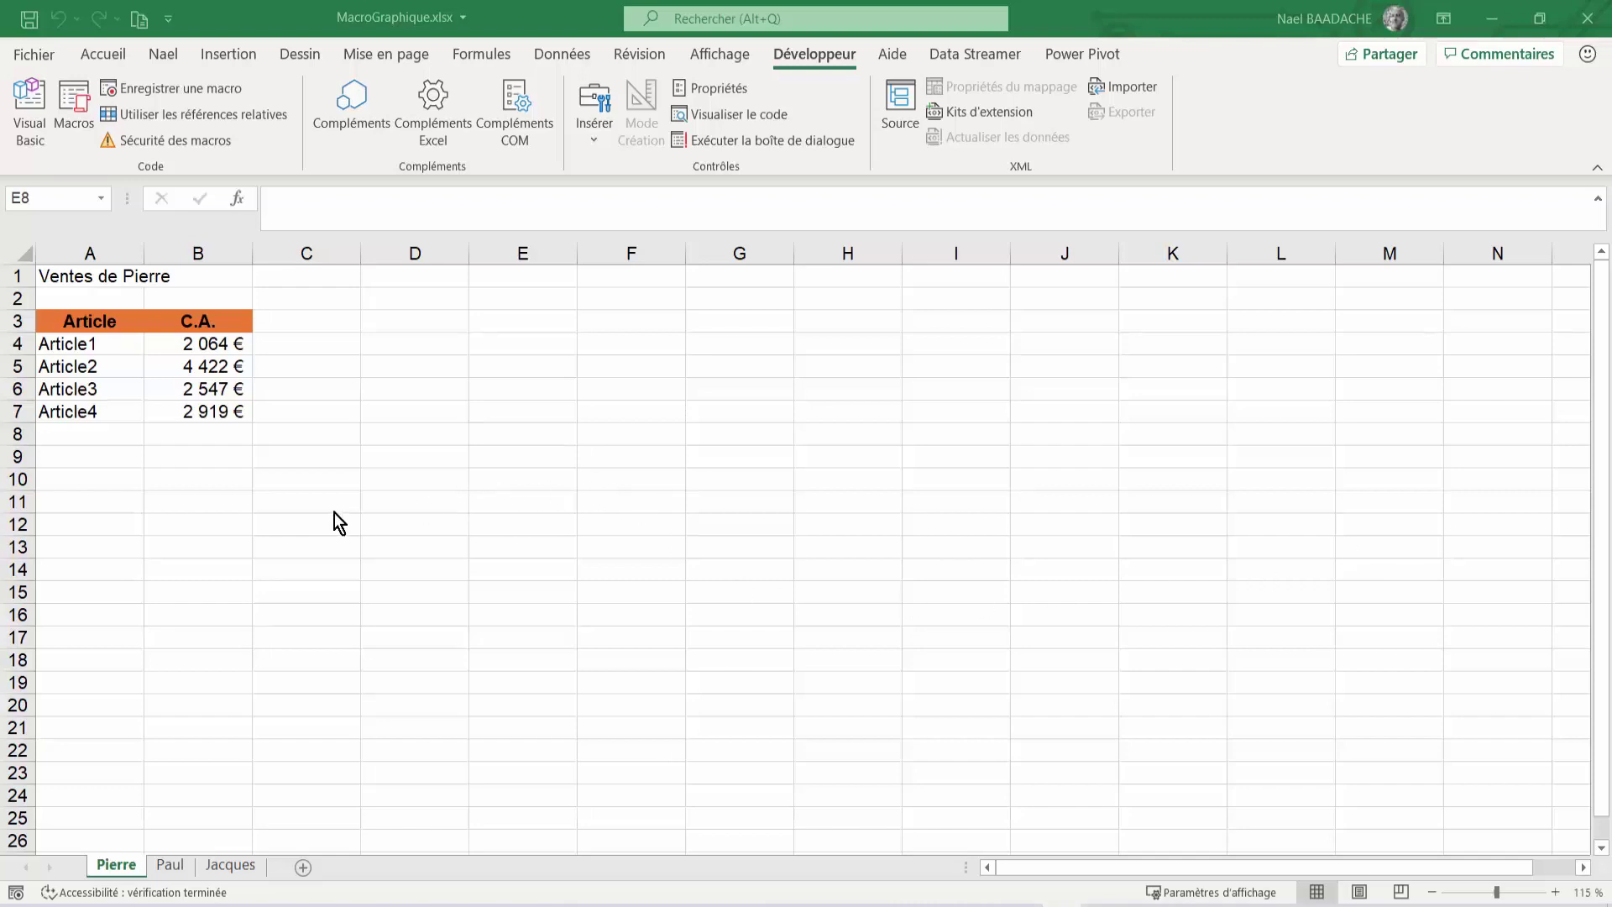
drag(104, 322, 214, 429)
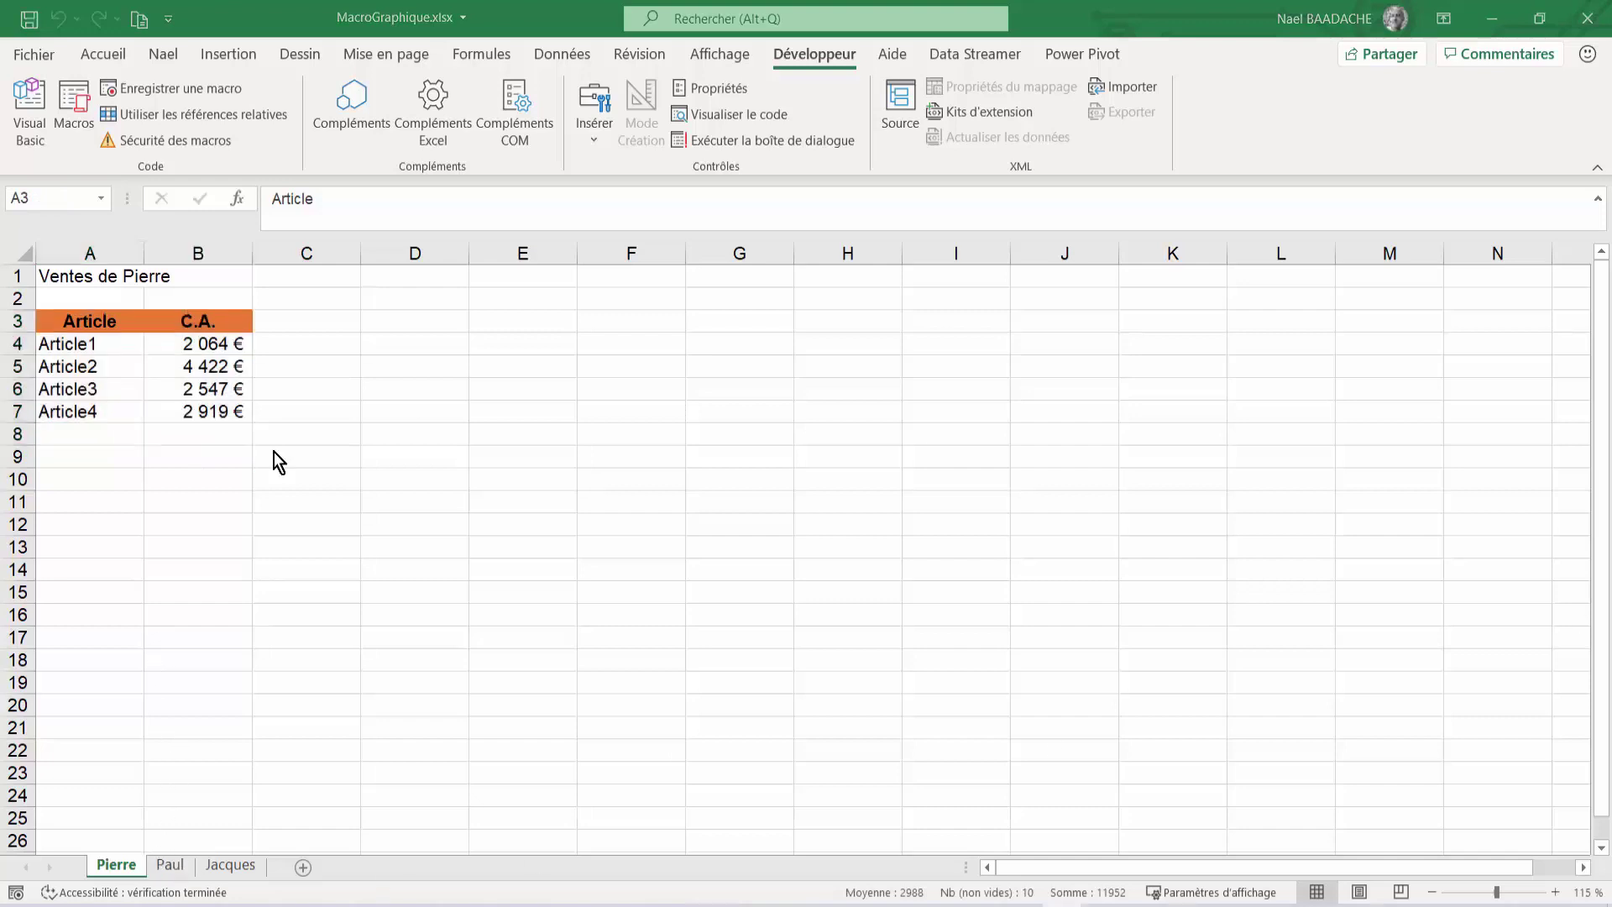
click(170, 865)
click(198, 750)
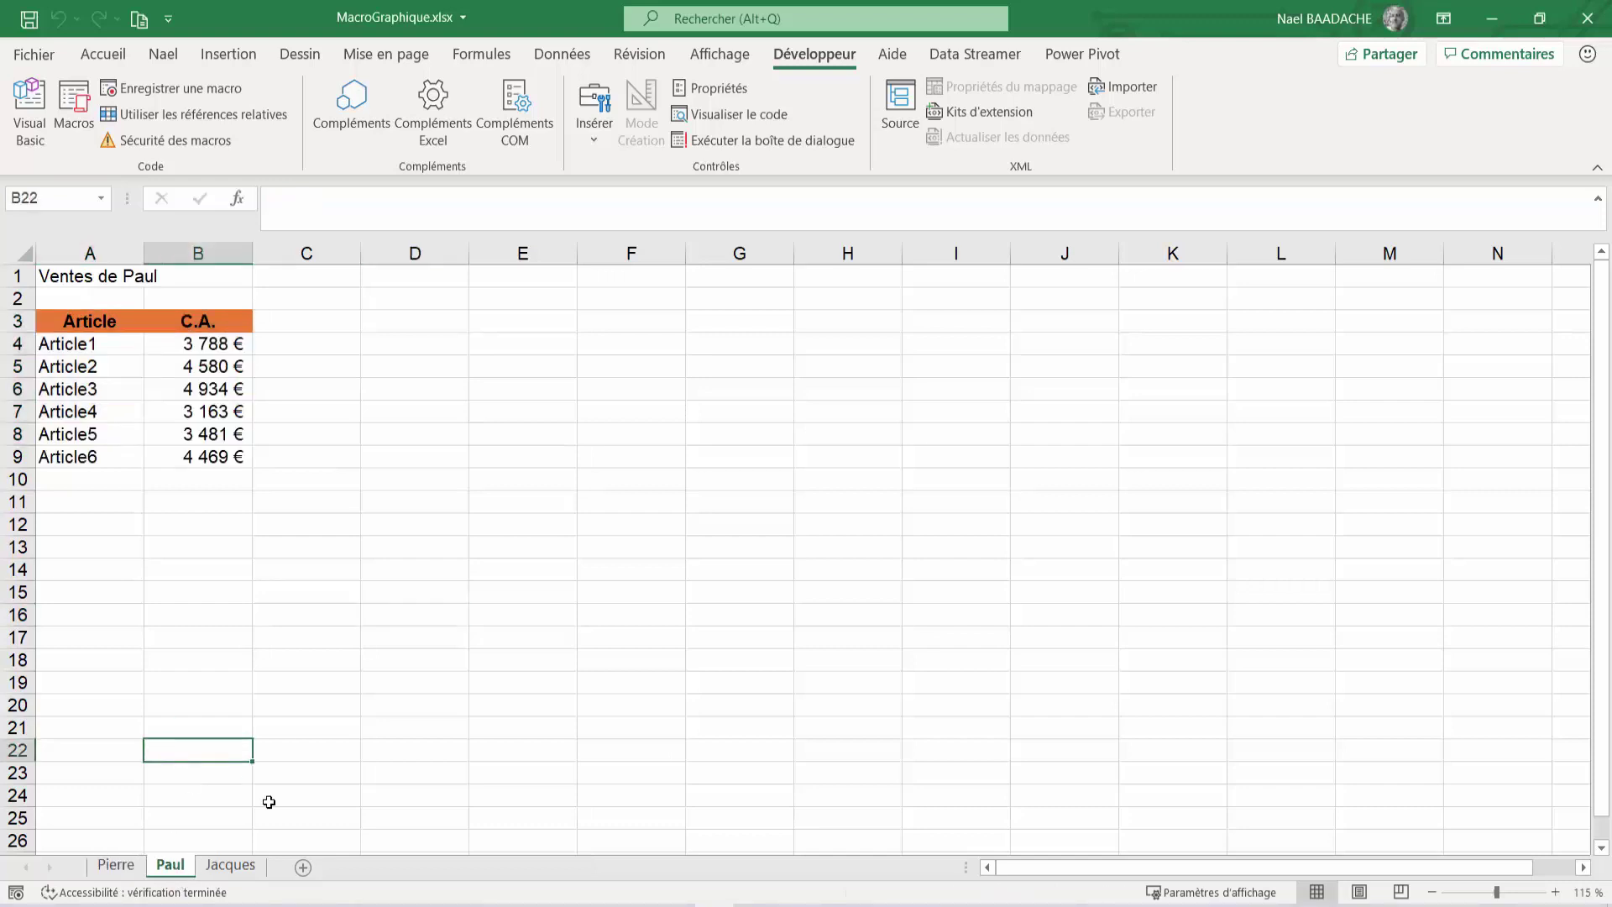
click(232, 866)
click(382, 668)
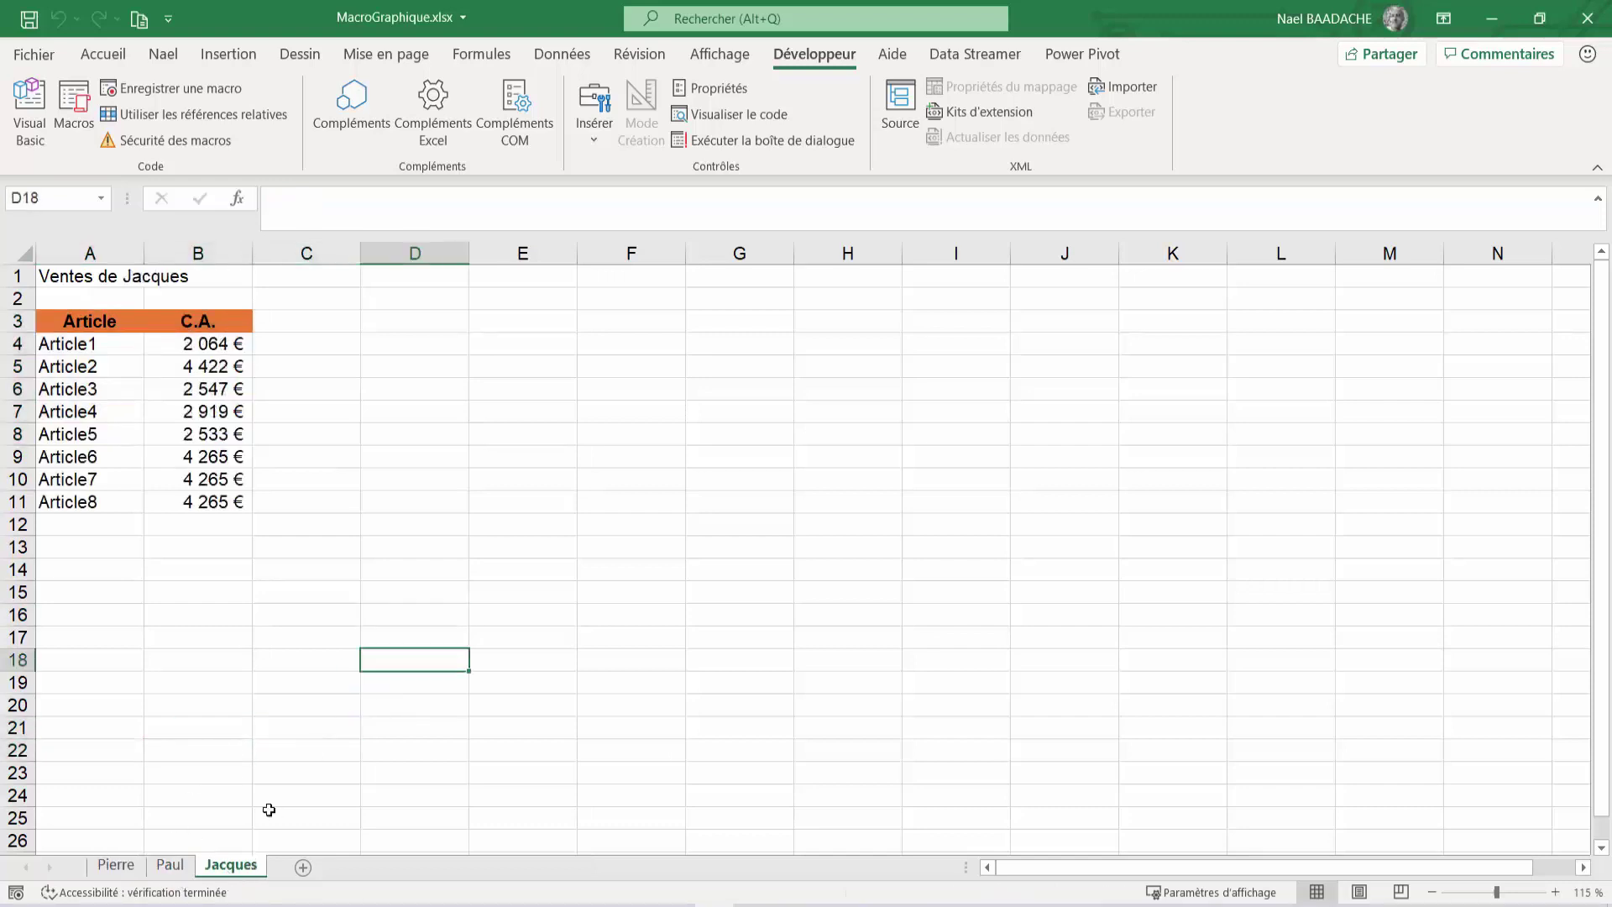
click(118, 864)
click(104, 369)
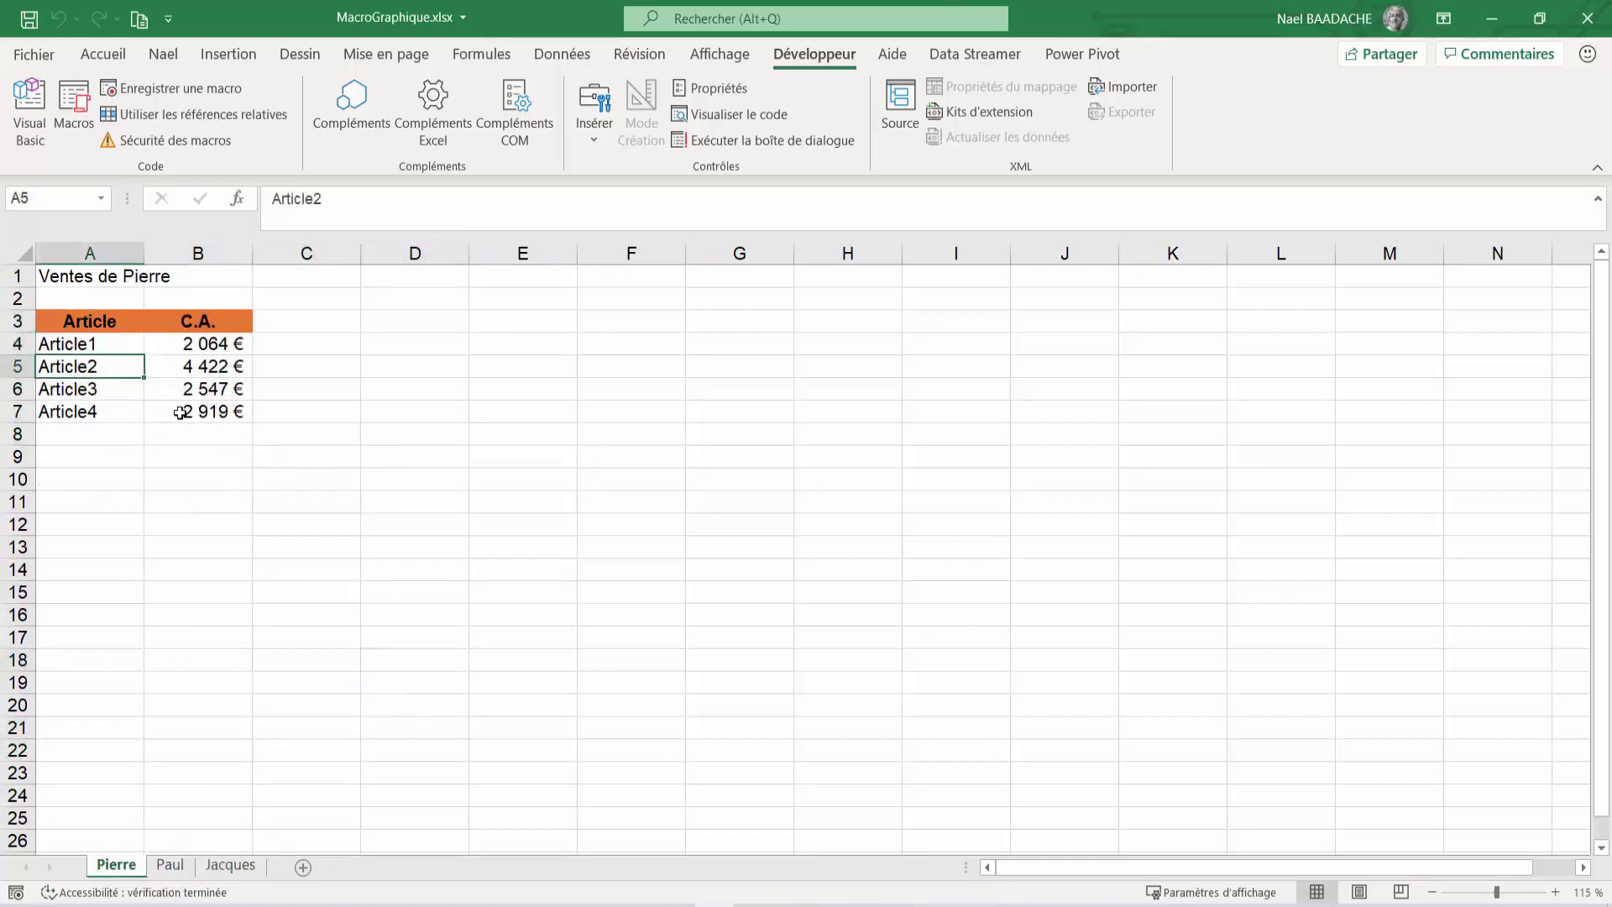
click(67, 347)
drag(66, 366, 67, 412)
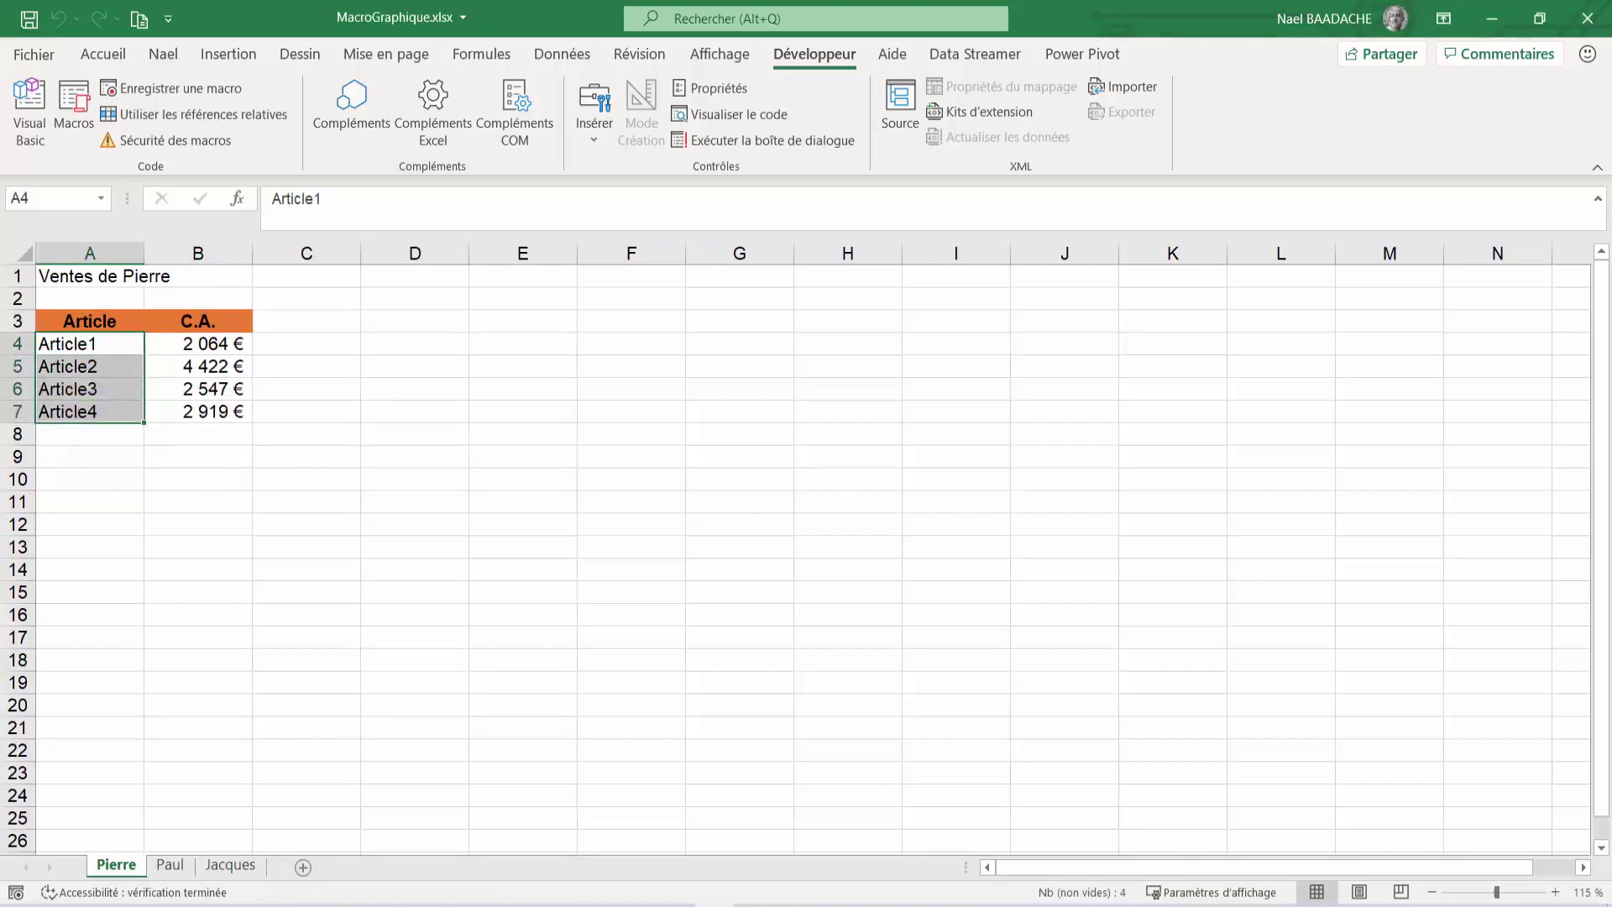
click(170, 865)
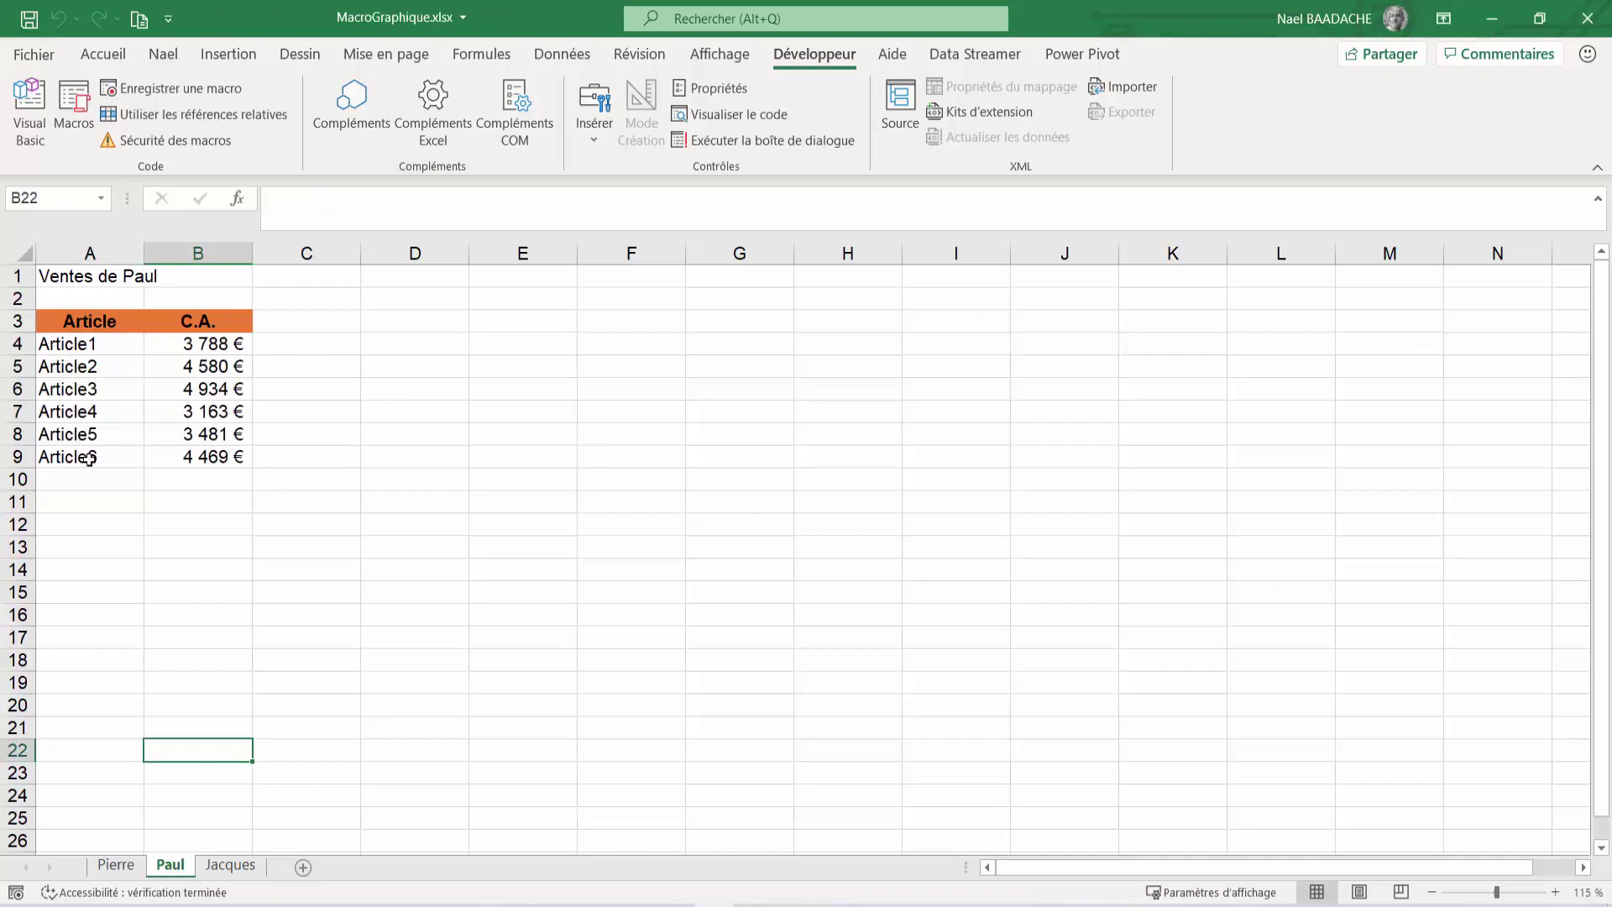
click(239, 866)
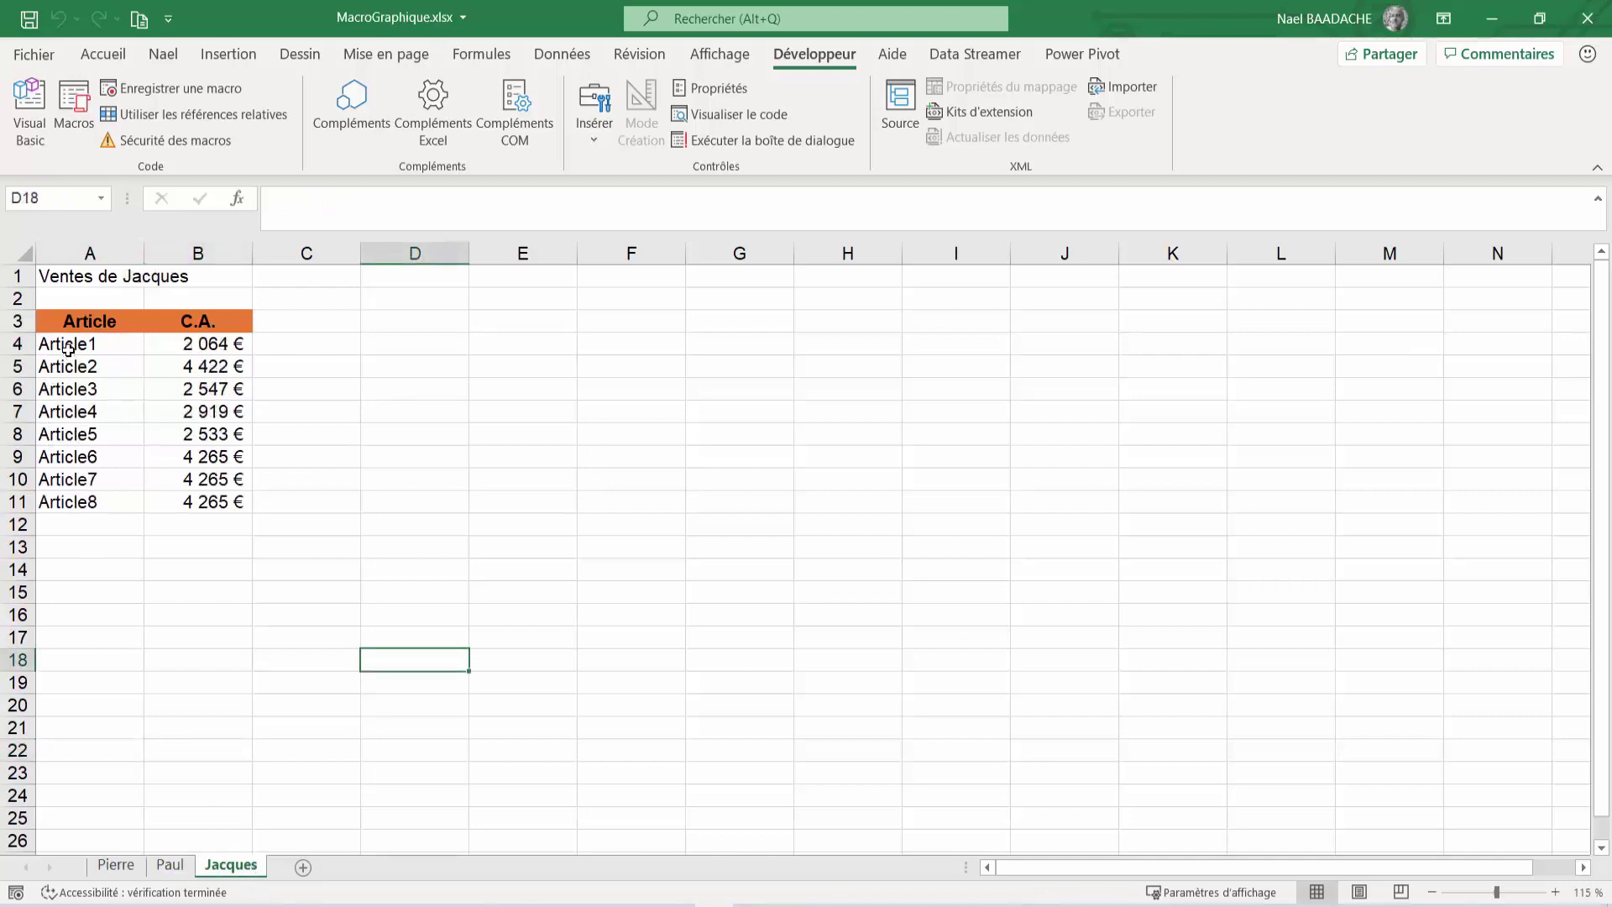
click(118, 866)
click(443, 453)
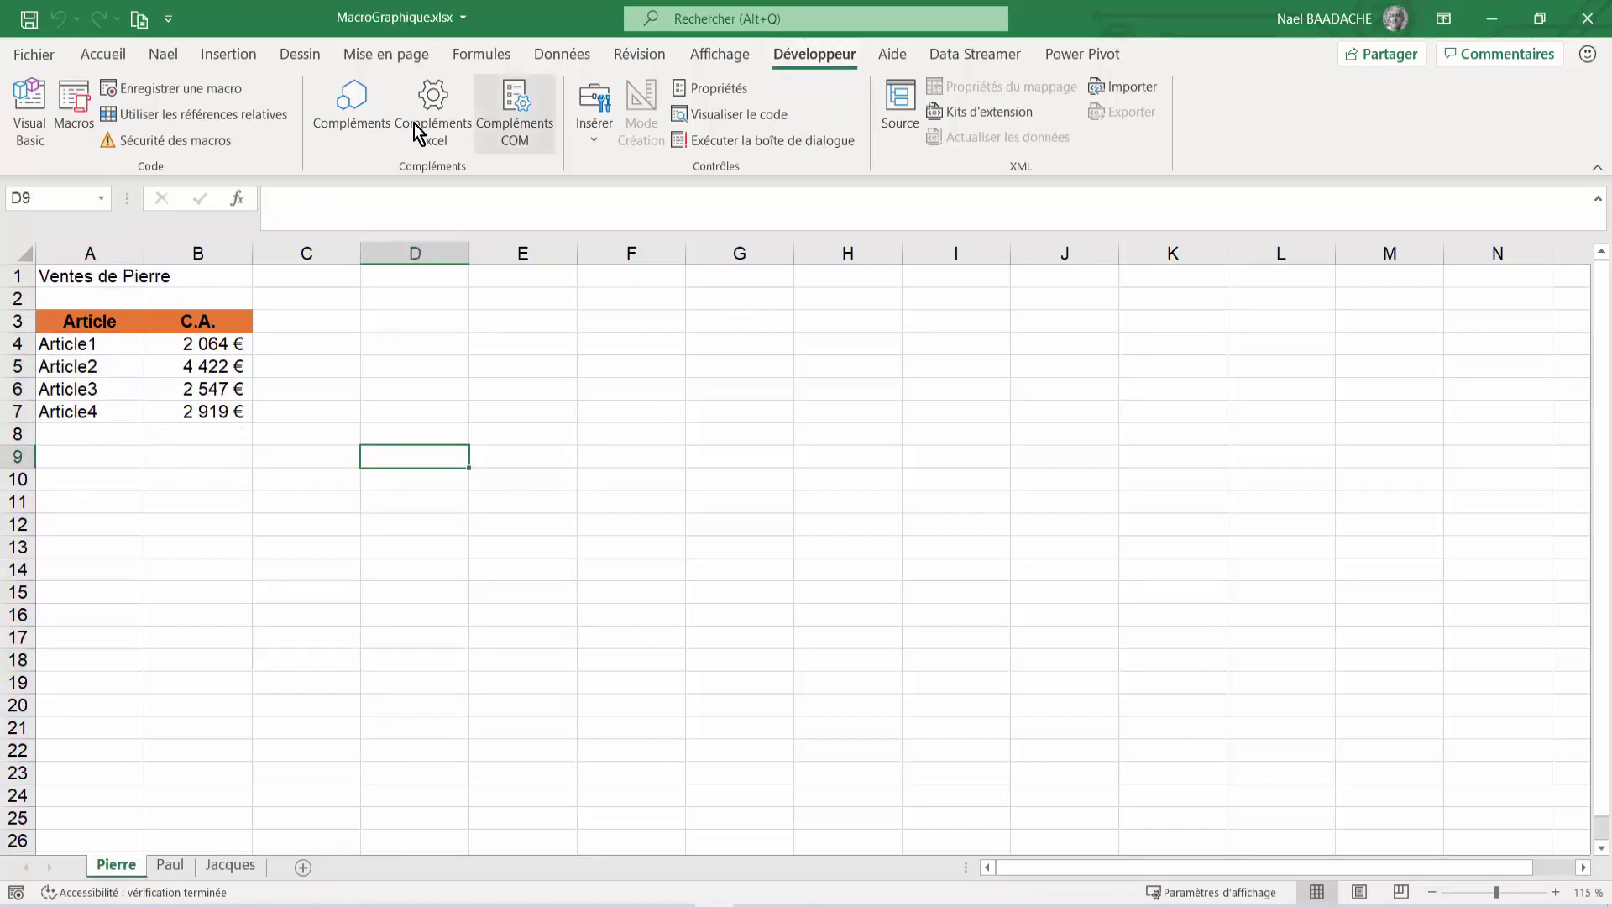
Name a new macro CréationGraphique with a Ctrl+a shortcut, stored in Ce classeur.
click(154, 87)
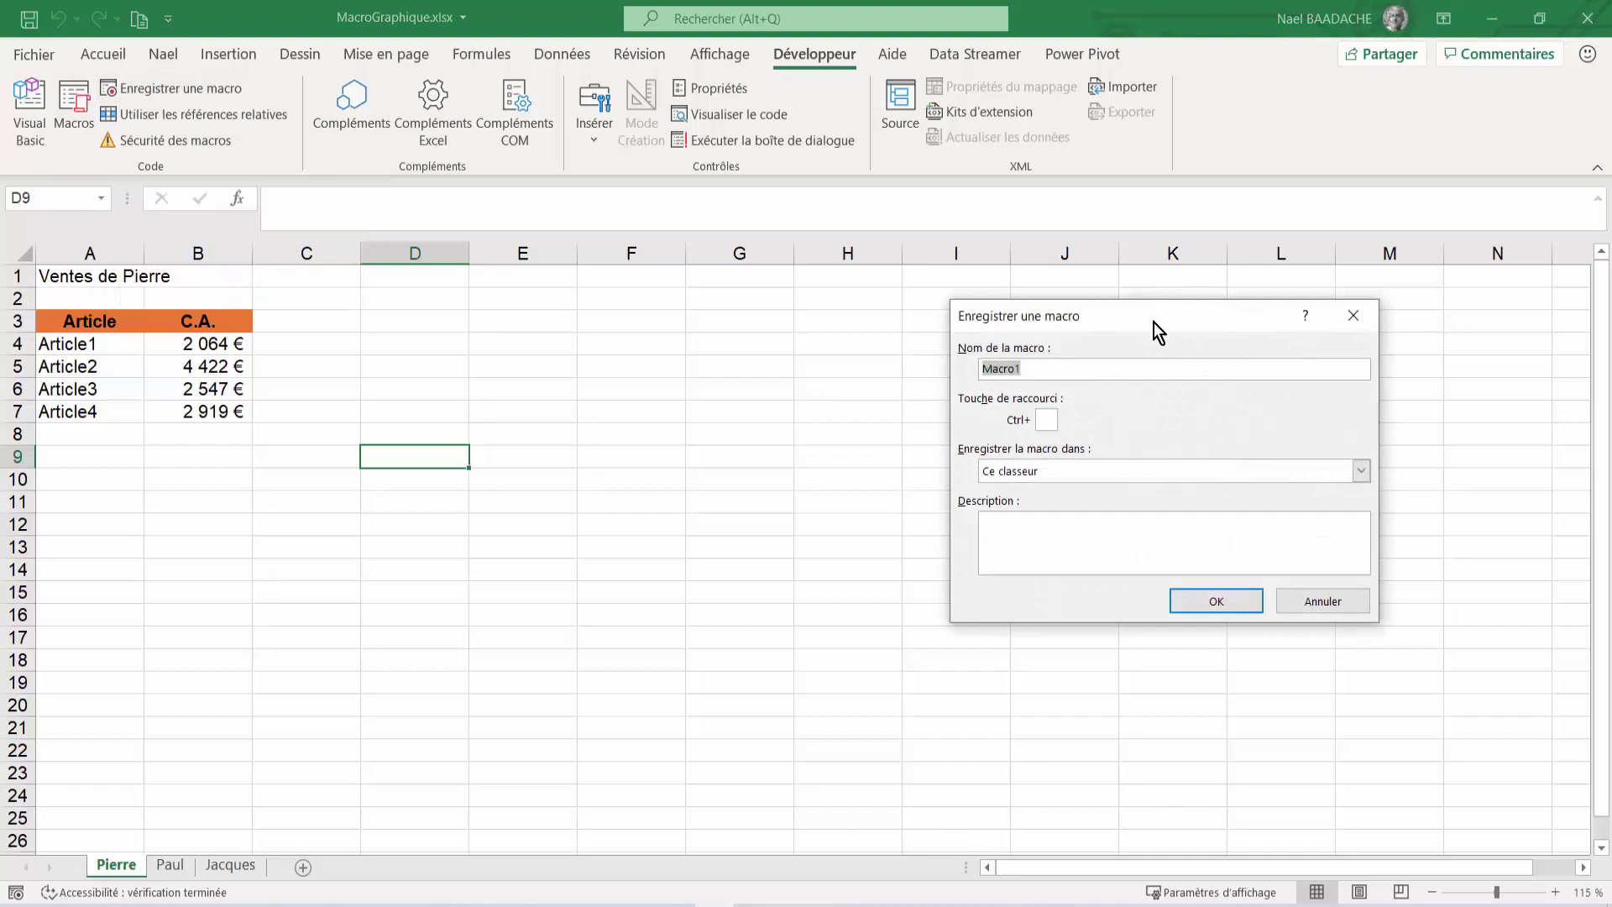
drag(1154, 322, 1096, 297)
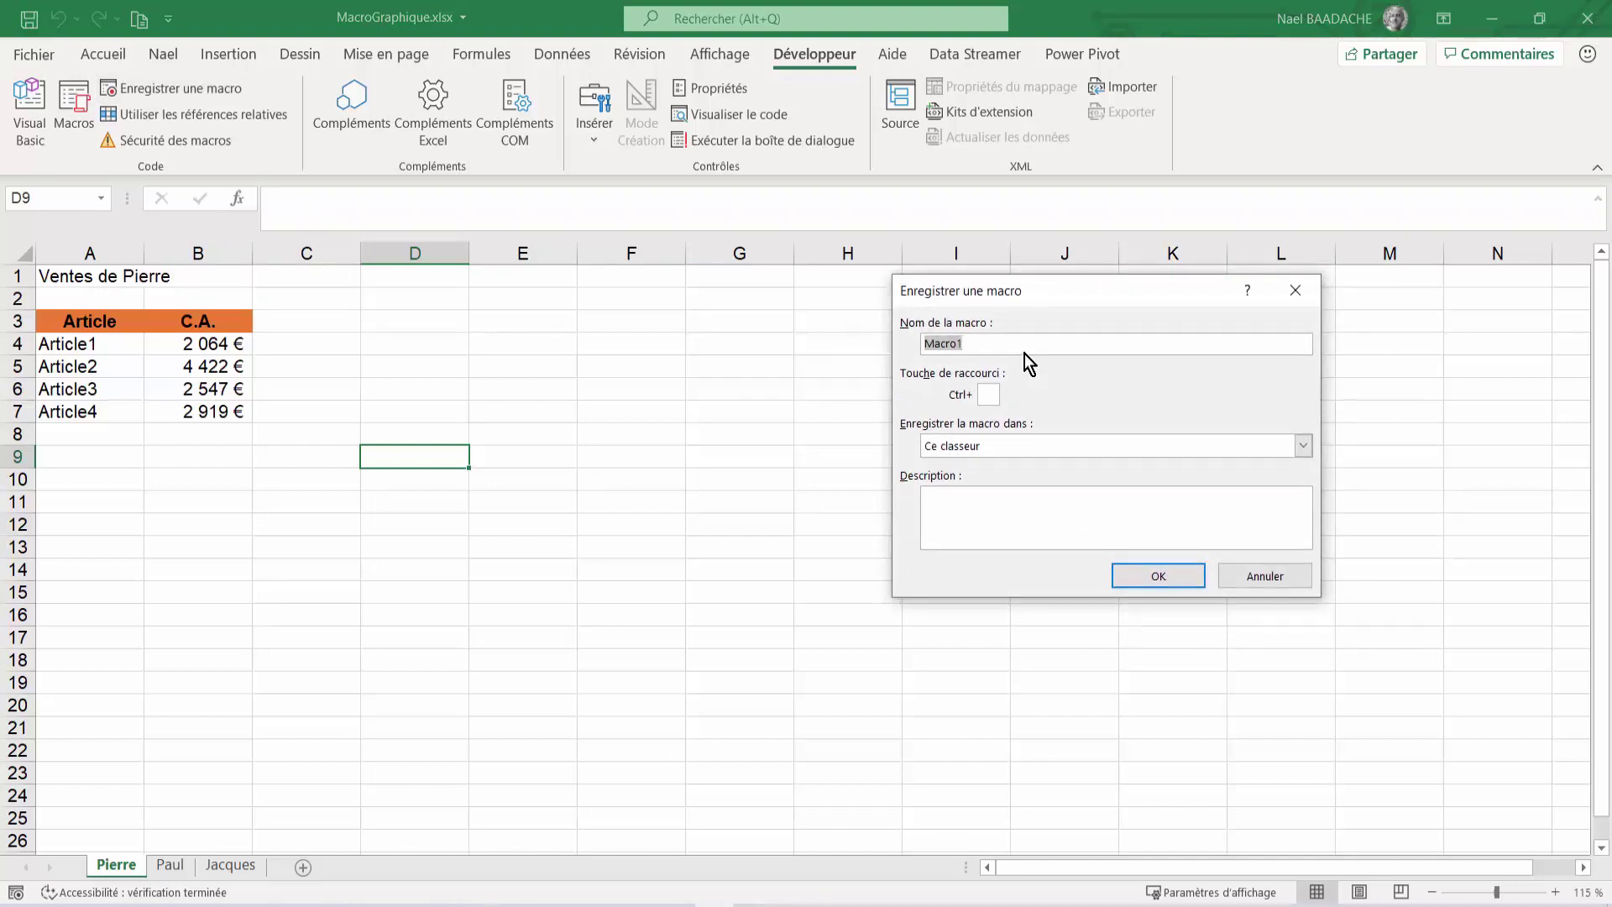
text(Cré)
text(ationGrap)
text(hique)
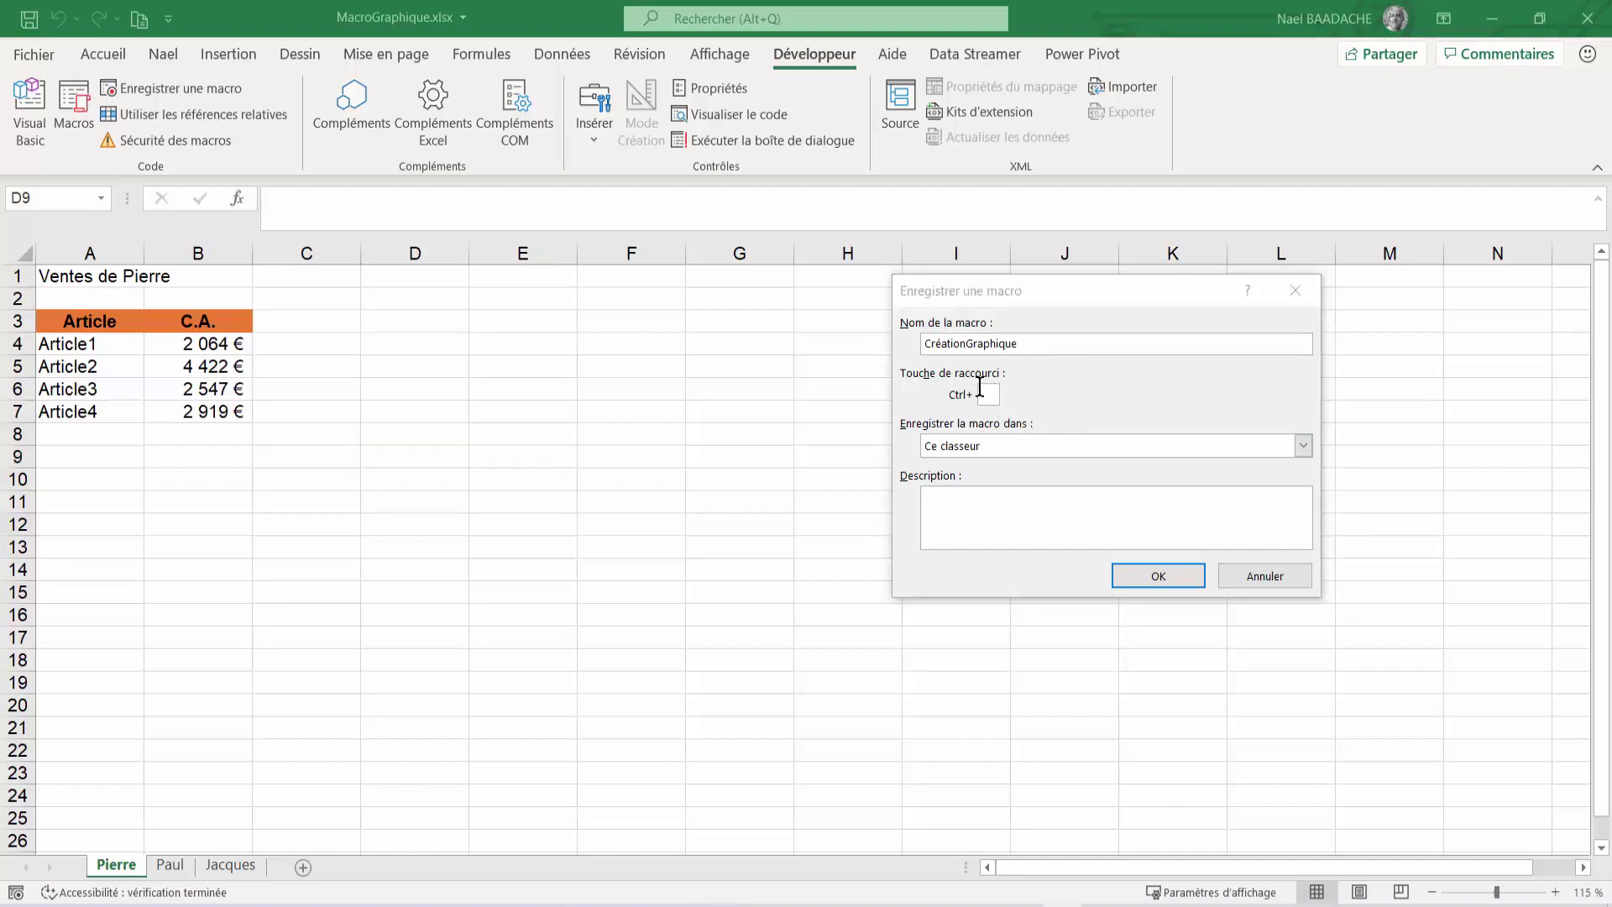
click(983, 392)
text(a)
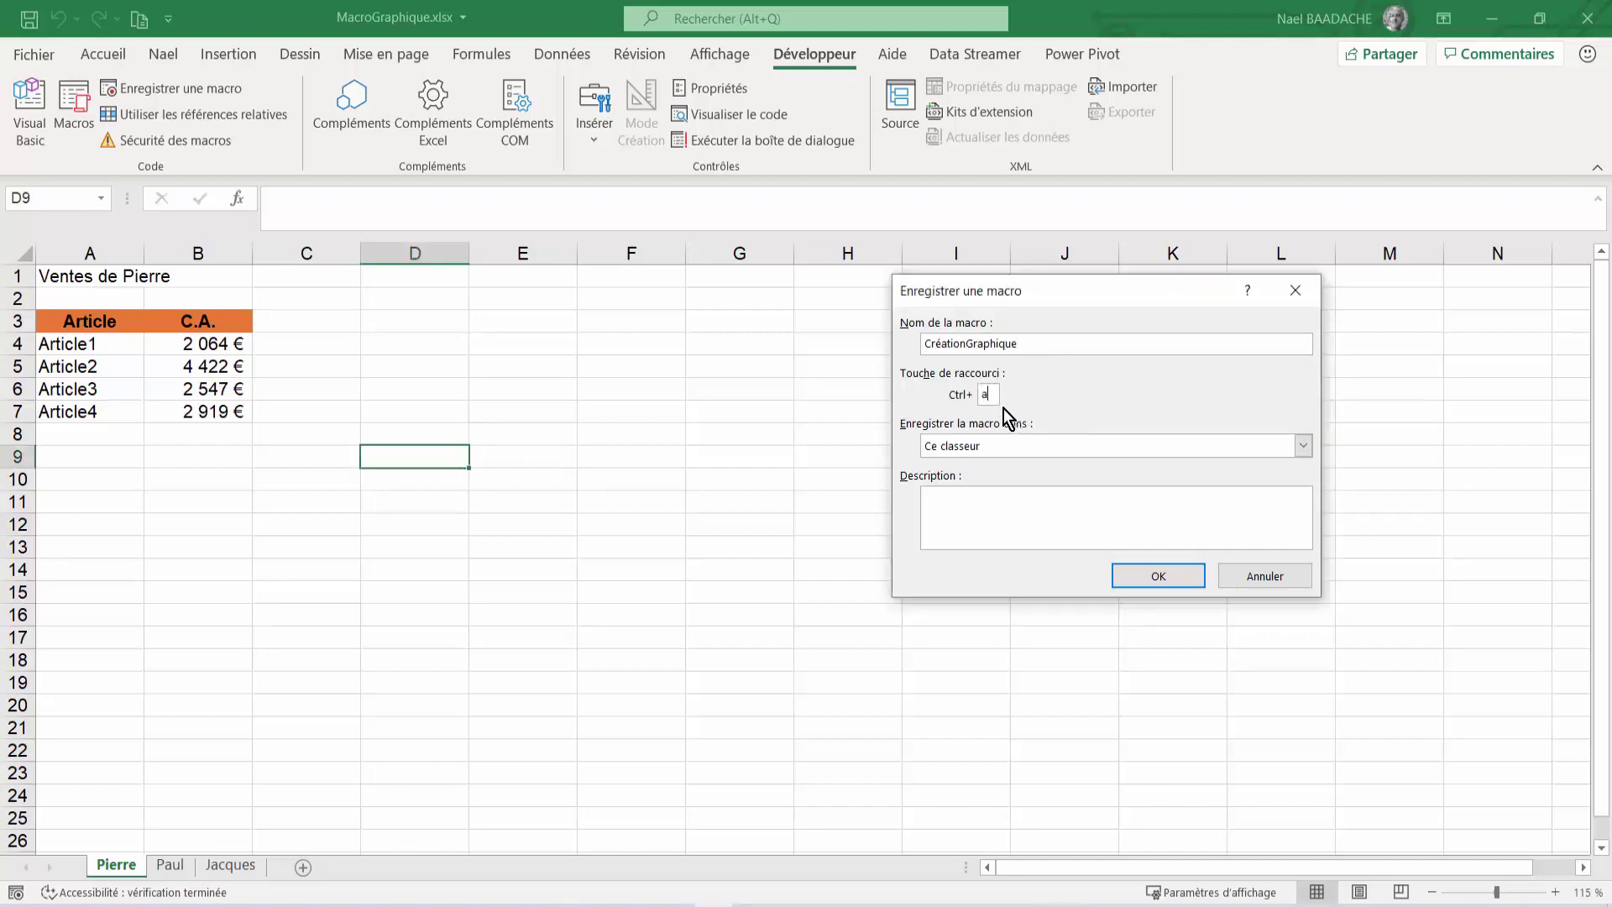
click(984, 448)
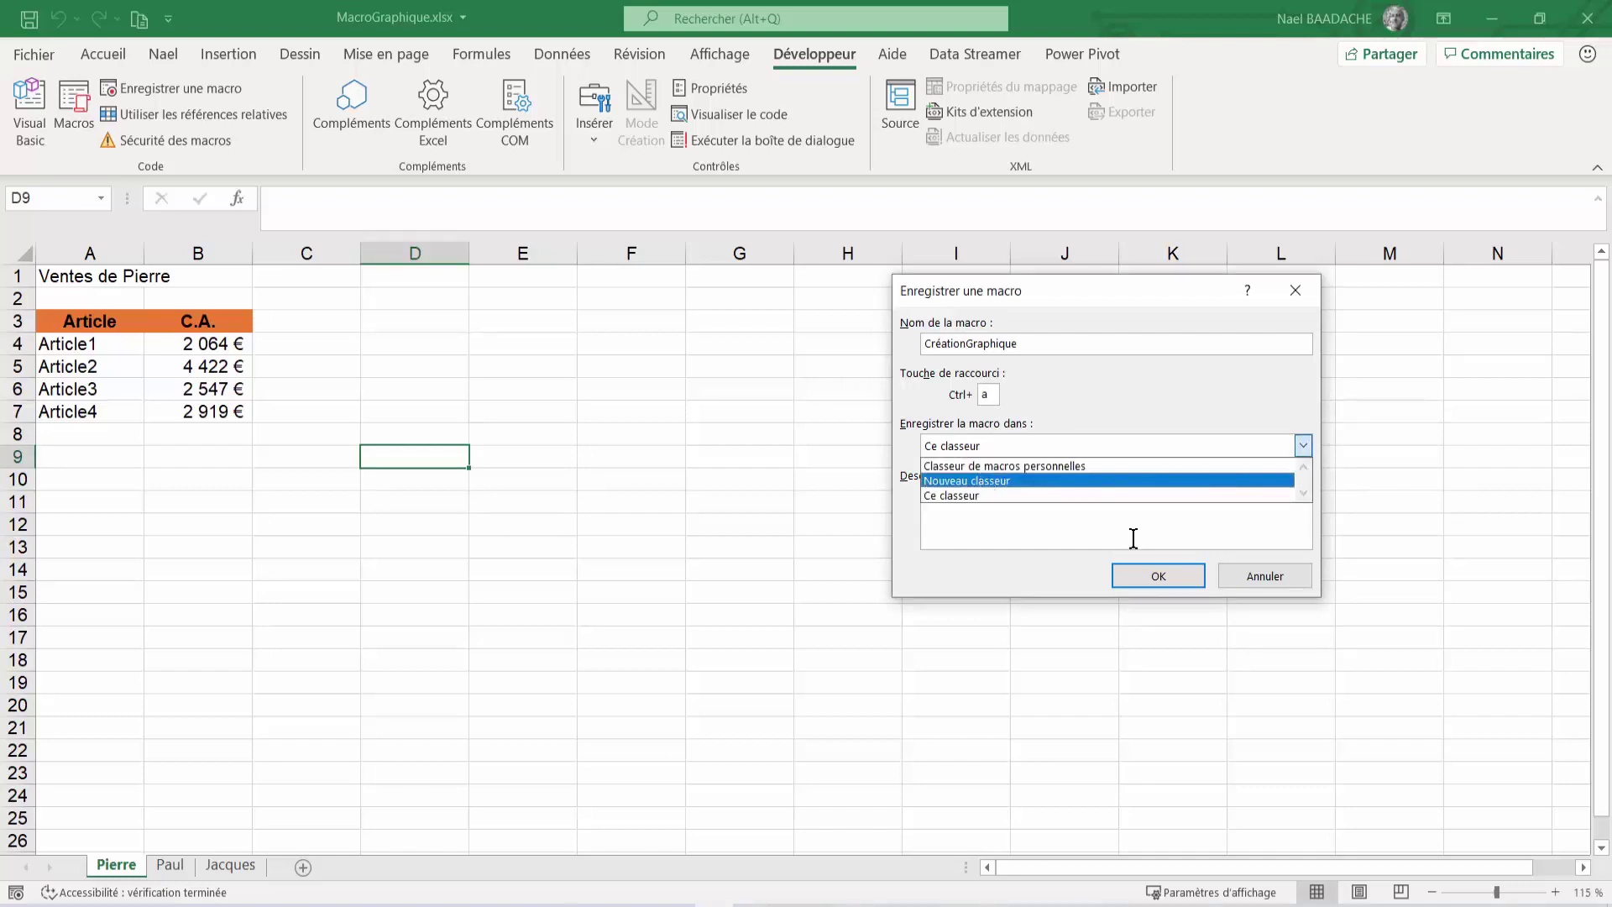
click(946, 496)
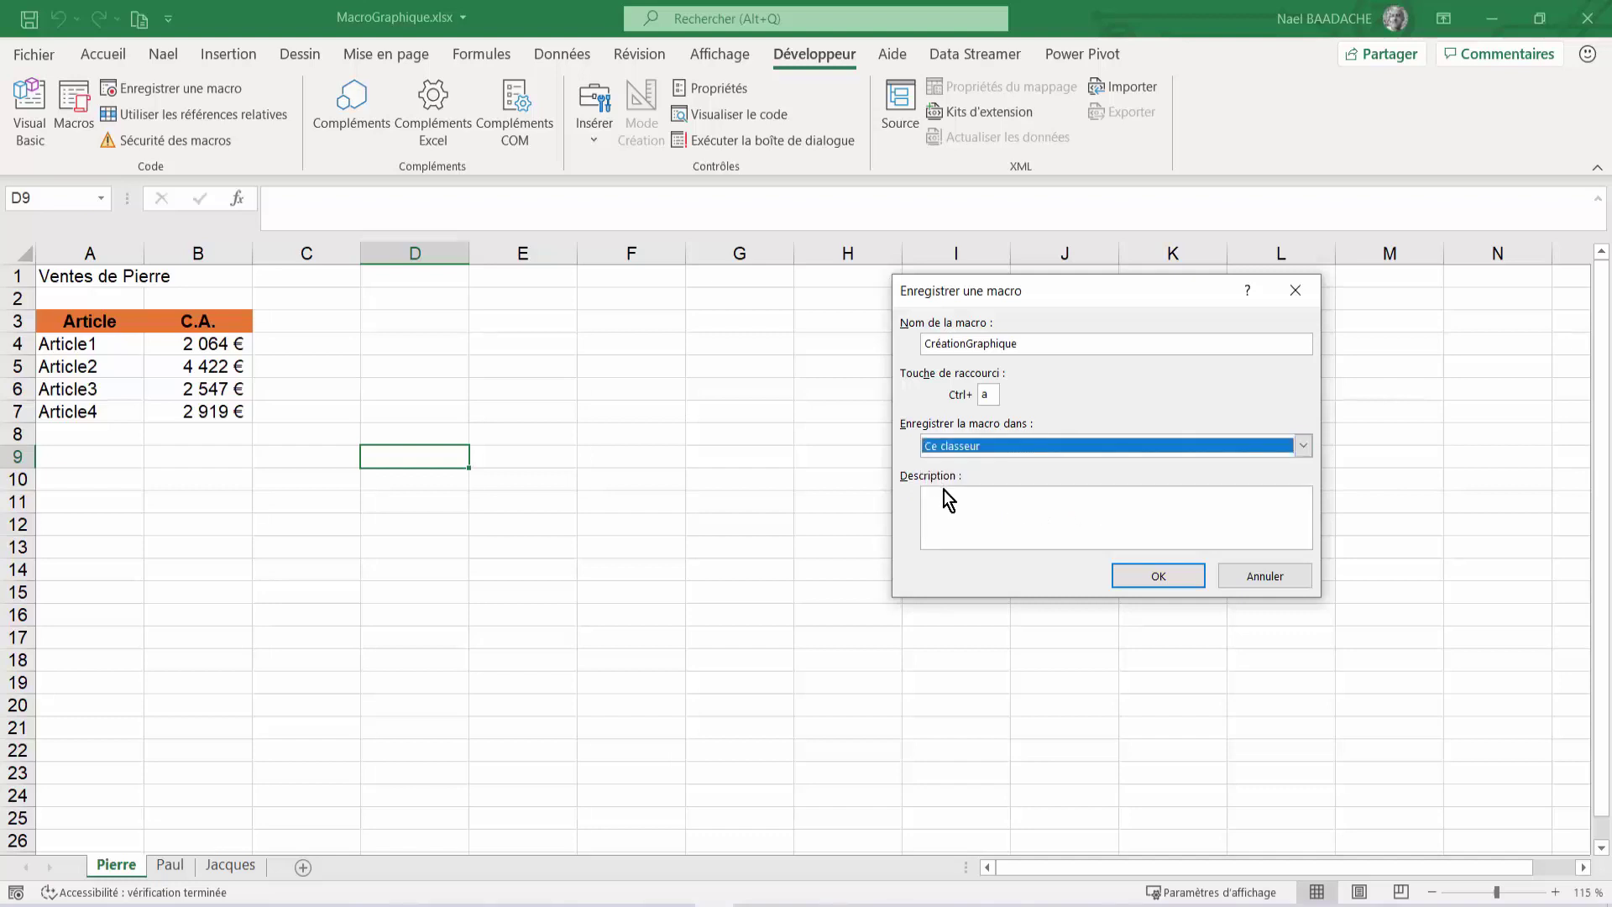
Describe the macro as creating an automated chart ('…sert à créer un graphique automatisé') and start recording.
click(943, 491)
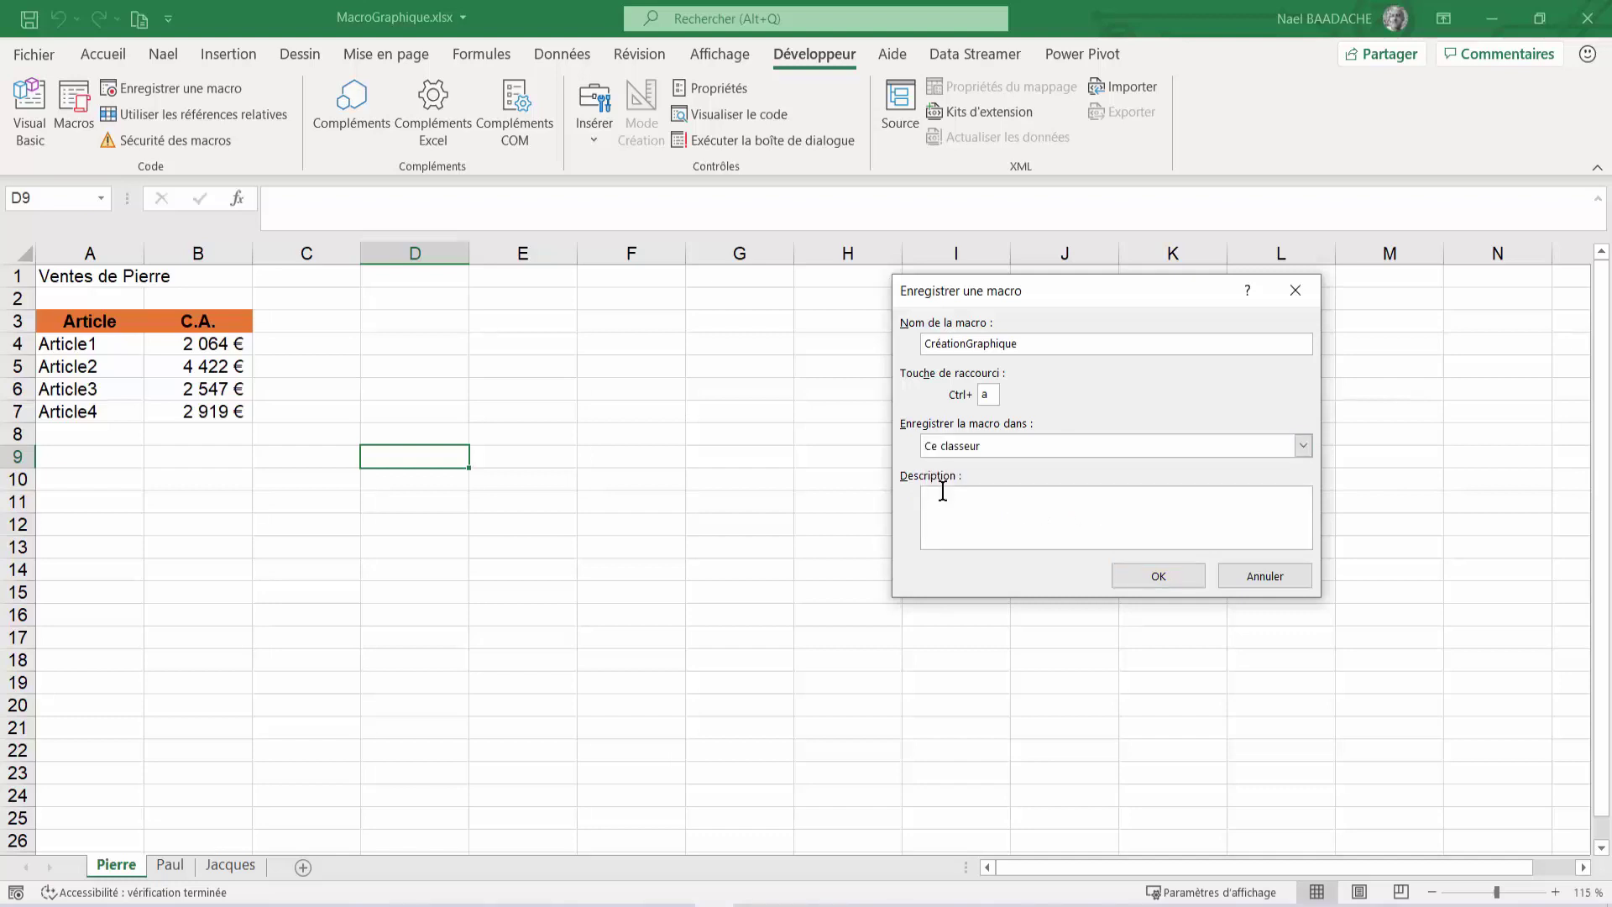
text(Créatio)
key(BackSpace)
key(BackSpace)
key(BackSpace)
key(BackSpace)
key(BackSpace)
key(BackSpace)
text(et)
key(BackSpace)
key(BackSpace)
text(ette )
text(sert à cré)
text(er un g)
text(raphique automa)
text(tisé)
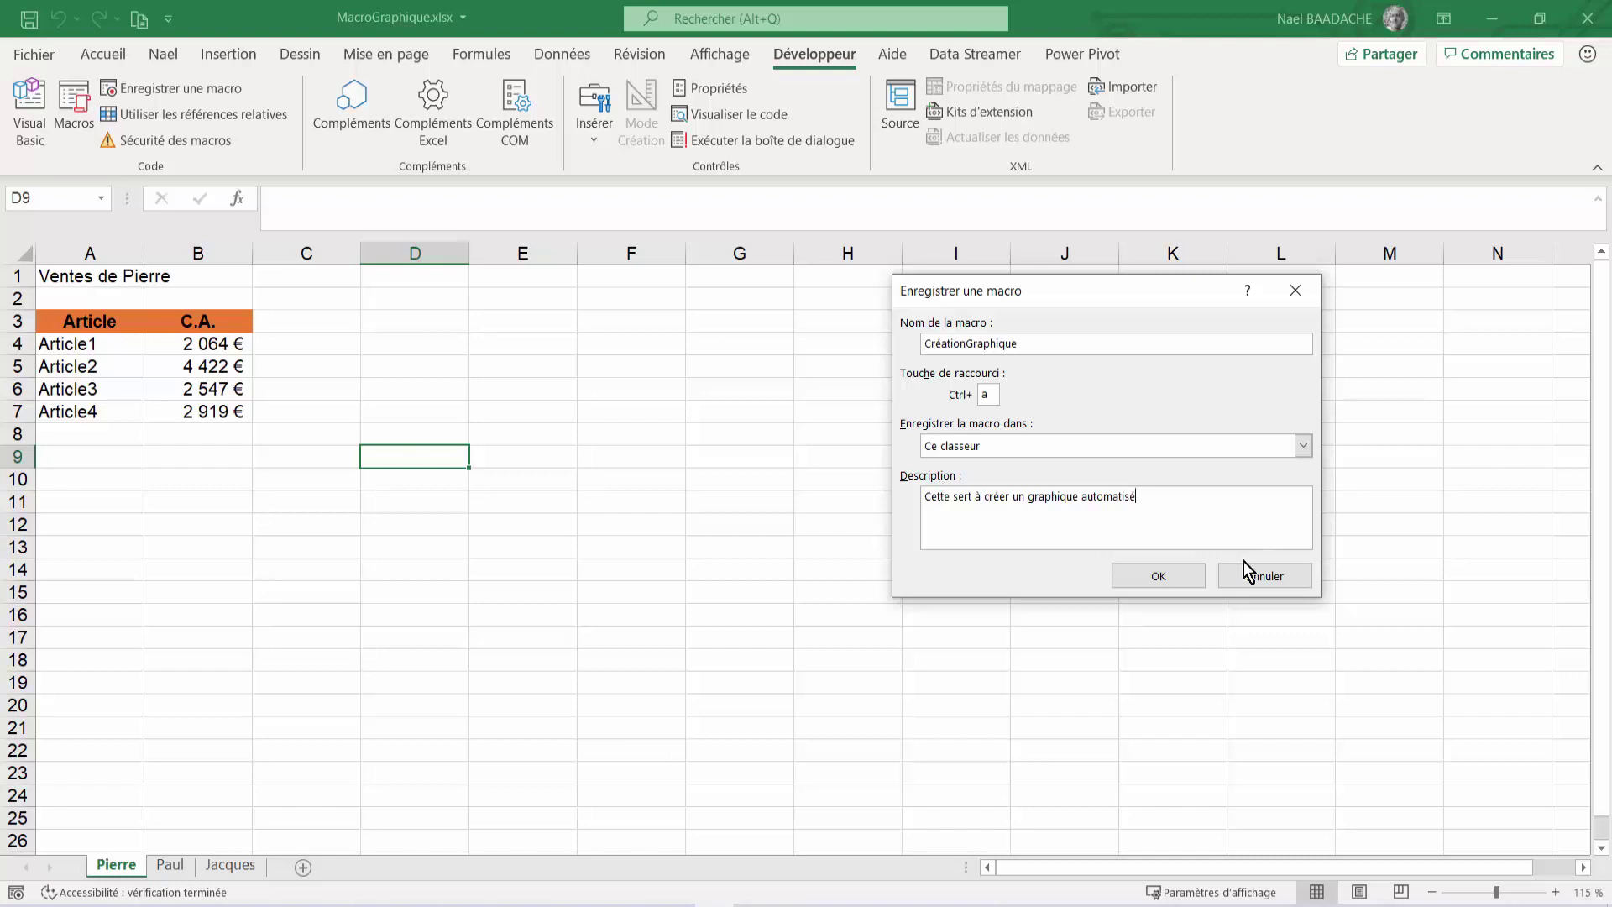
click(1161, 579)
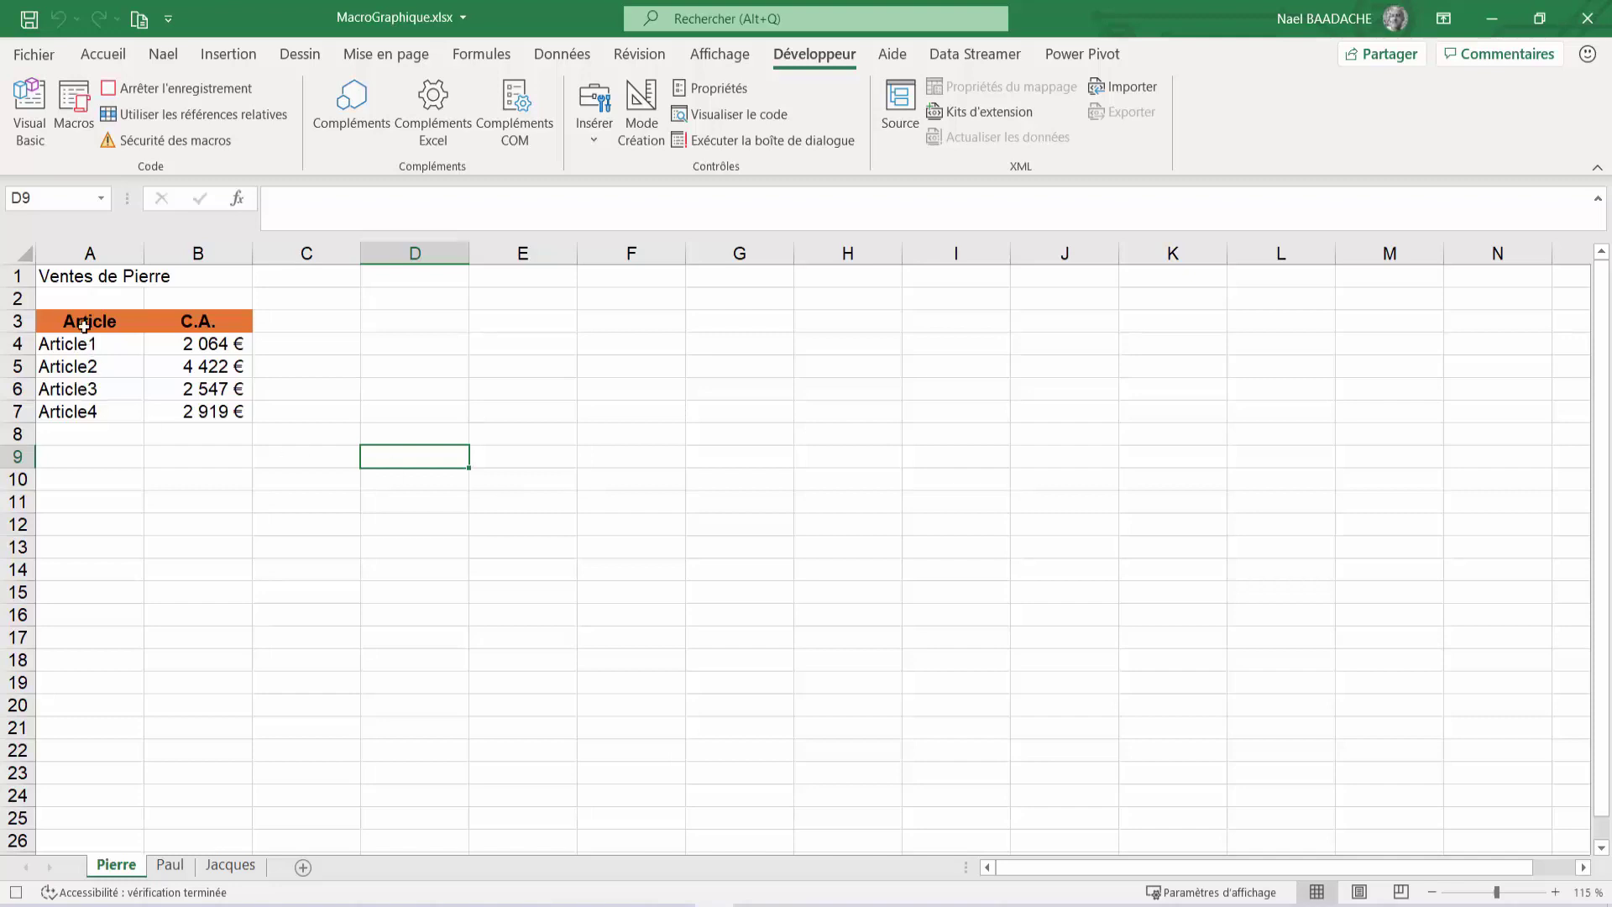
Insert a clustered column chart from Pierre's sales table A3:B7.
drag(83, 325, 183, 412)
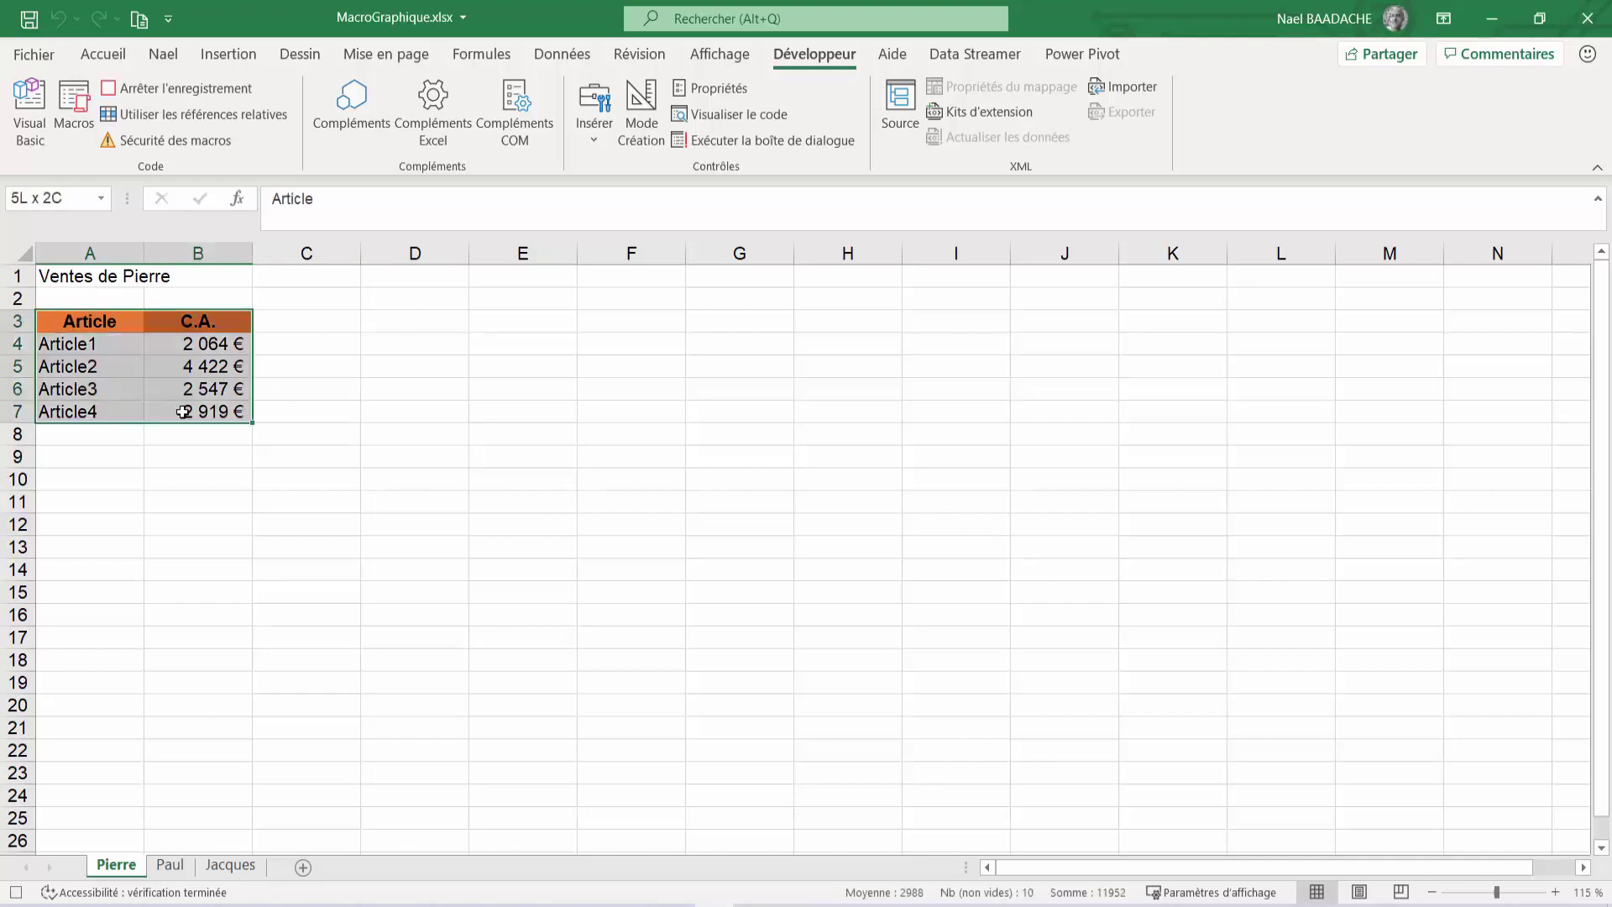
click(239, 58)
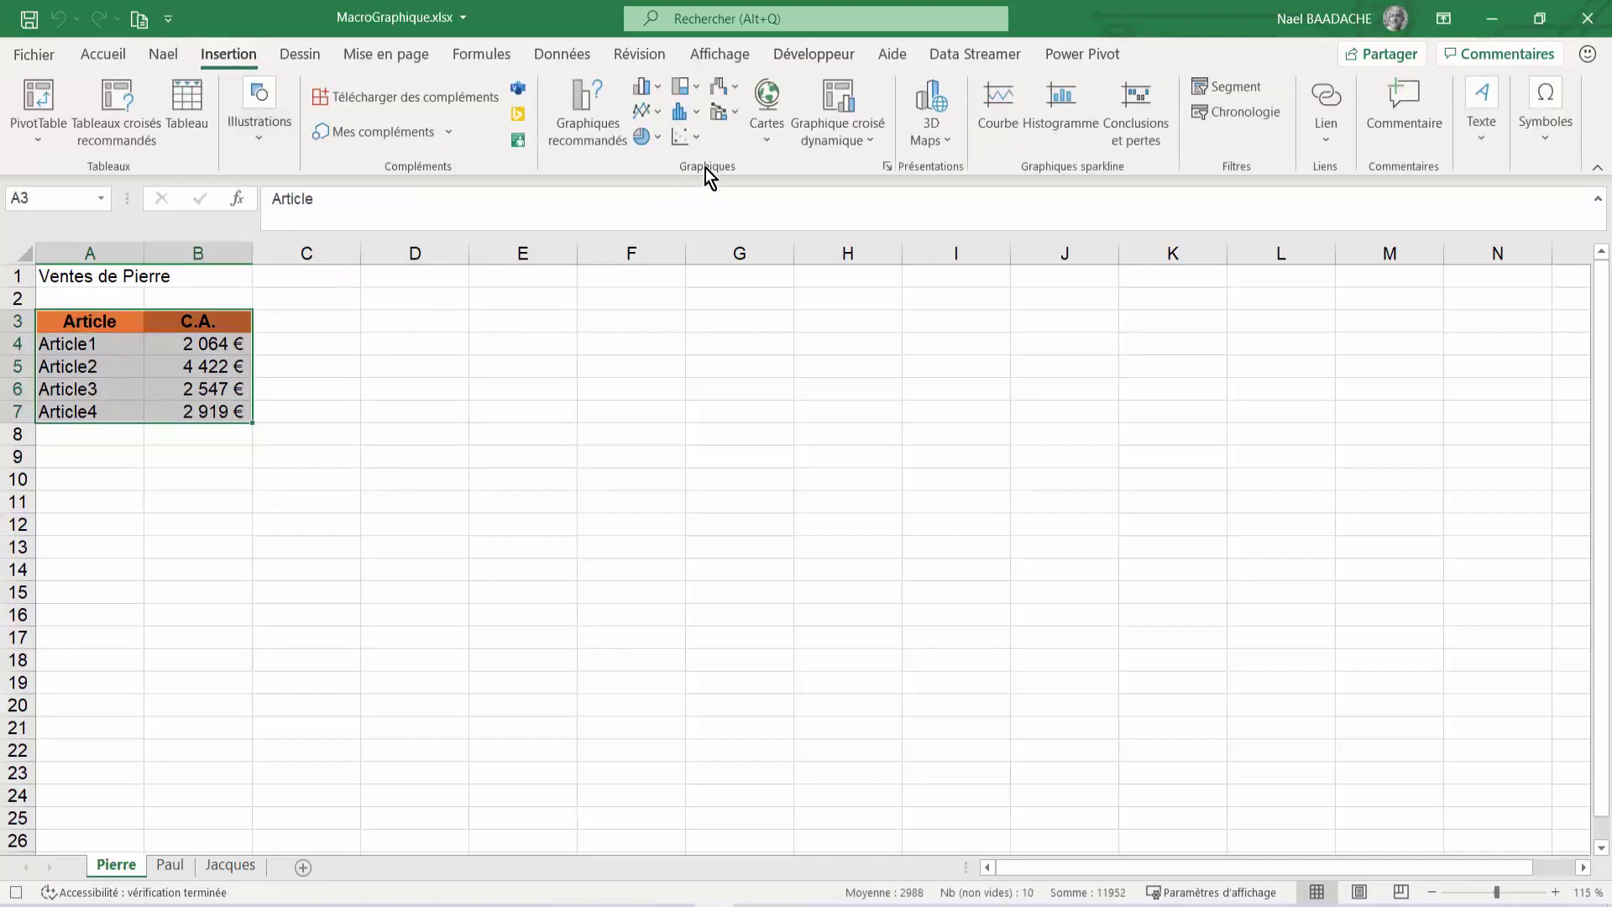
click(659, 85)
click(666, 173)
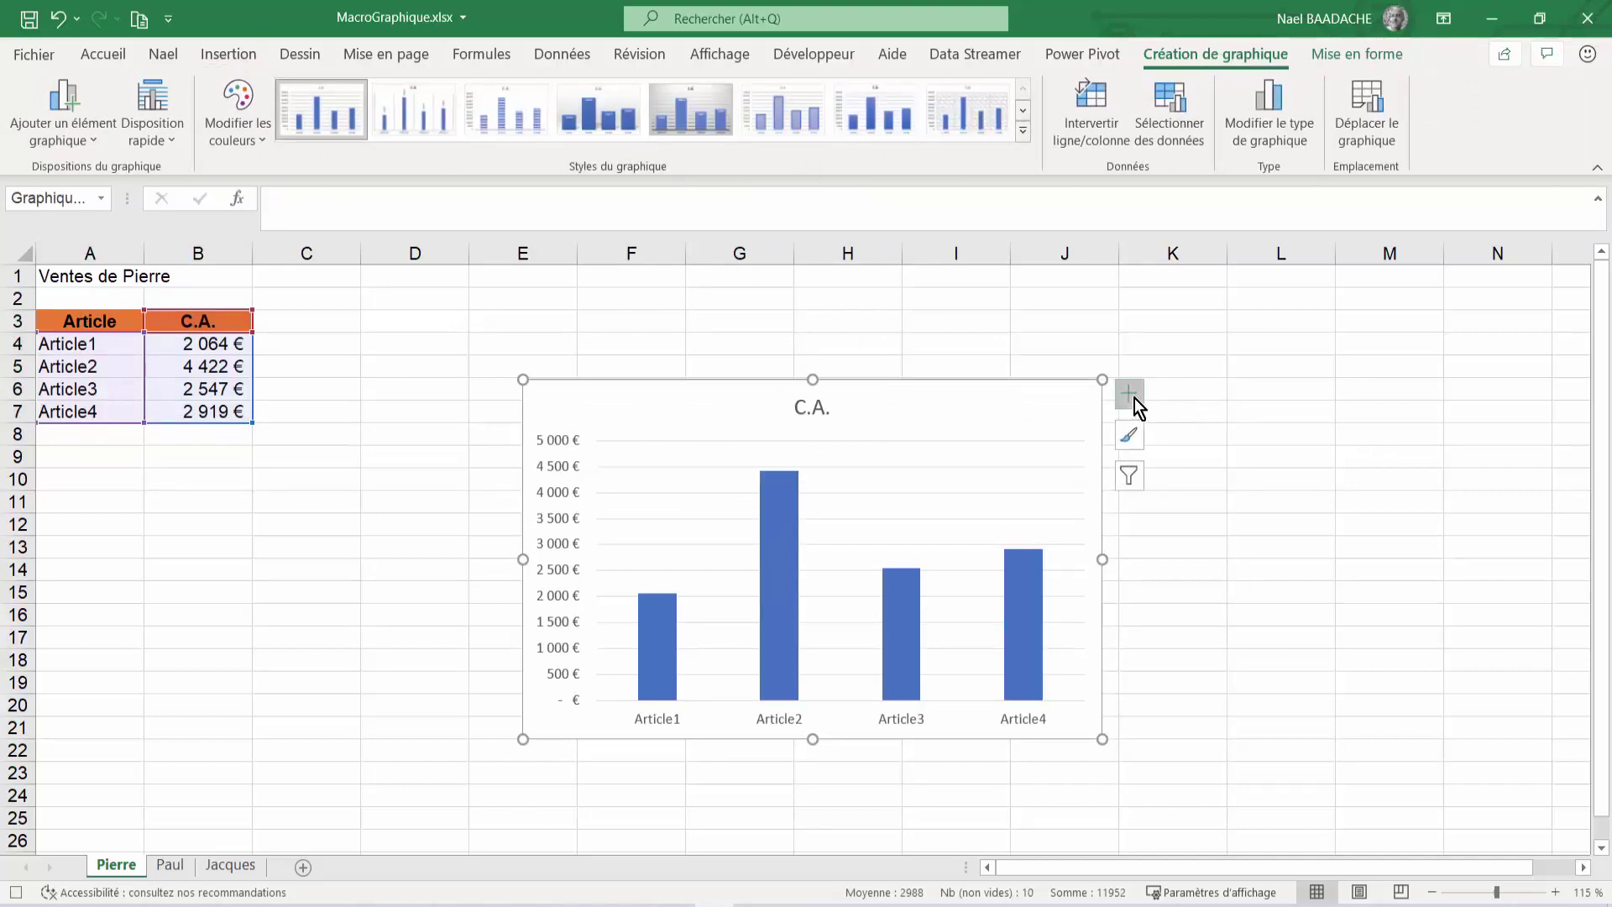
Add data labels above the bars and make them bold at 10.5 pt.
click(1132, 396)
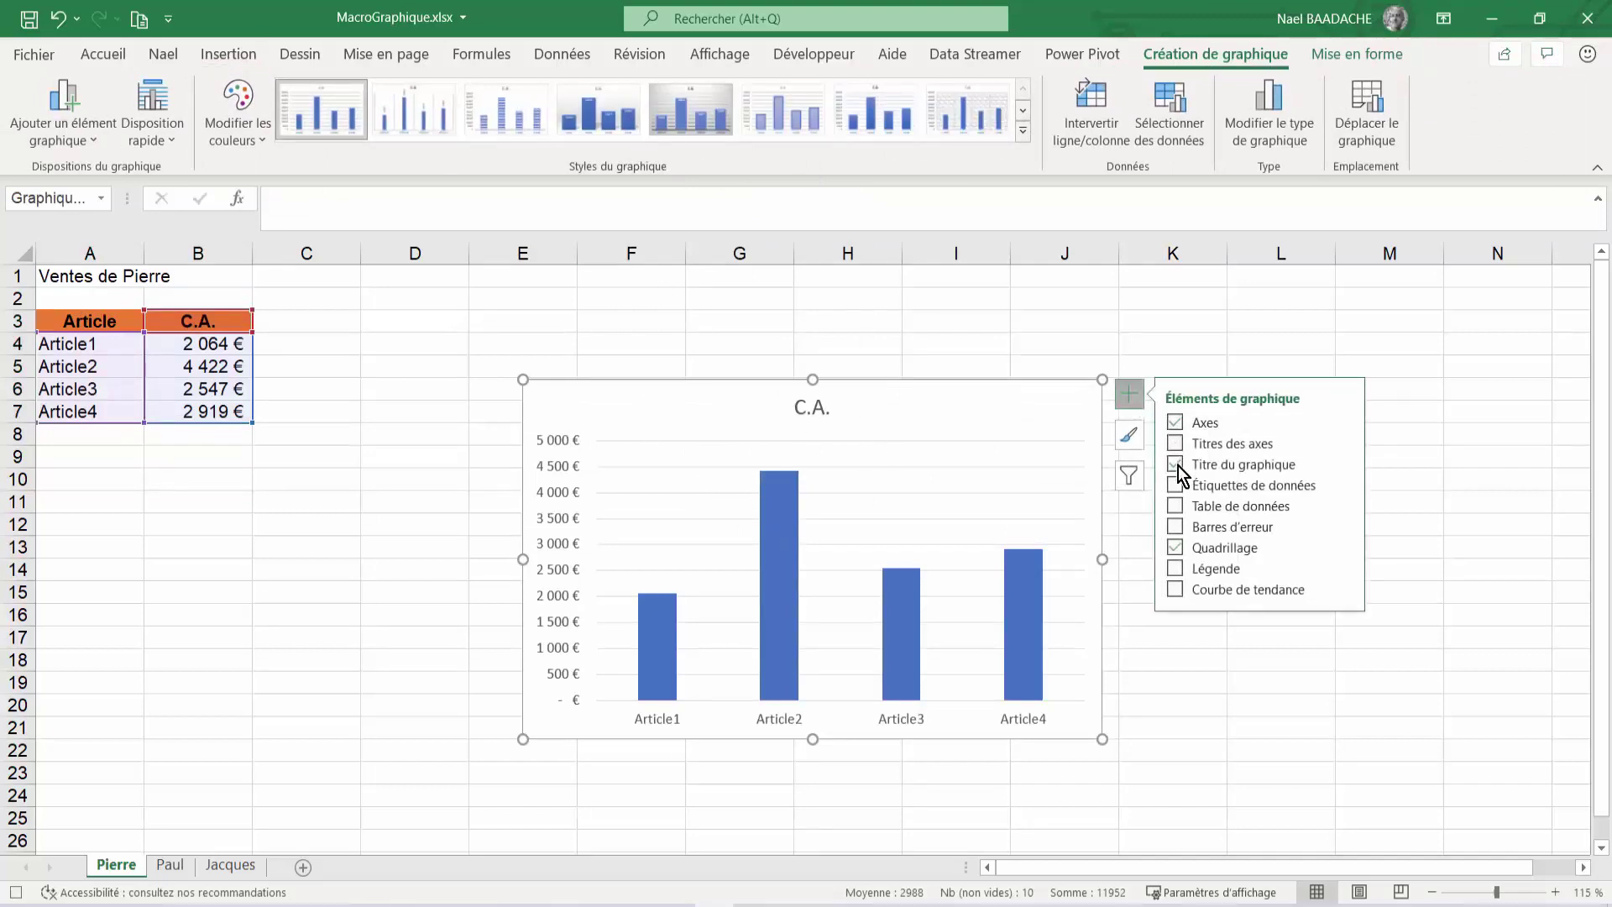
click(1174, 487)
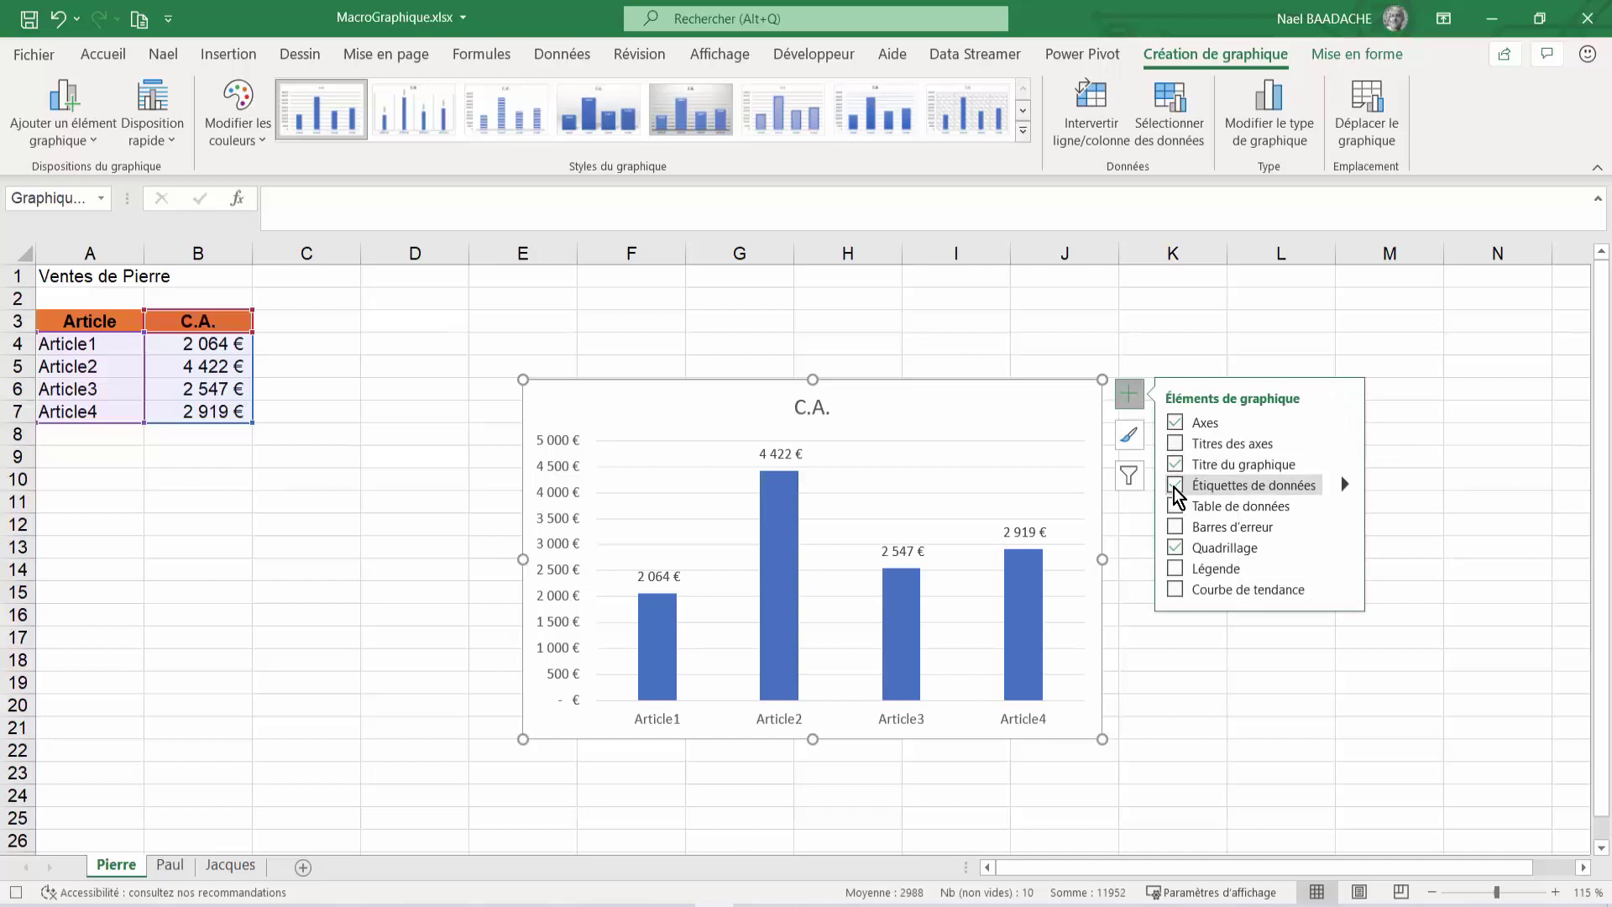
click(779, 458)
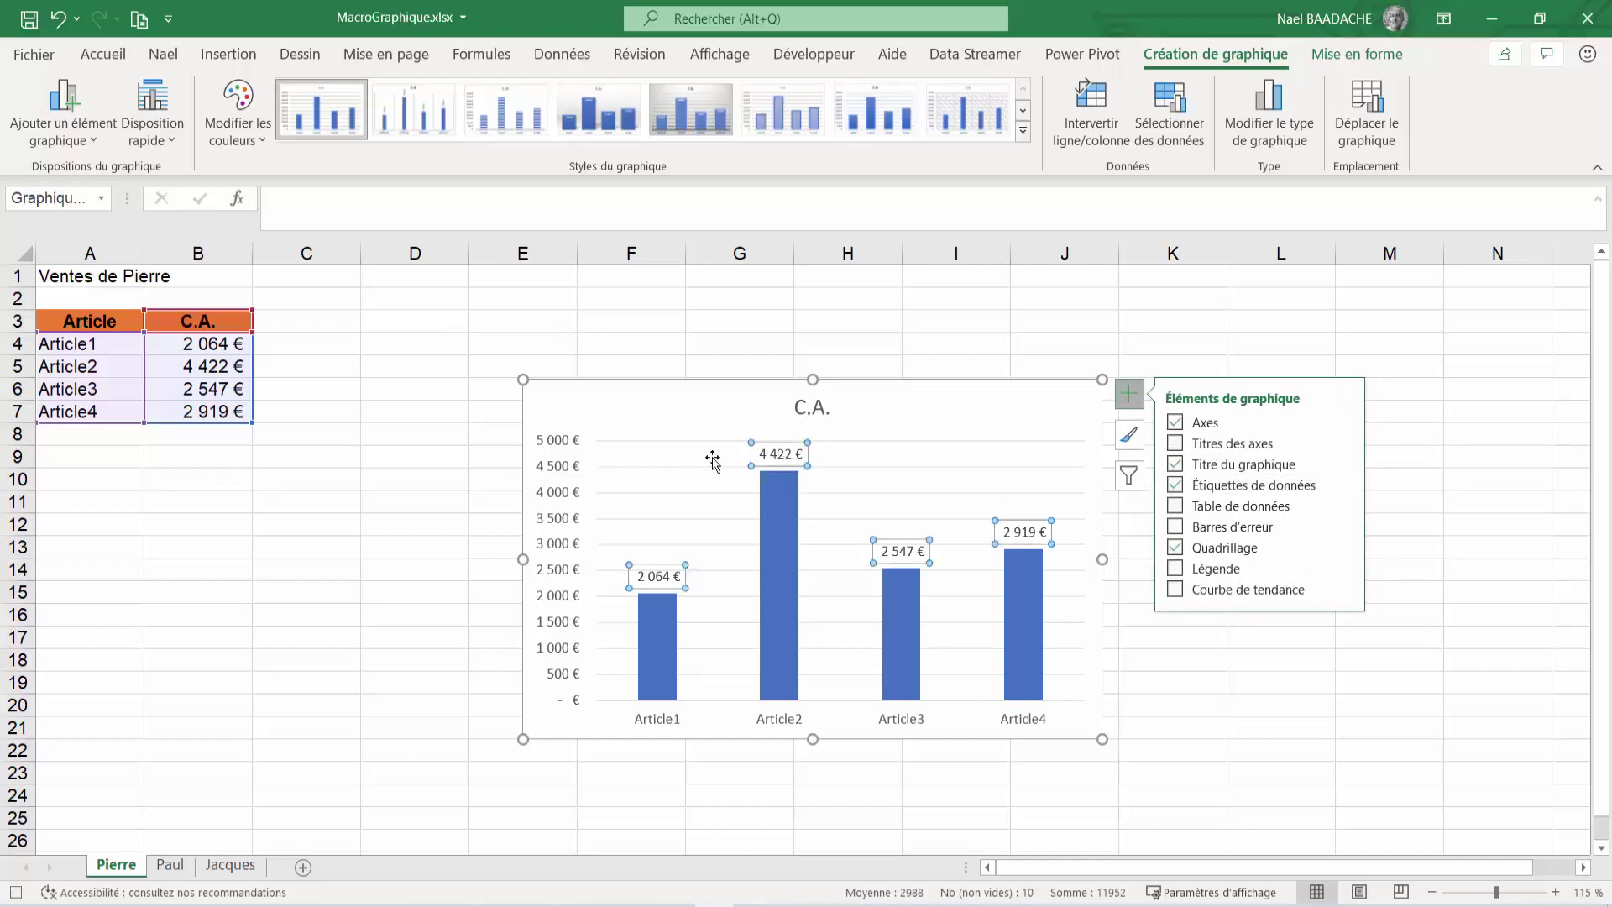
click(103, 55)
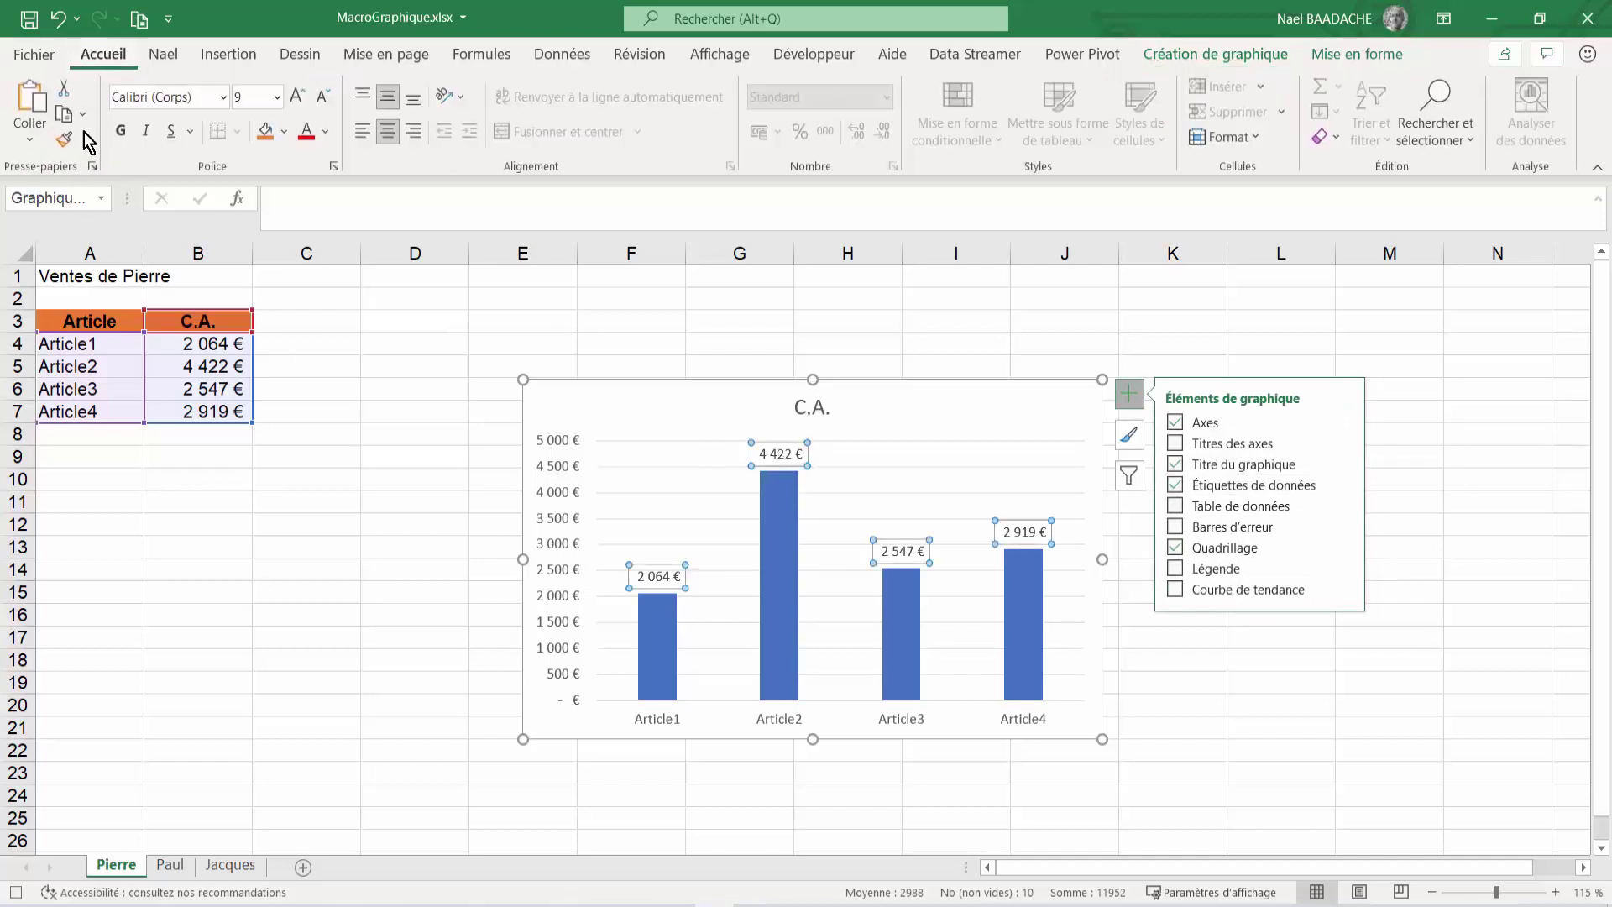
click(298, 97)
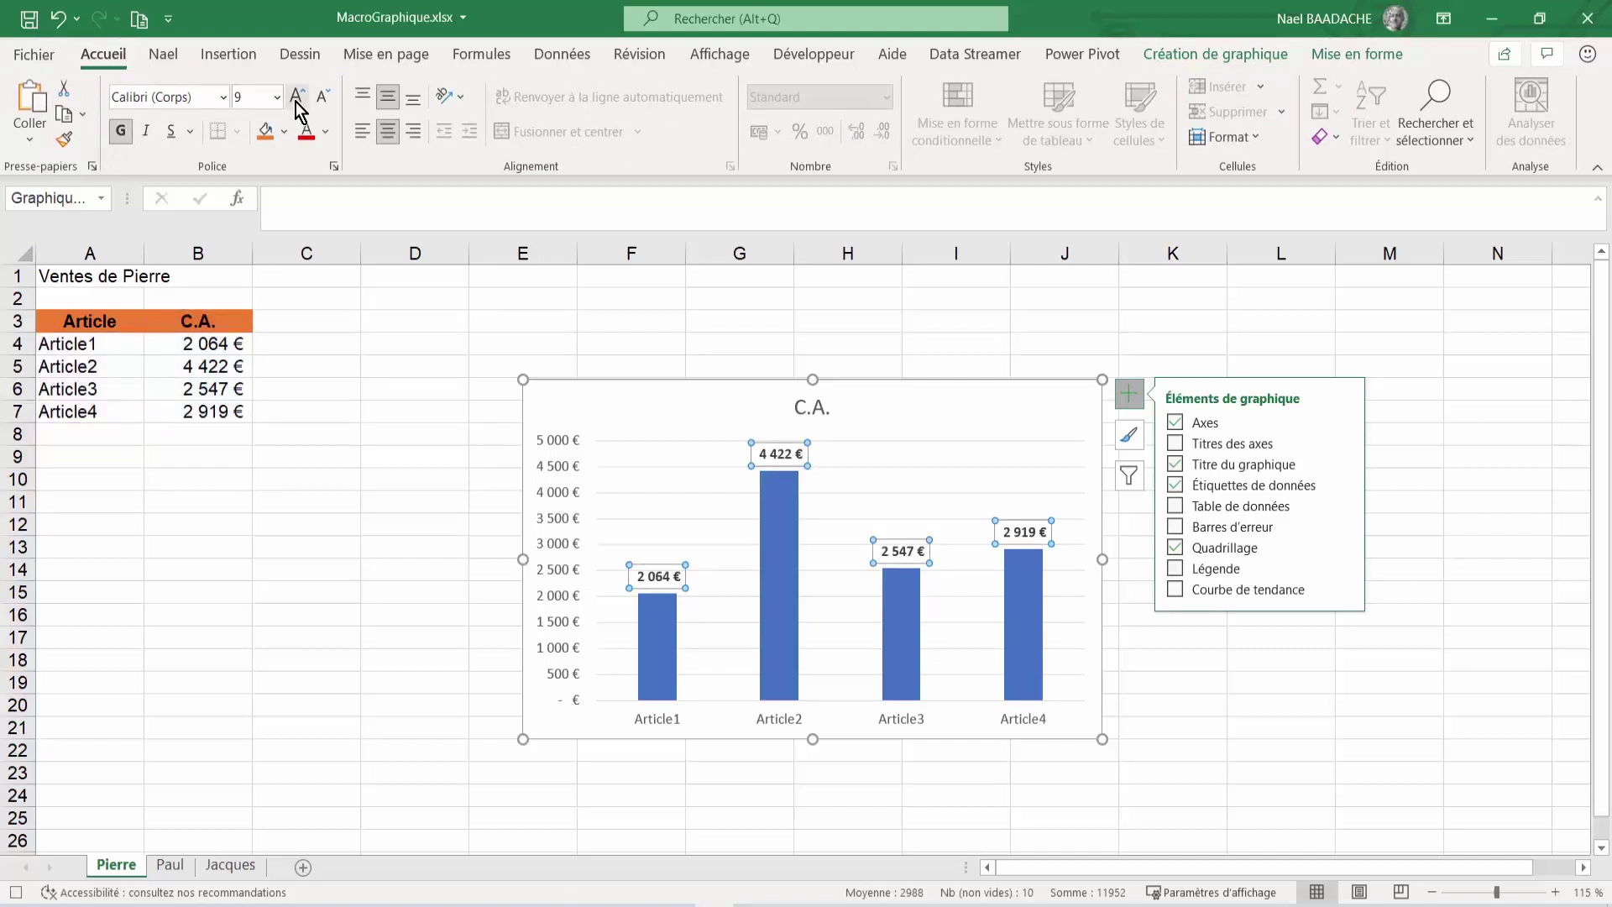
click(298, 97)
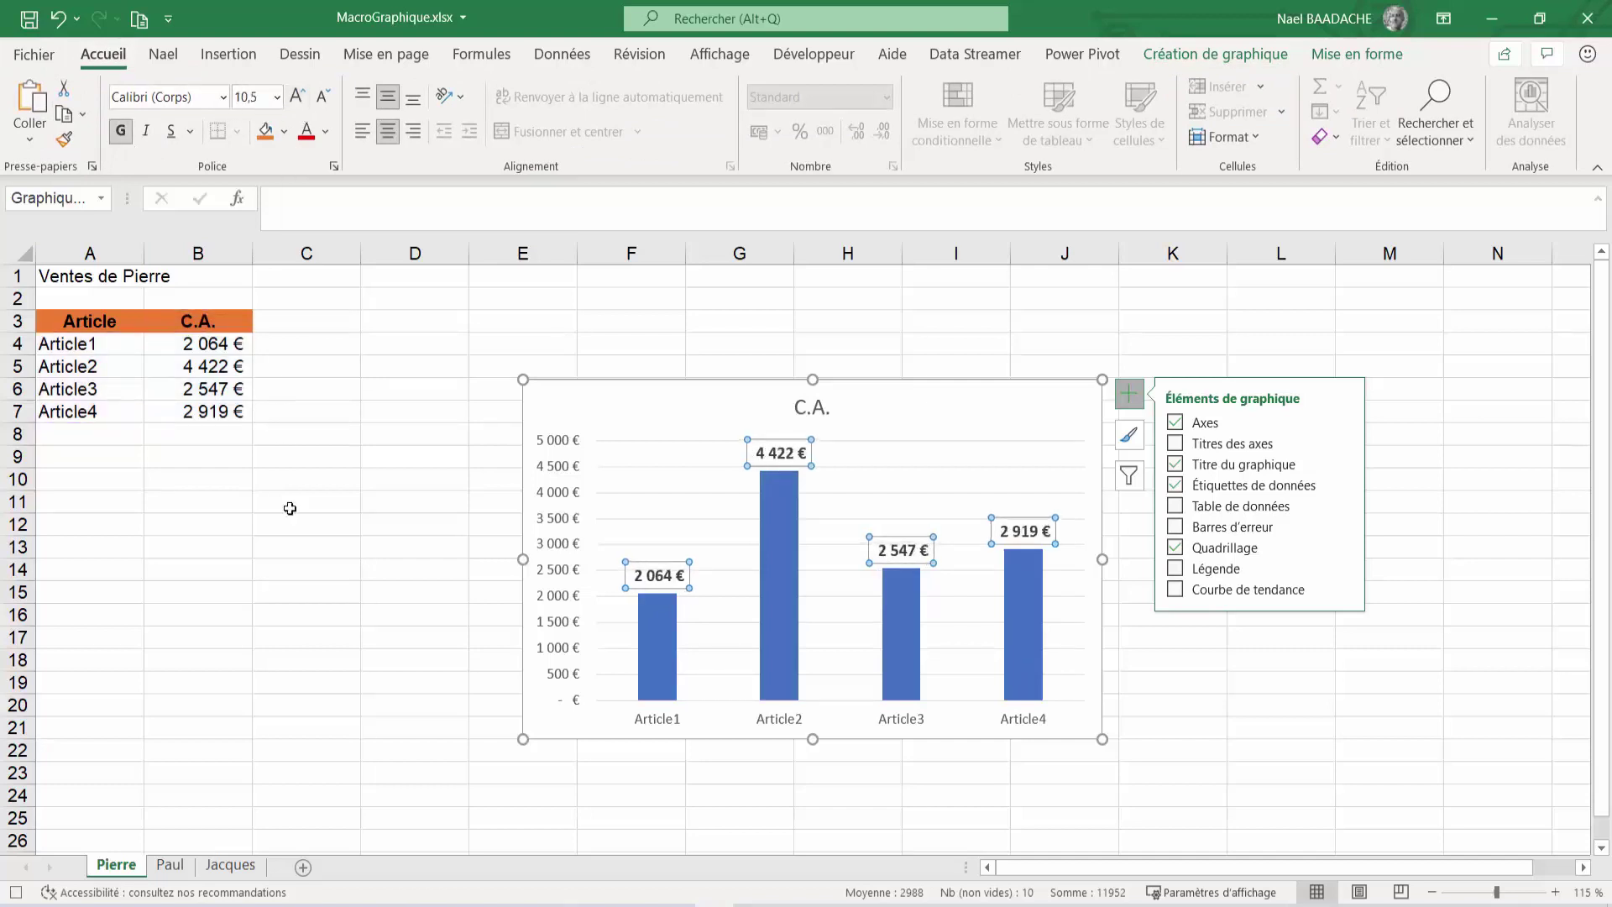
click(226, 576)
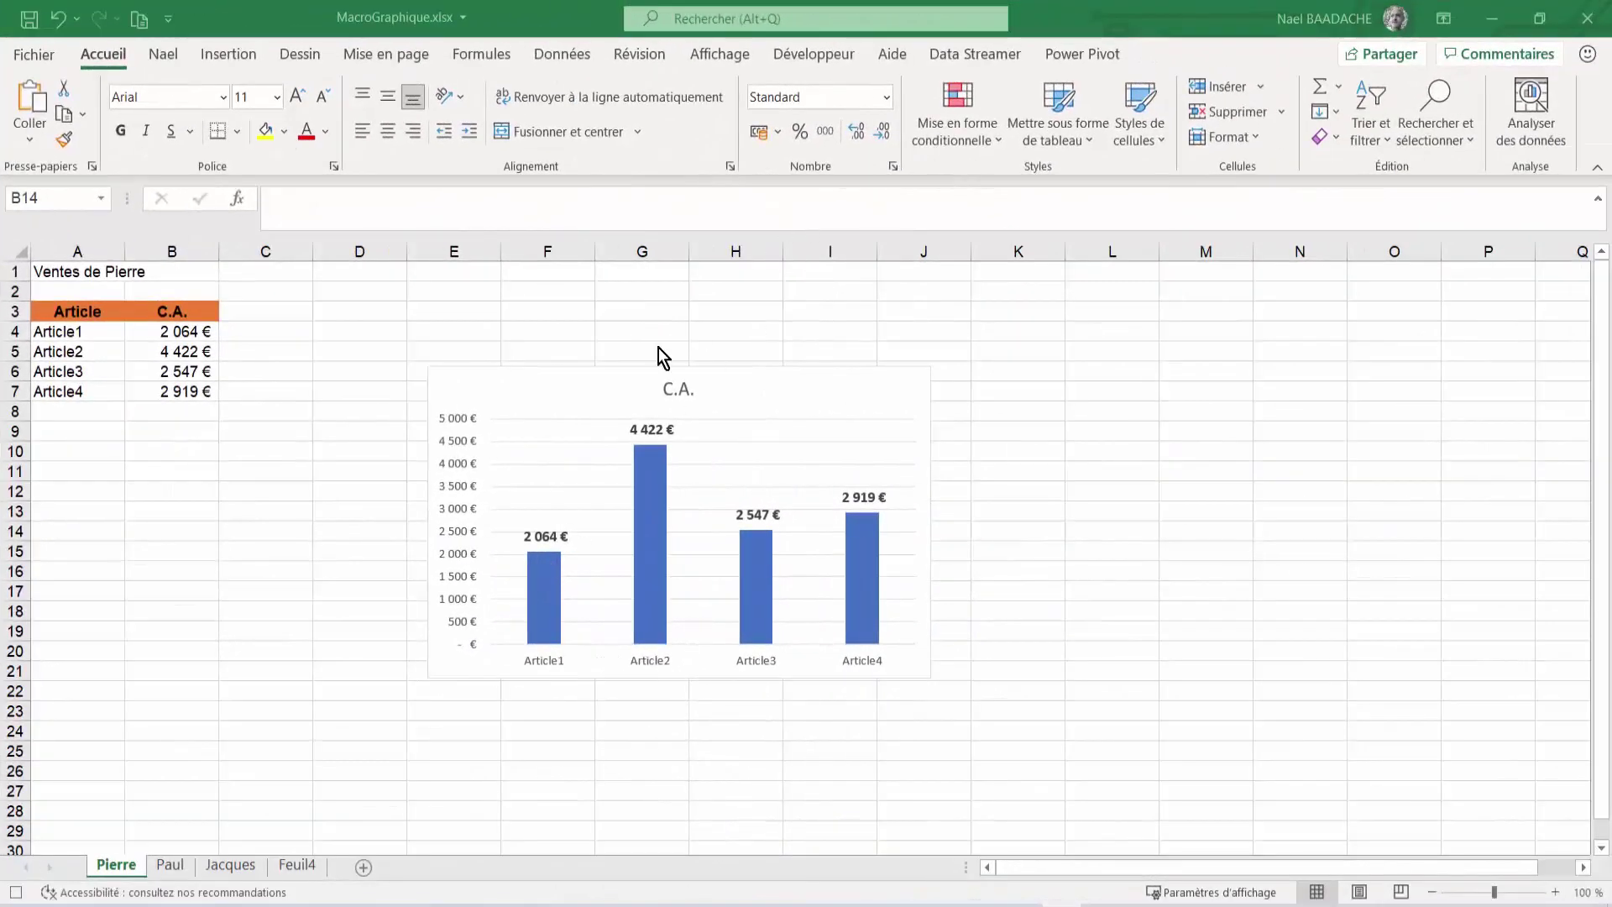
click(830, 52)
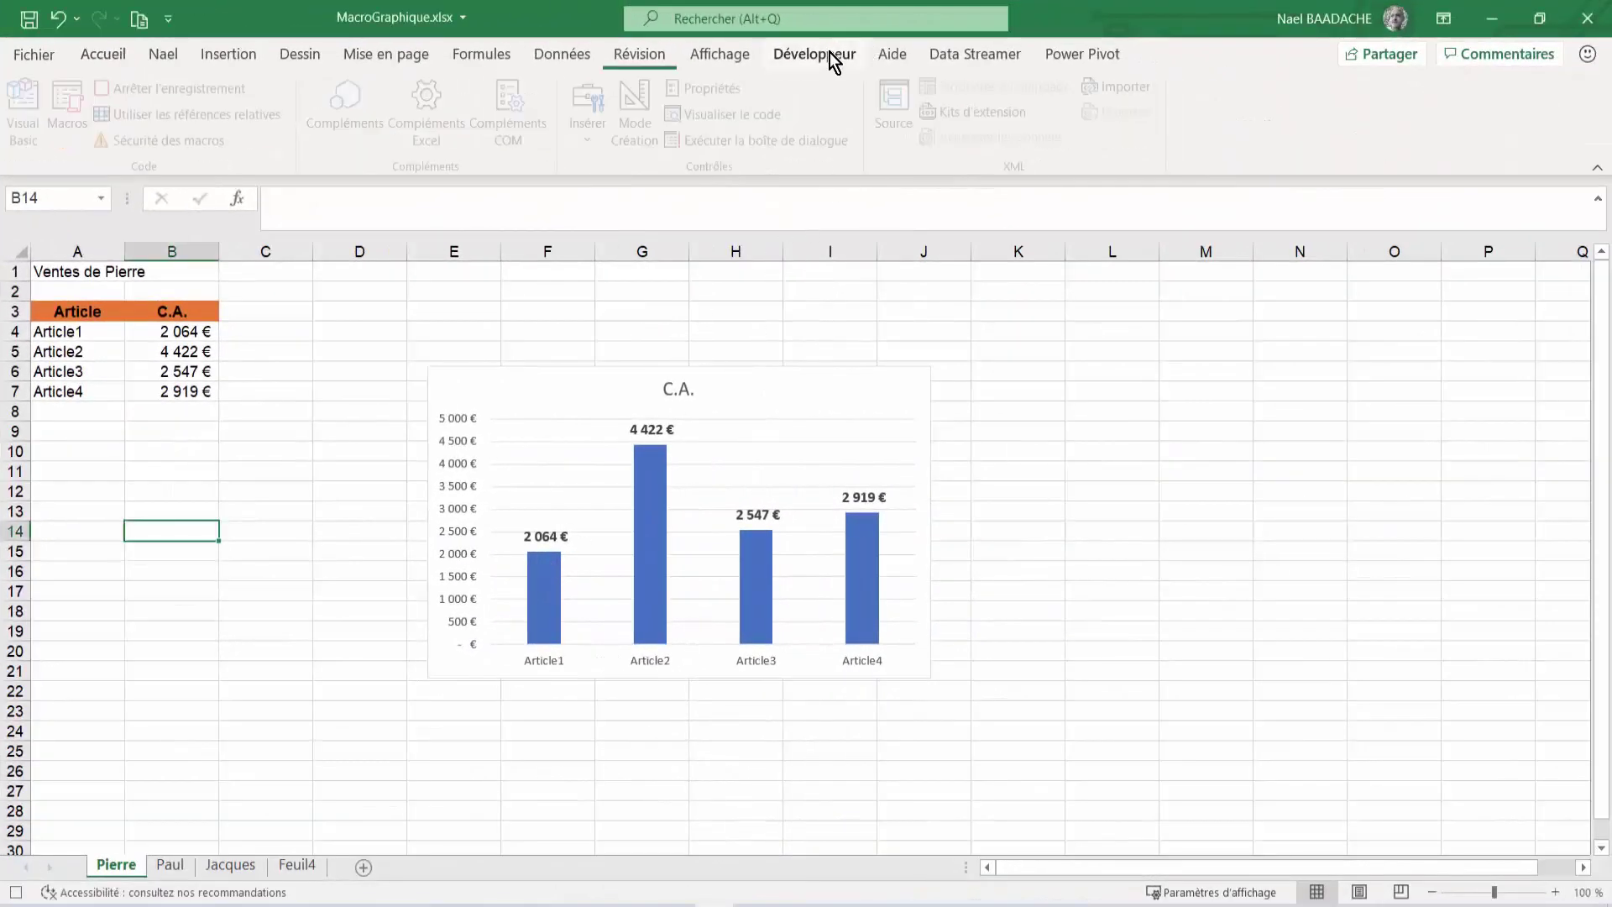
Stop recording and run the CreationGraphique macro on the Paul sheet.
click(189, 87)
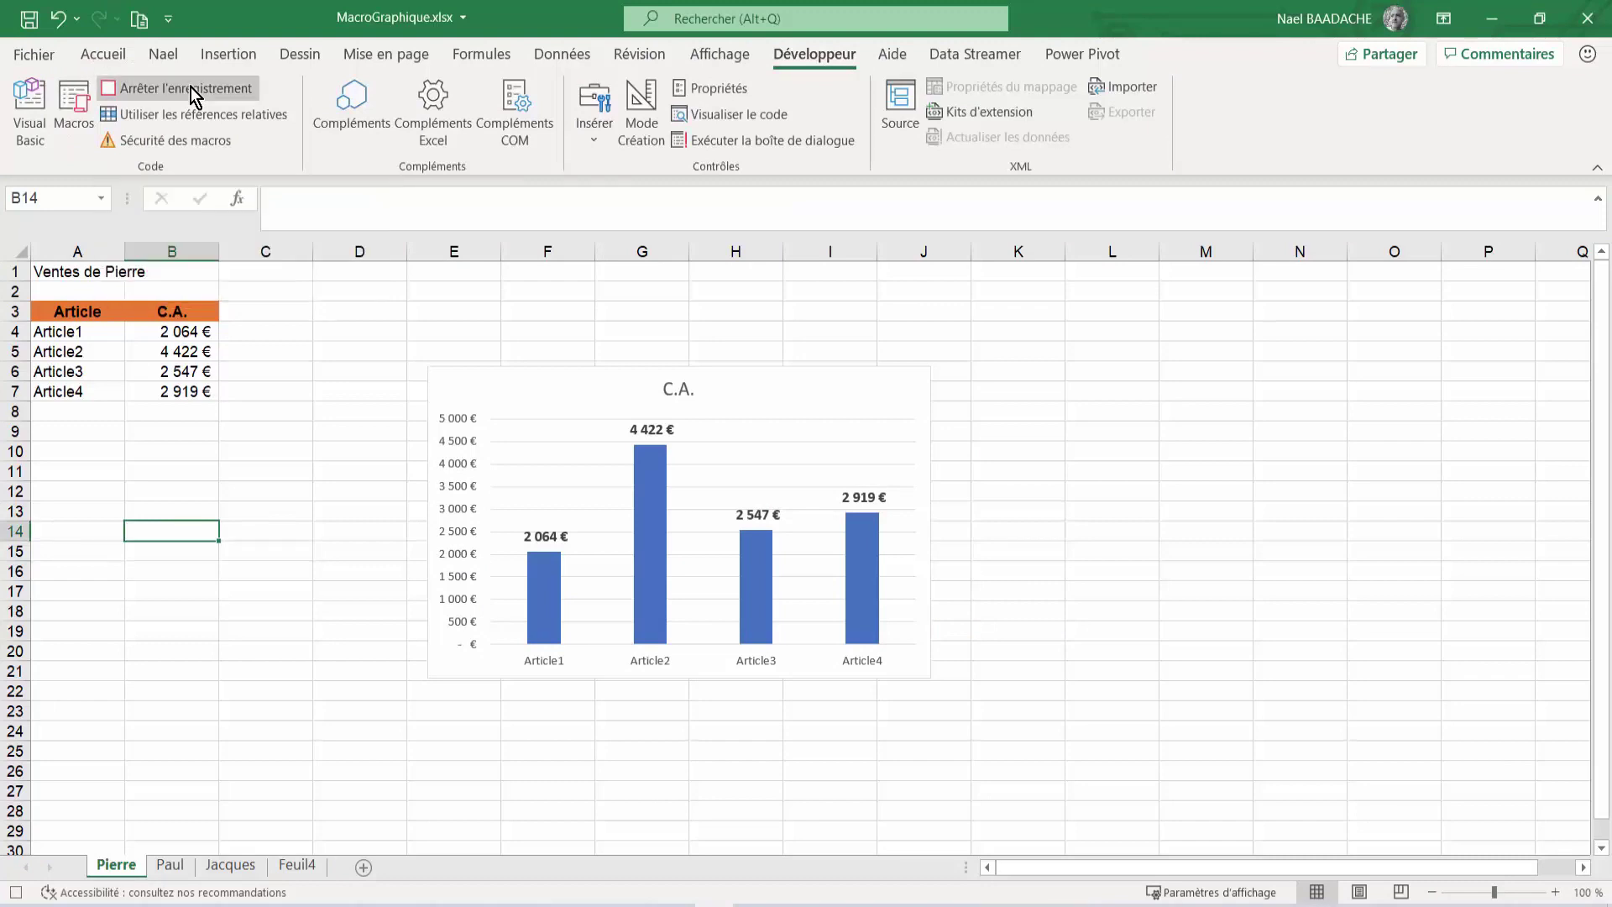
click(169, 865)
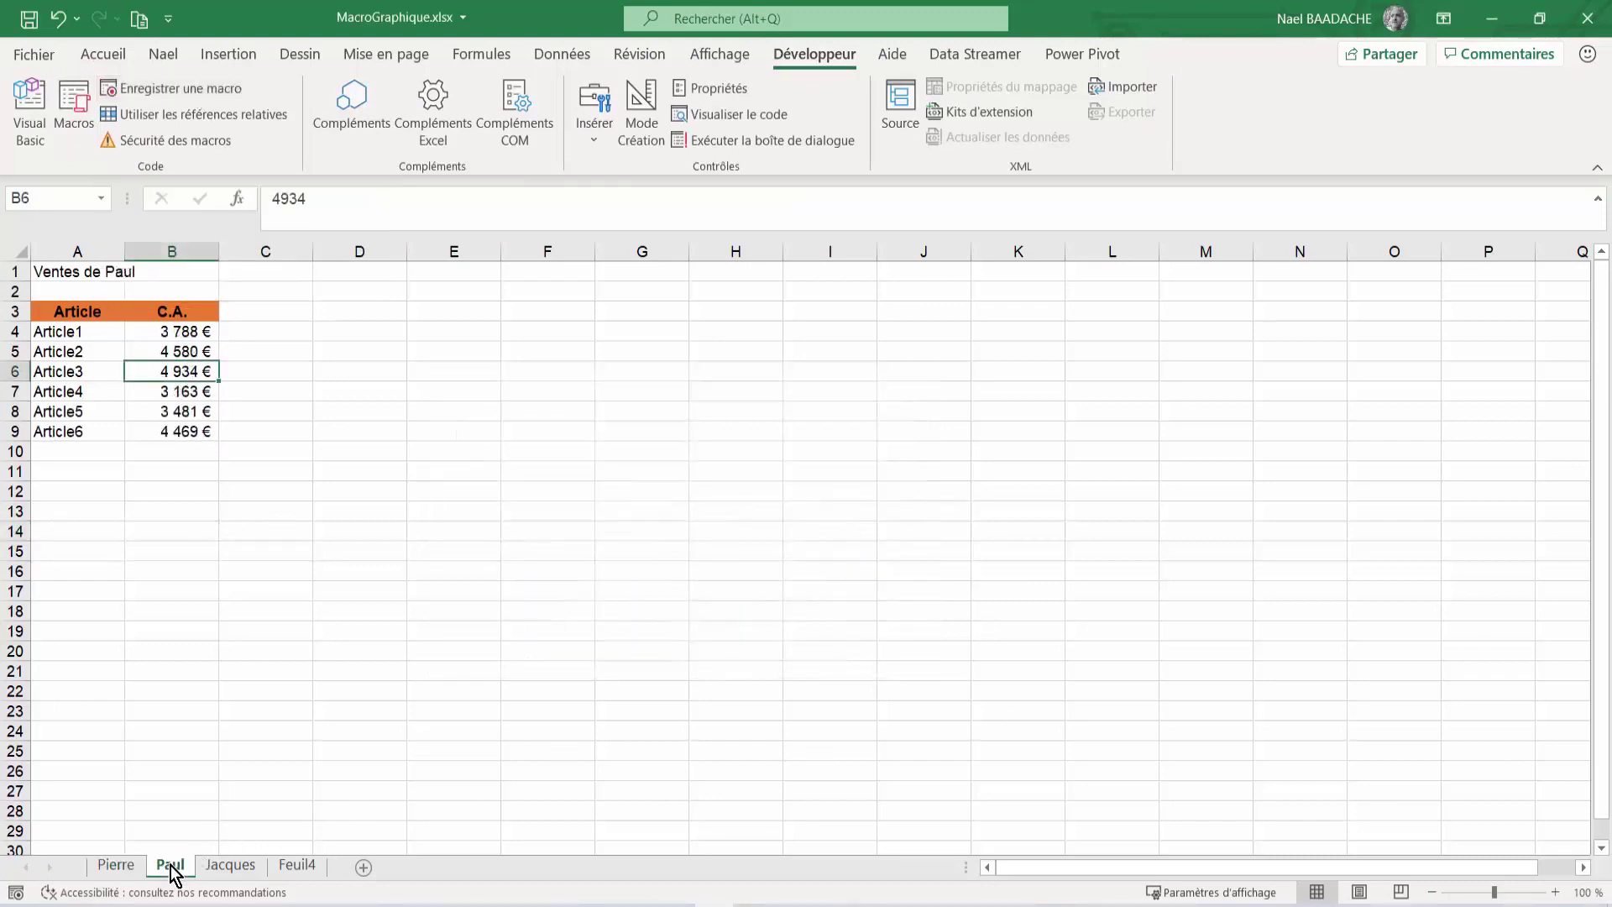
click(471, 506)
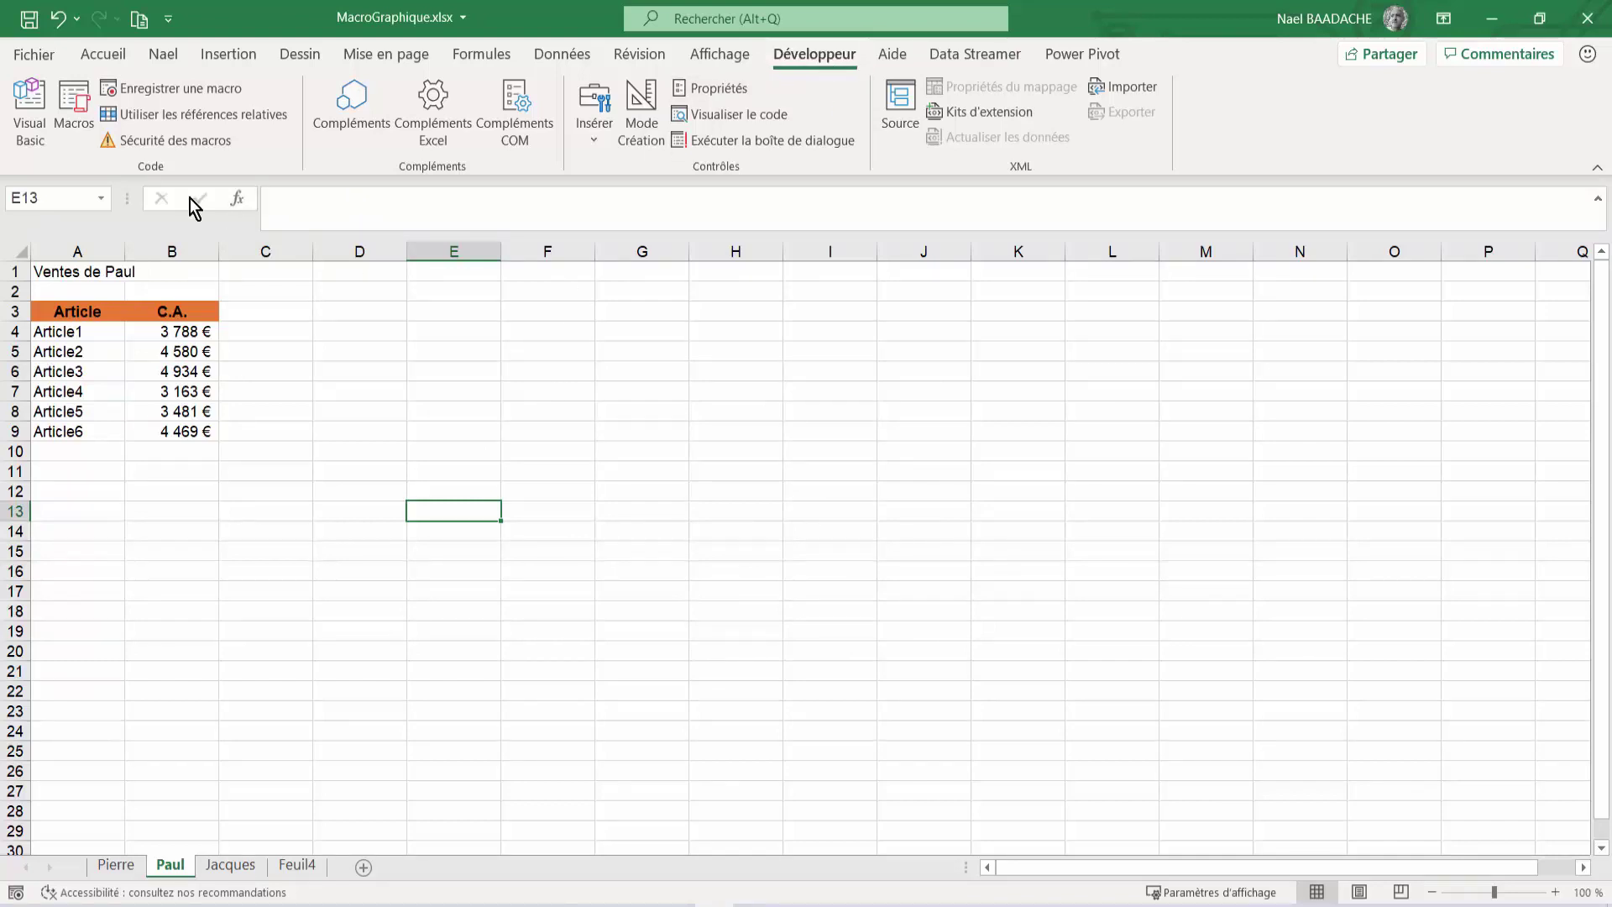
click(75, 105)
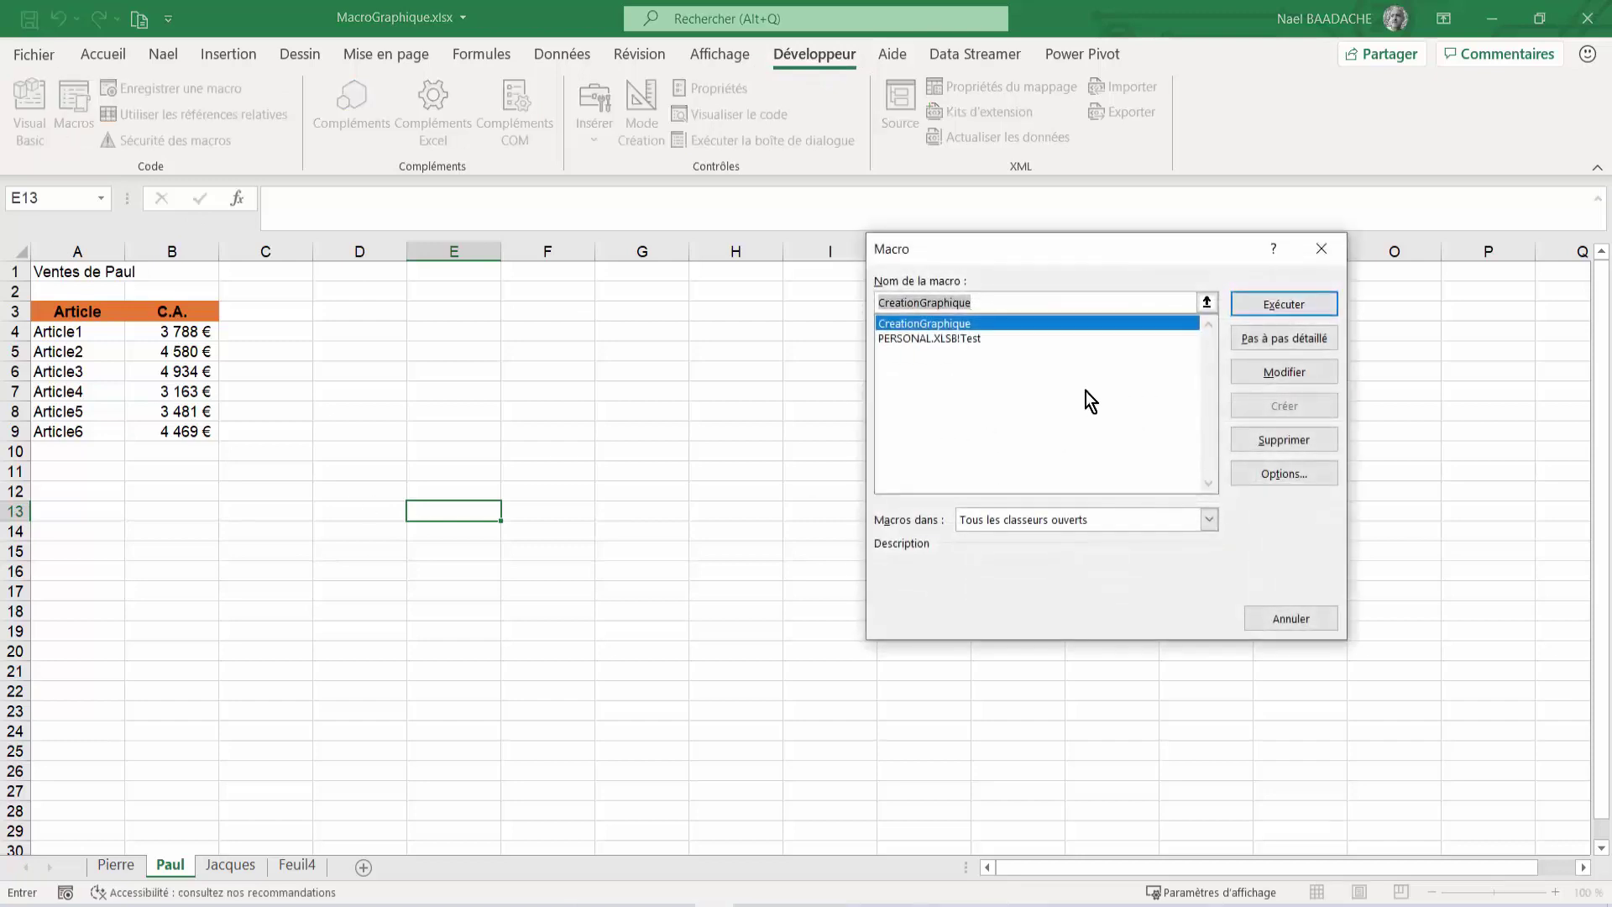
click(1276, 306)
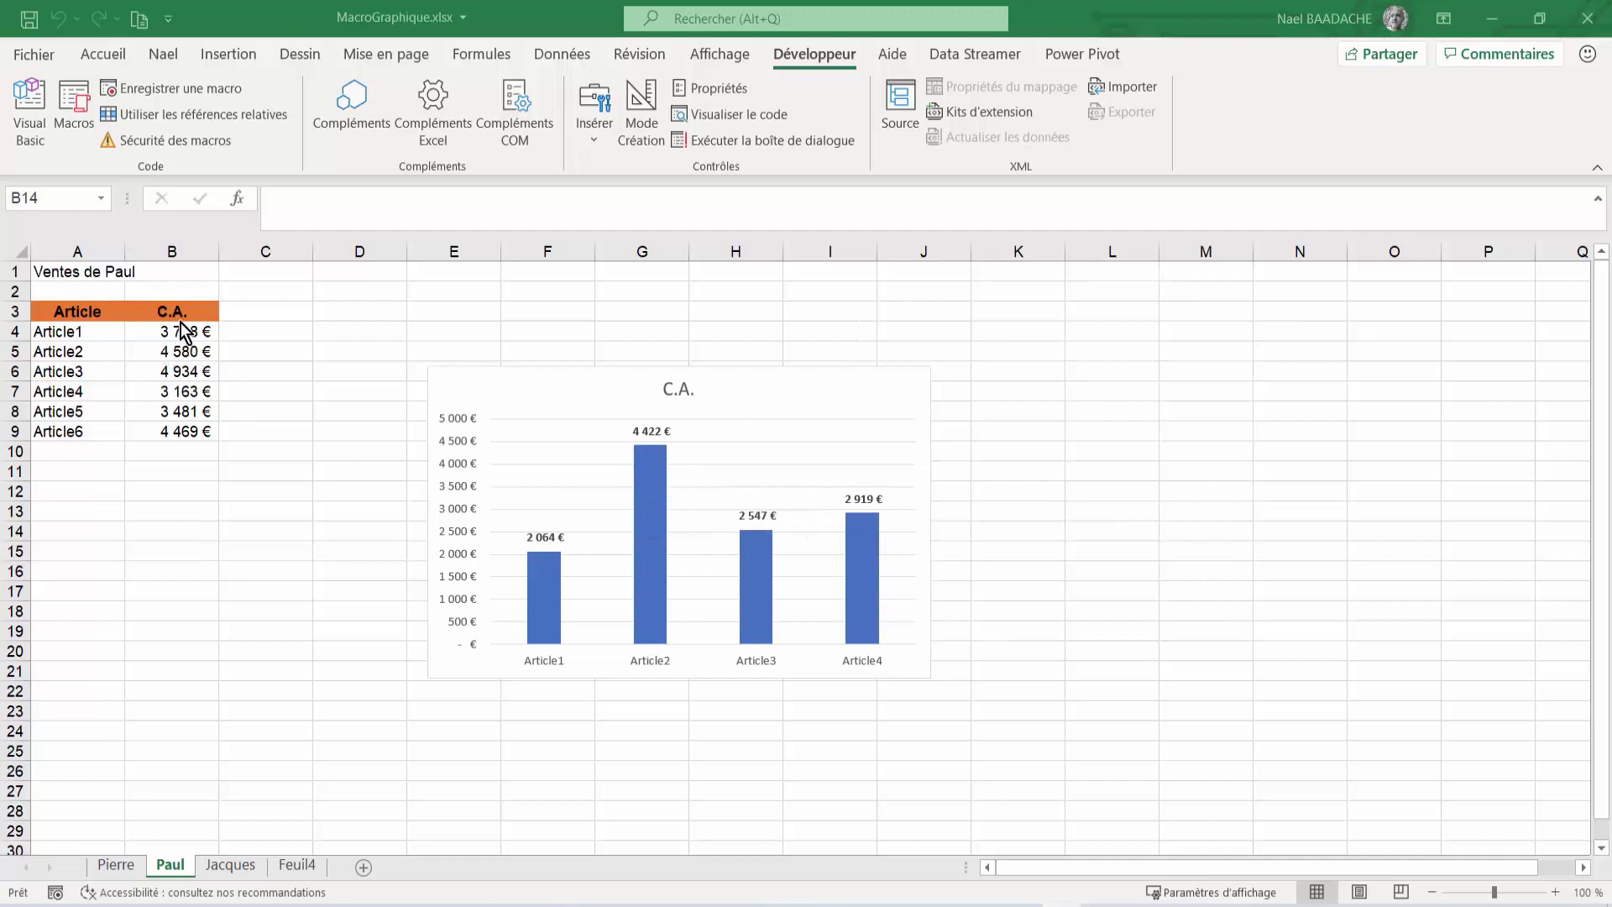
Compare Paul's new chart against Pierre's table values to spot the wrong data.
click(116, 864)
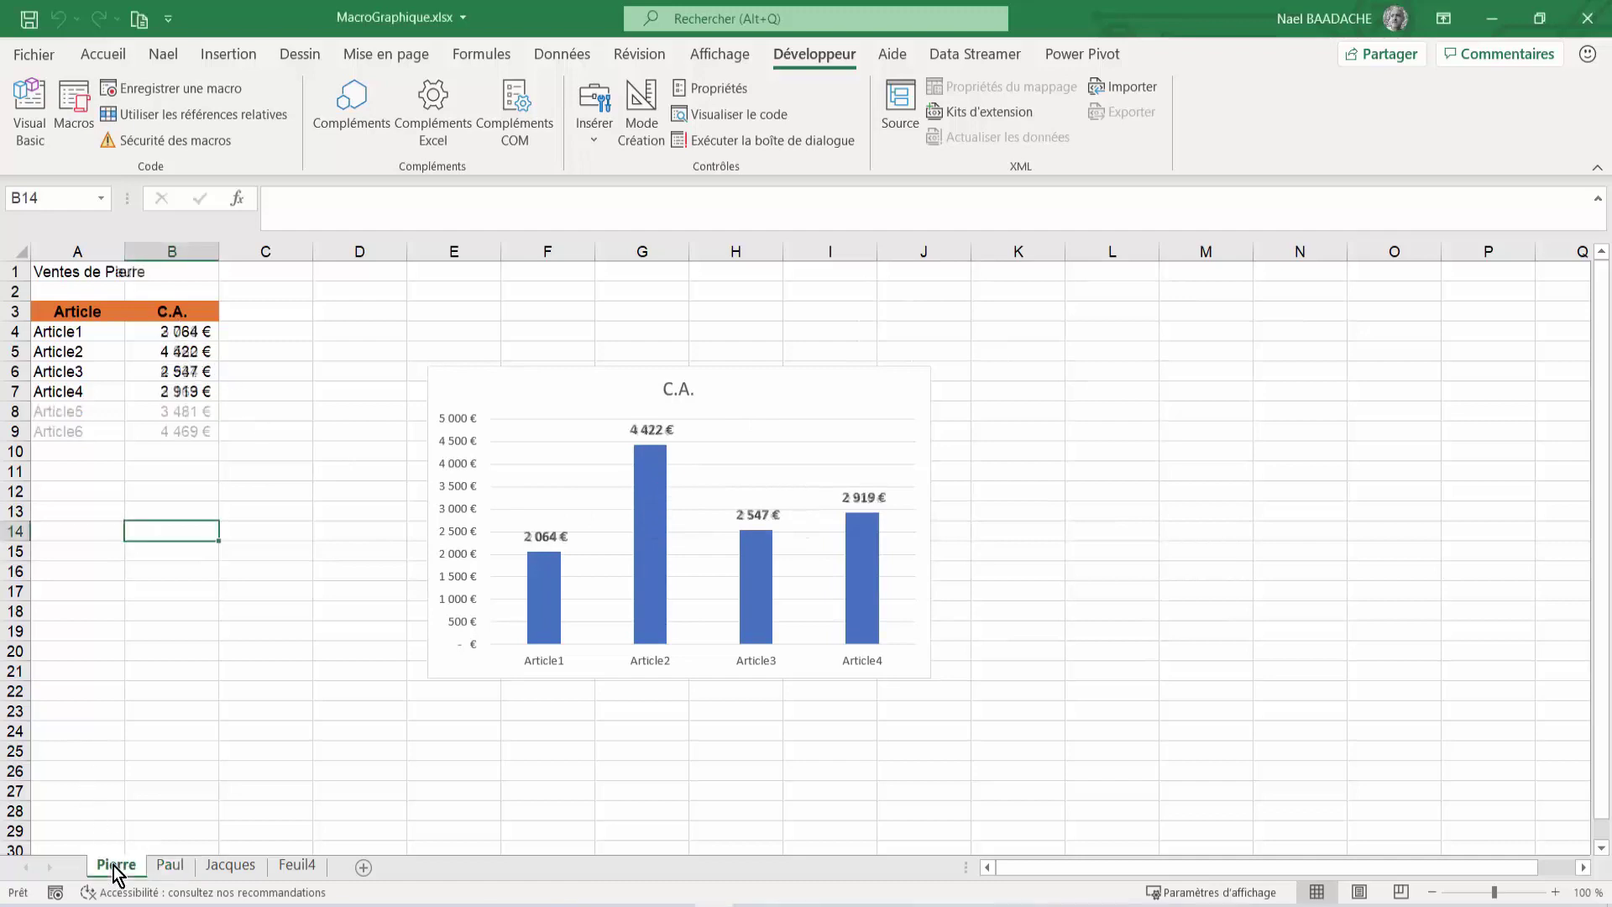
click(168, 389)
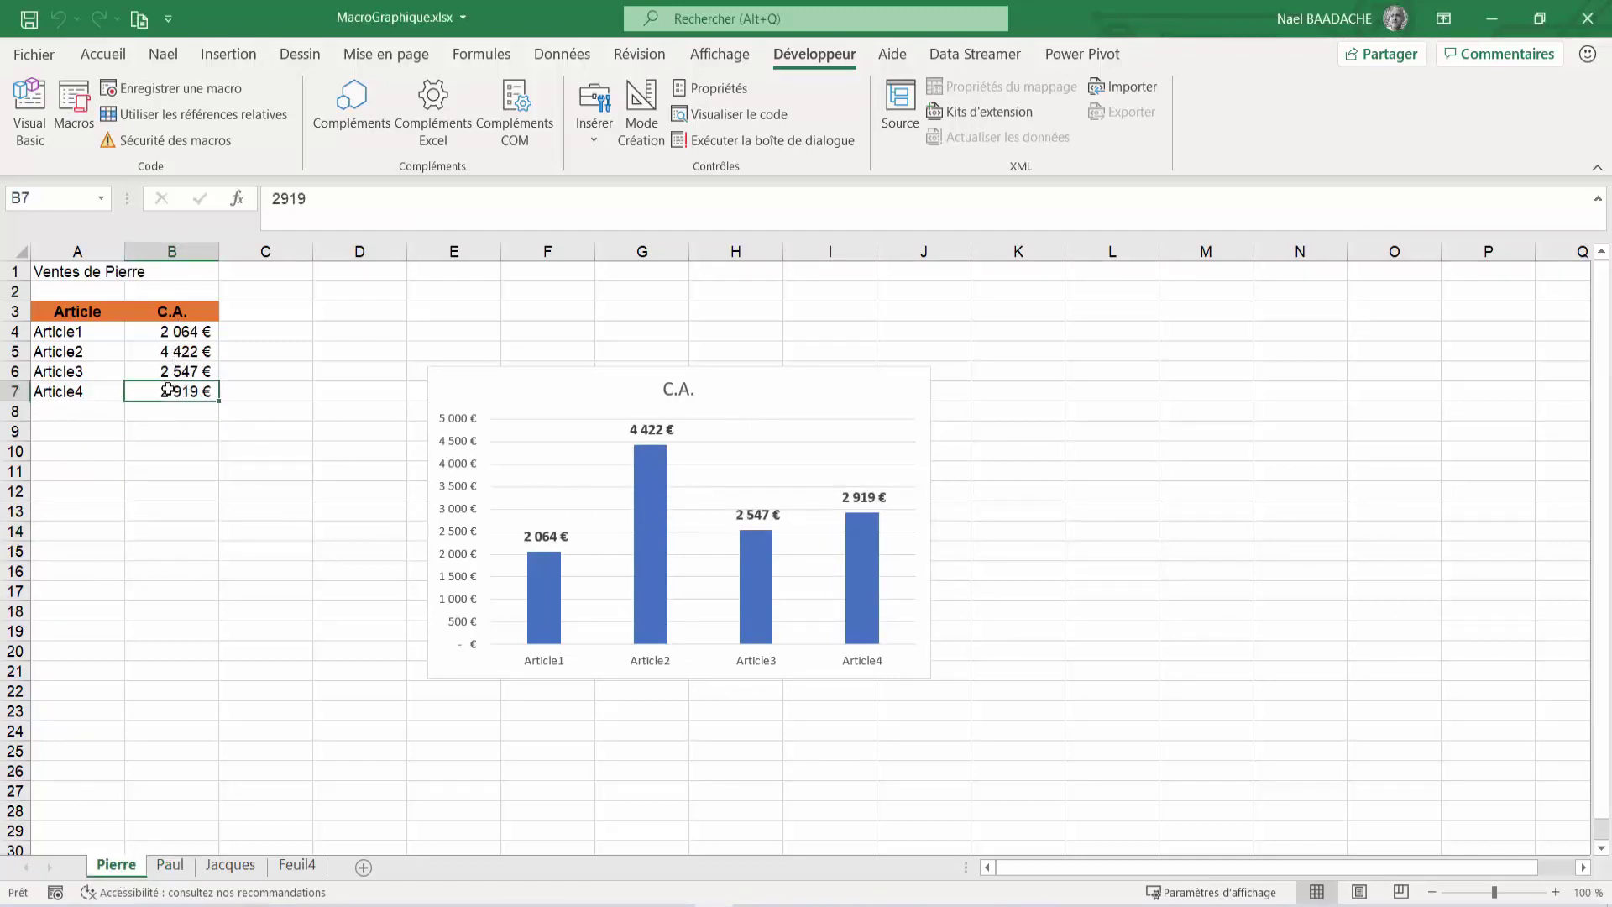
click(170, 865)
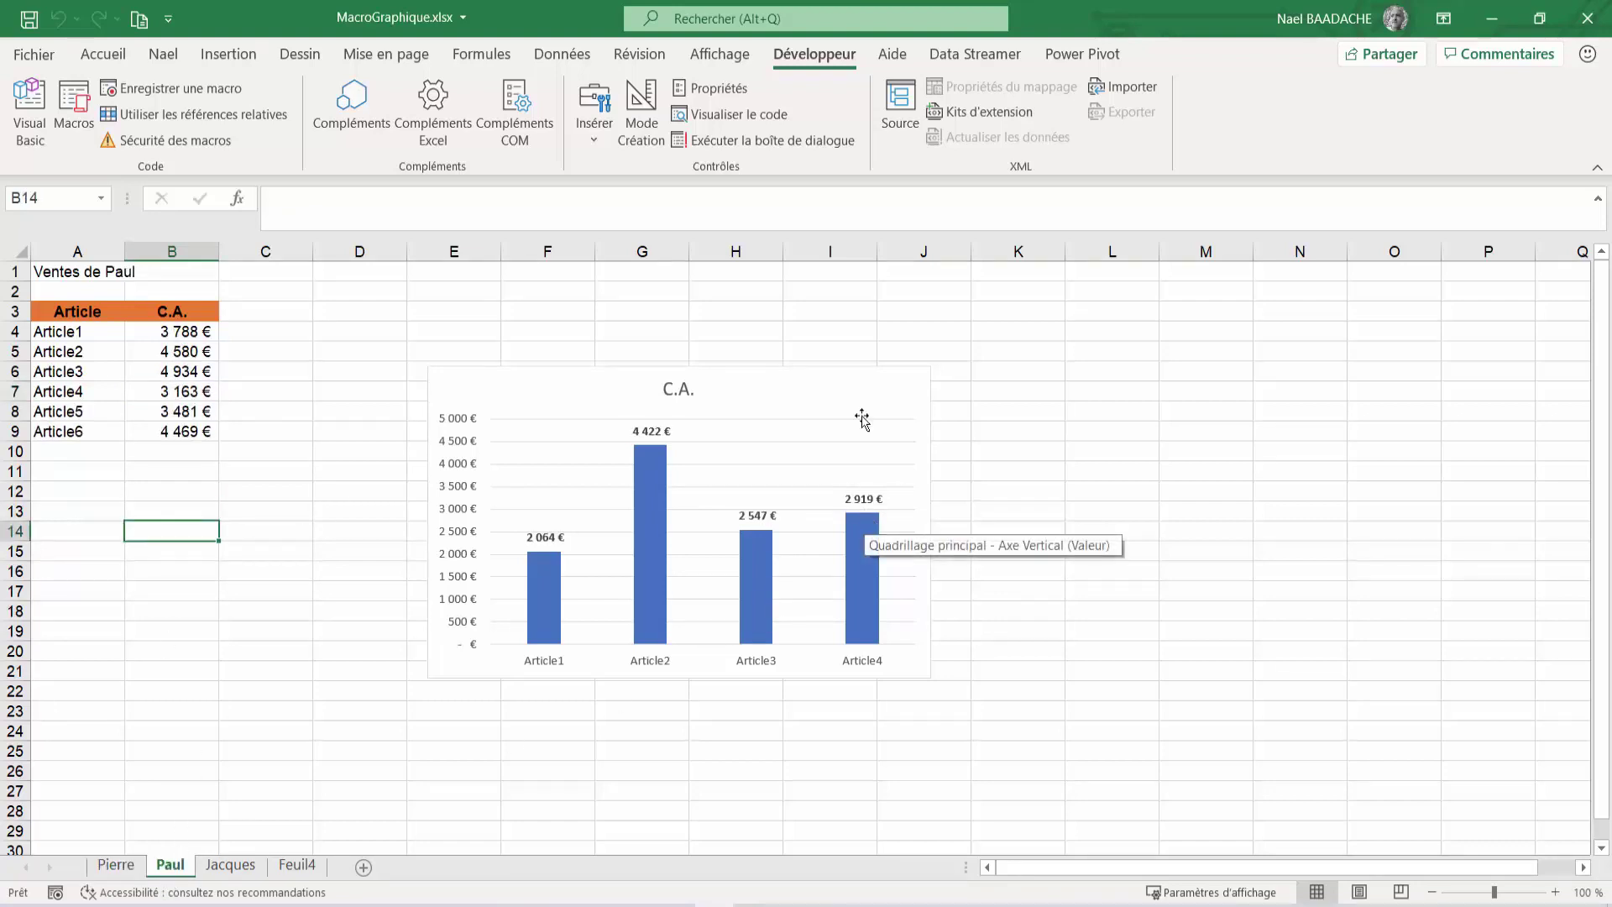
Open the CreationGraphique code, highlight its Range("A3:B7") line, then minimize the VBA editor.
click(76, 109)
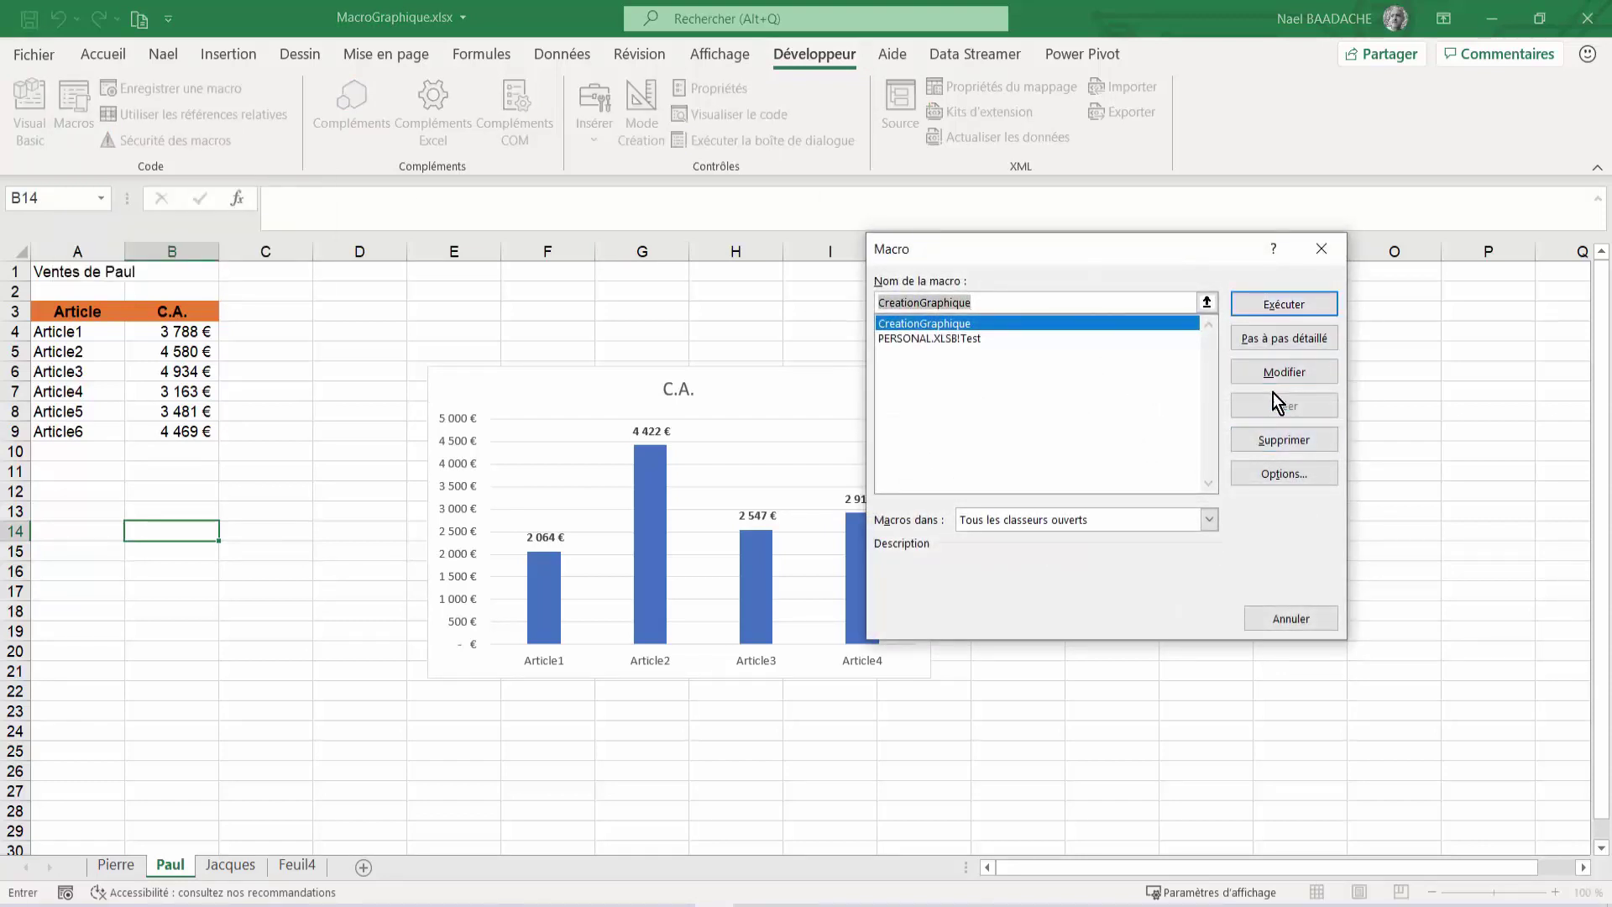
click(1272, 371)
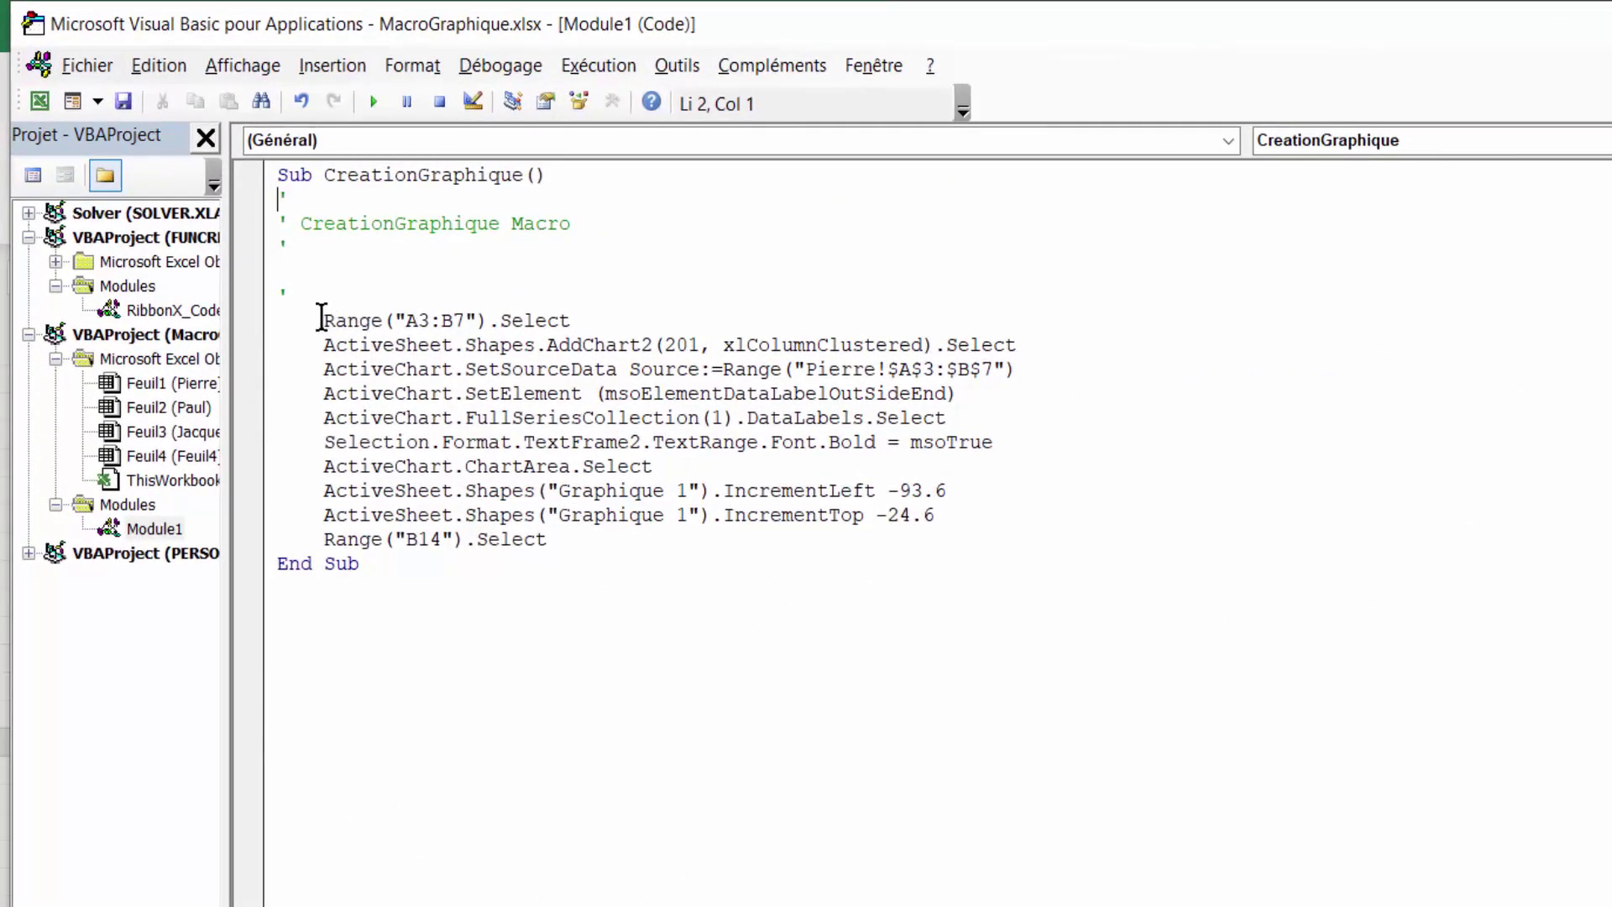
drag(323, 320, 571, 320)
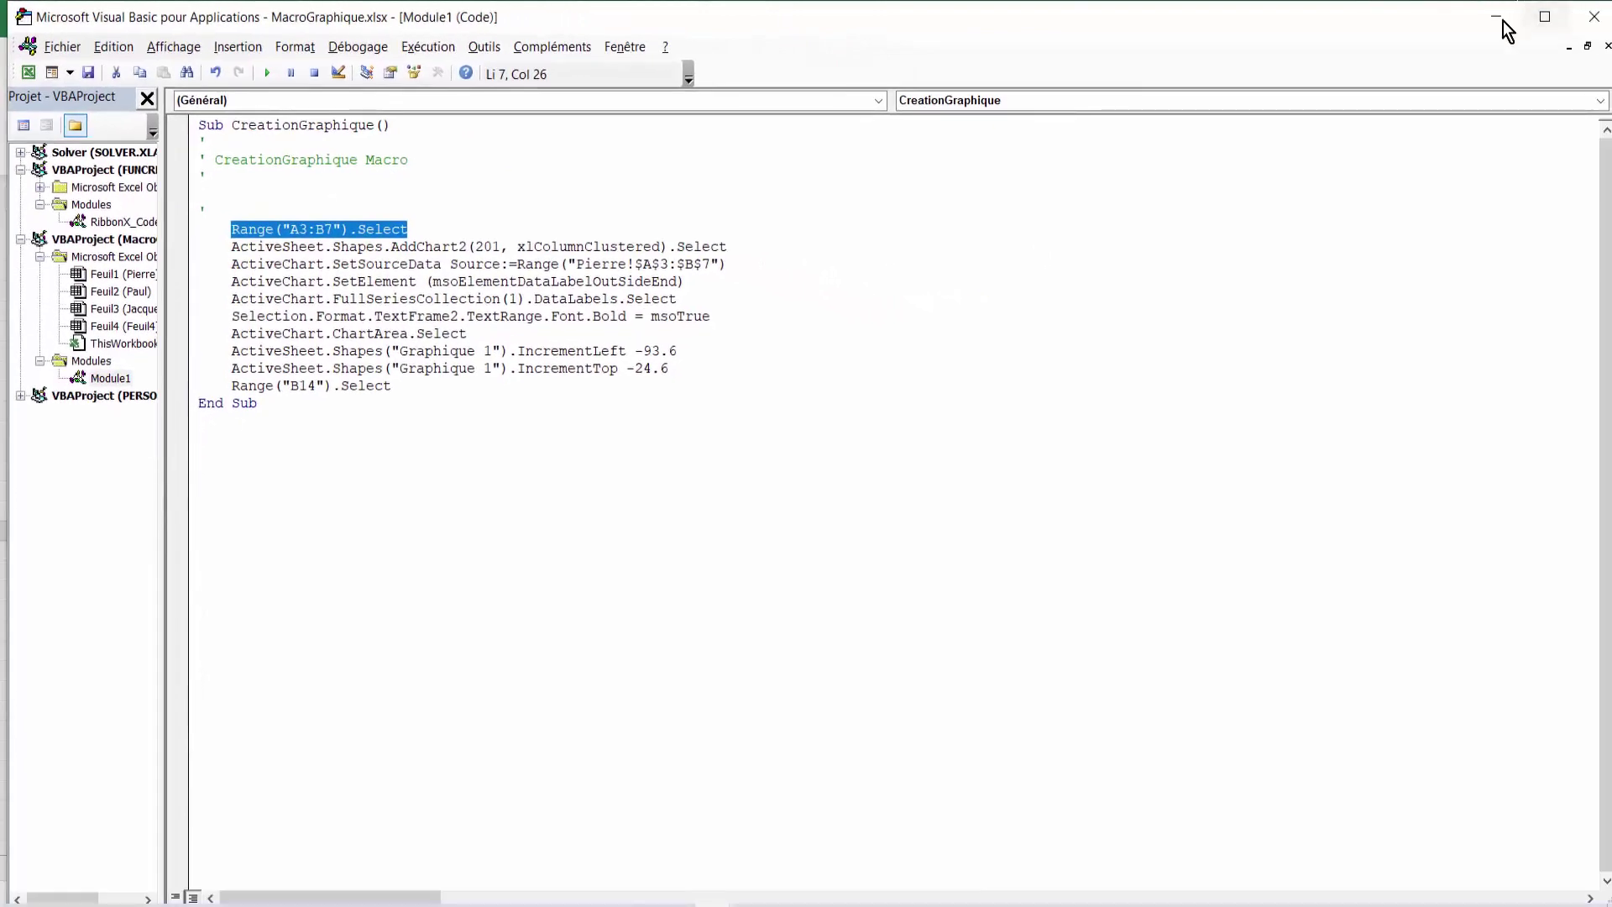
click(1499, 18)
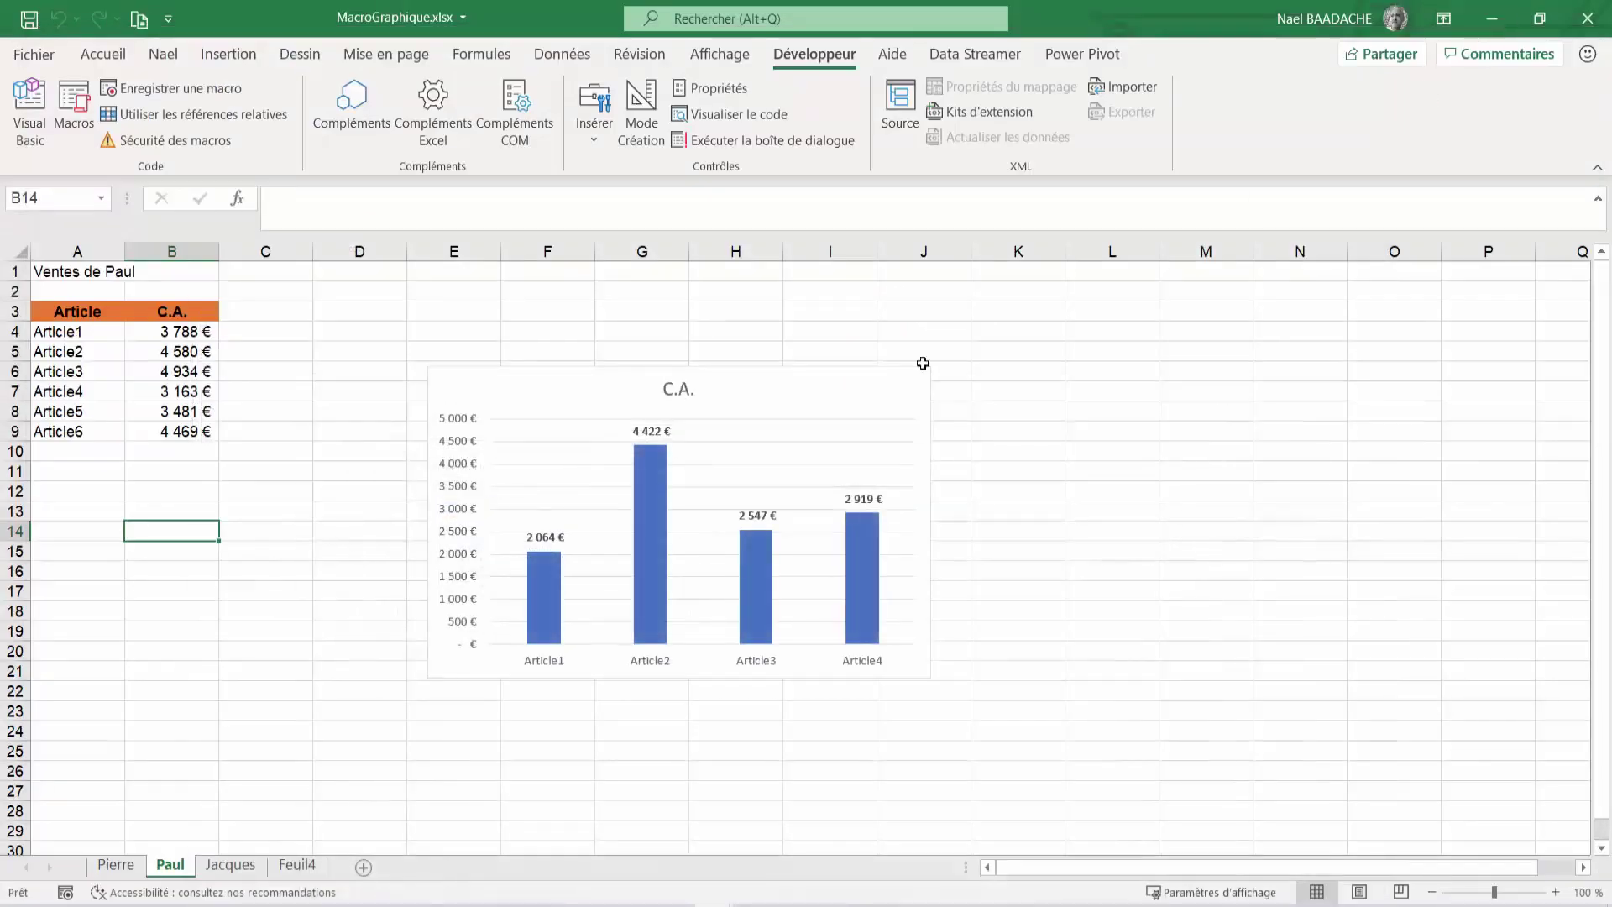
Select each sheet's table (Pierre A3:B7, Paul A3:B9, Jacques A3:B11), then return to the VBA editor.
click(116, 864)
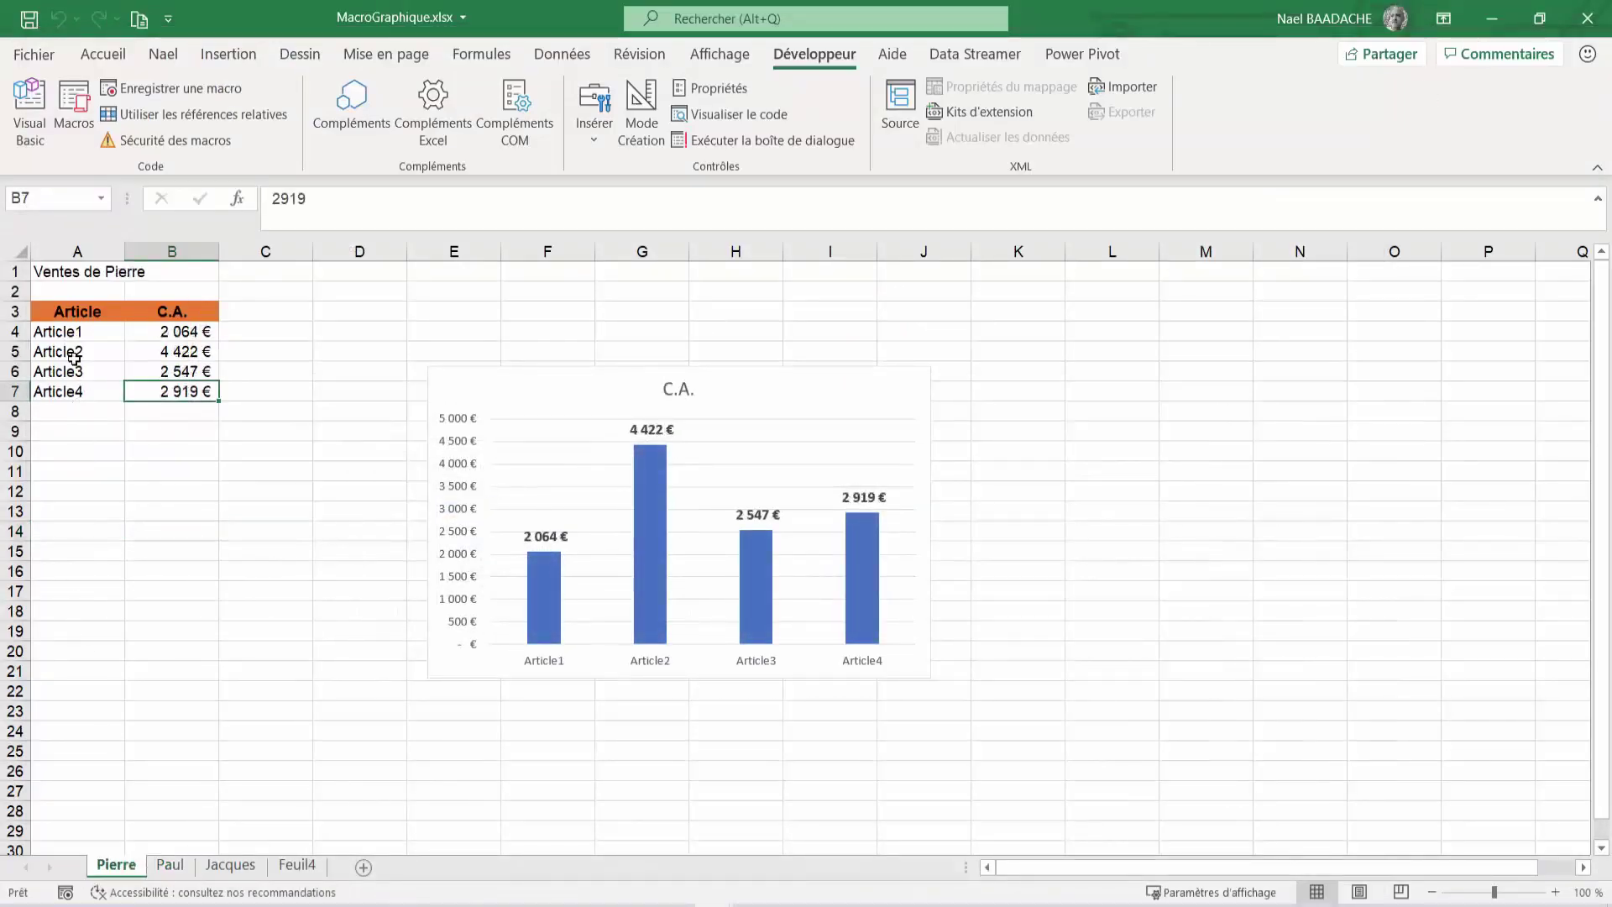
drag(63, 312, 177, 386)
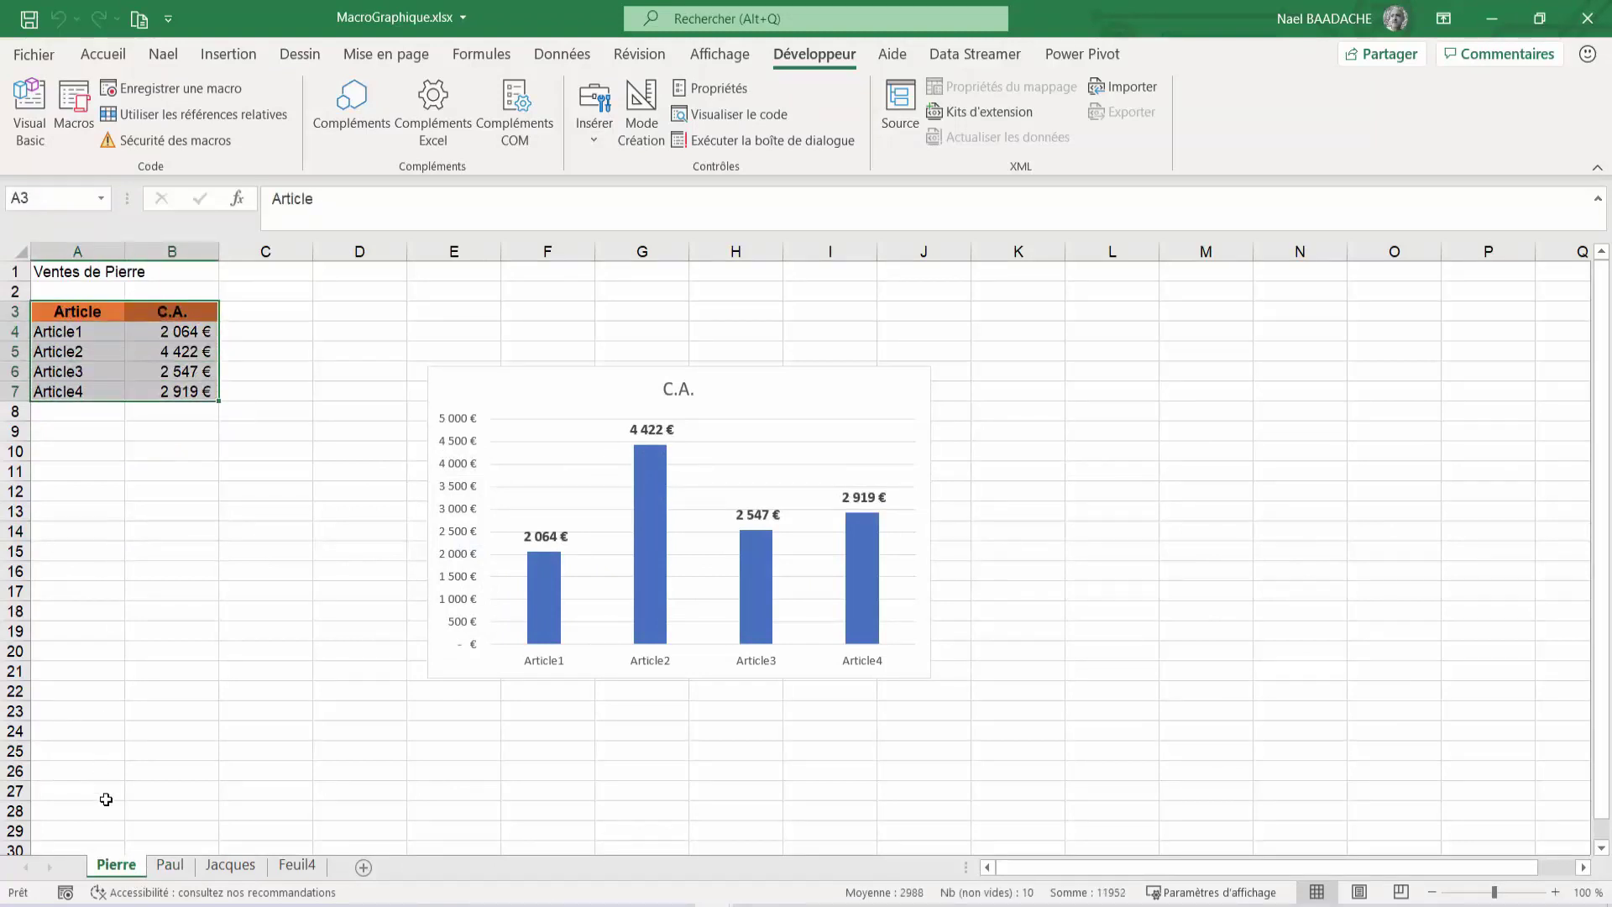
click(170, 866)
drag(66, 412, 61, 433)
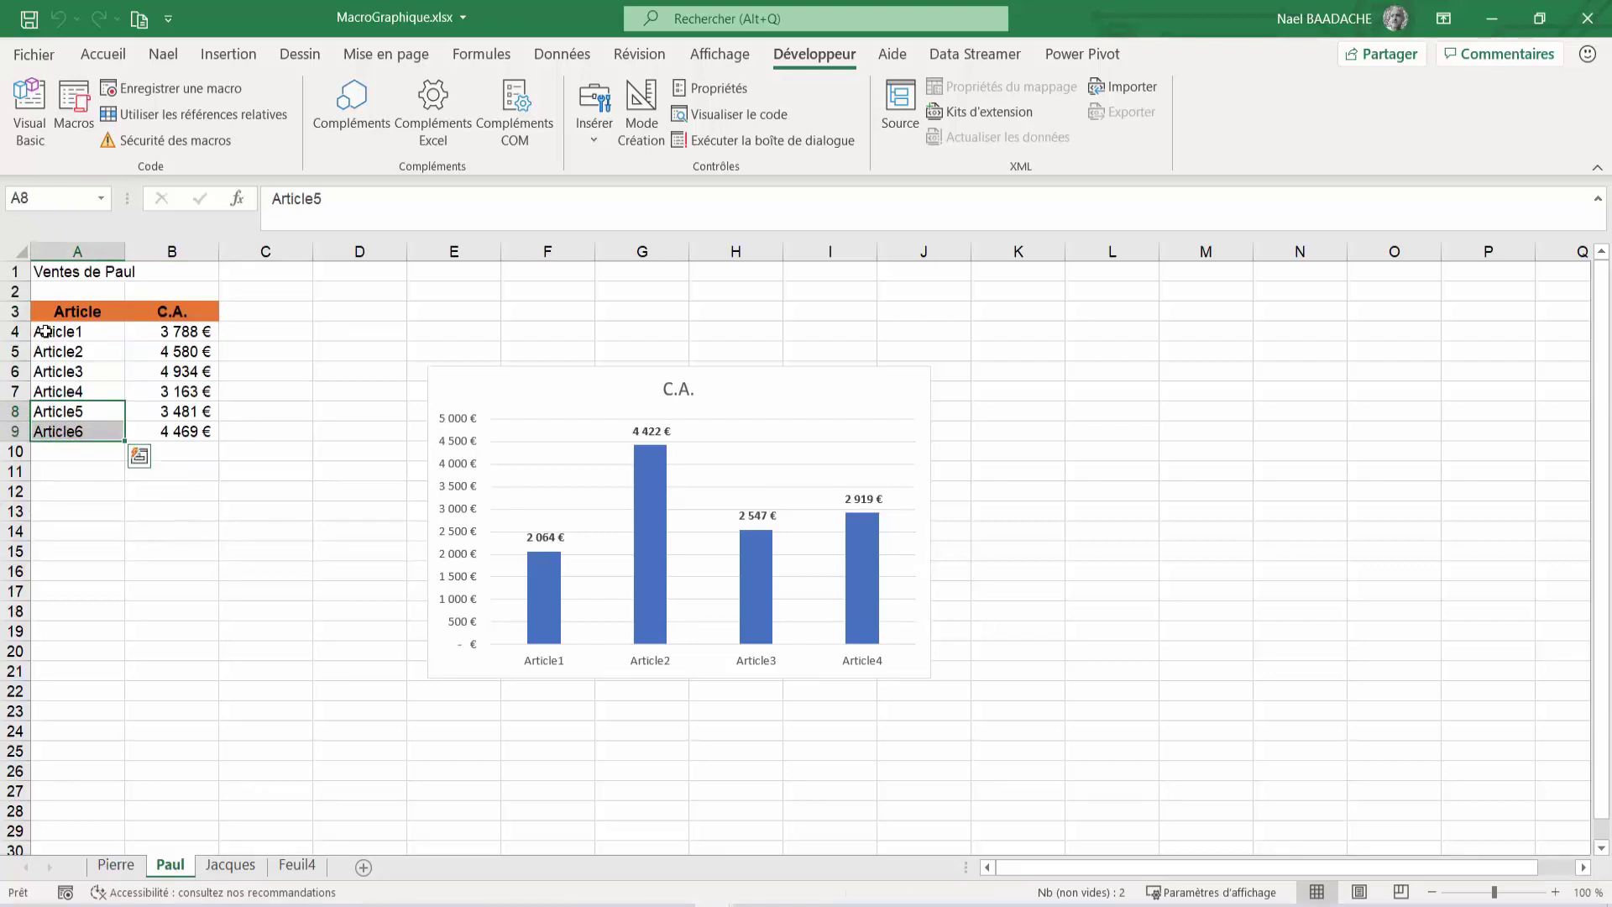
mouse_move(51, 312)
mouse_down()
mouse_move(190, 326)
mouse_move(189, 433)
mouse_up()
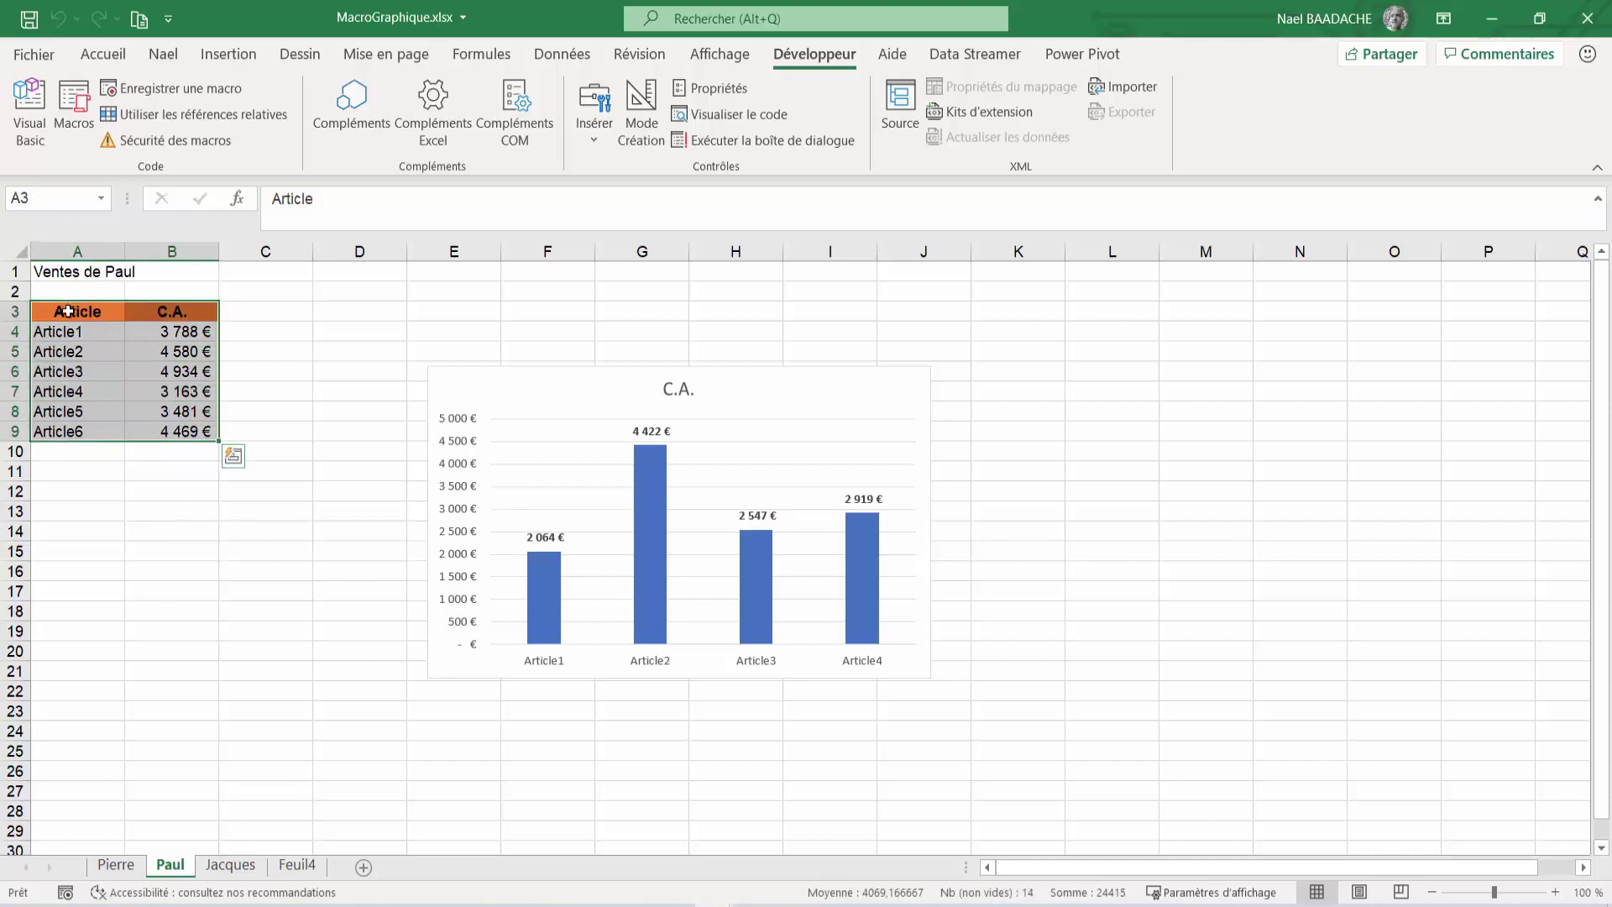
drag(67, 311, 189, 431)
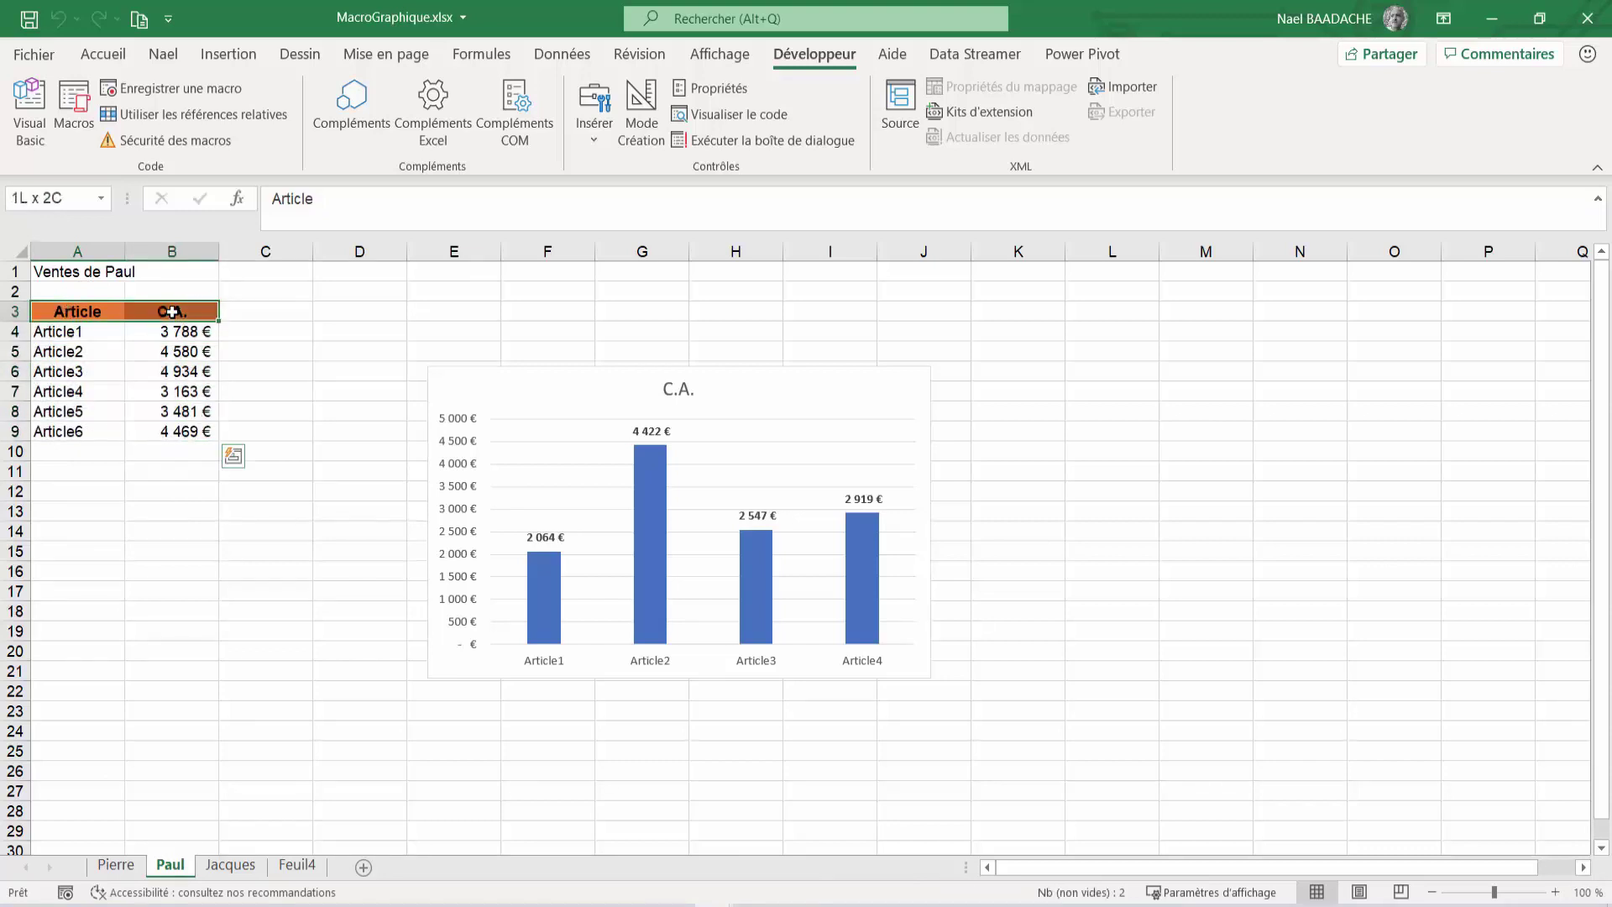
click(235, 867)
click(55, 311)
drag(55, 311, 182, 471)
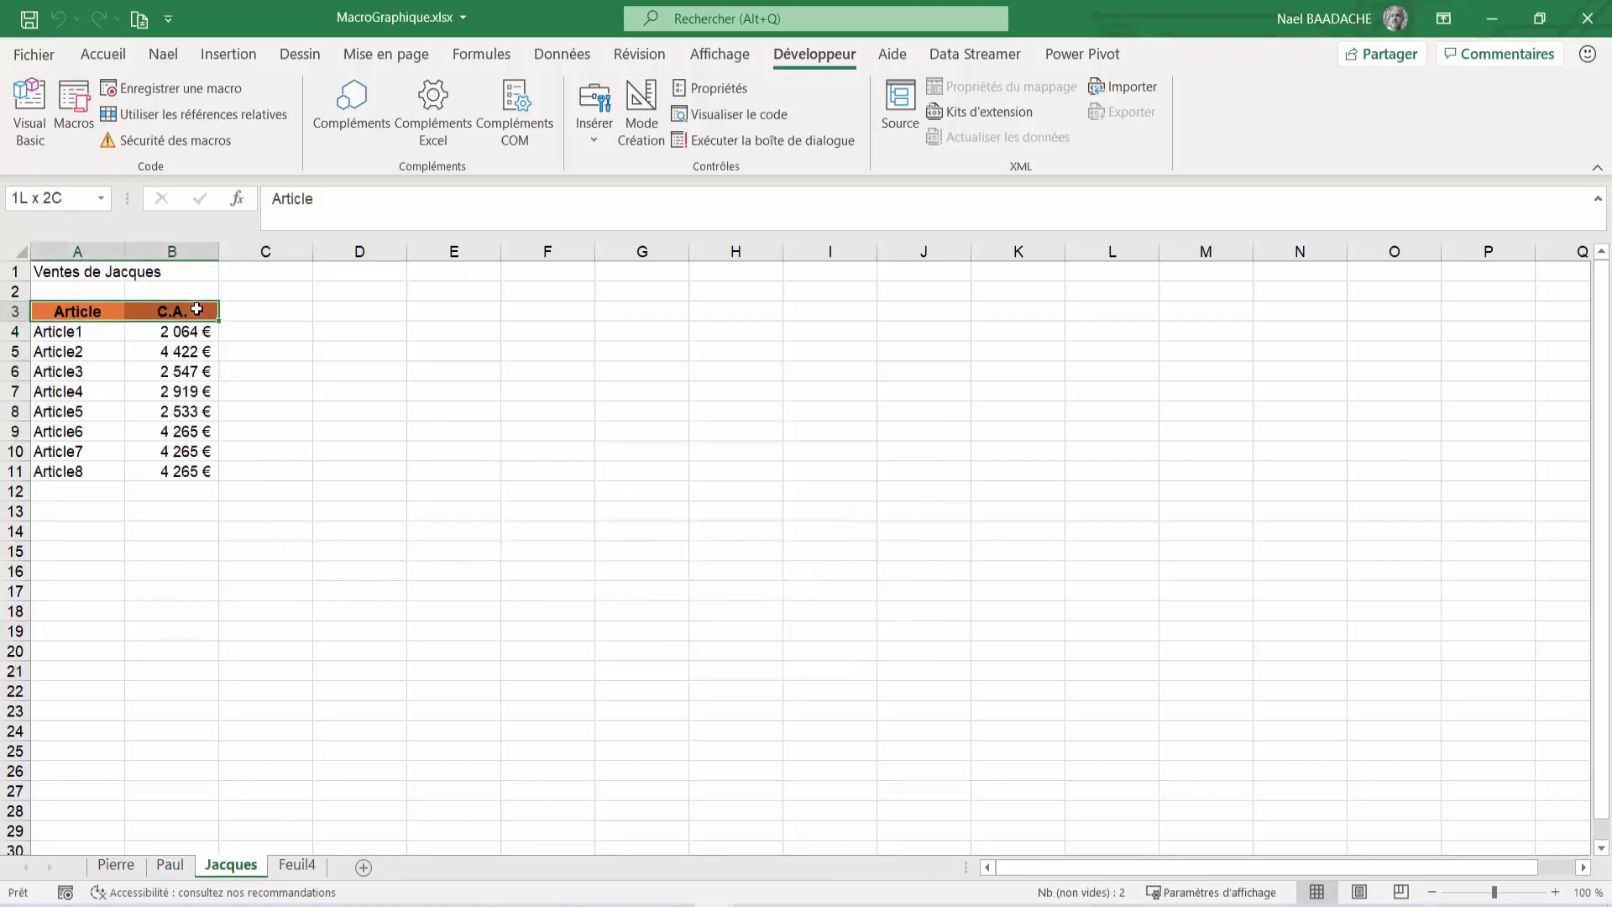
click(121, 865)
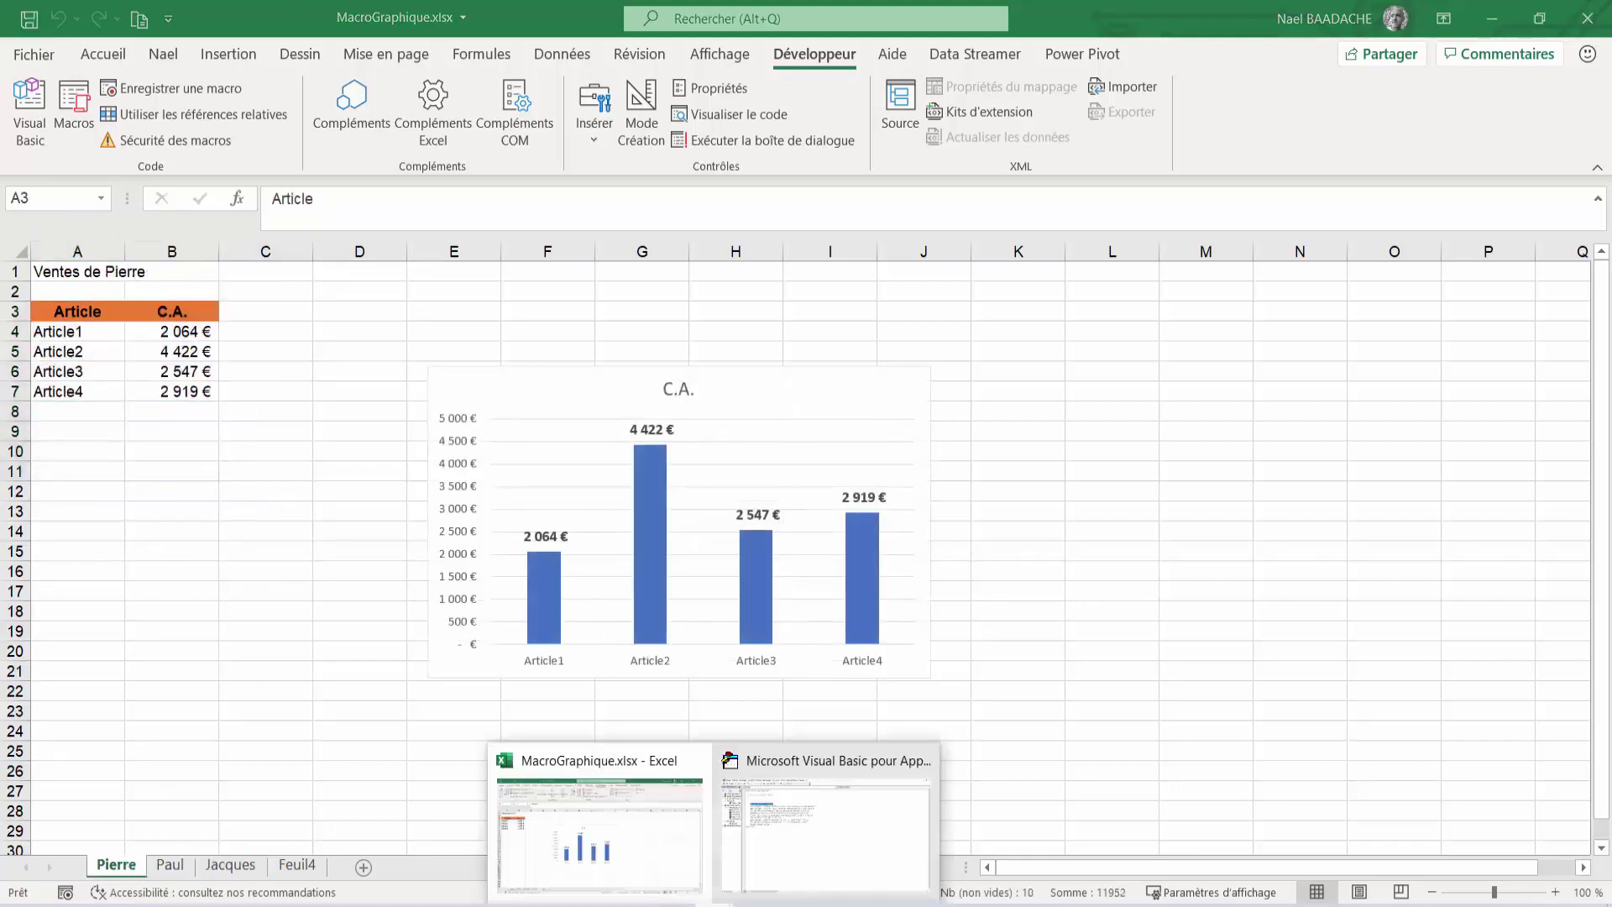
click(818, 833)
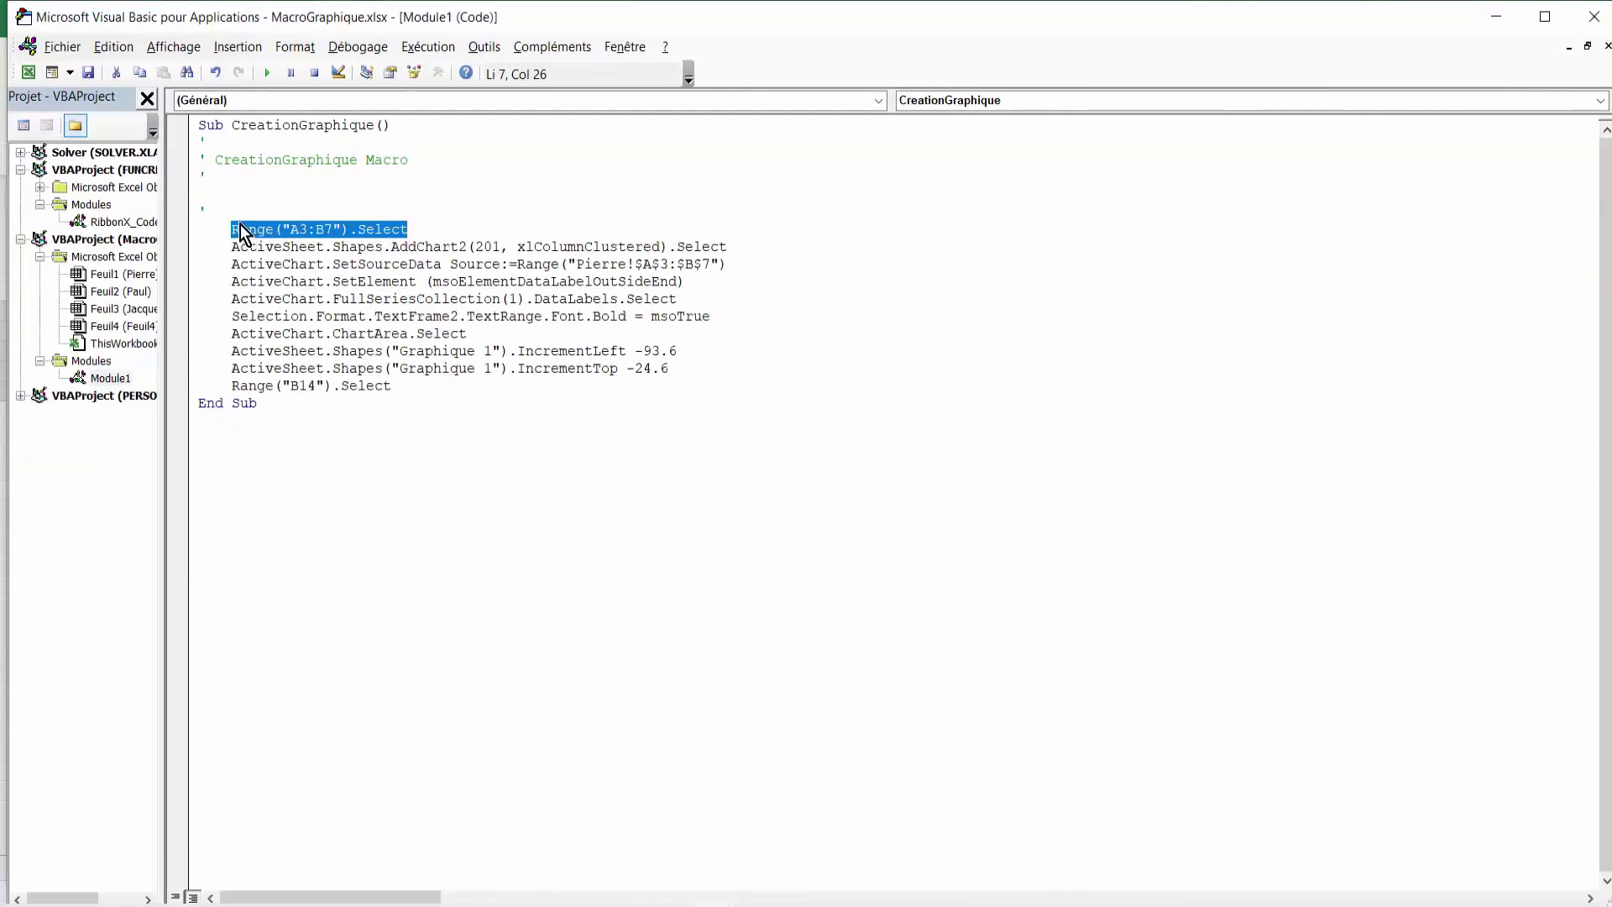
Highlight the Range("A3:B7") line and the SetSourceData line using Pierre!$A$3:$B$7.
drag(230, 229, 429, 228)
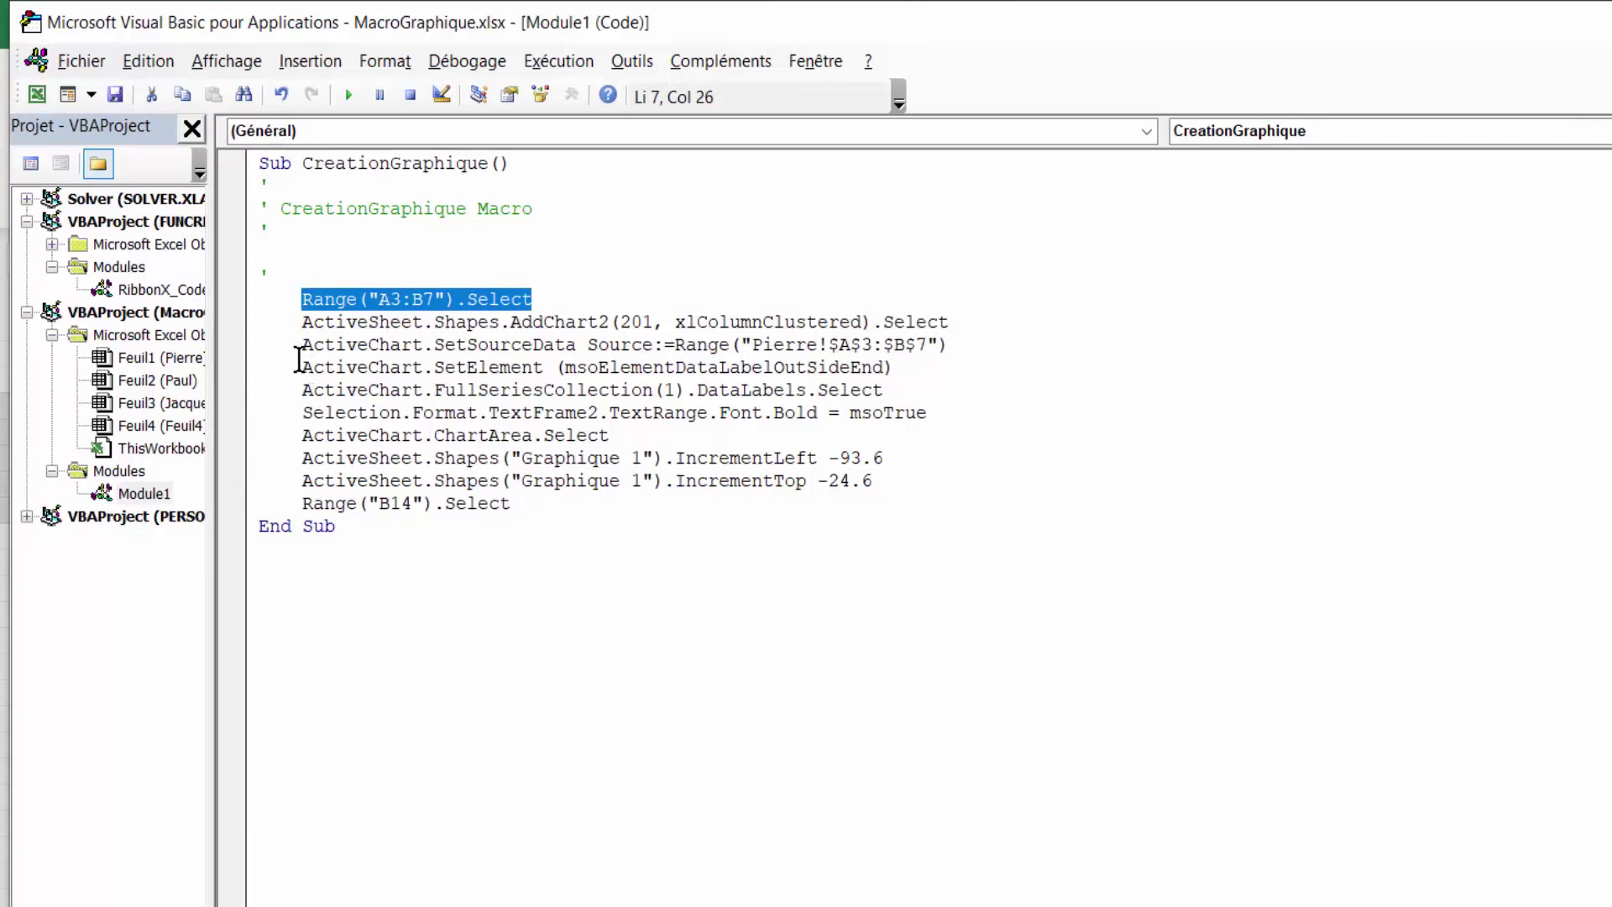
mouse_move(299, 345)
mouse_down()
mouse_move(622, 327)
mouse_move(745, 346)
mouse_move(959, 343)
mouse_up()
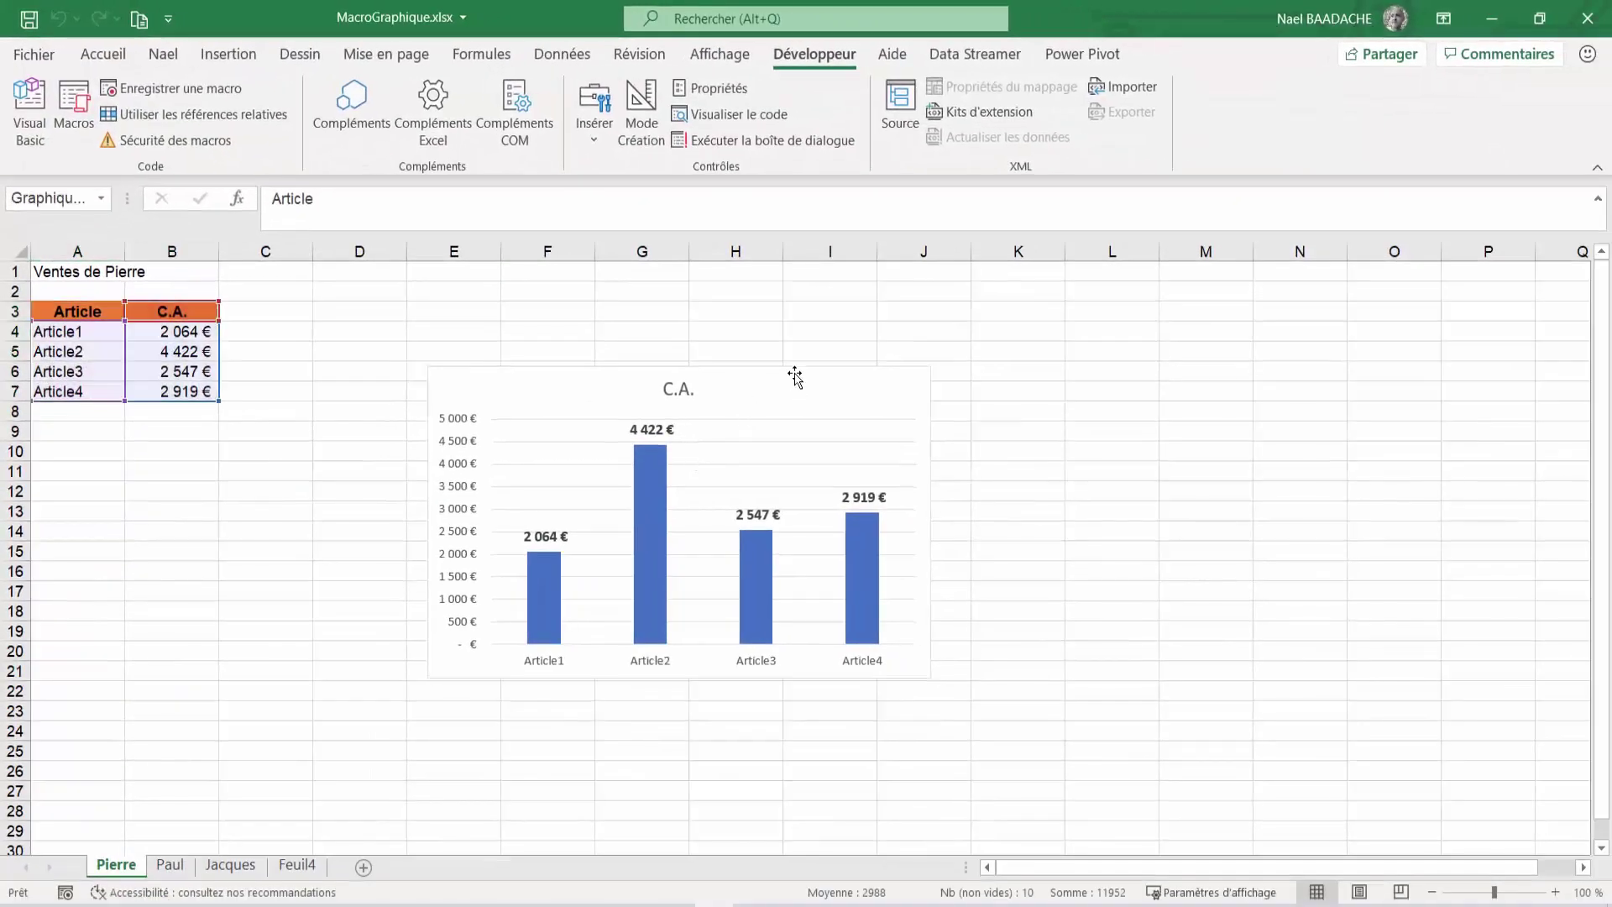
Delete the charts on the Pierre and Paul sheets.
click(795, 375)
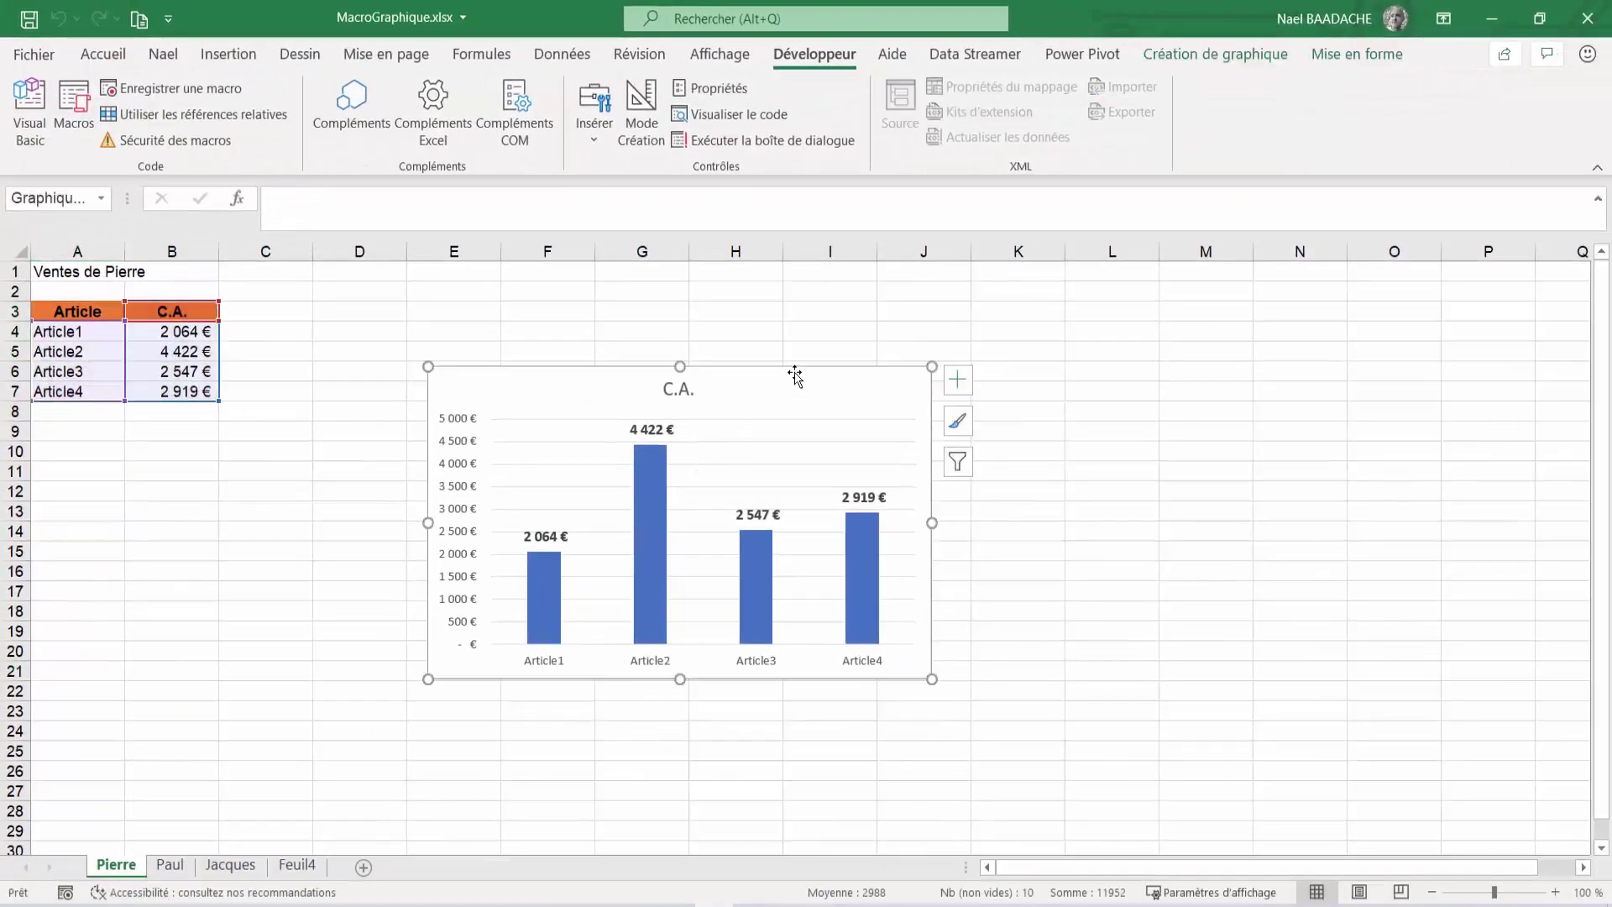
key(Delete)
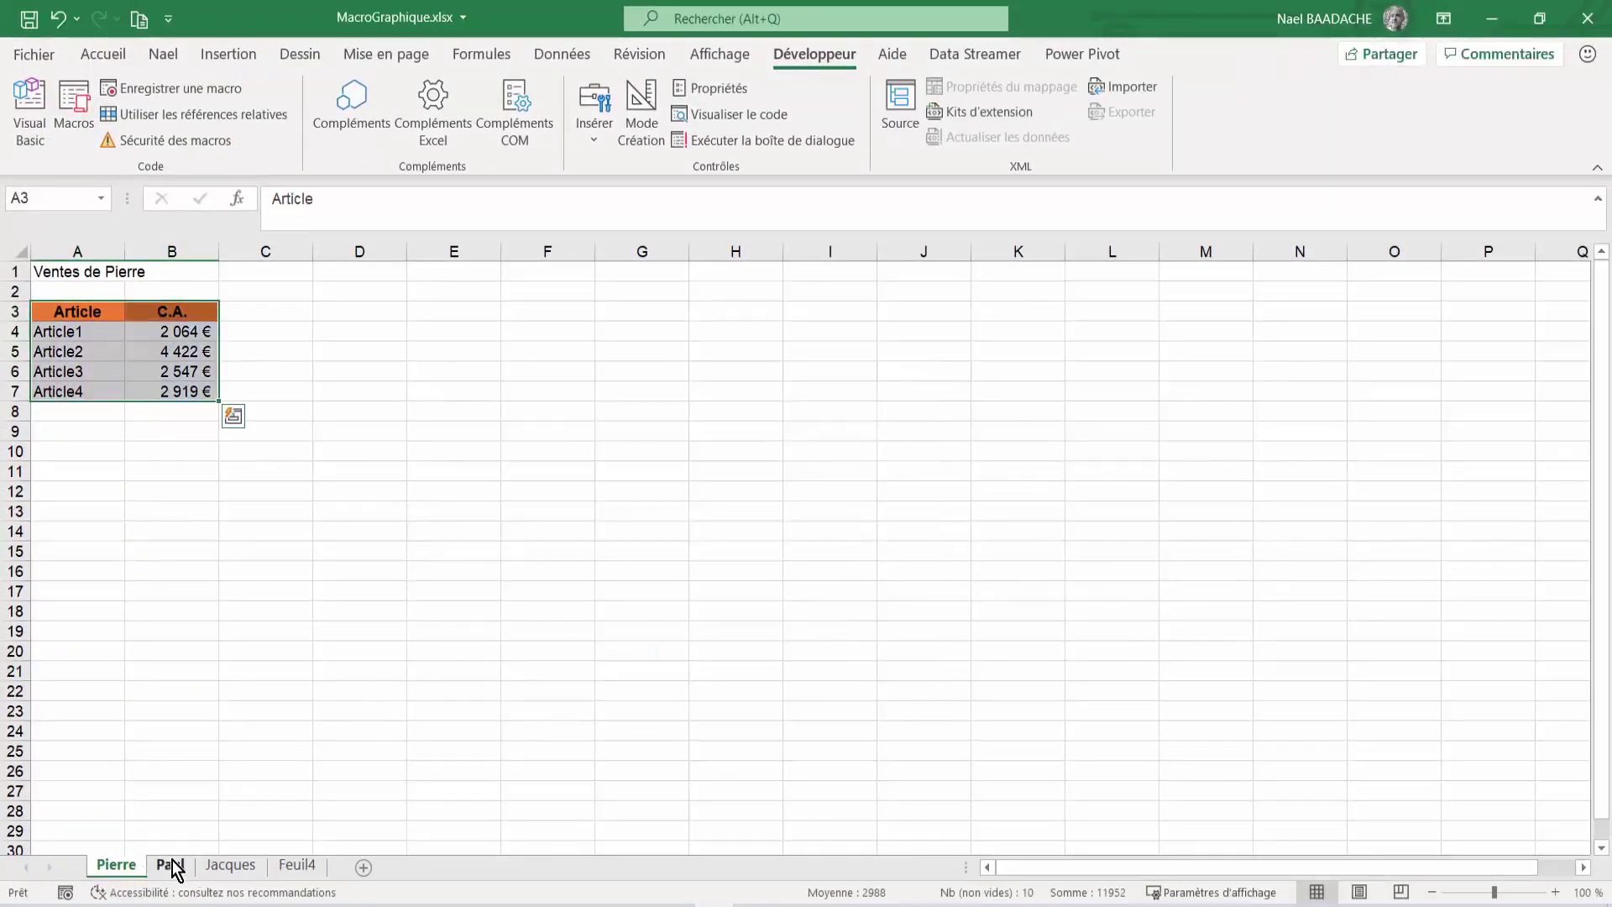
click(168, 864)
click(768, 369)
key(Delete)
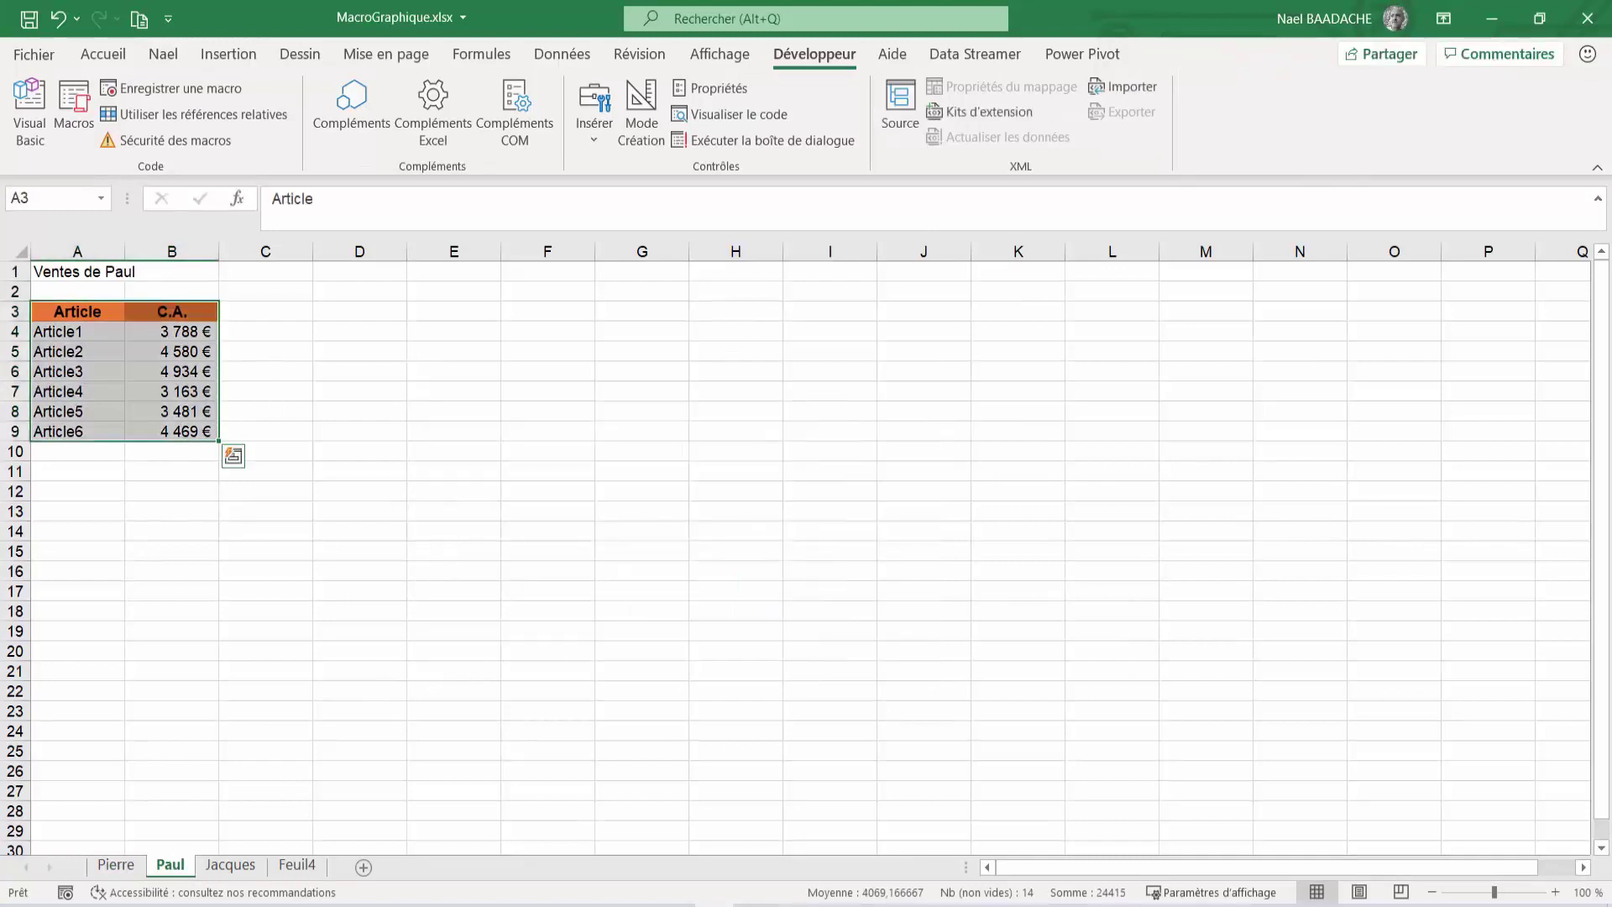
Close the workbook without saving and reopen MacroGraphique from the desktop.
click(1586, 19)
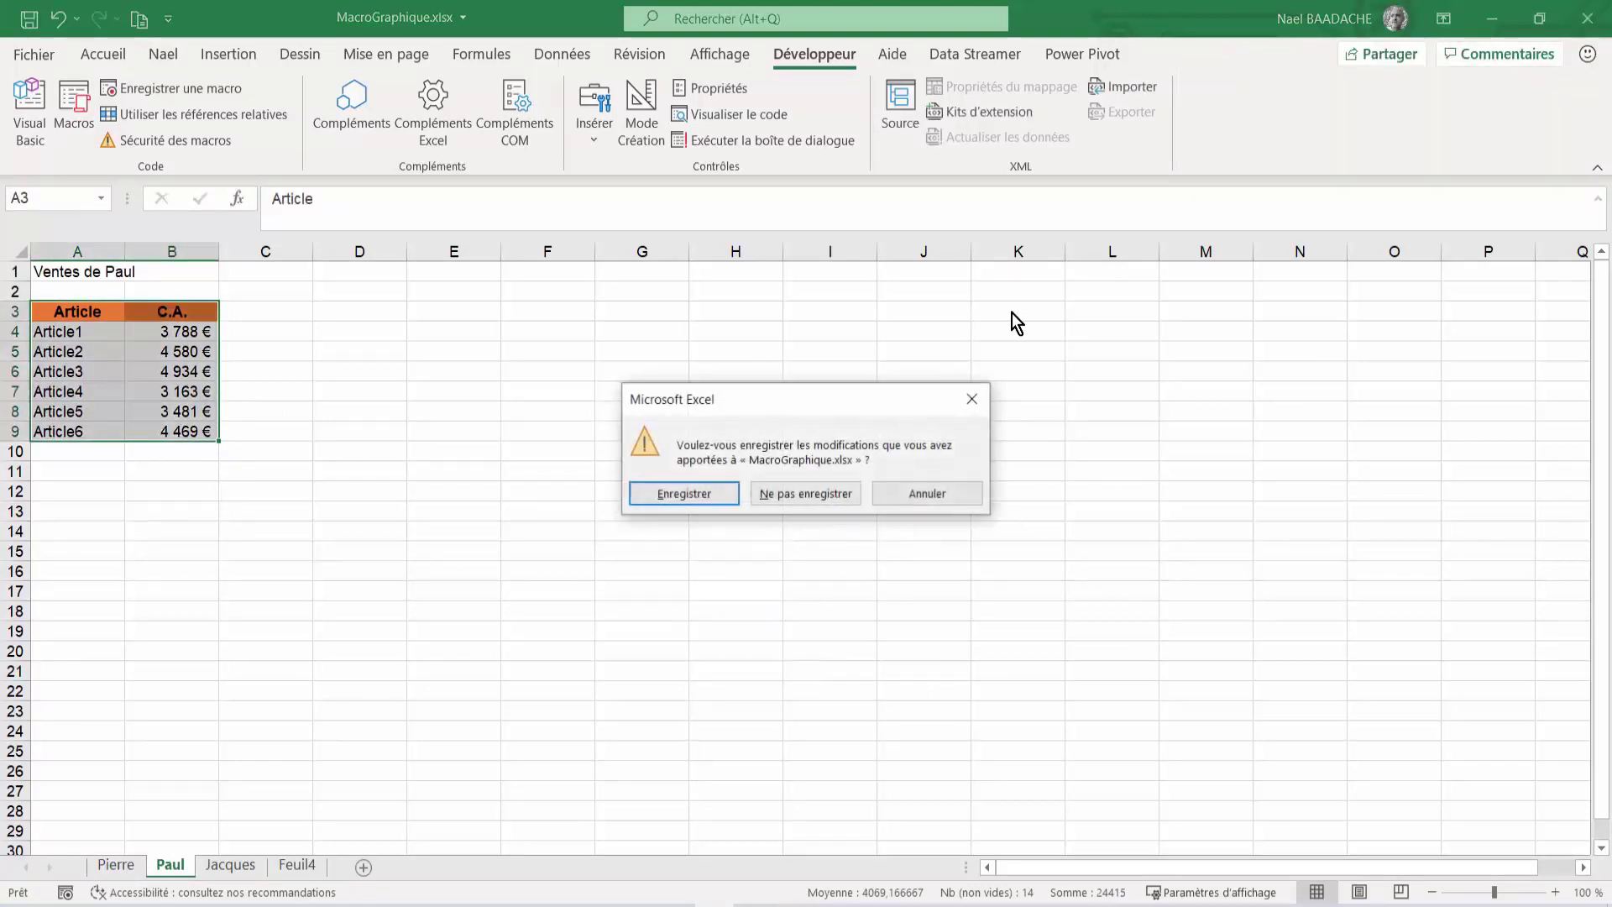
click(802, 494)
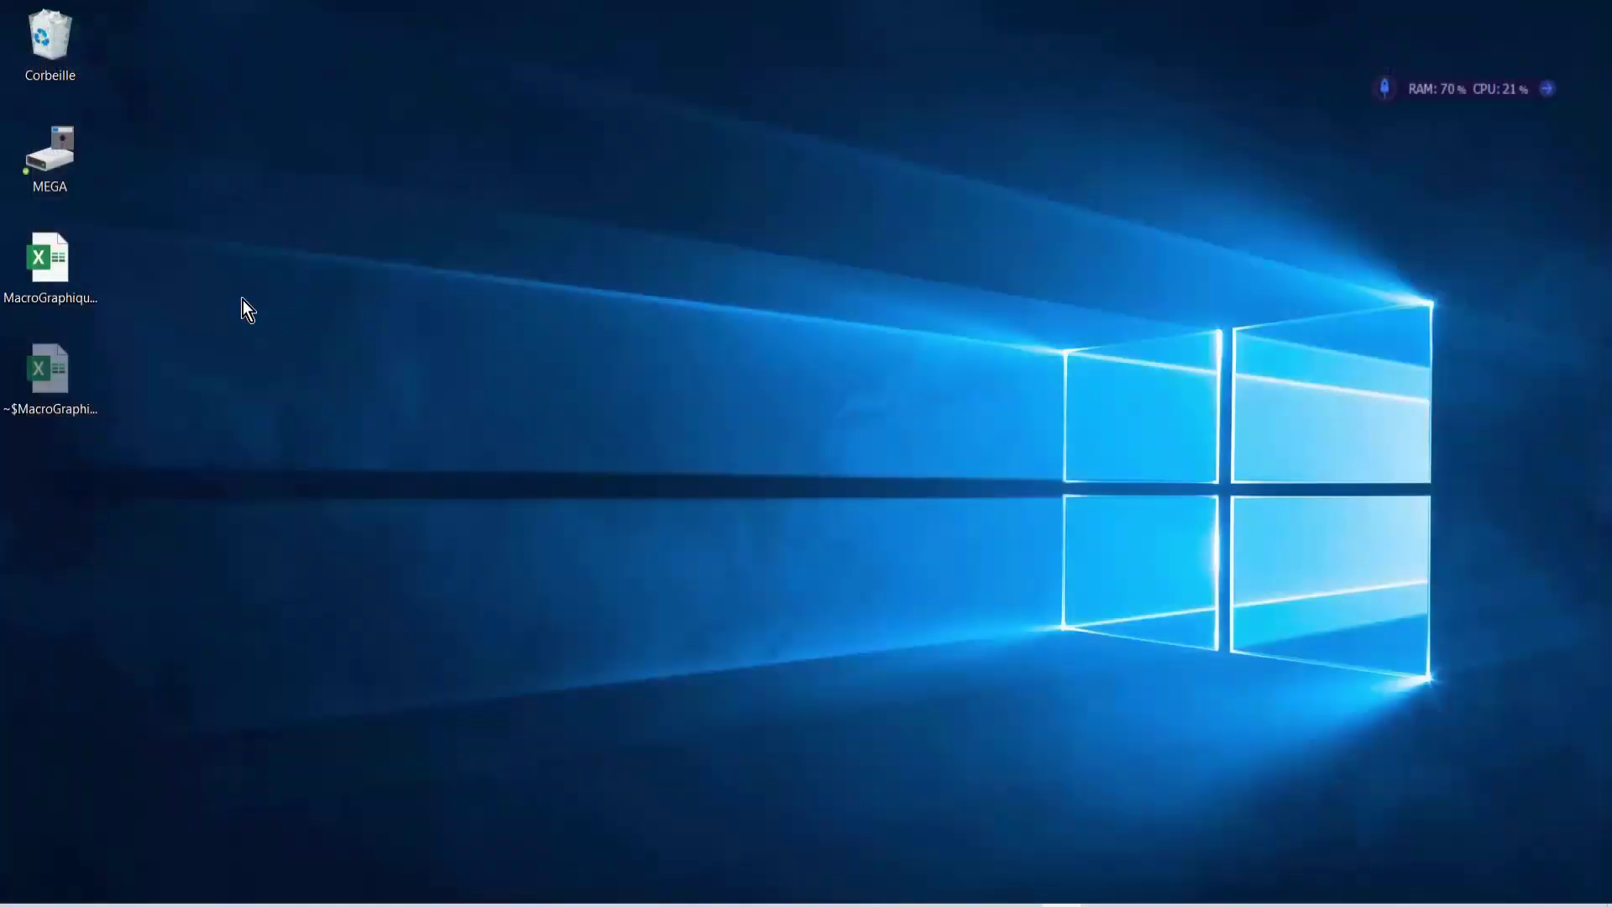
double_click(60, 268)
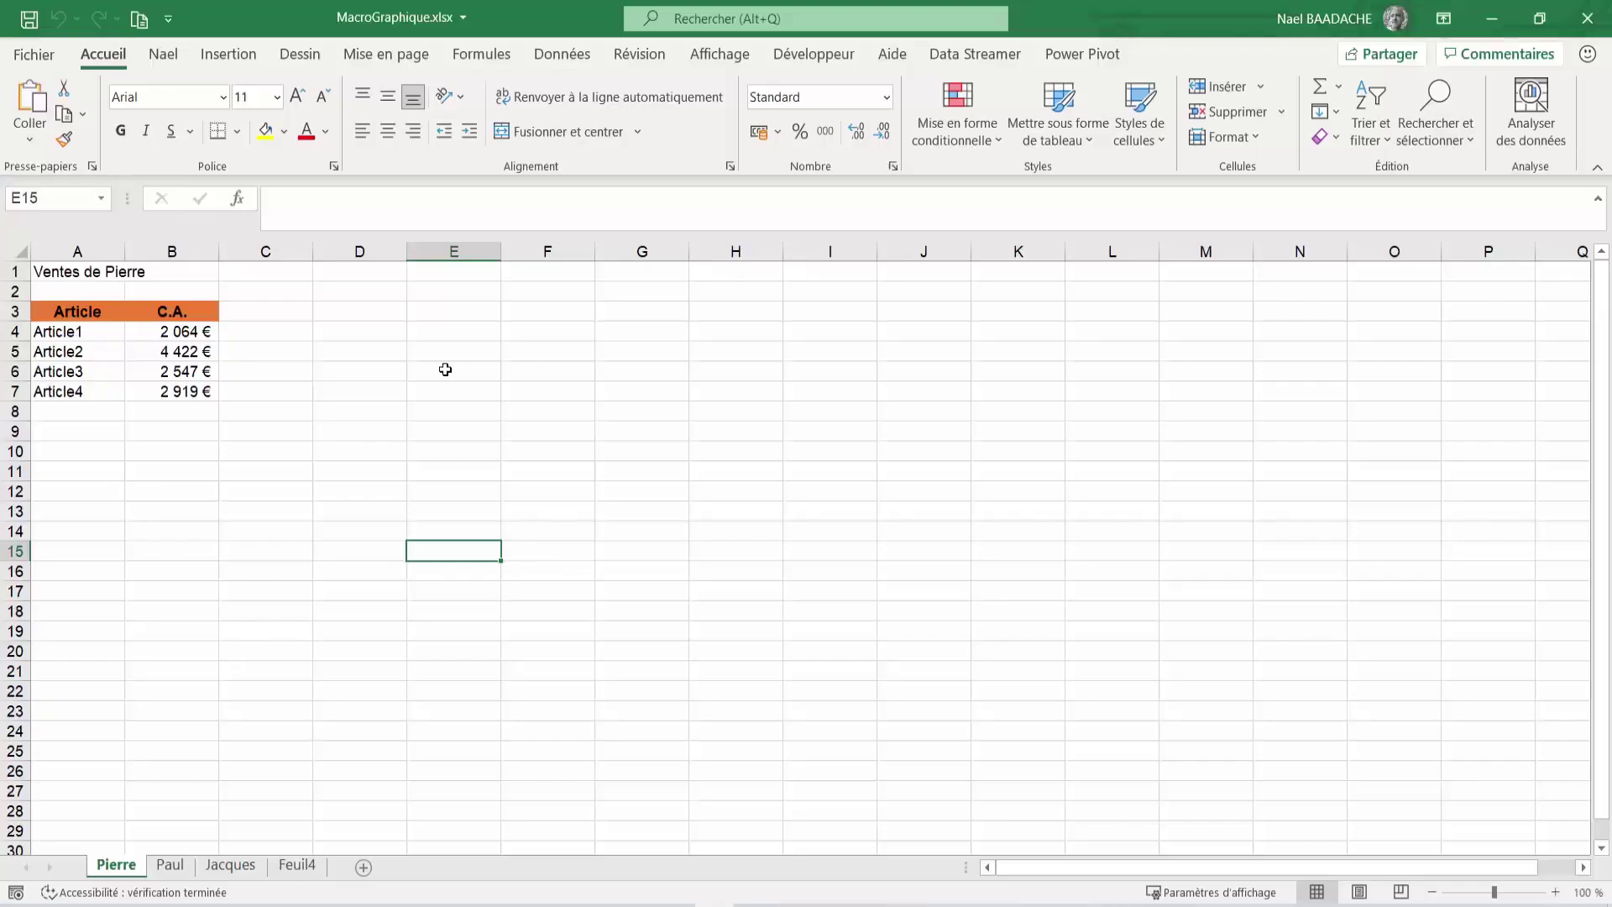
Start recording a new macro named CreationGraphique.
click(846, 59)
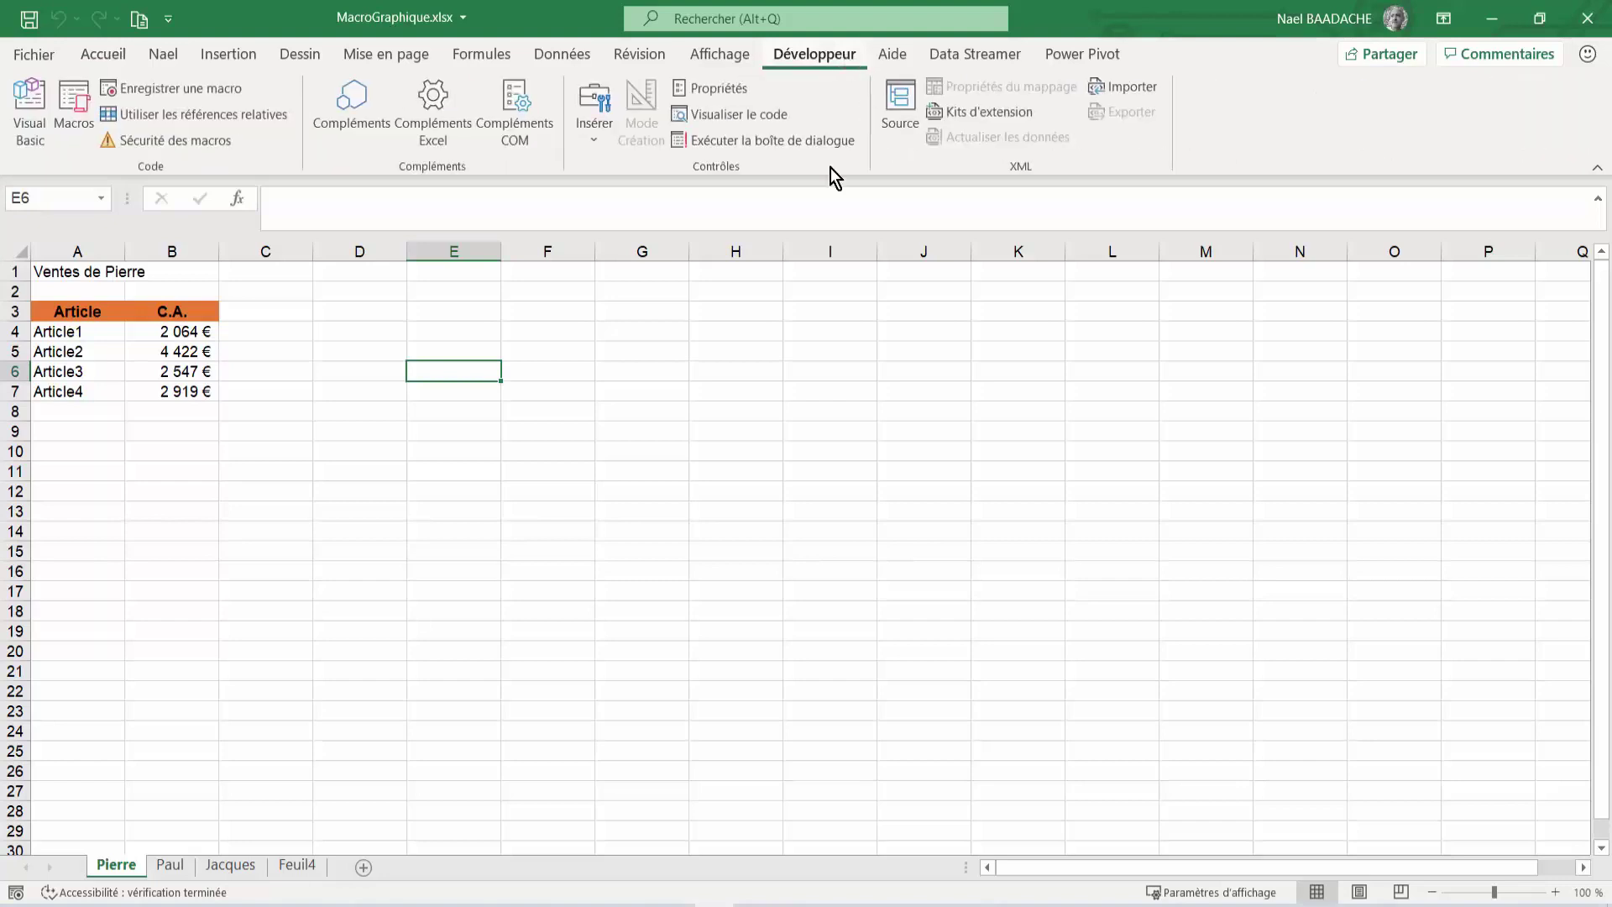
click(176, 91)
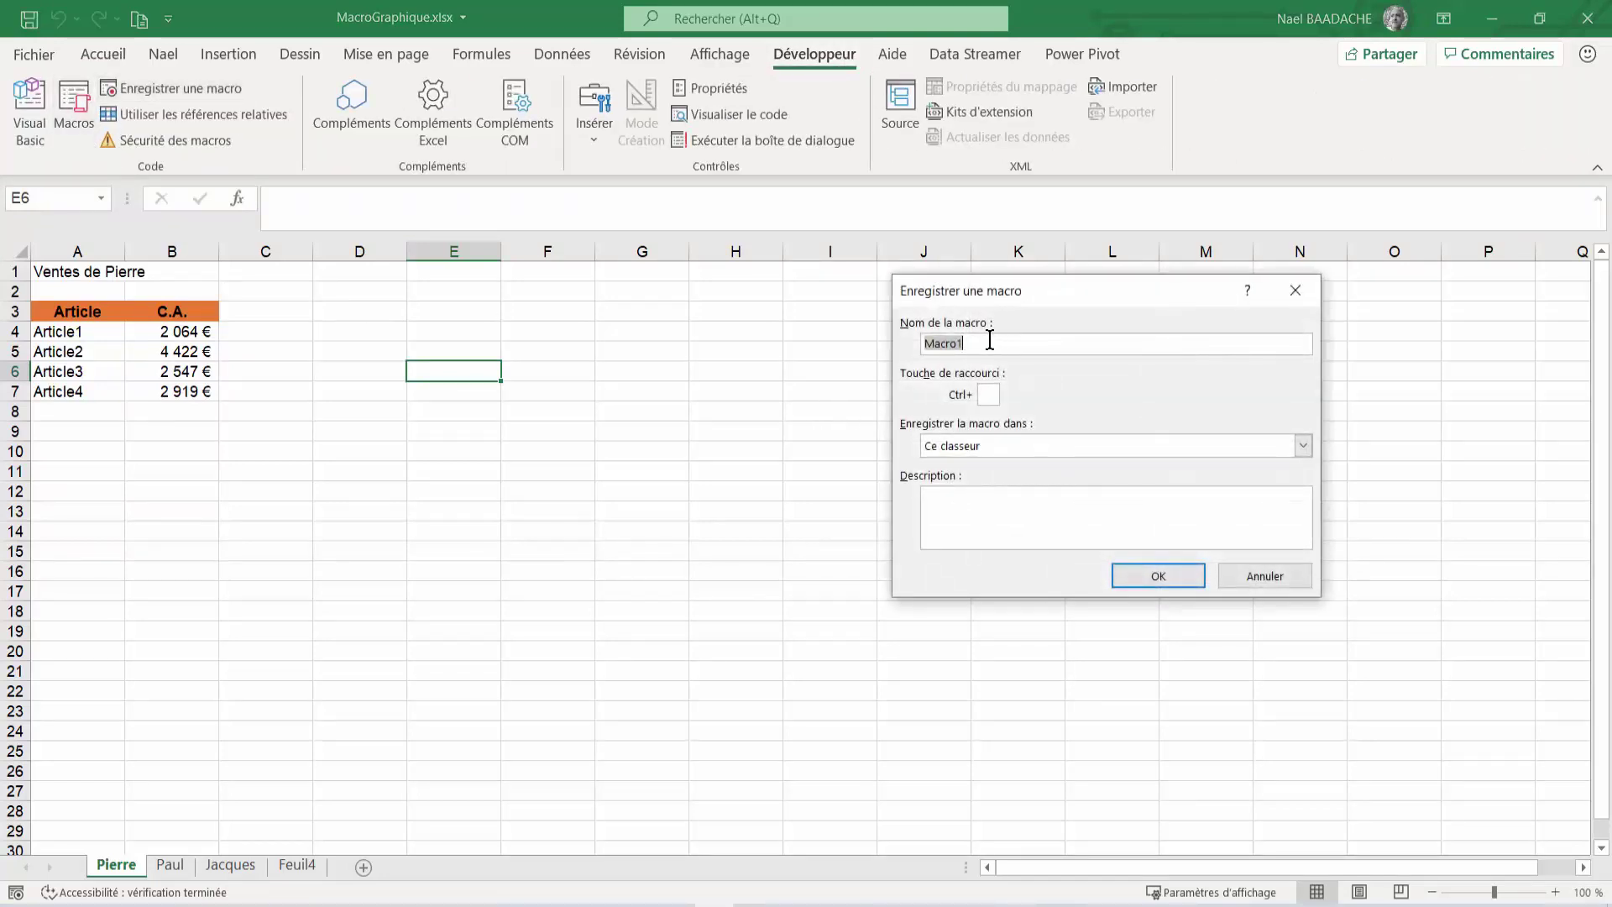
text(Cr)
text(eationGraphique)
click(1156, 572)
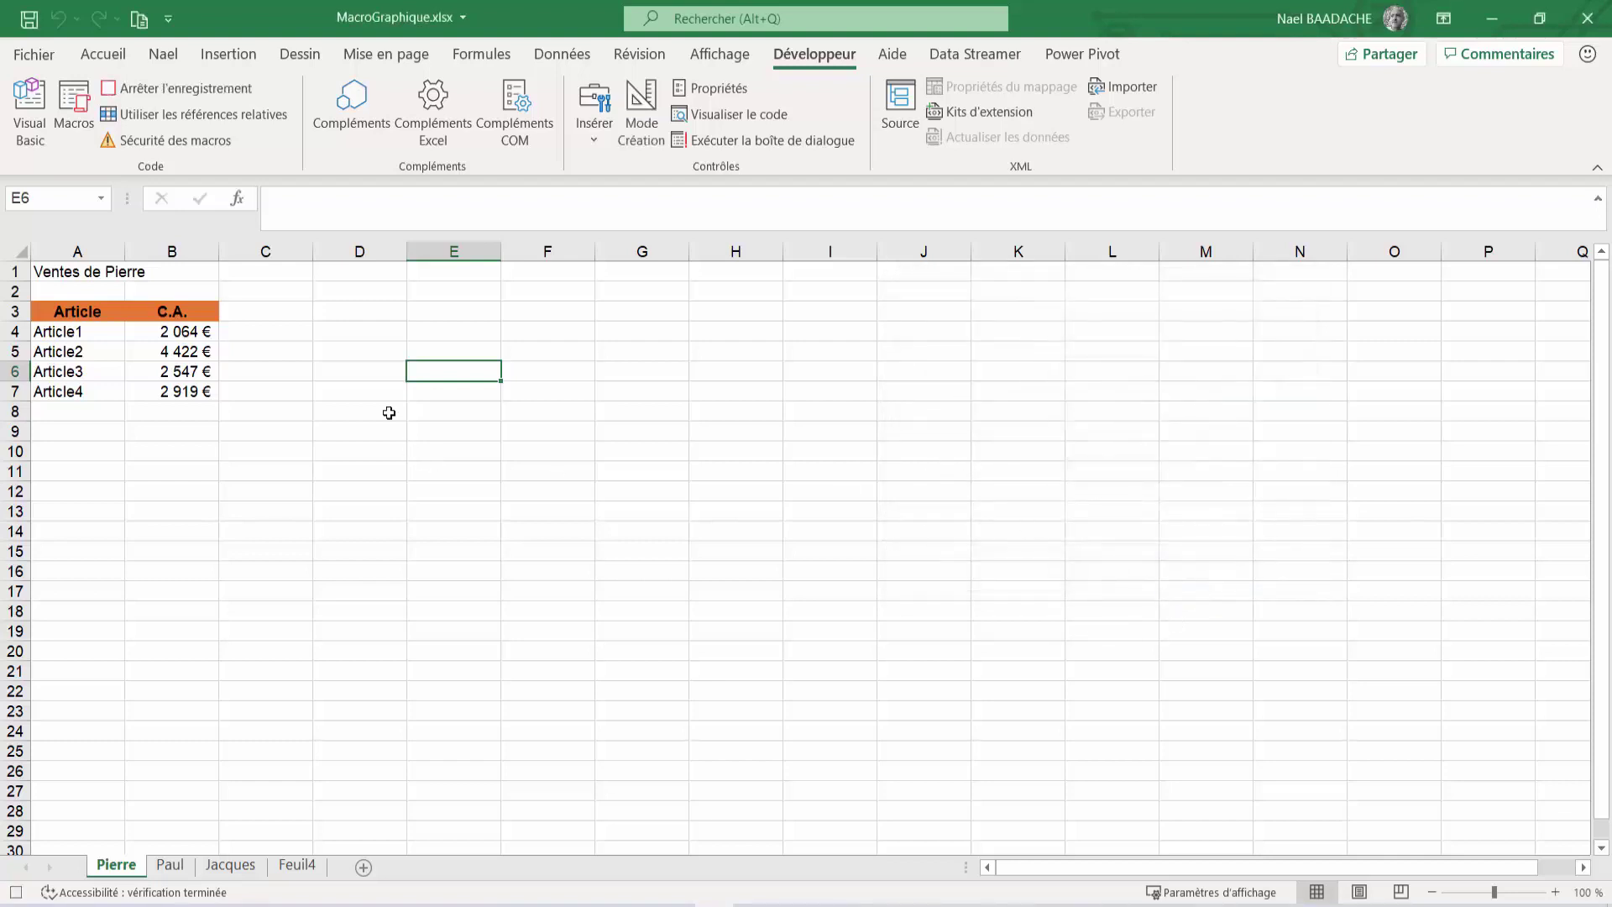
Select the table from A3 with Ctrl+Shift+Down/Right, then with Ctrl+* for the whole region.
drag(66, 312, 170, 390)
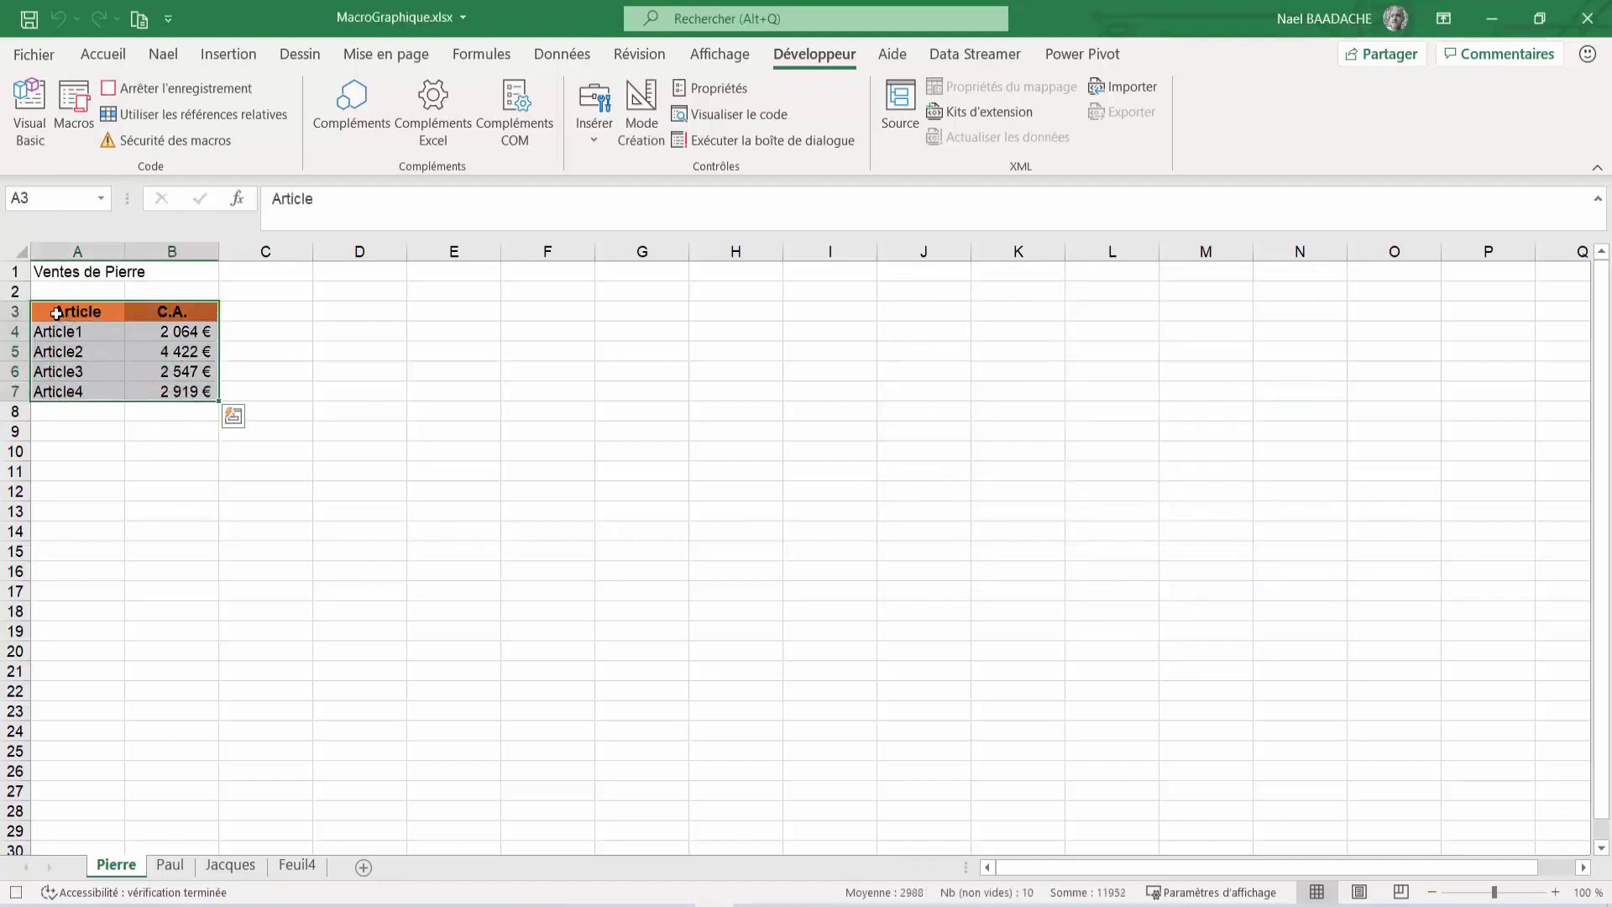
drag(65, 313, 172, 387)
click(61, 312)
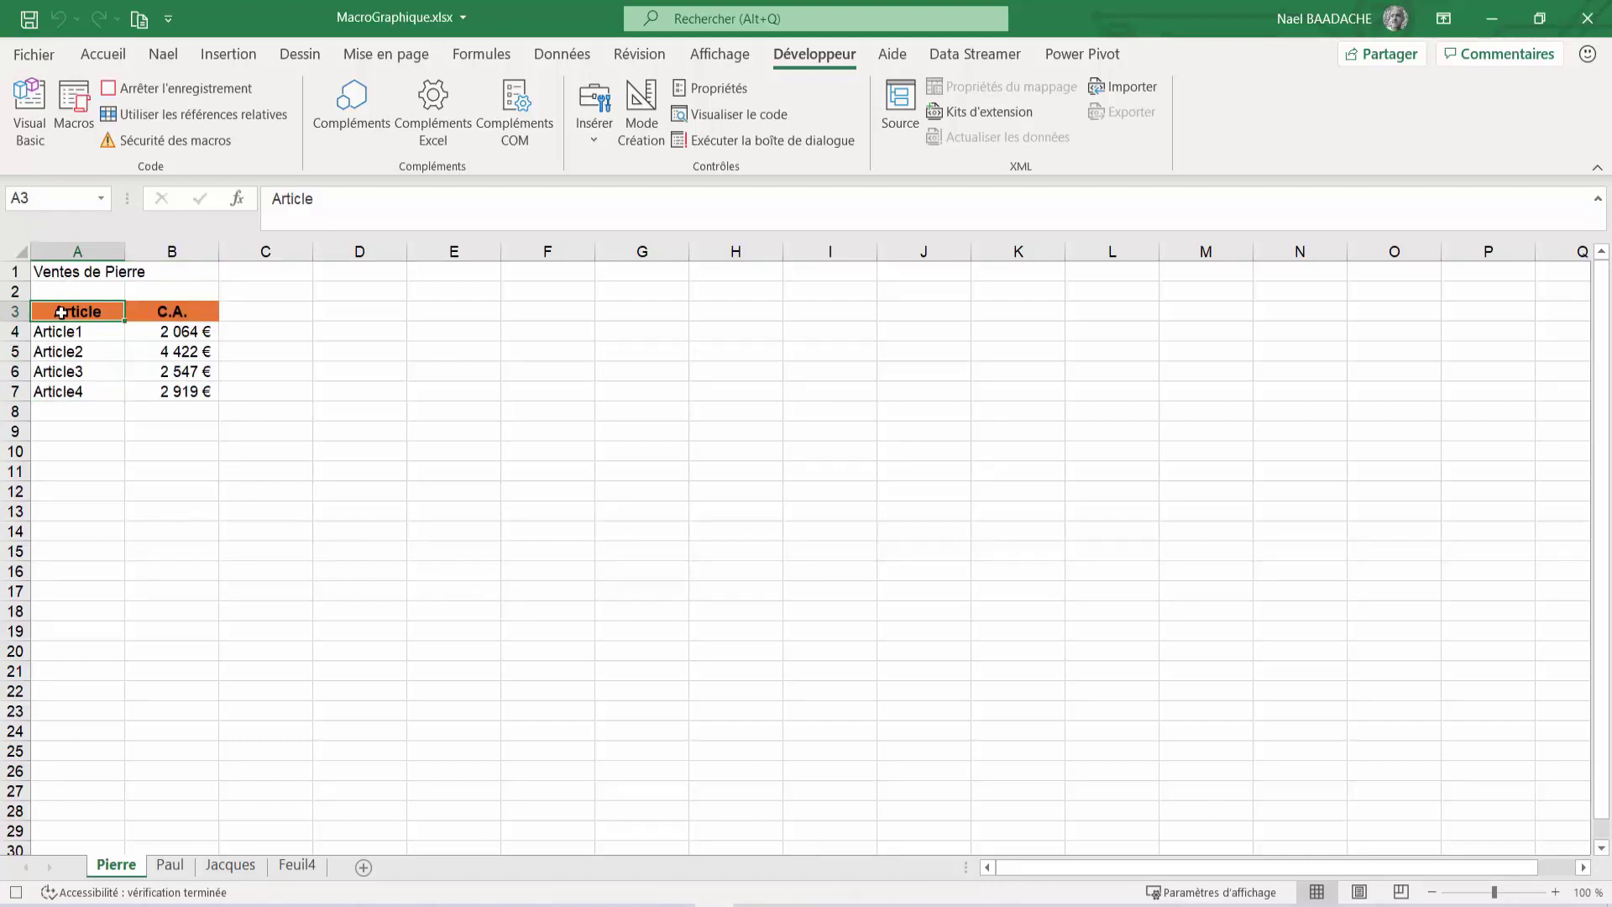
key(ctrl+shift+Down)
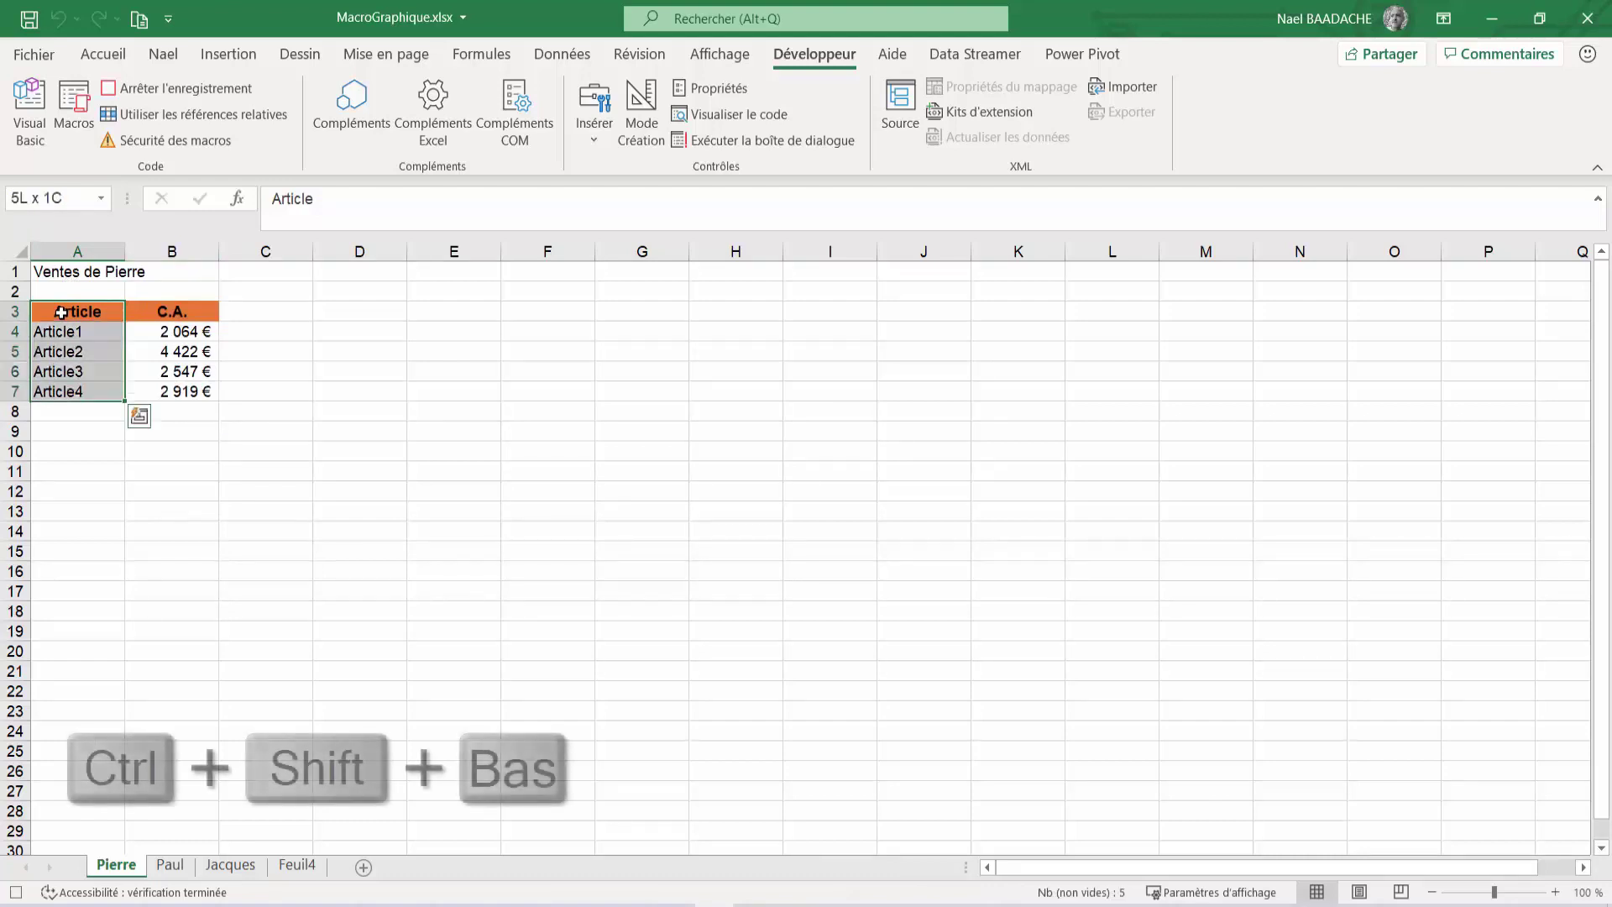
key(ctrl+shift+Right)
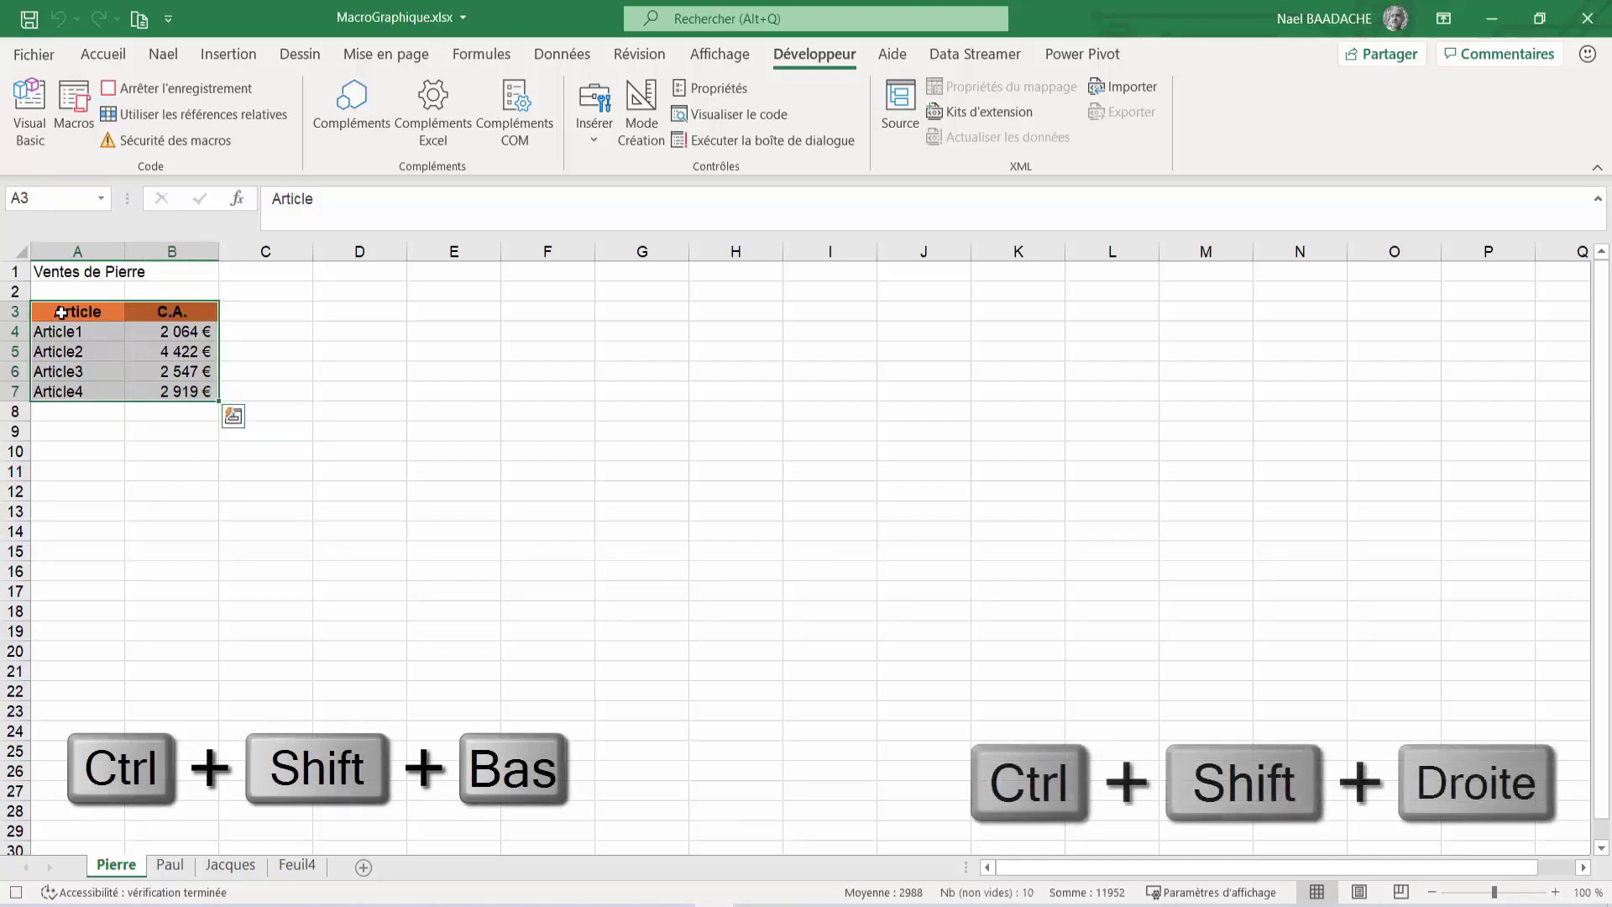
click(69, 314)
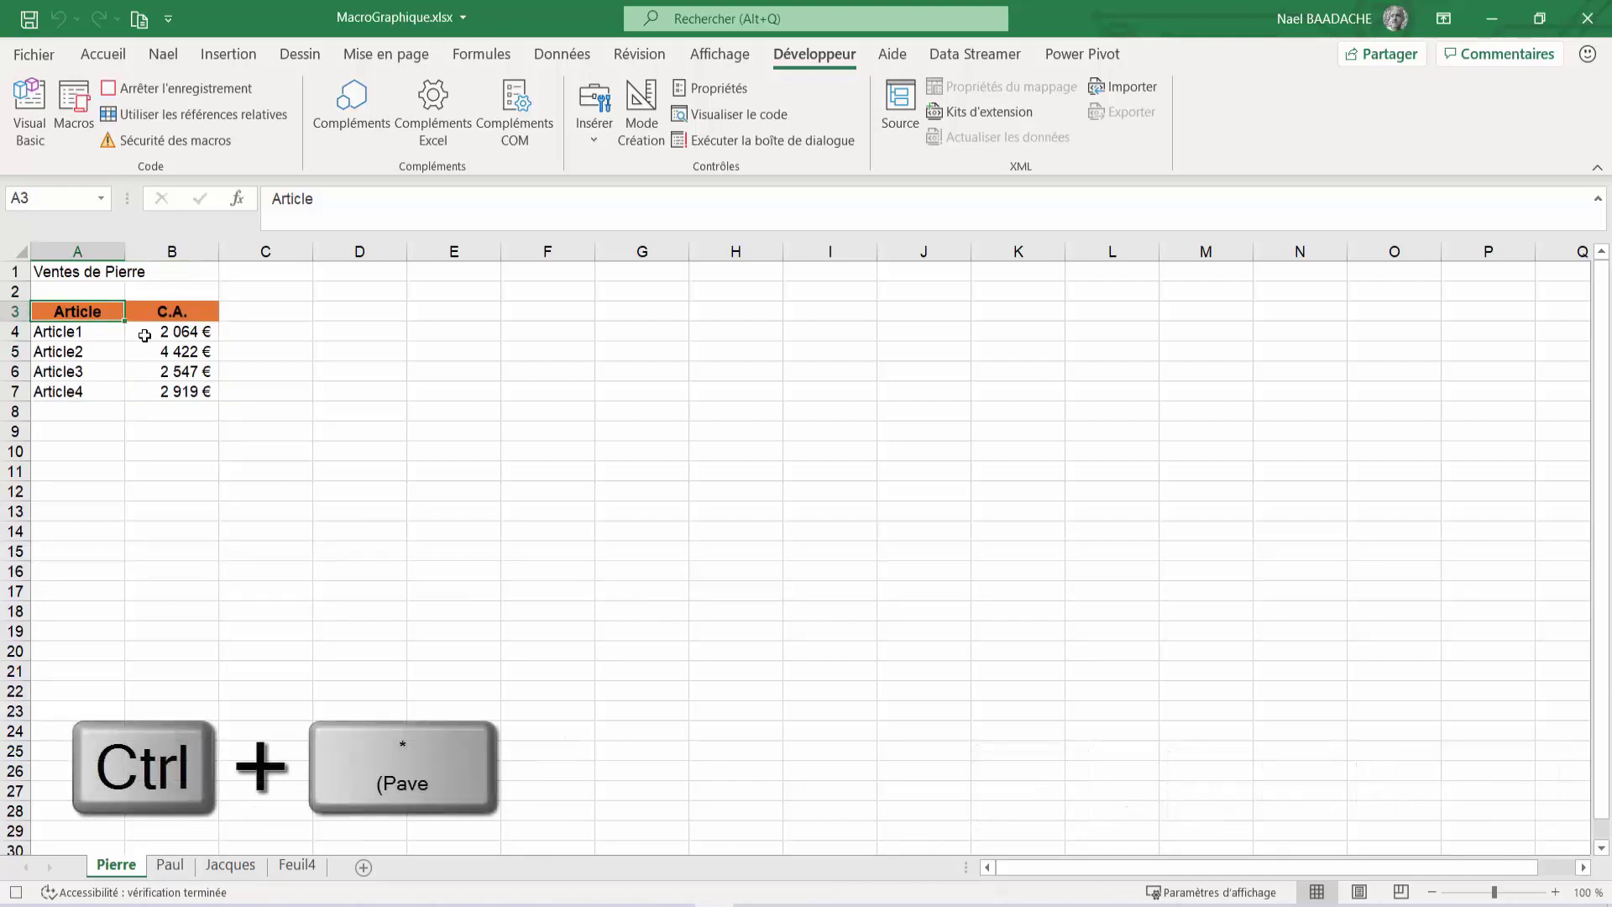
key(ctrl+KP_Multiply)
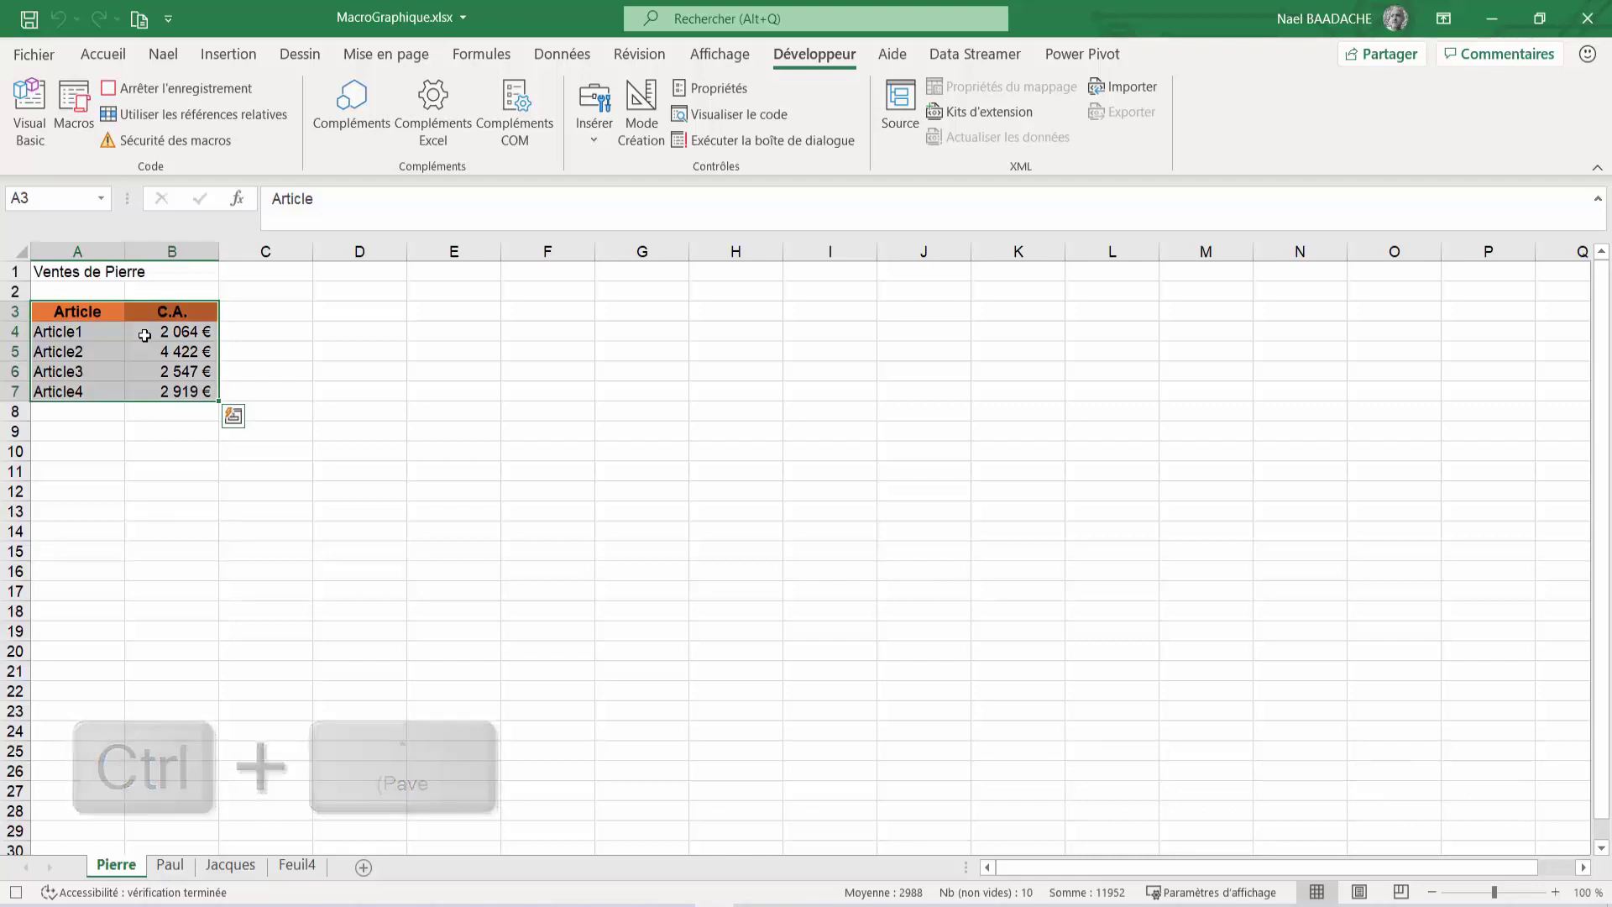
Insert a clustered column chart of the table with data labels on the bars.
click(228, 58)
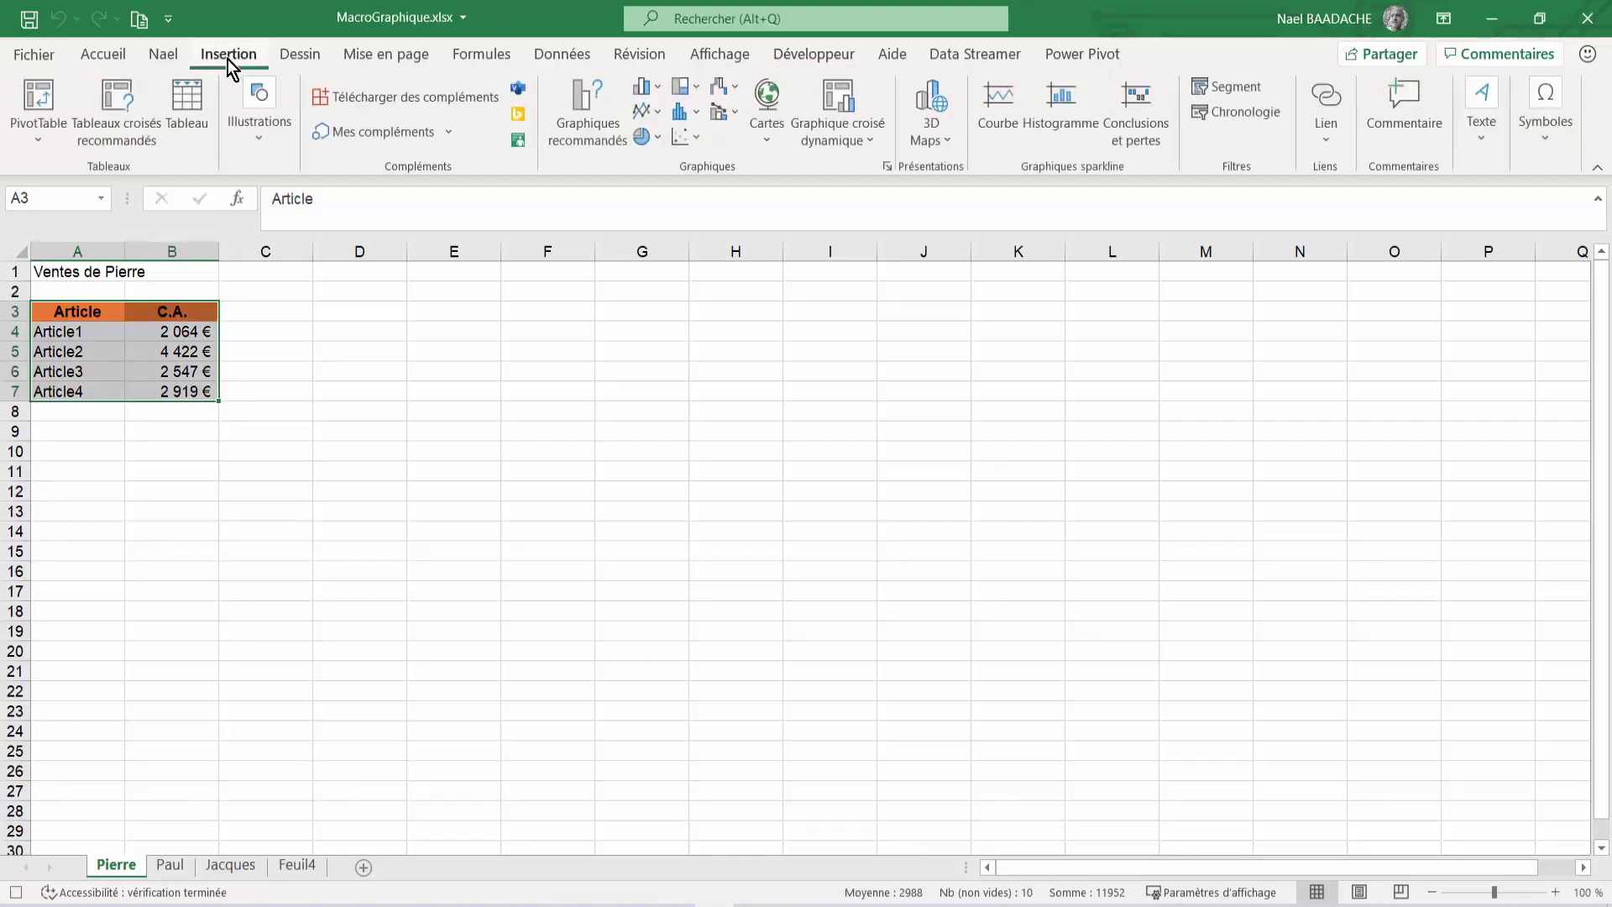
click(658, 92)
click(658, 178)
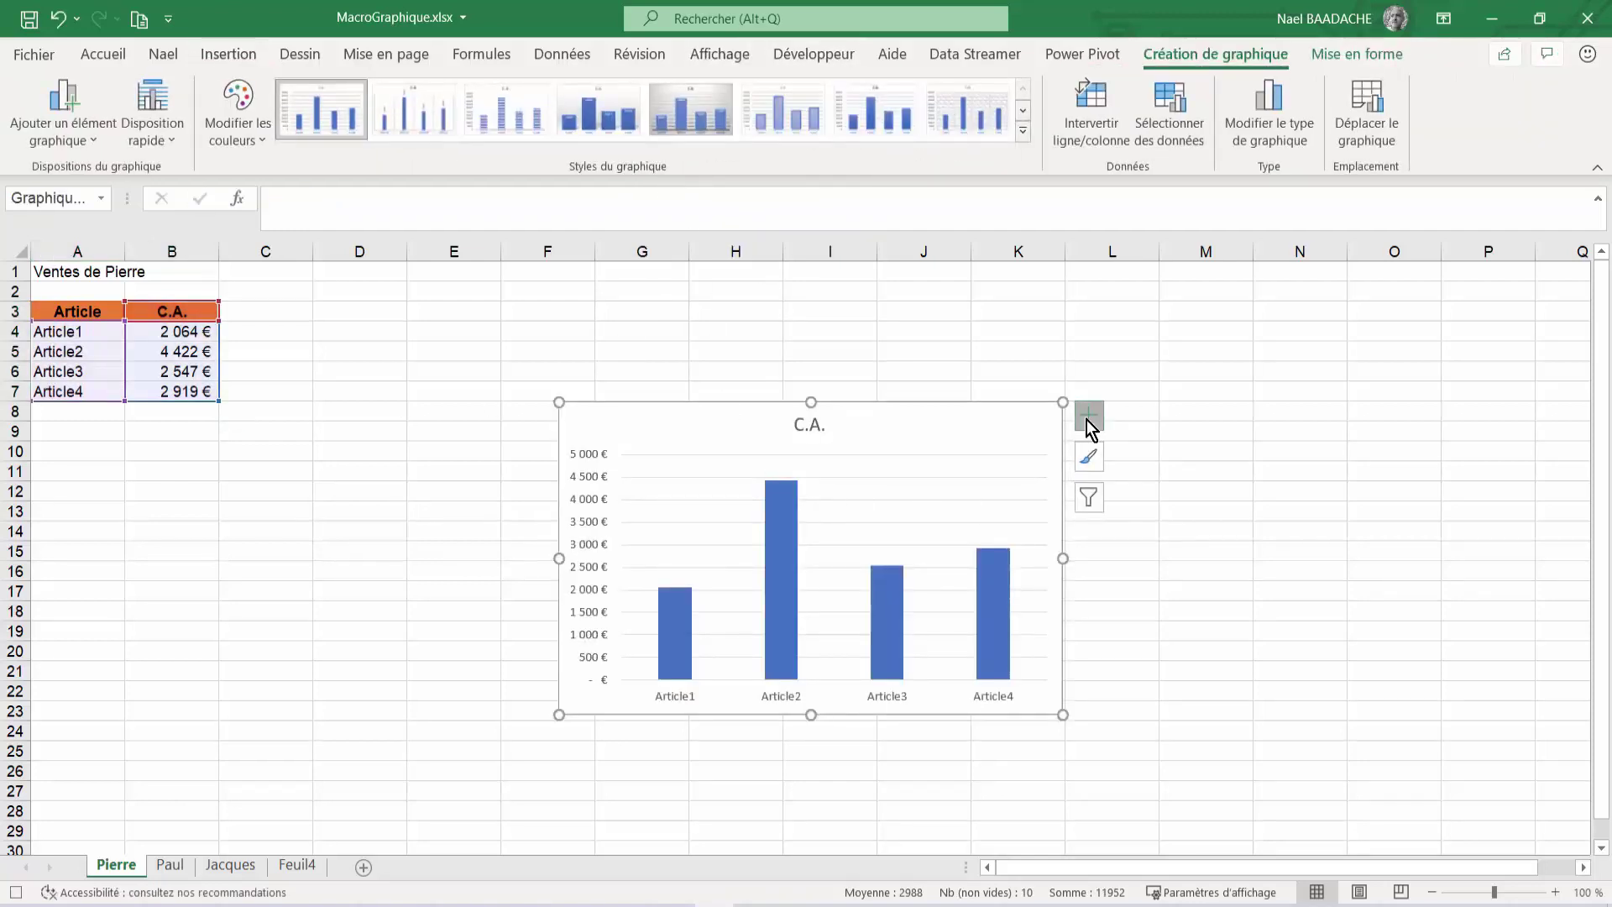
click(1087, 420)
click(1136, 507)
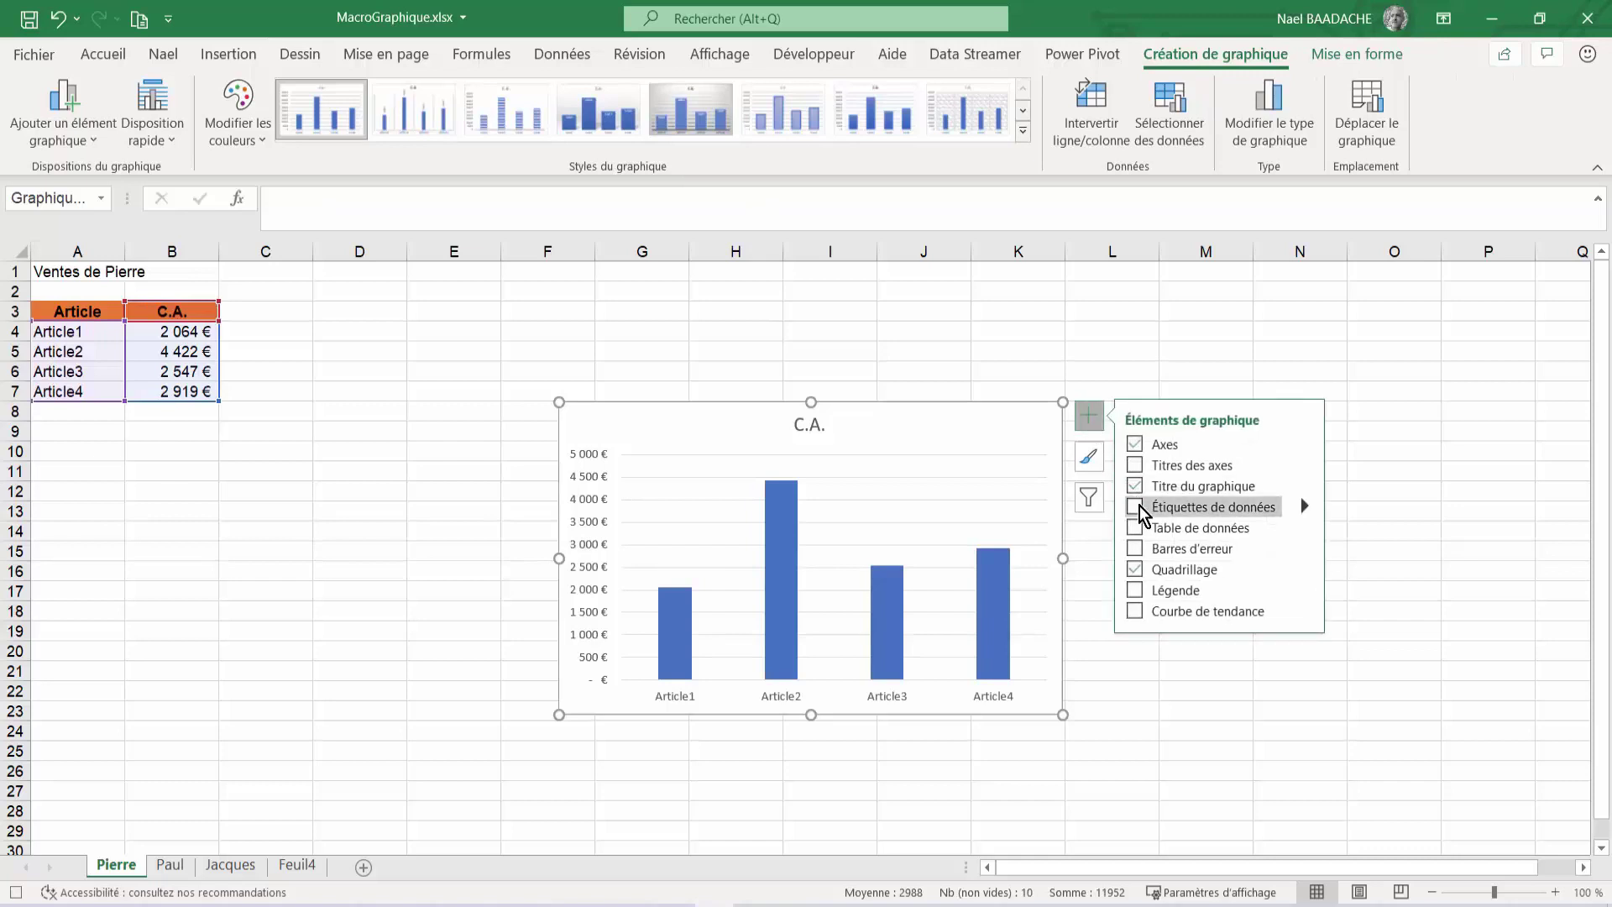
Make the data labels bold at 11 pt, then stop the macro recording.
click(798, 468)
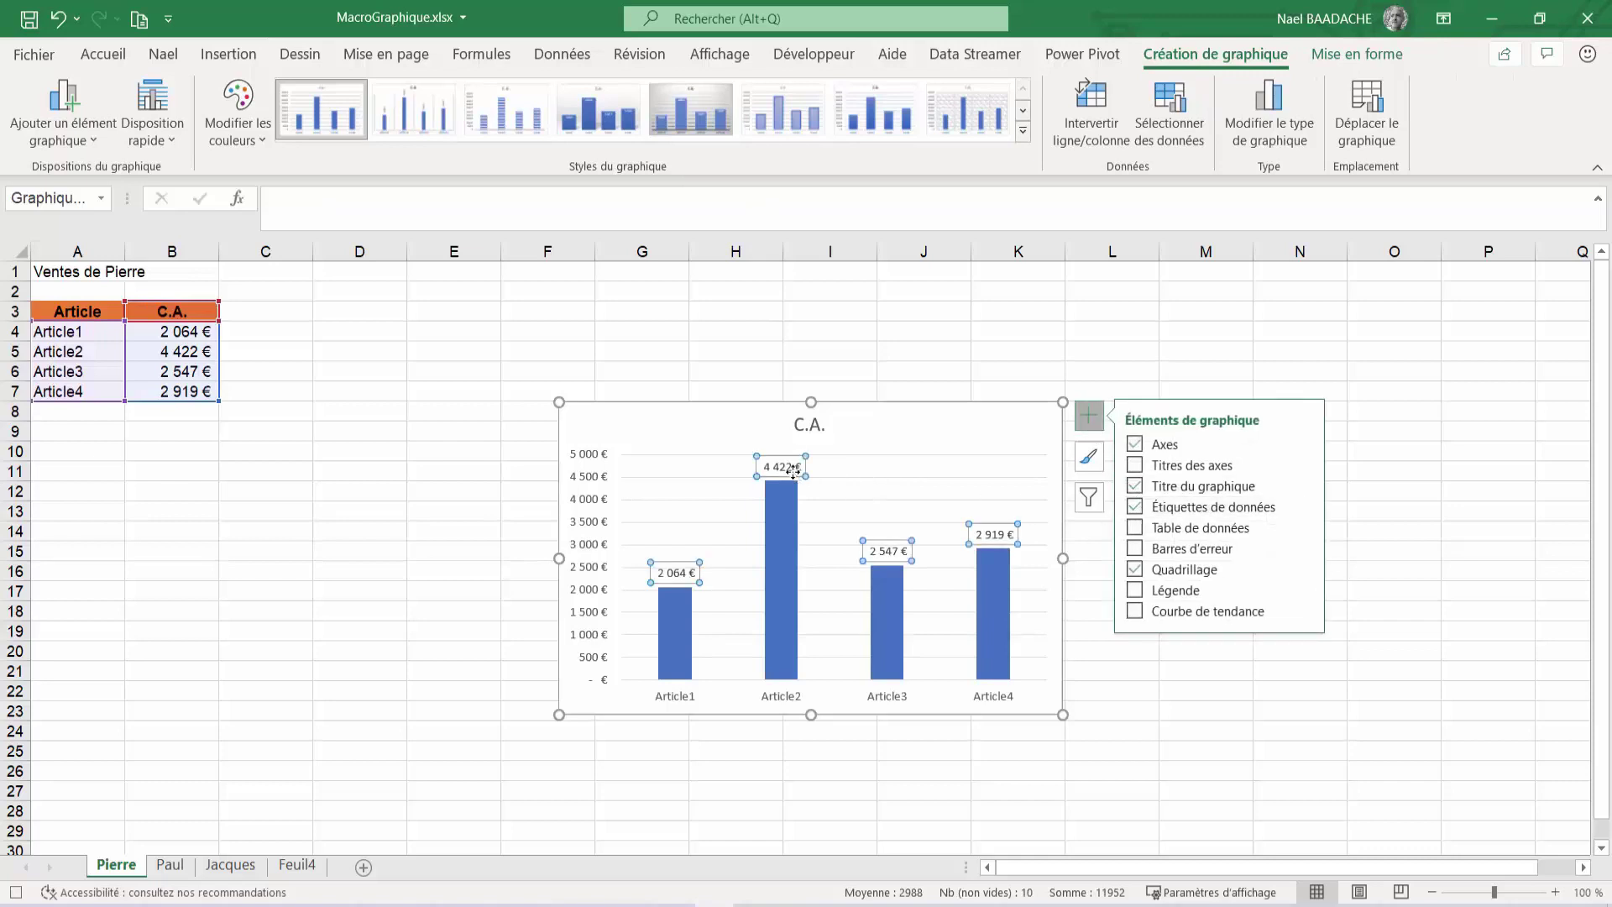
click(93, 65)
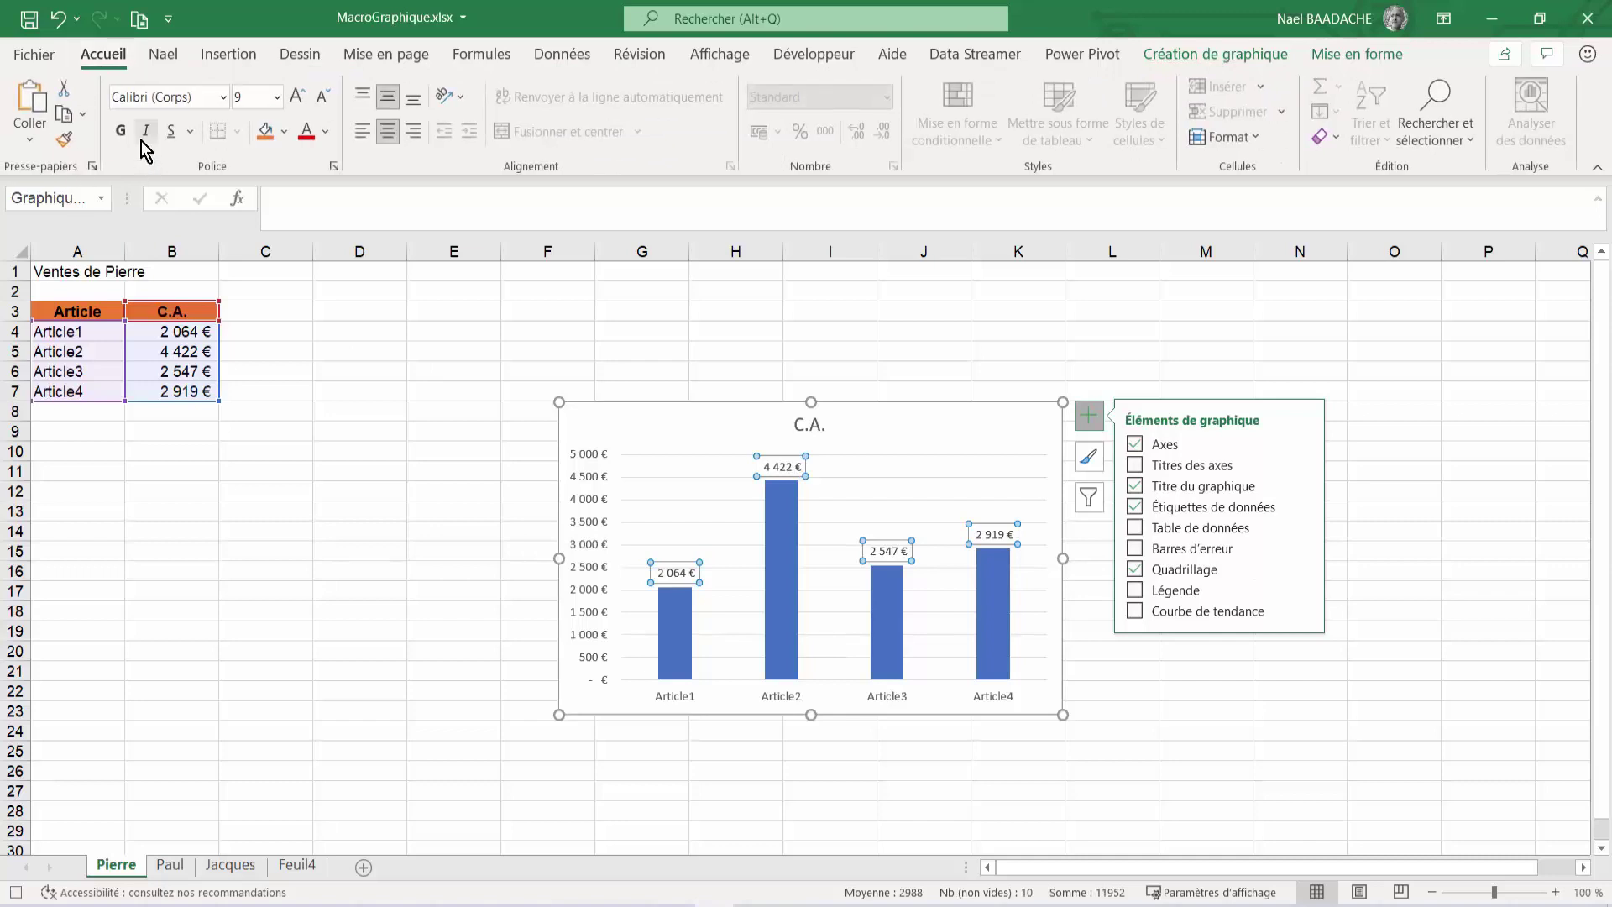
click(120, 131)
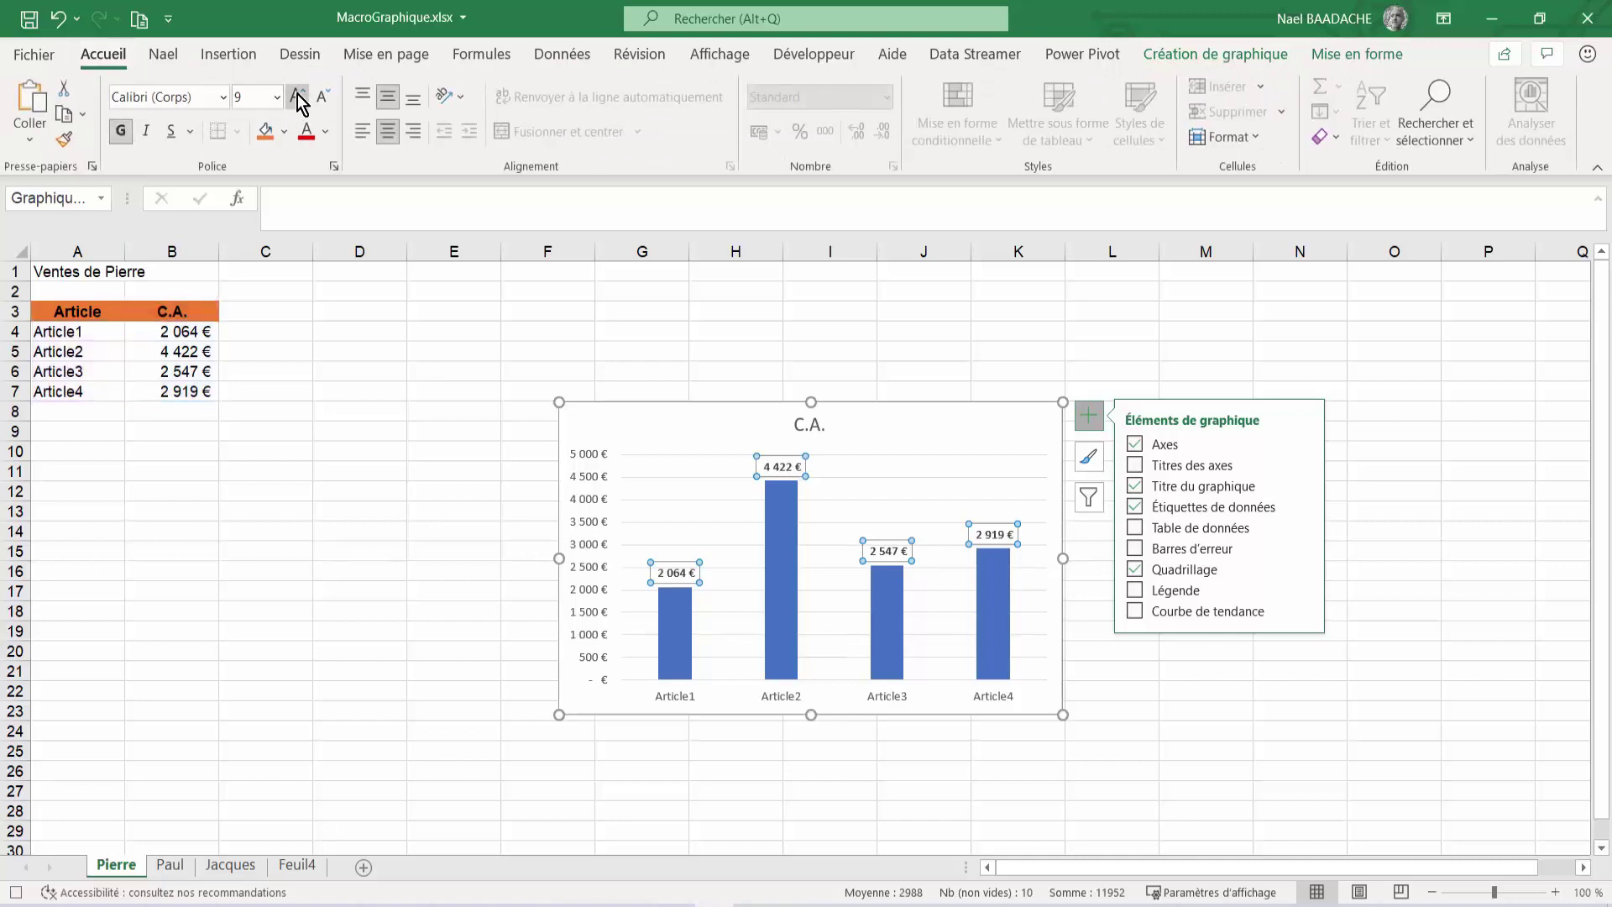
click(296, 95)
click(297, 95)
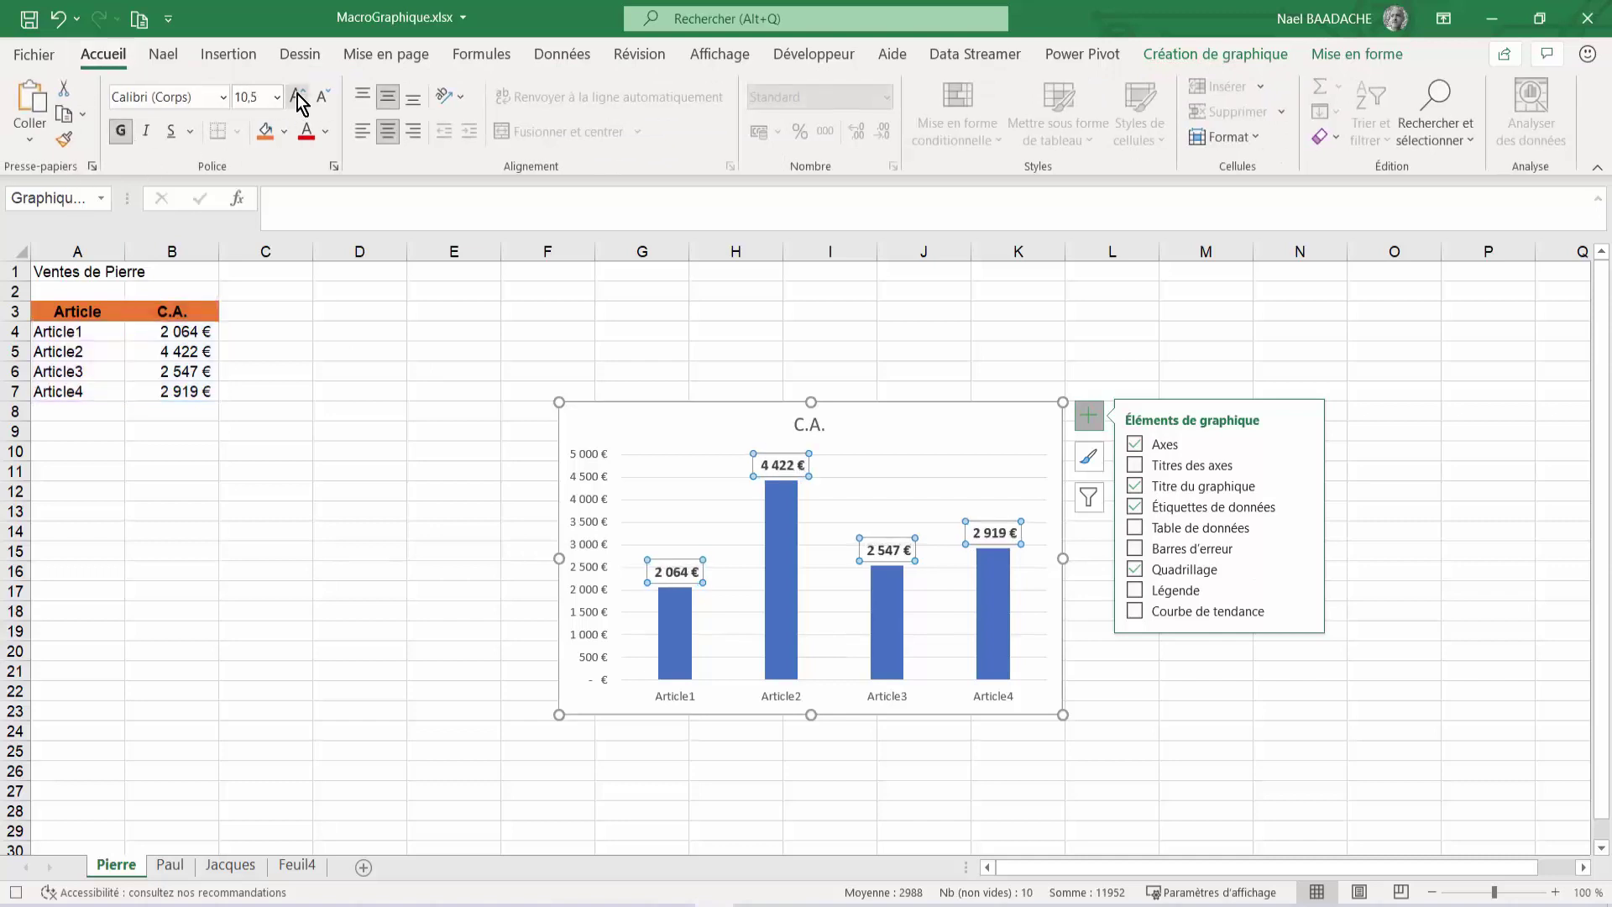
click(258, 538)
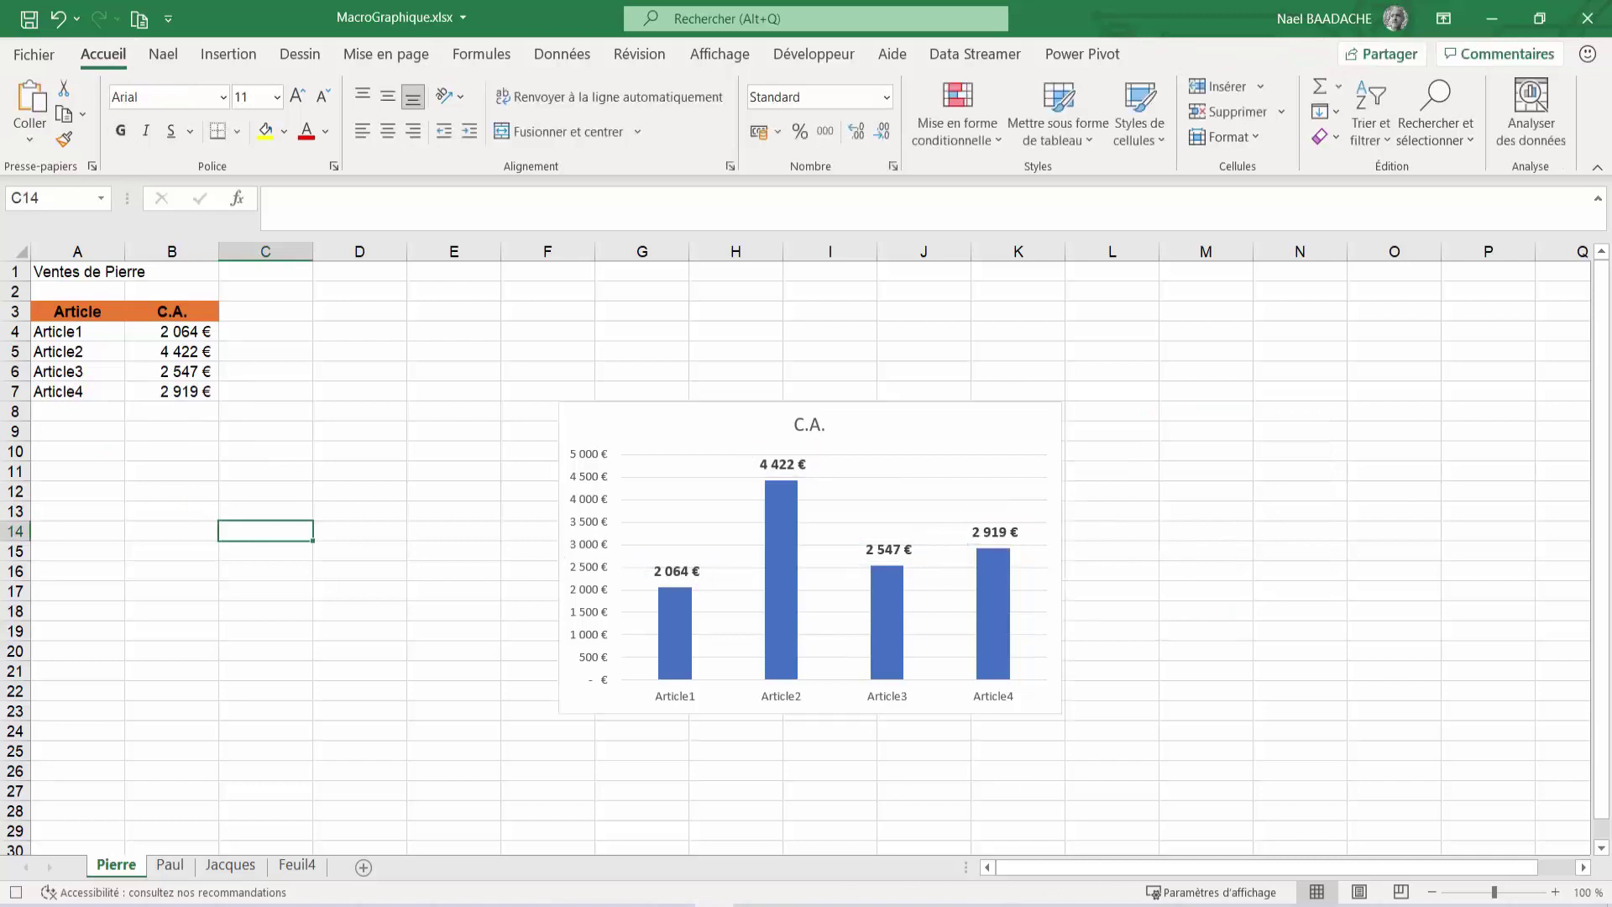
click(15, 894)
Delete the ActiveChart.SetSourceData line for Pierre!$A$3:$B$7, along with its leftover empty line.
click(839, 57)
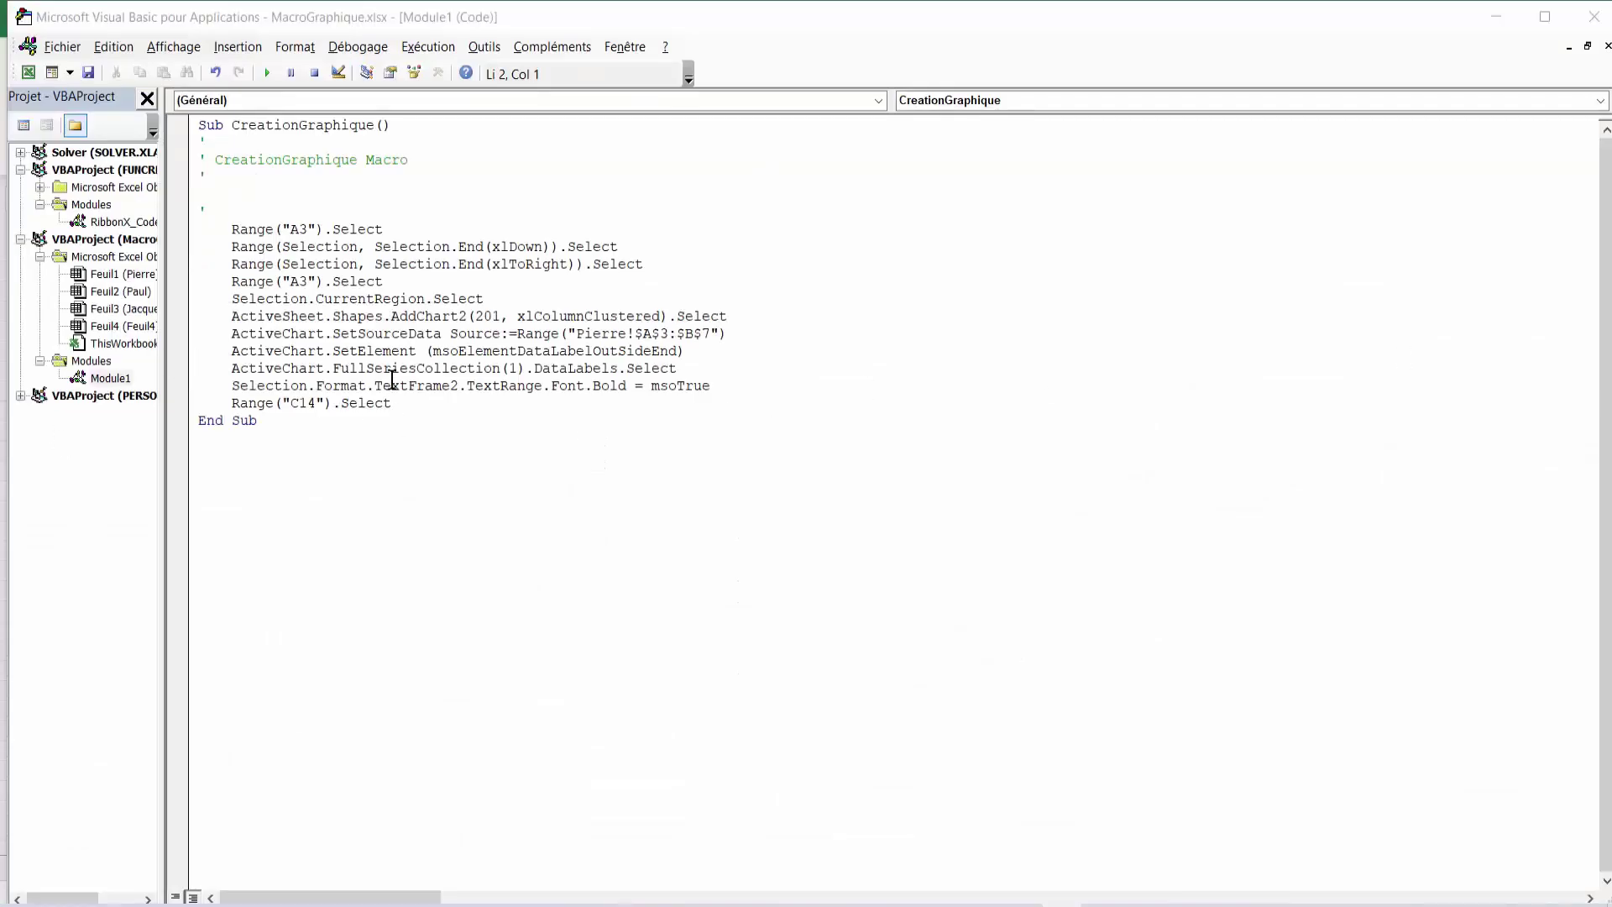
drag(240, 347, 729, 347)
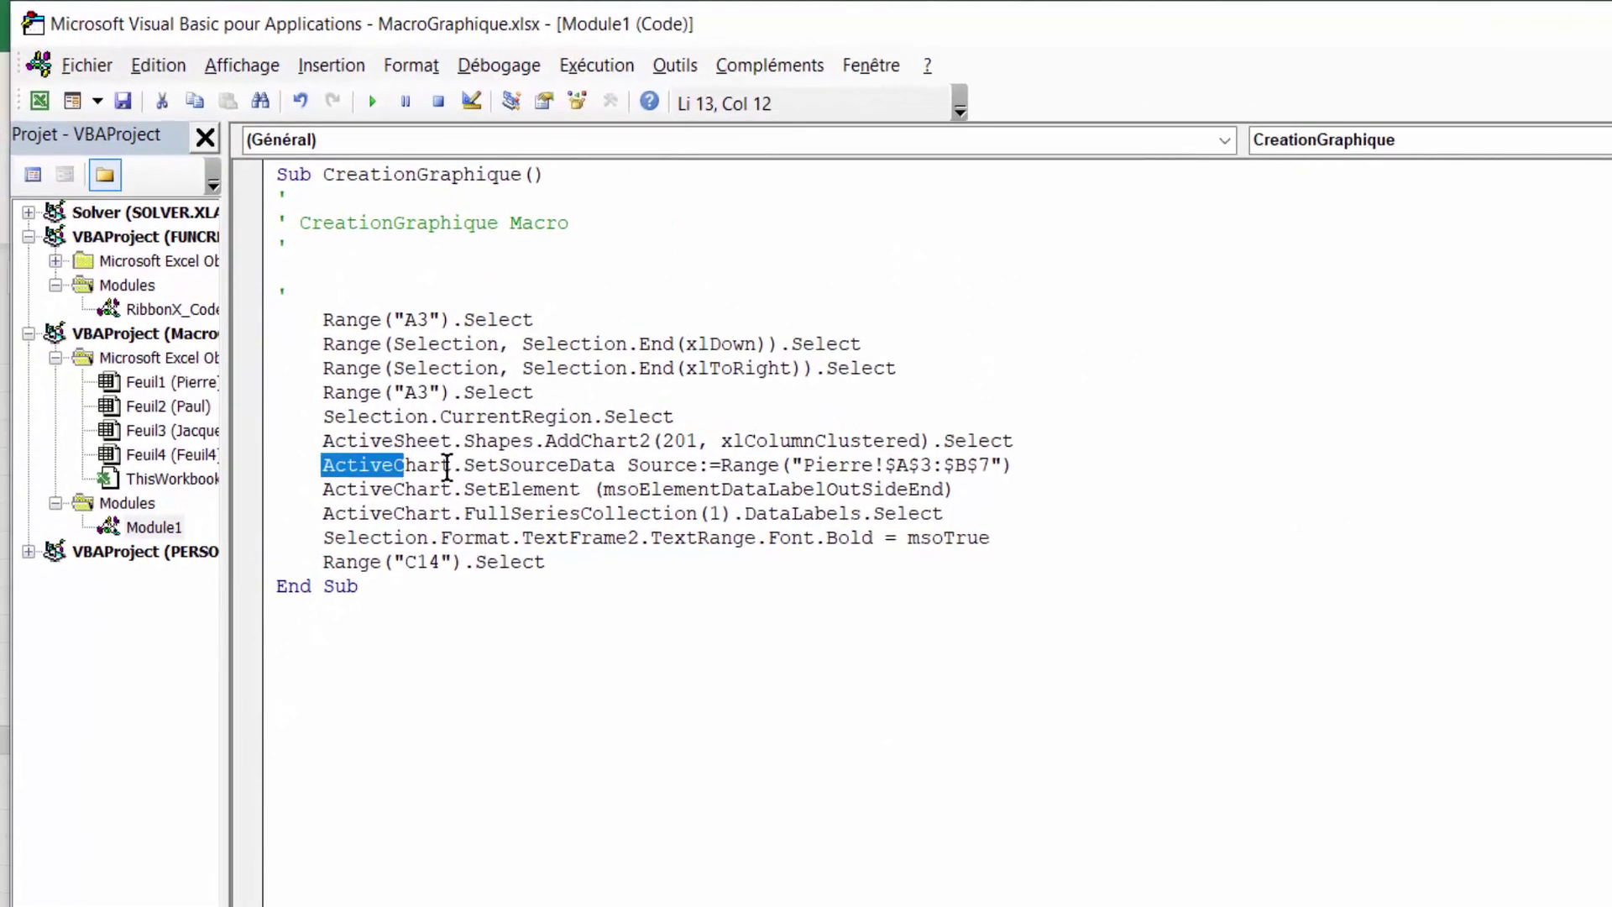
drag(978, 467, 1014, 467)
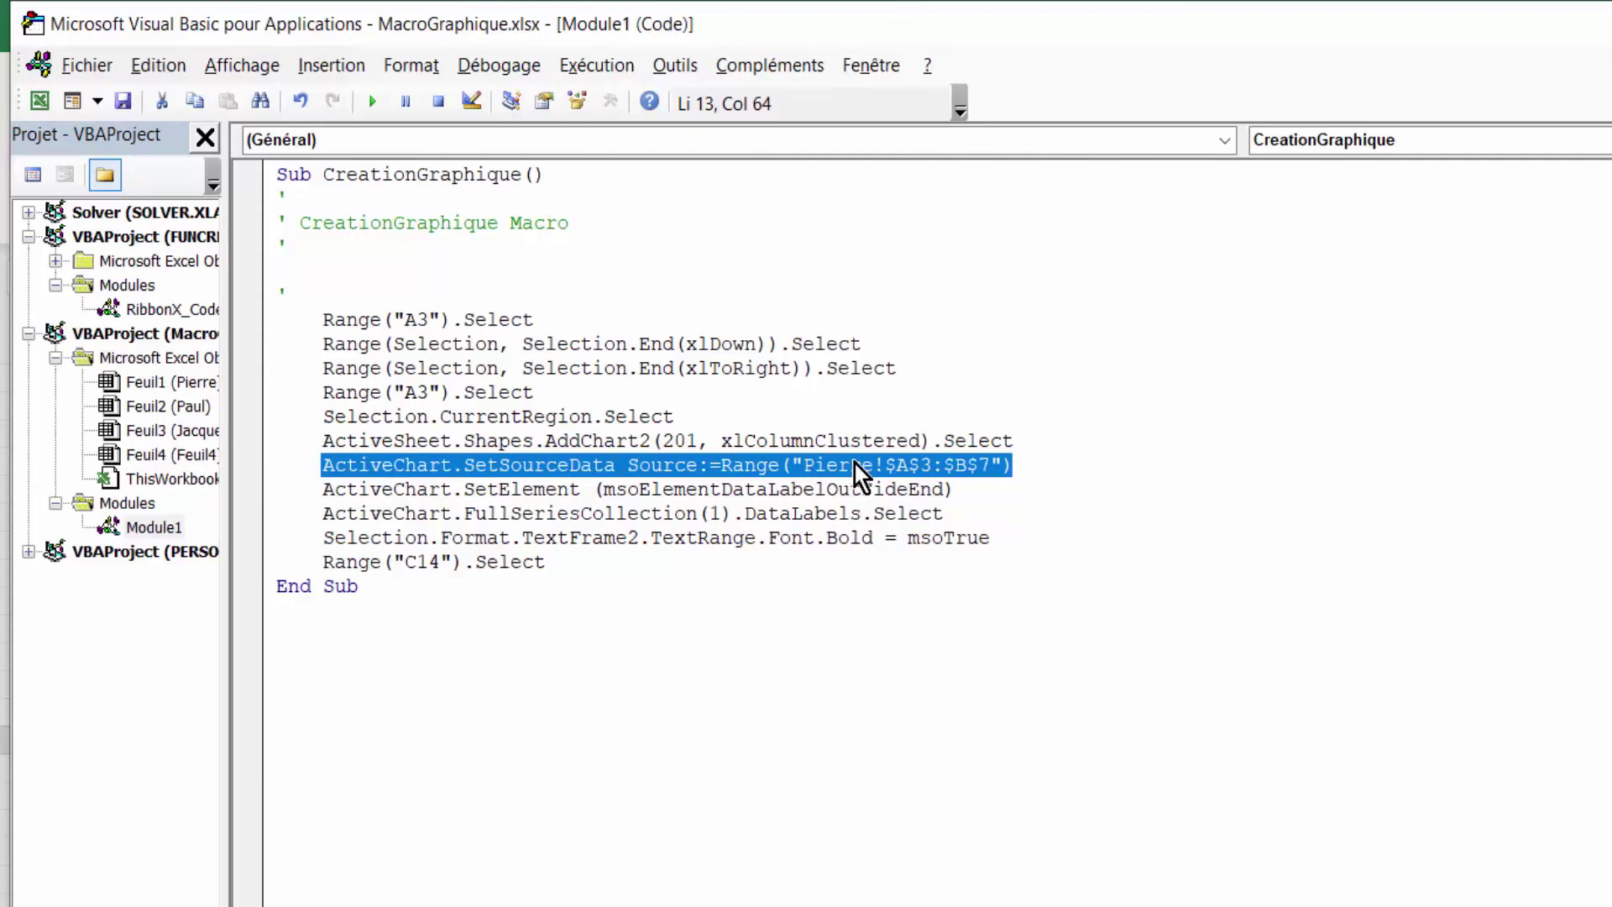
key(Delete)
key(Delete)
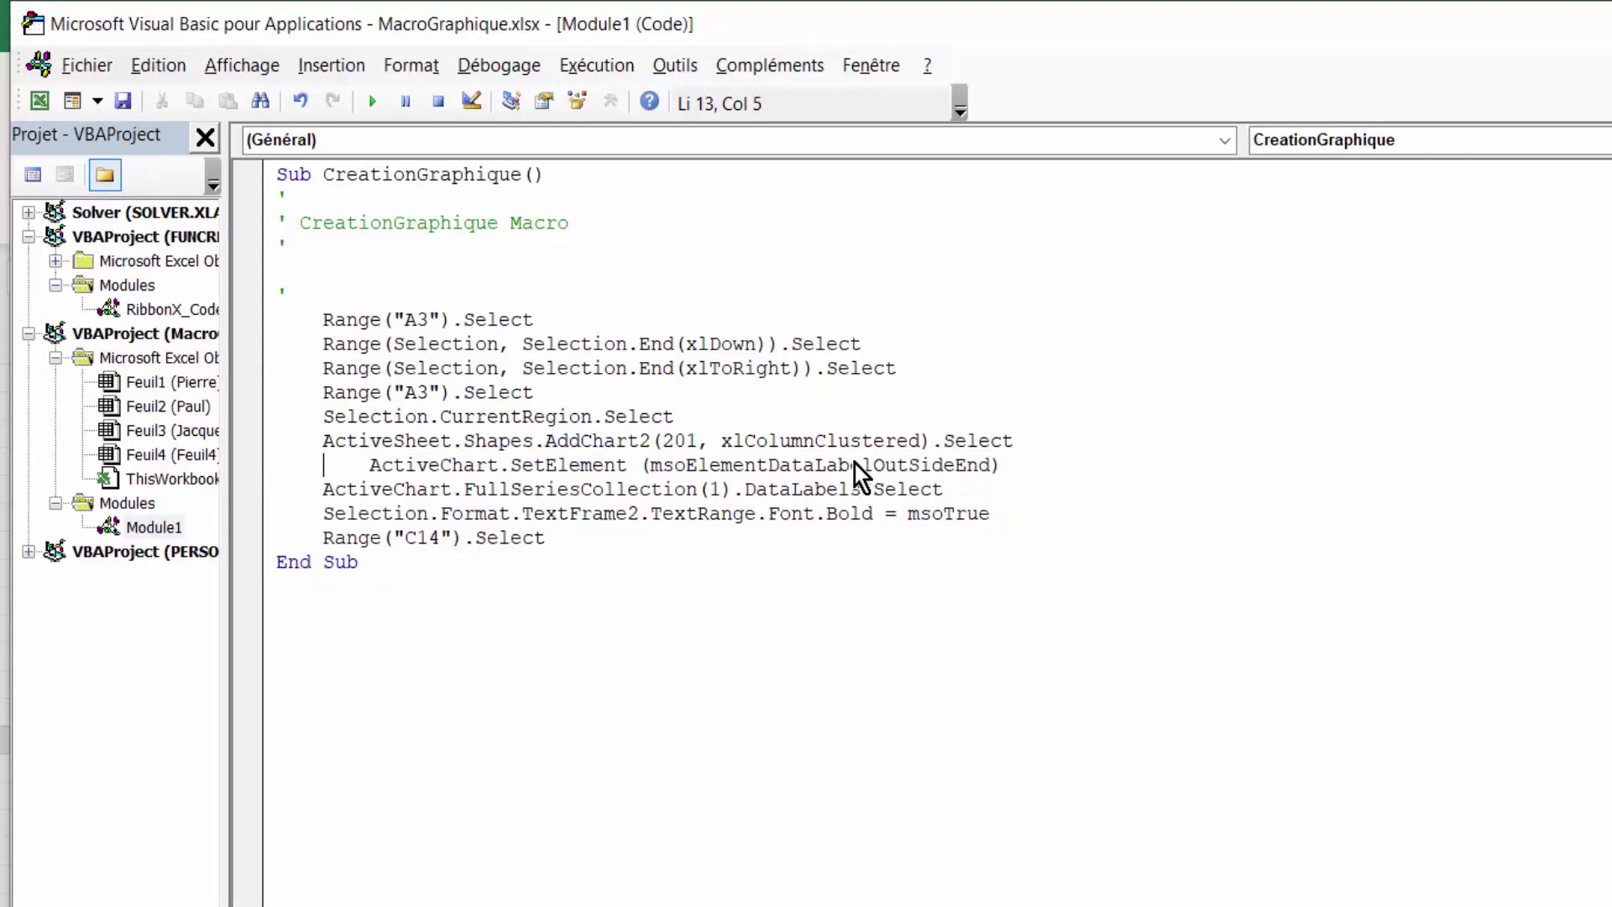
key(Delete)
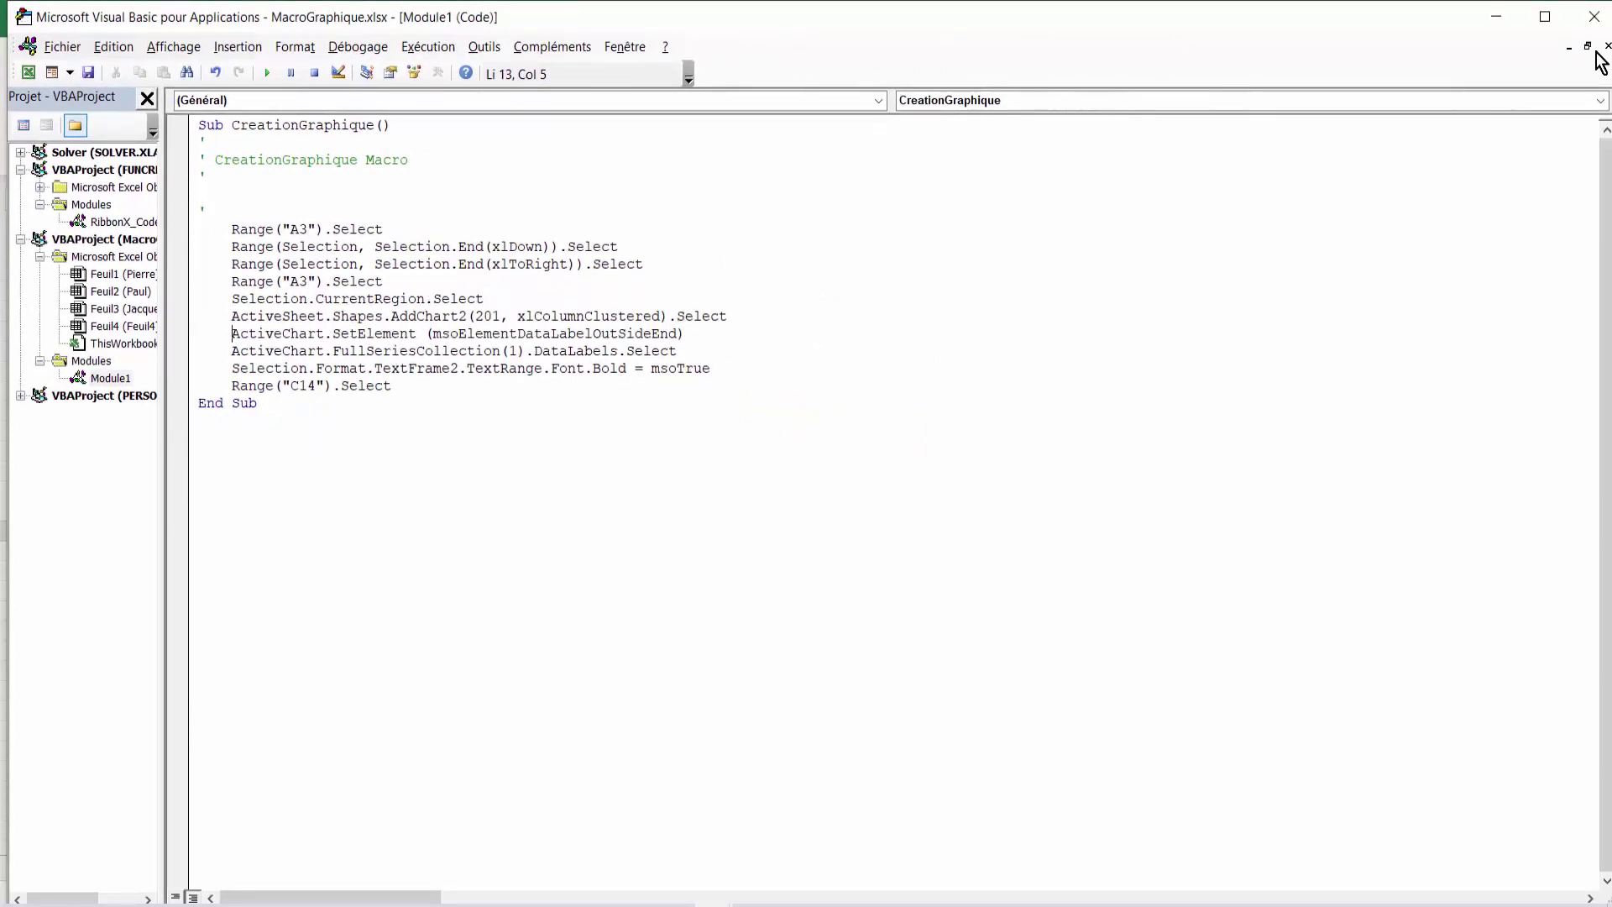
Run the CreationGraphique macro on the Paul sheet from cell E9.
click(1593, 22)
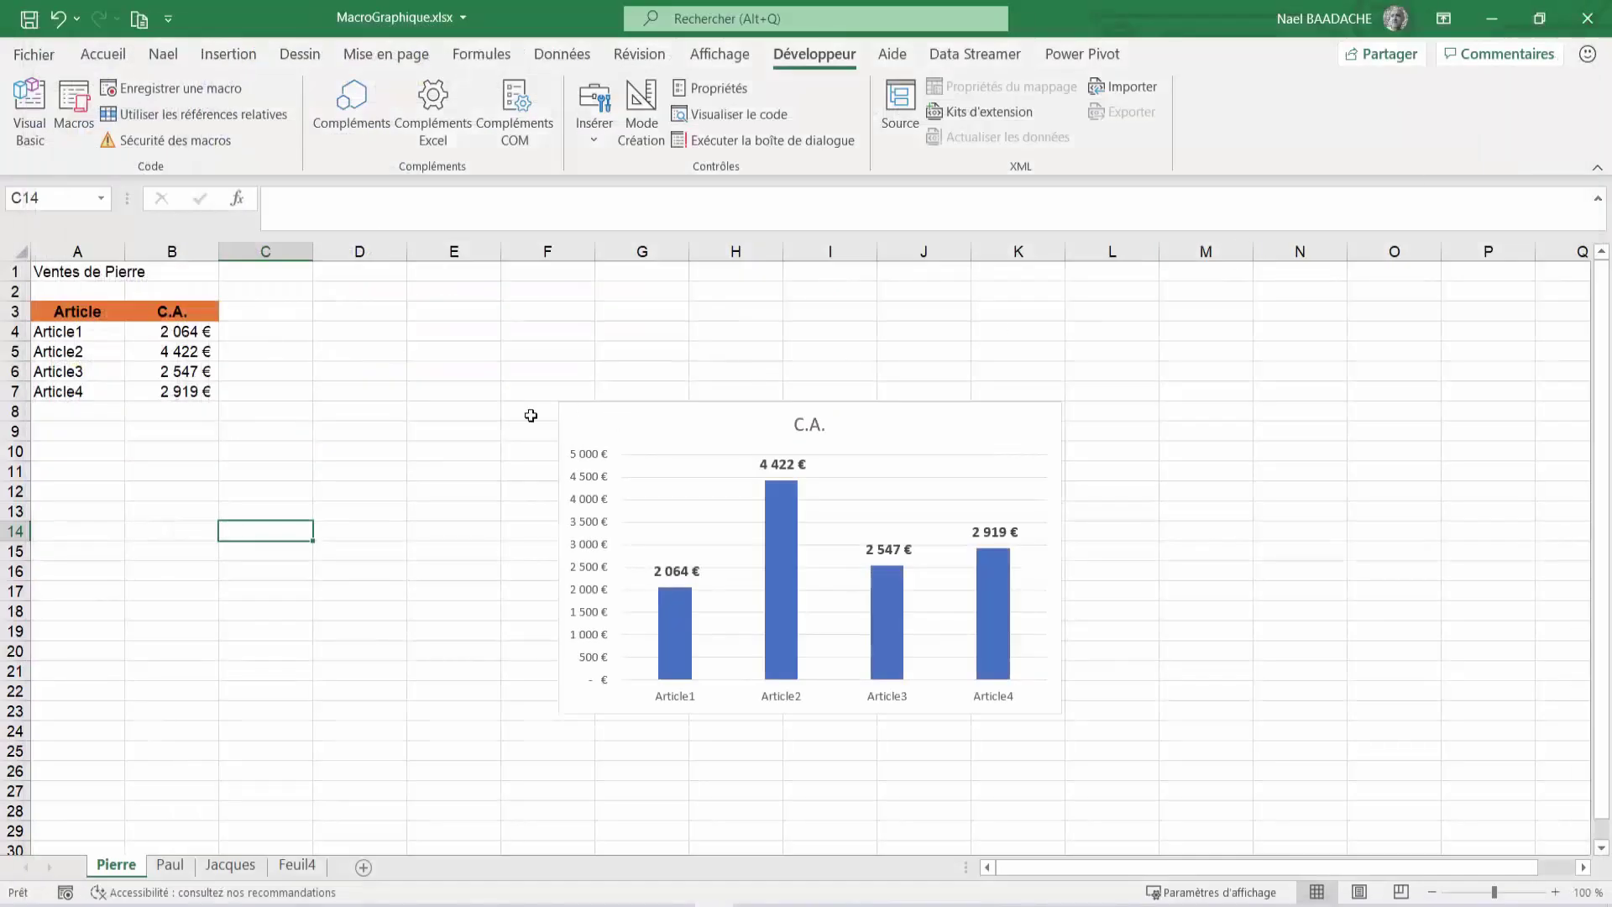
click(178, 867)
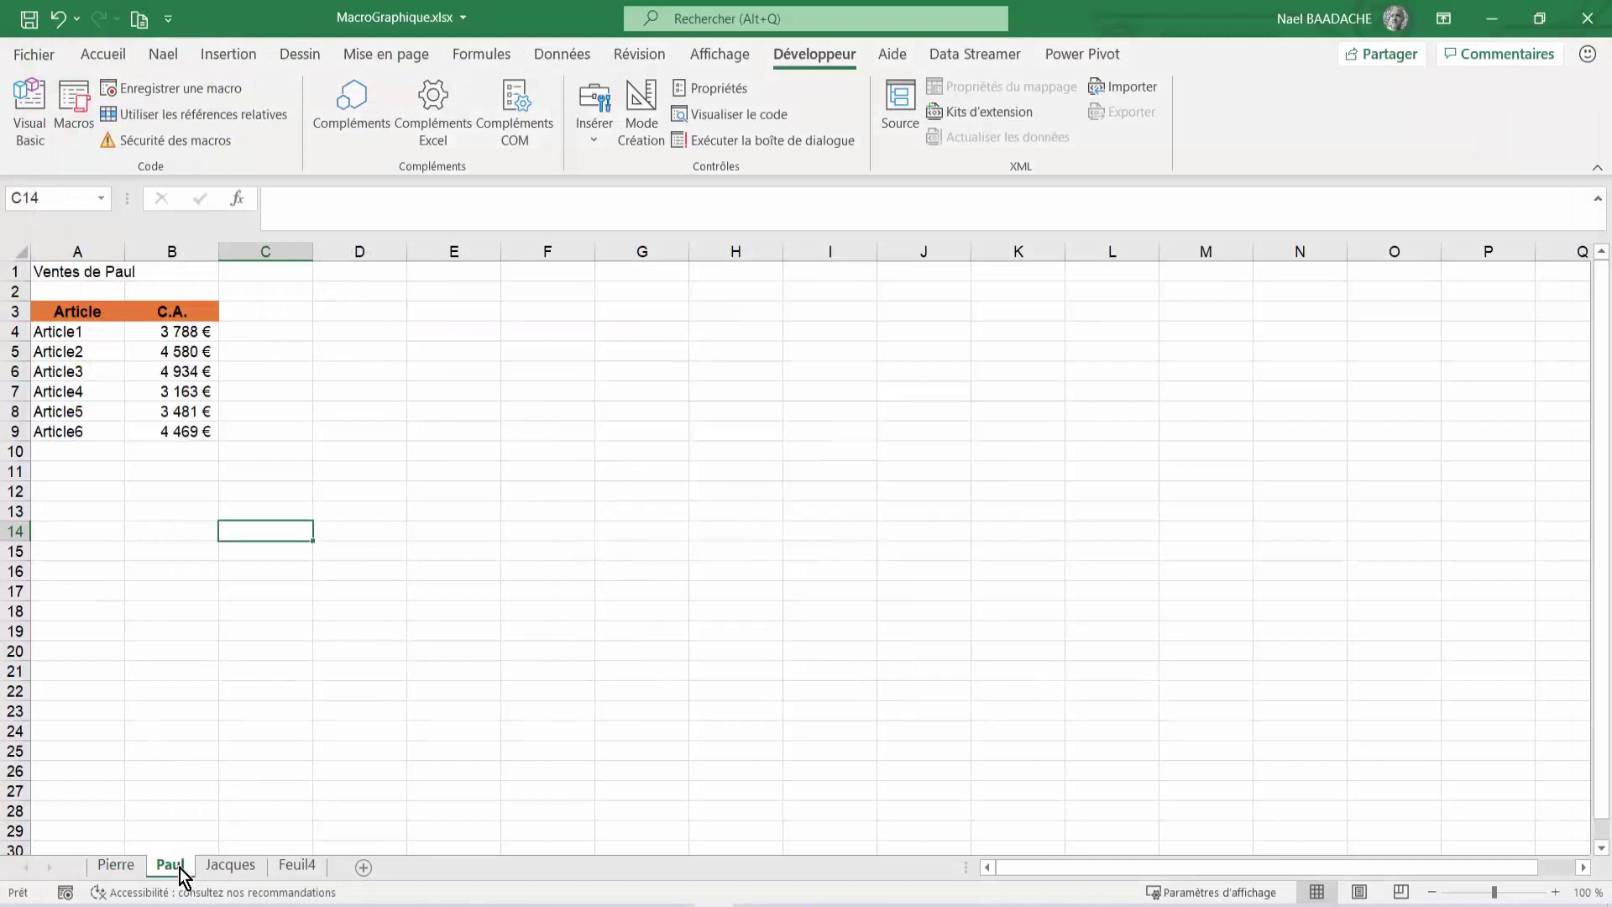
click(495, 435)
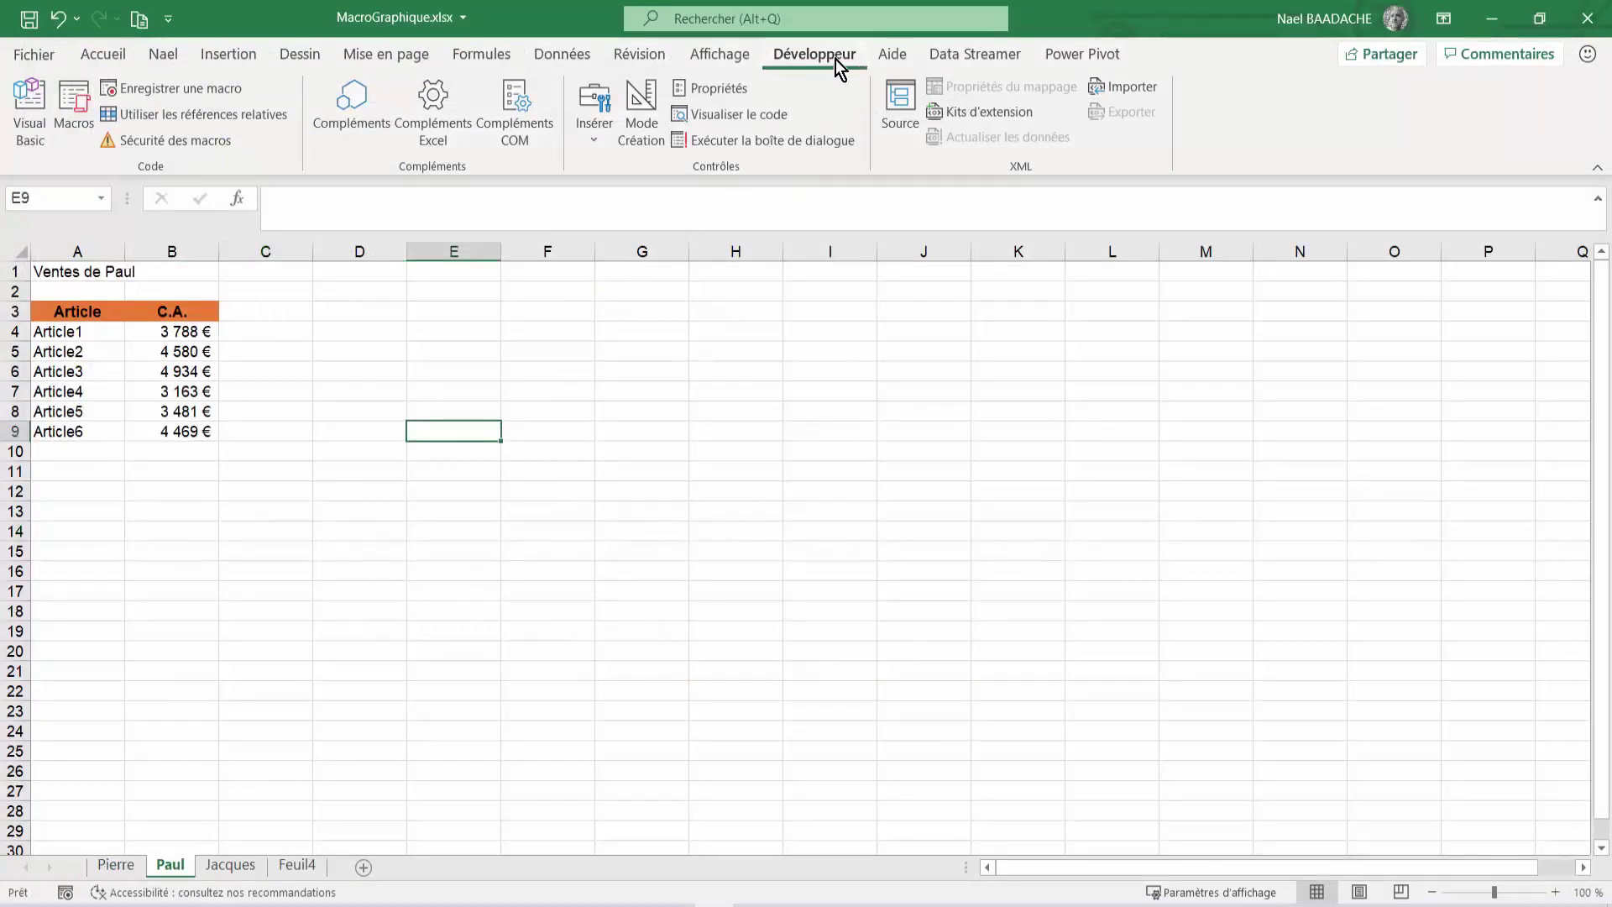
click(74, 105)
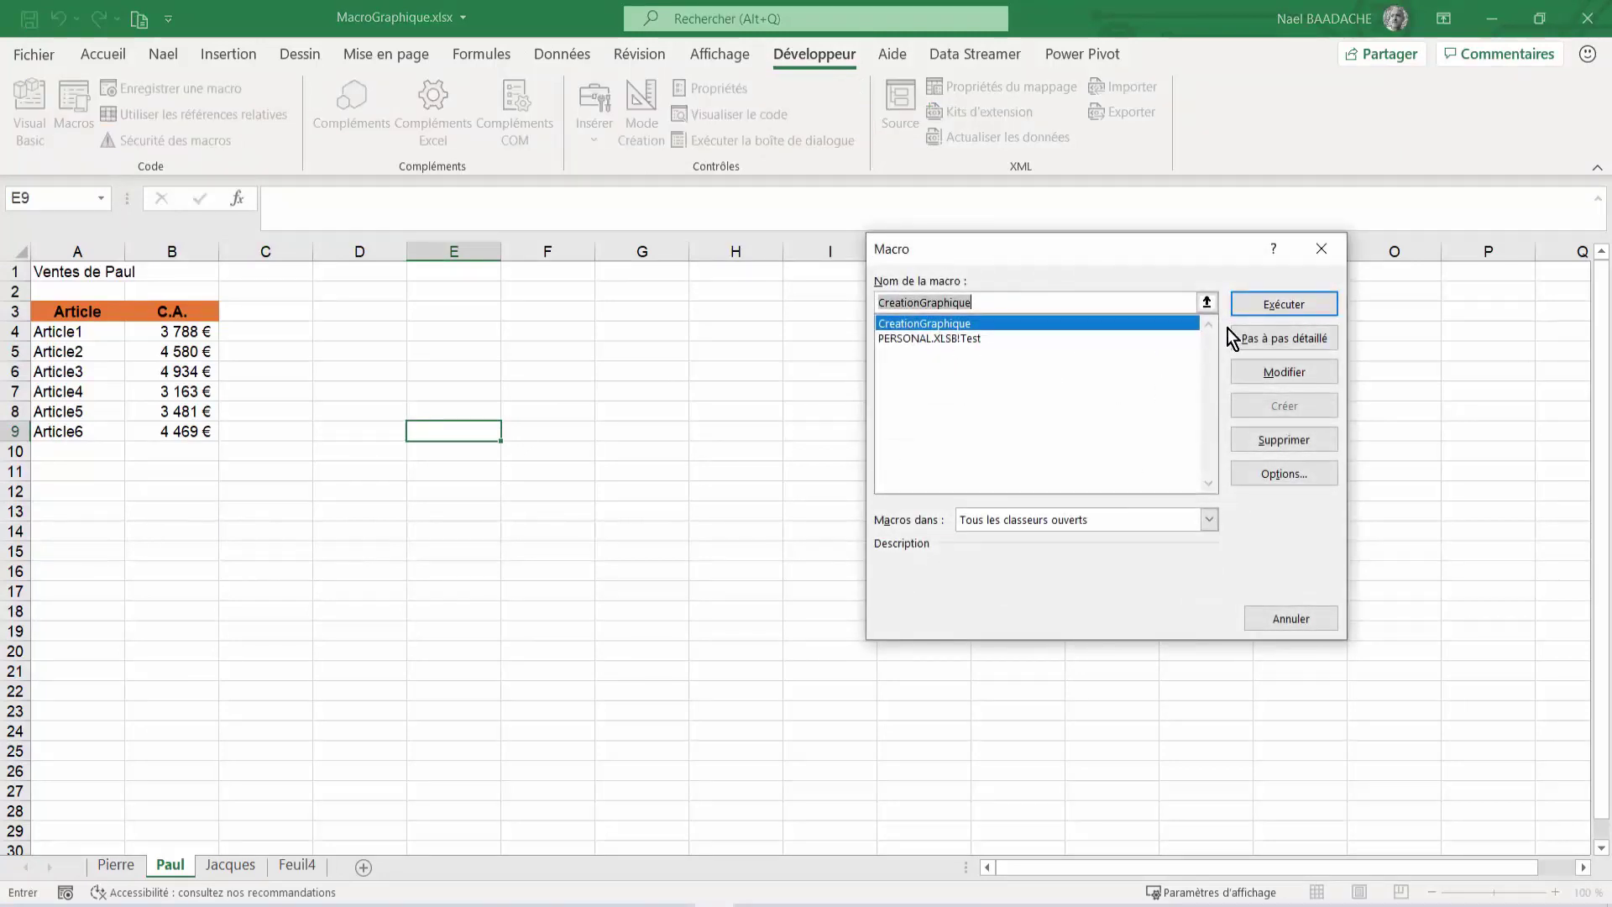
click(1271, 305)
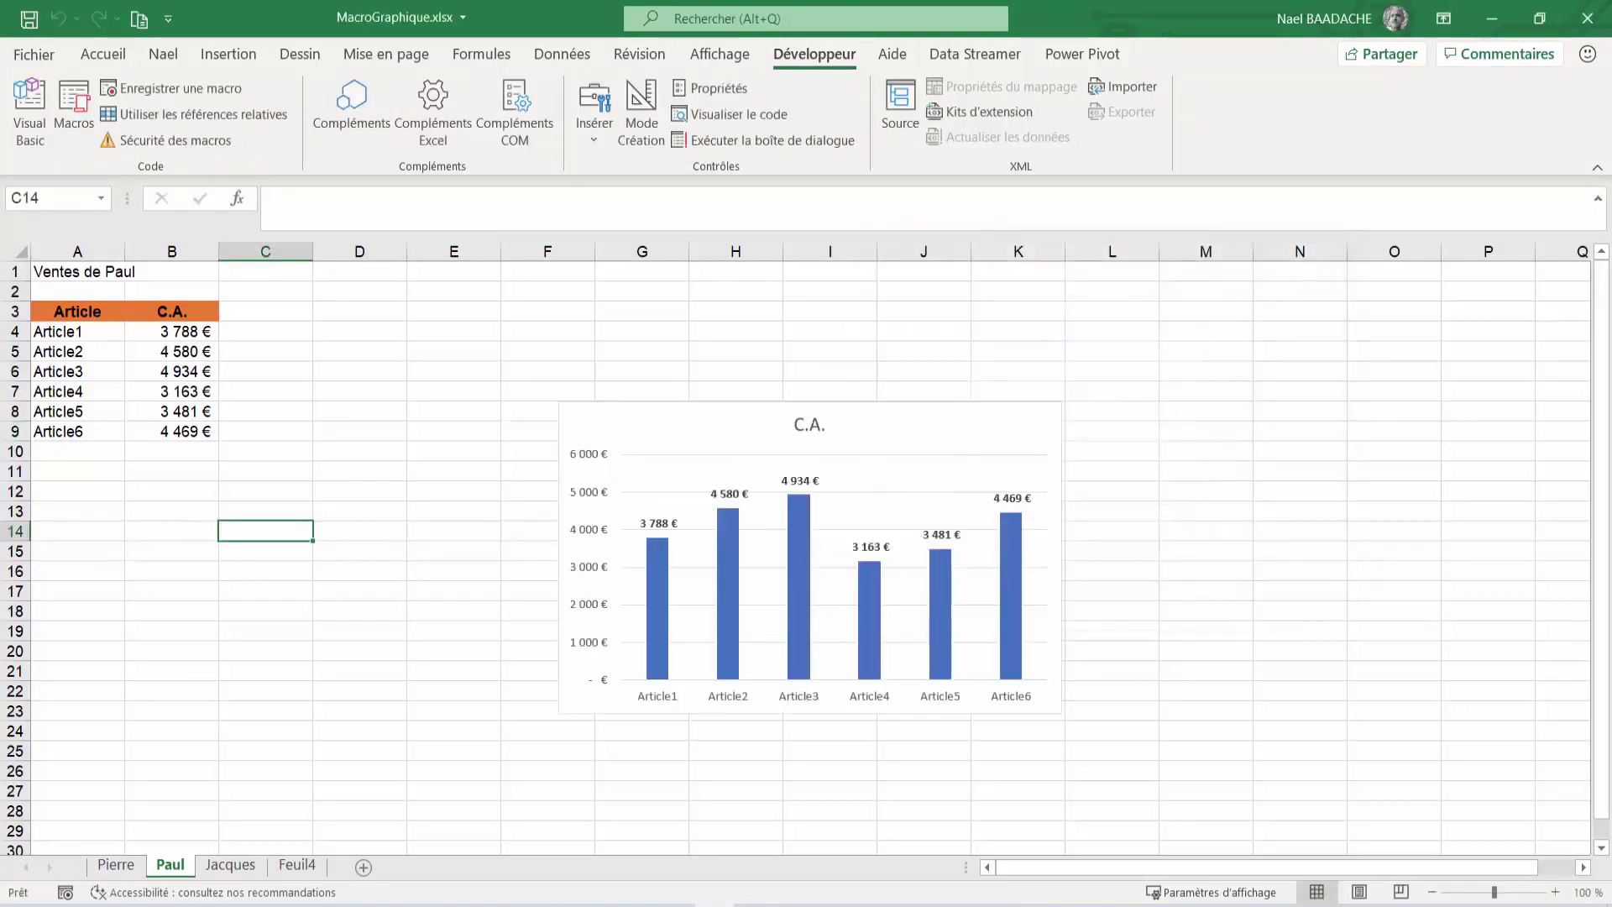
Run CreationGraphique again on the third sheet and select the resulting chart.
click(227, 873)
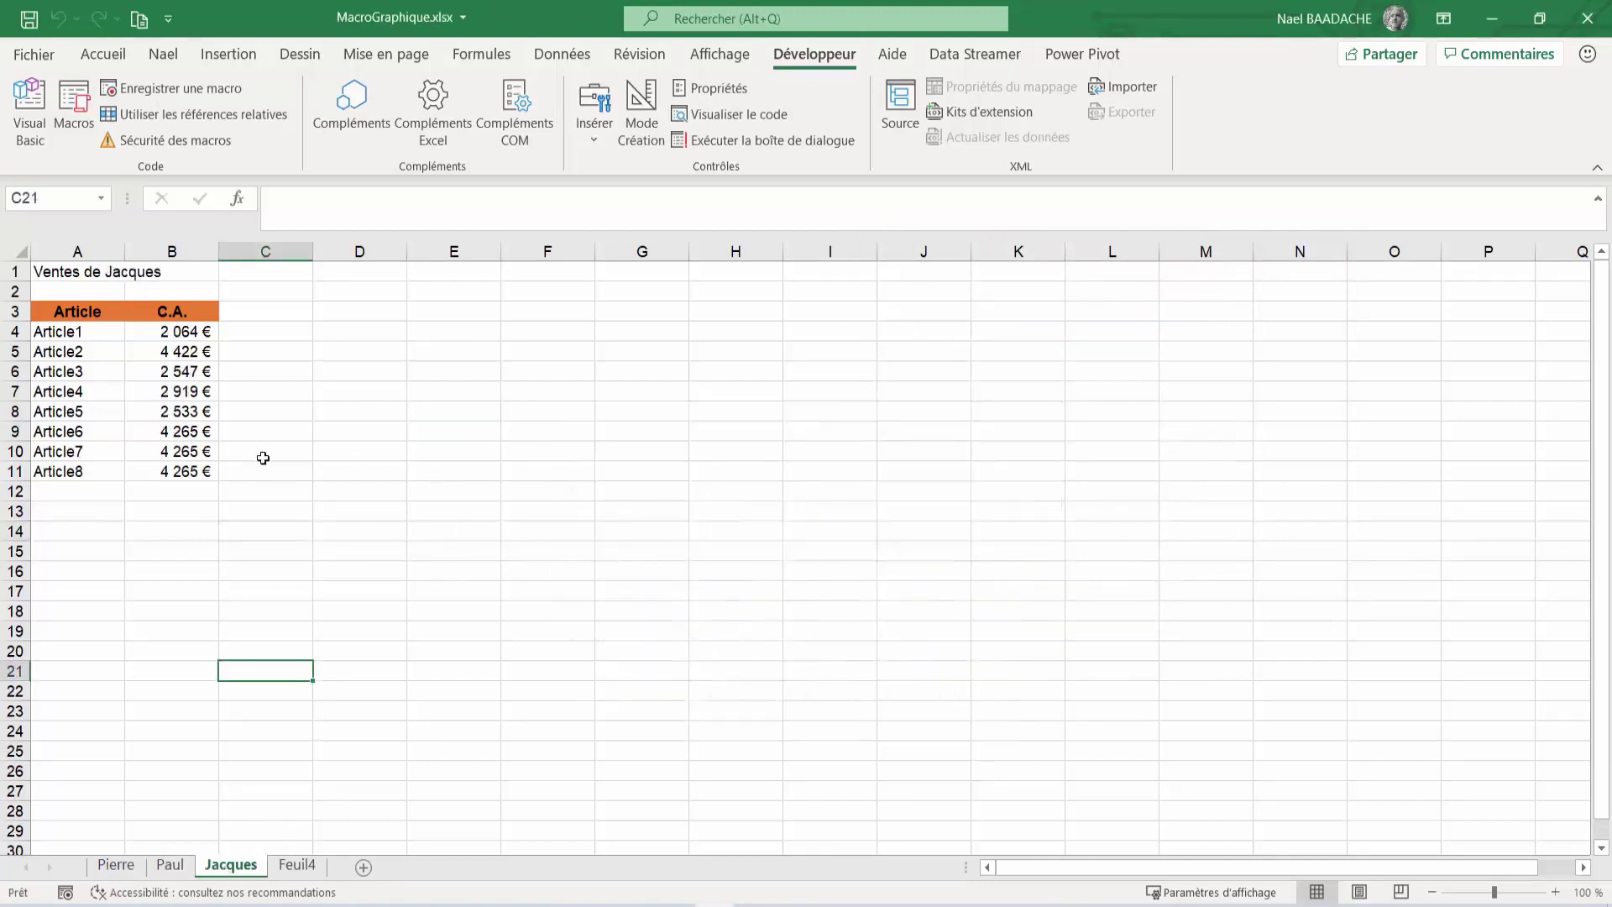
click(559, 489)
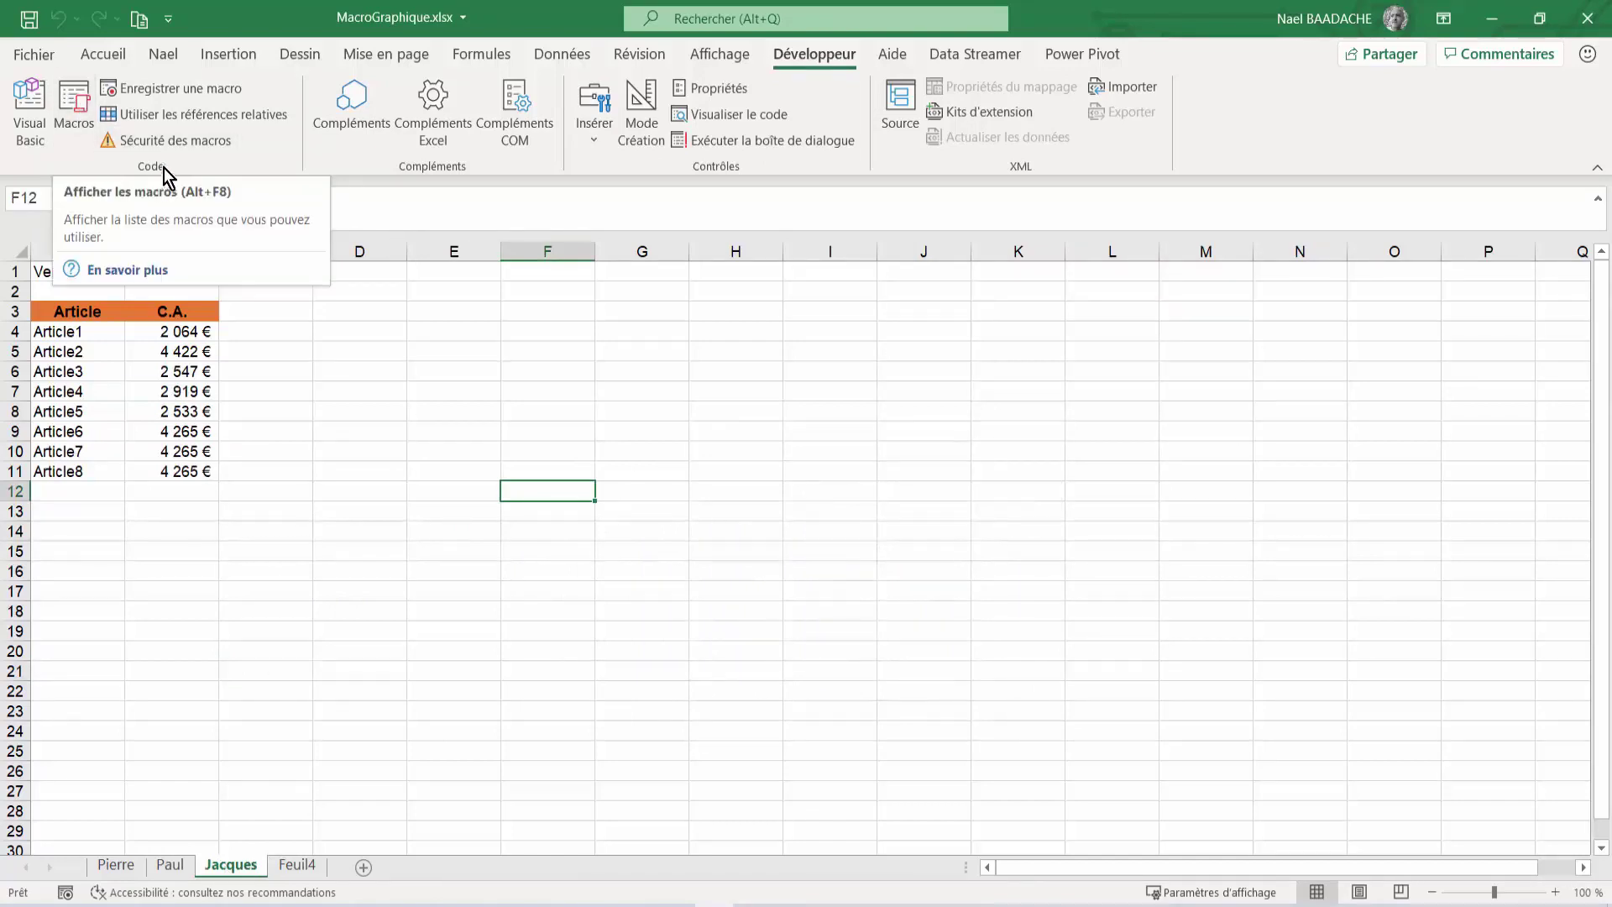
click(71, 106)
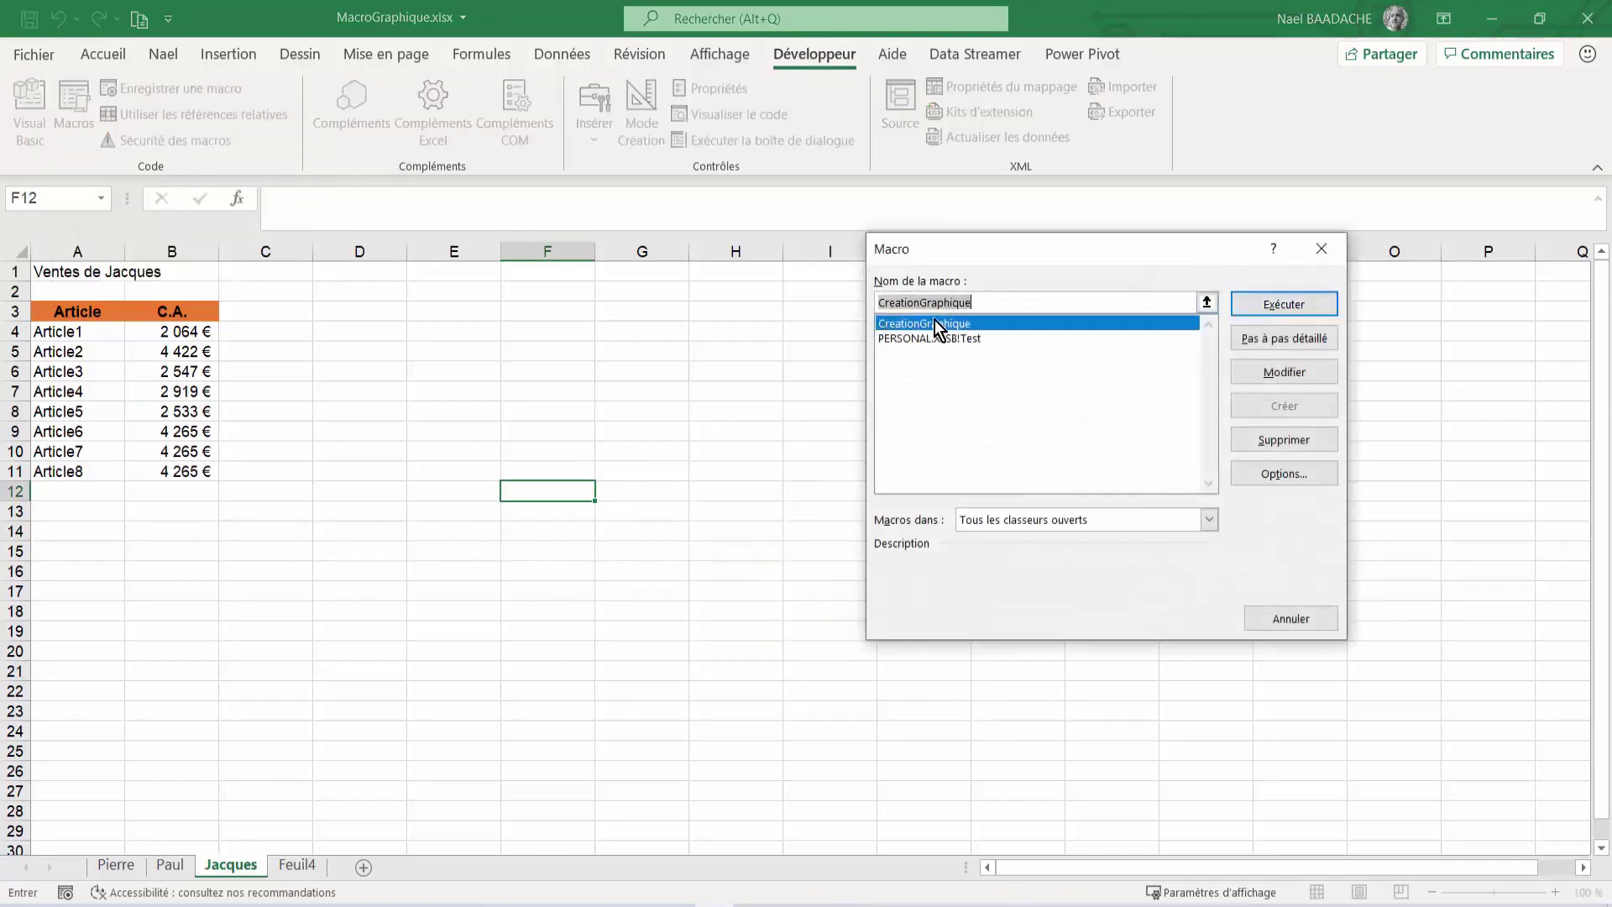
click(1281, 306)
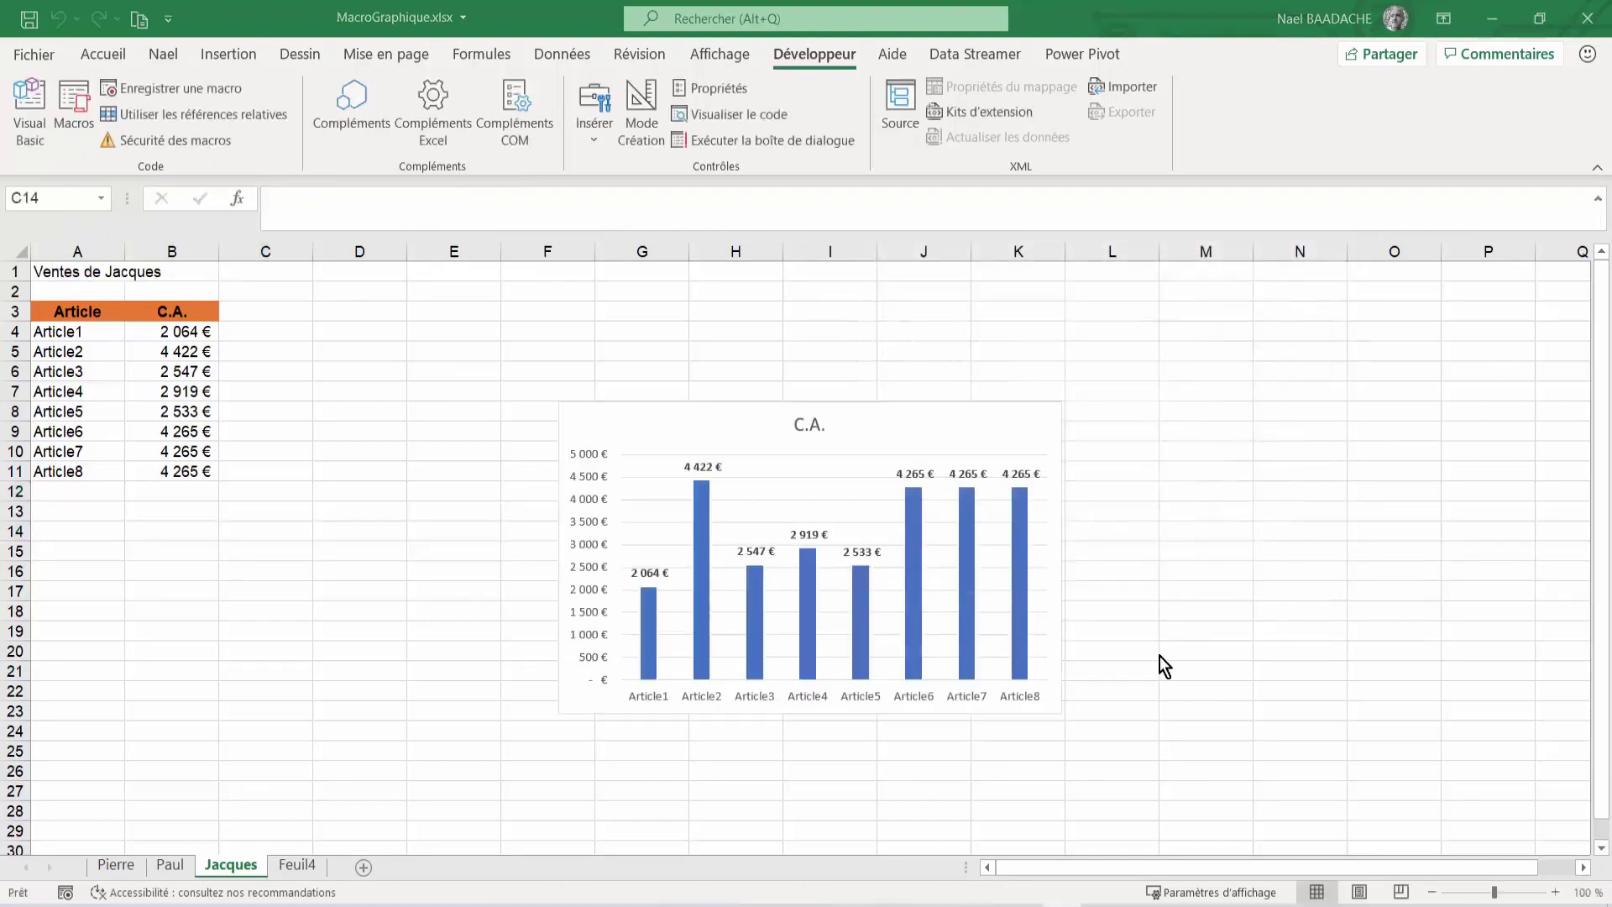
click(972, 409)
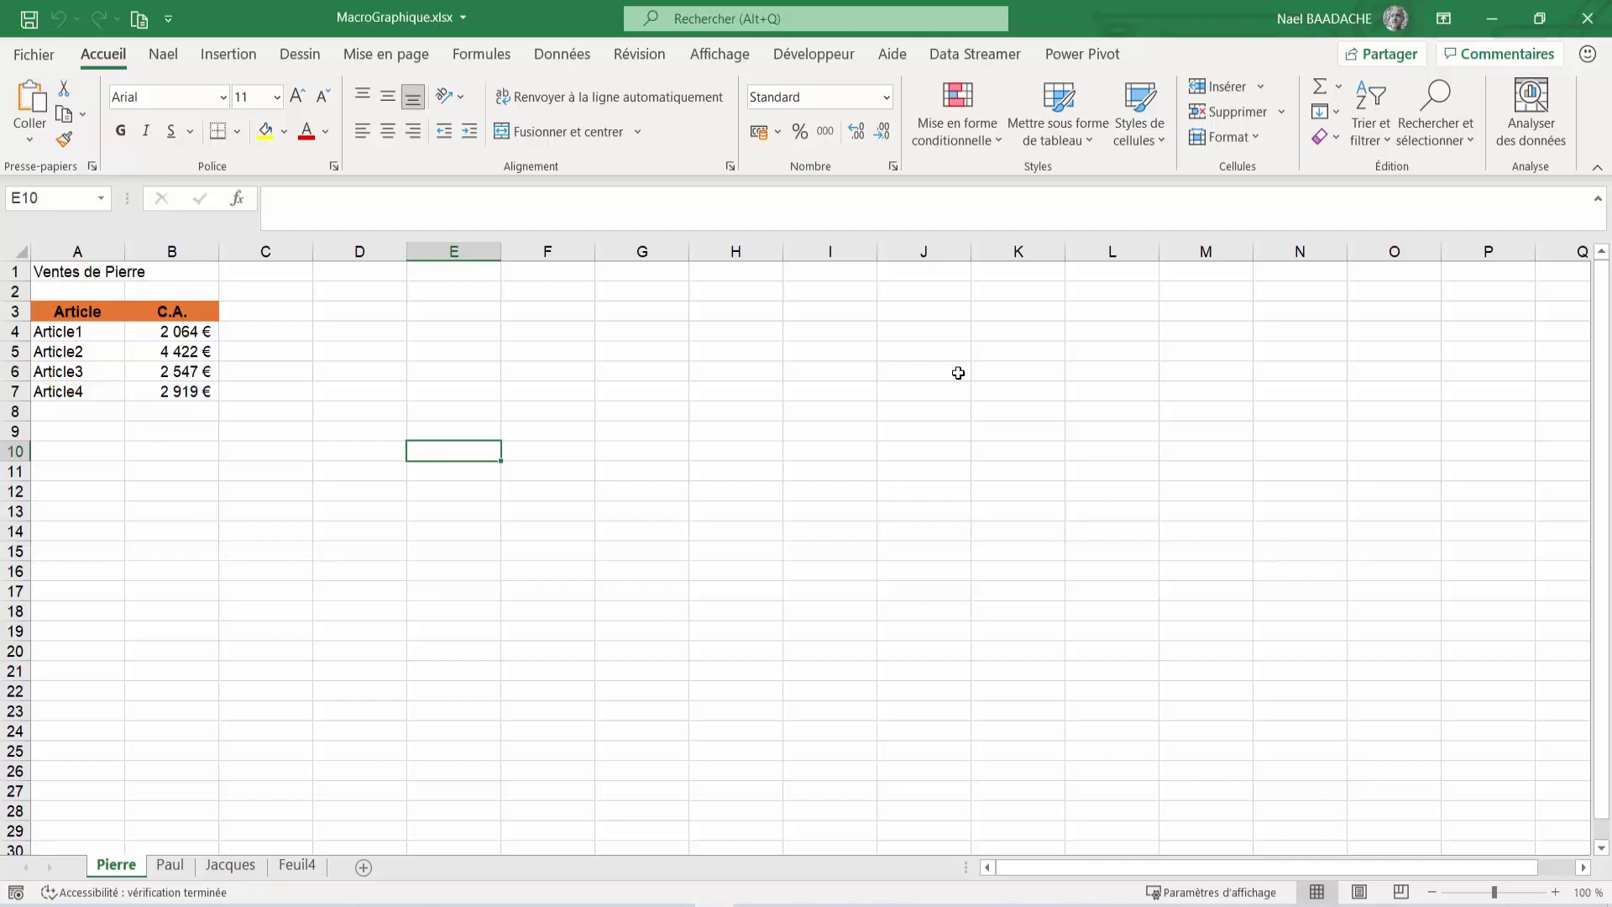
Start recording a new macro named CR.
click(824, 57)
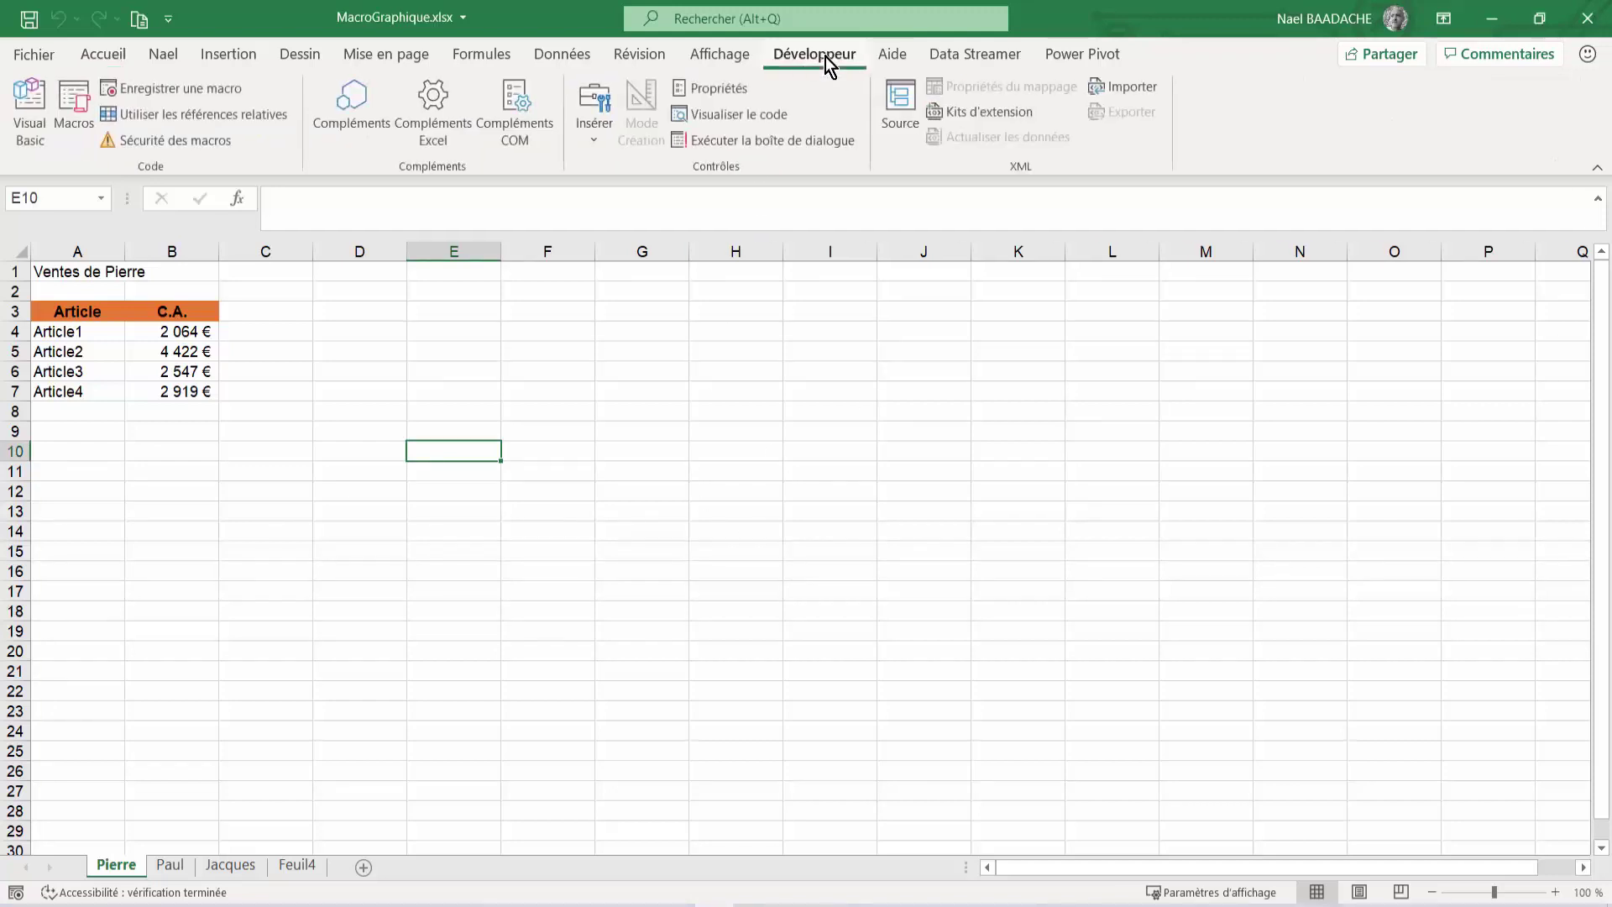
click(183, 91)
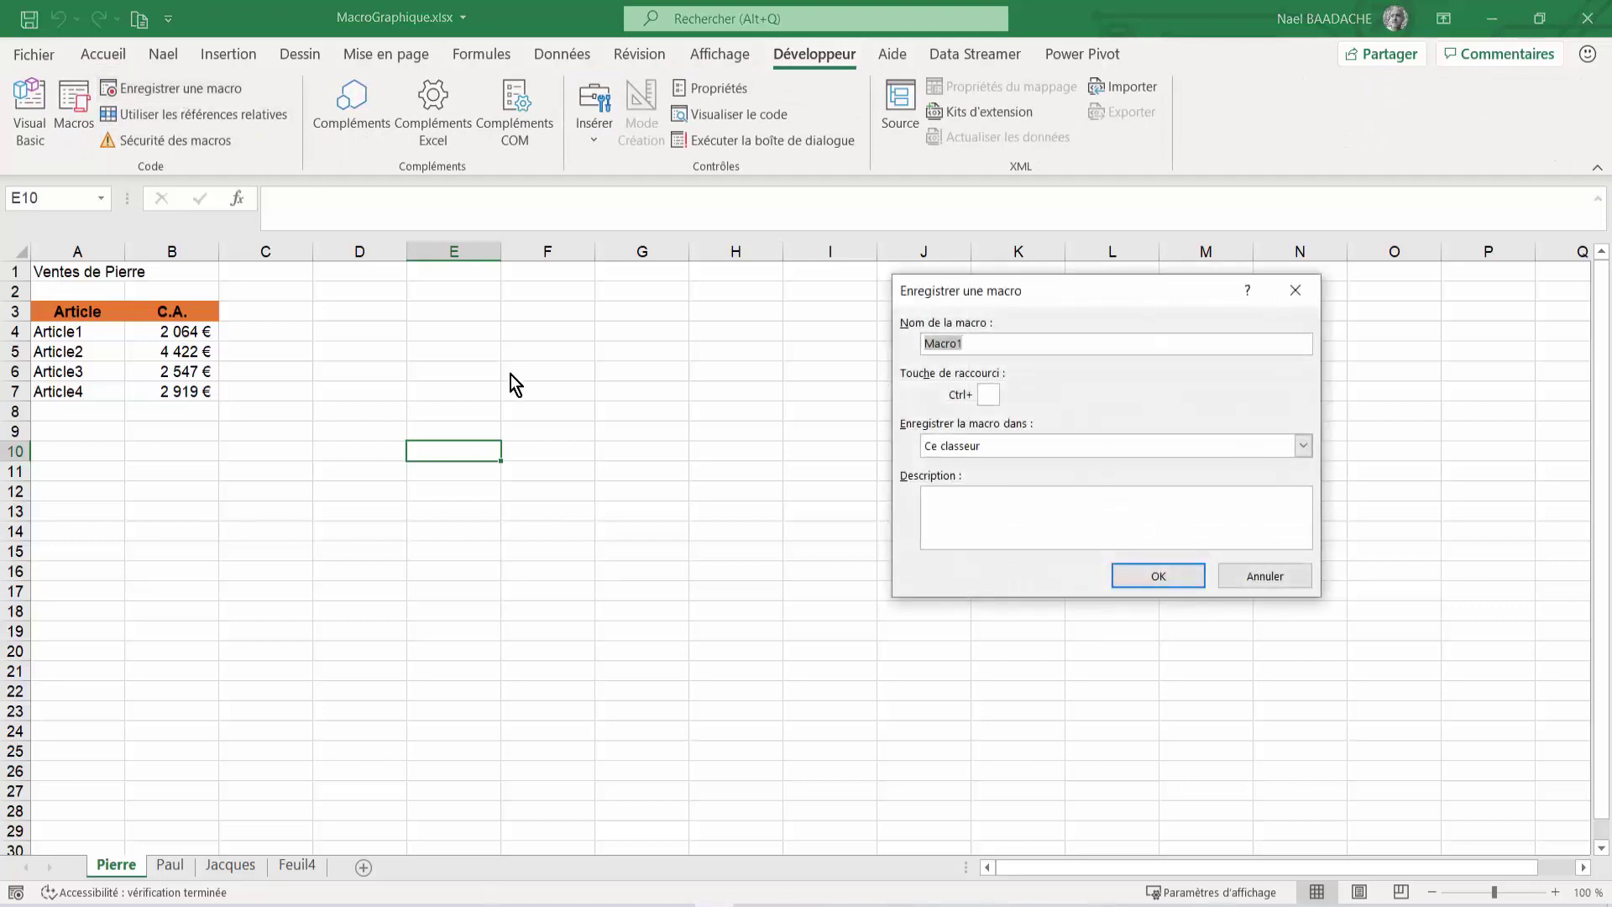
text(CR)
click(1147, 576)
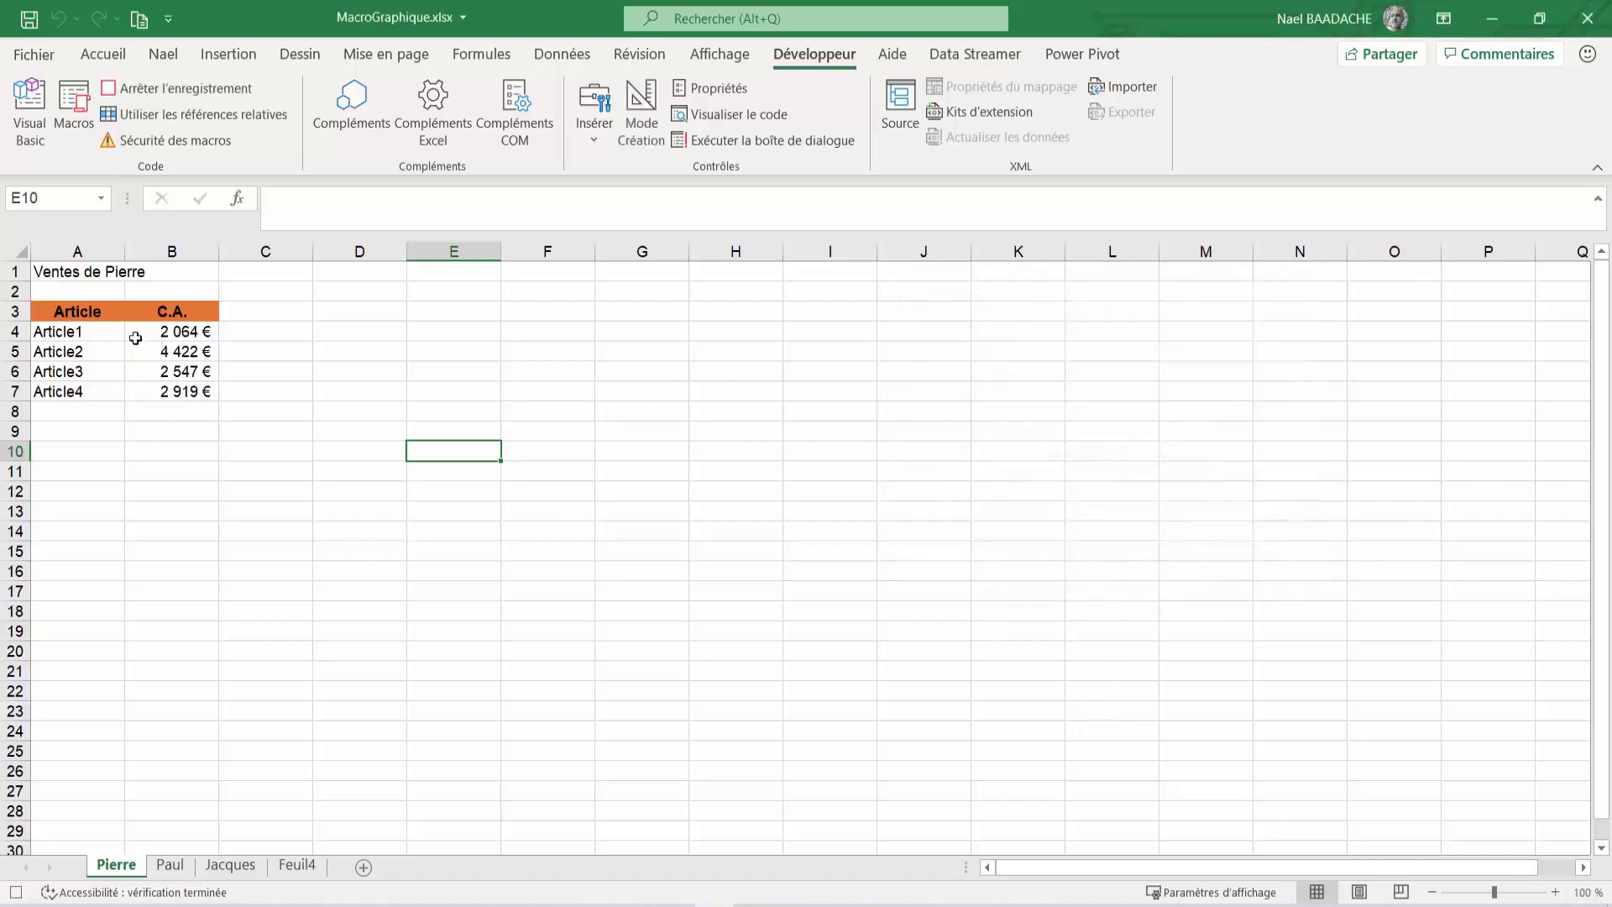
Select the table A3:B7 from A3 using Ctrl+Shift+Down and Ctrl+Shift+Right.
click(87, 314)
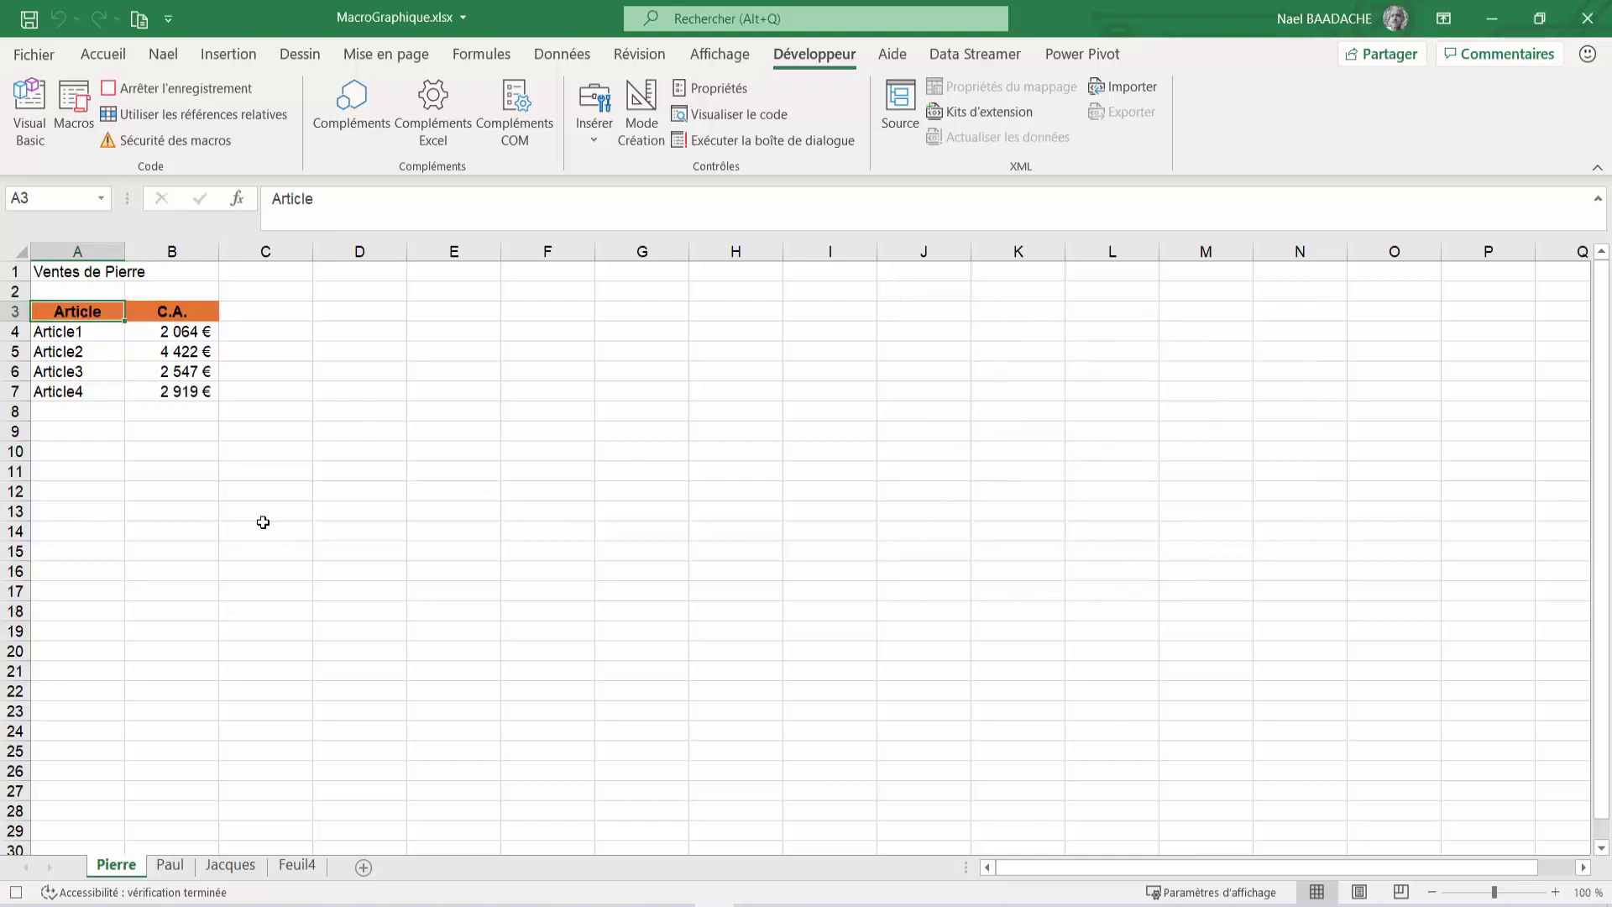
key(ctrl+shift+Down)
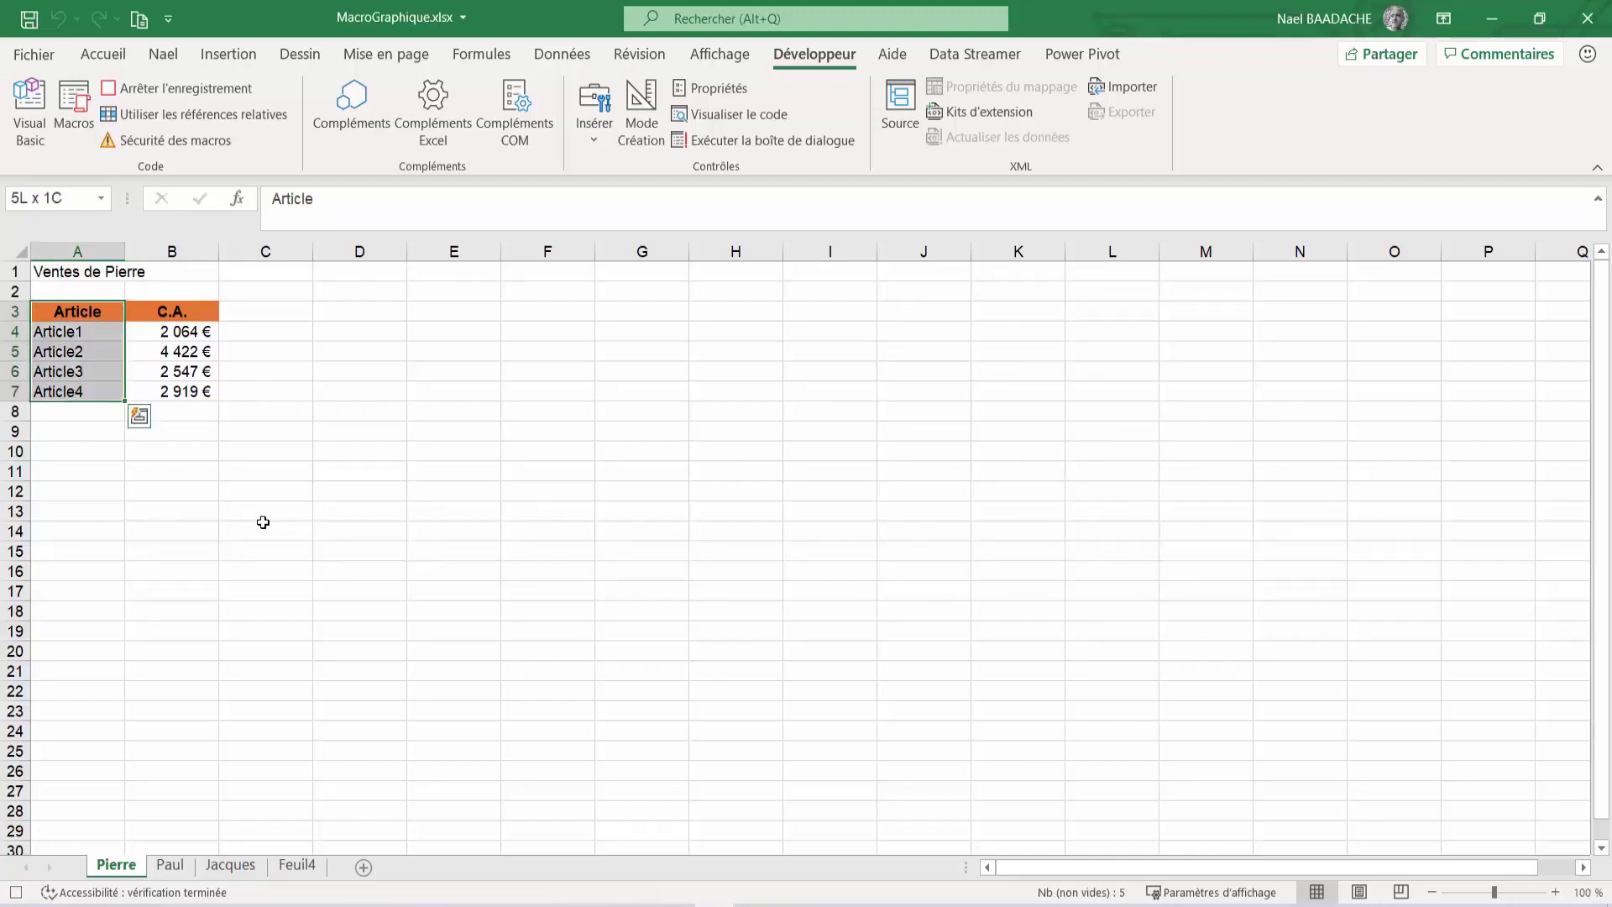
key(ctrl+shift+Right)
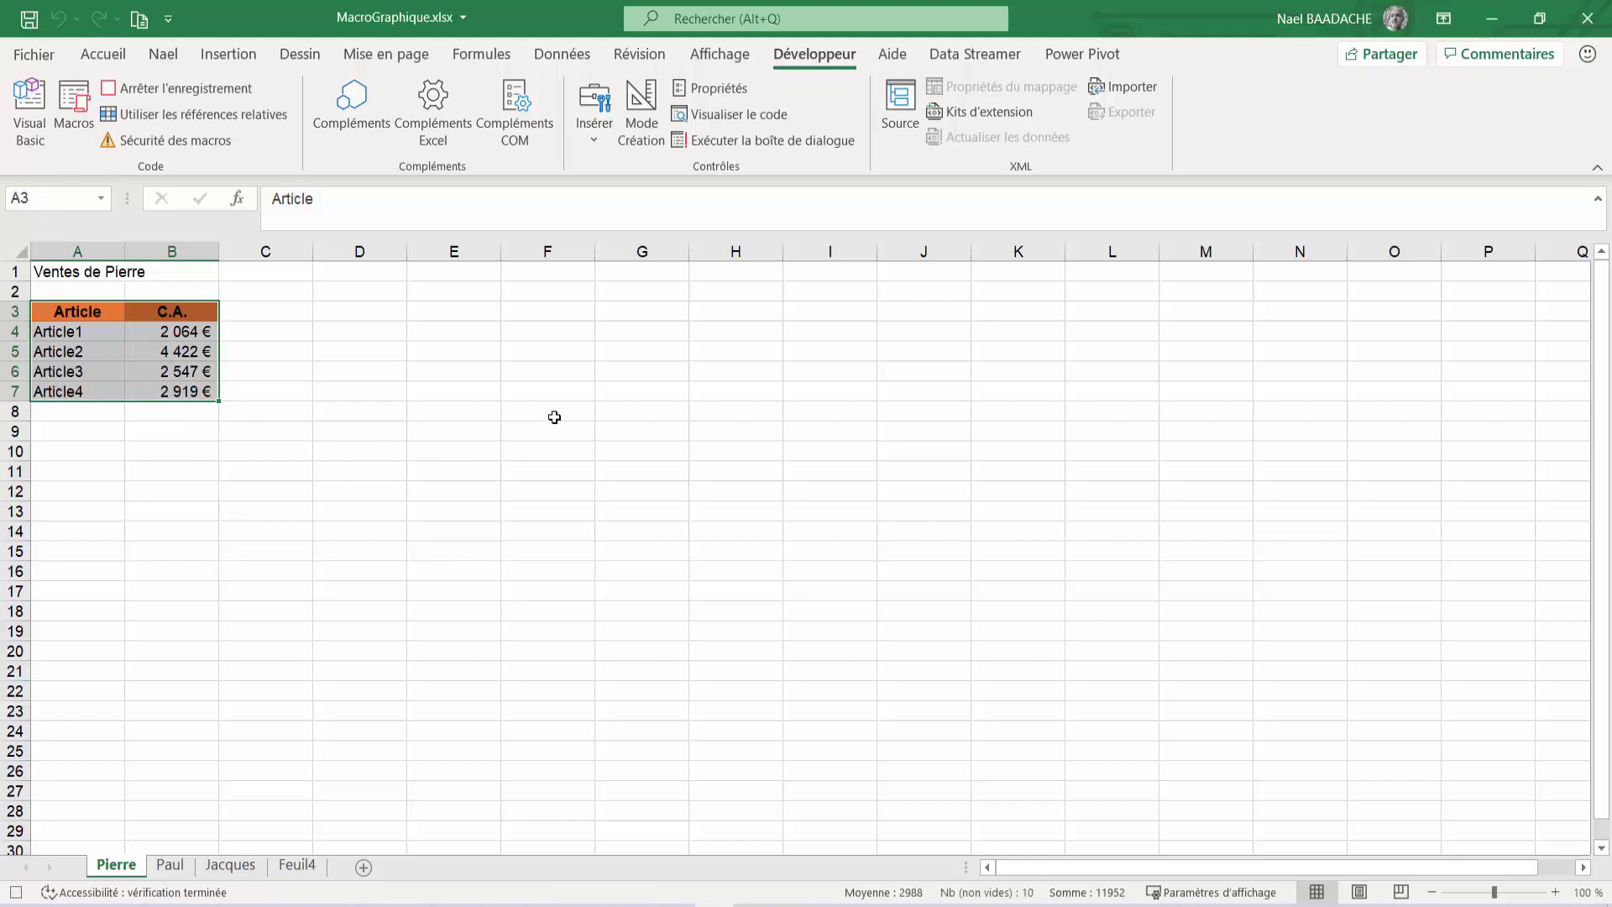
Insert a clustered 2D column chart of the selected table.
click(231, 52)
click(660, 87)
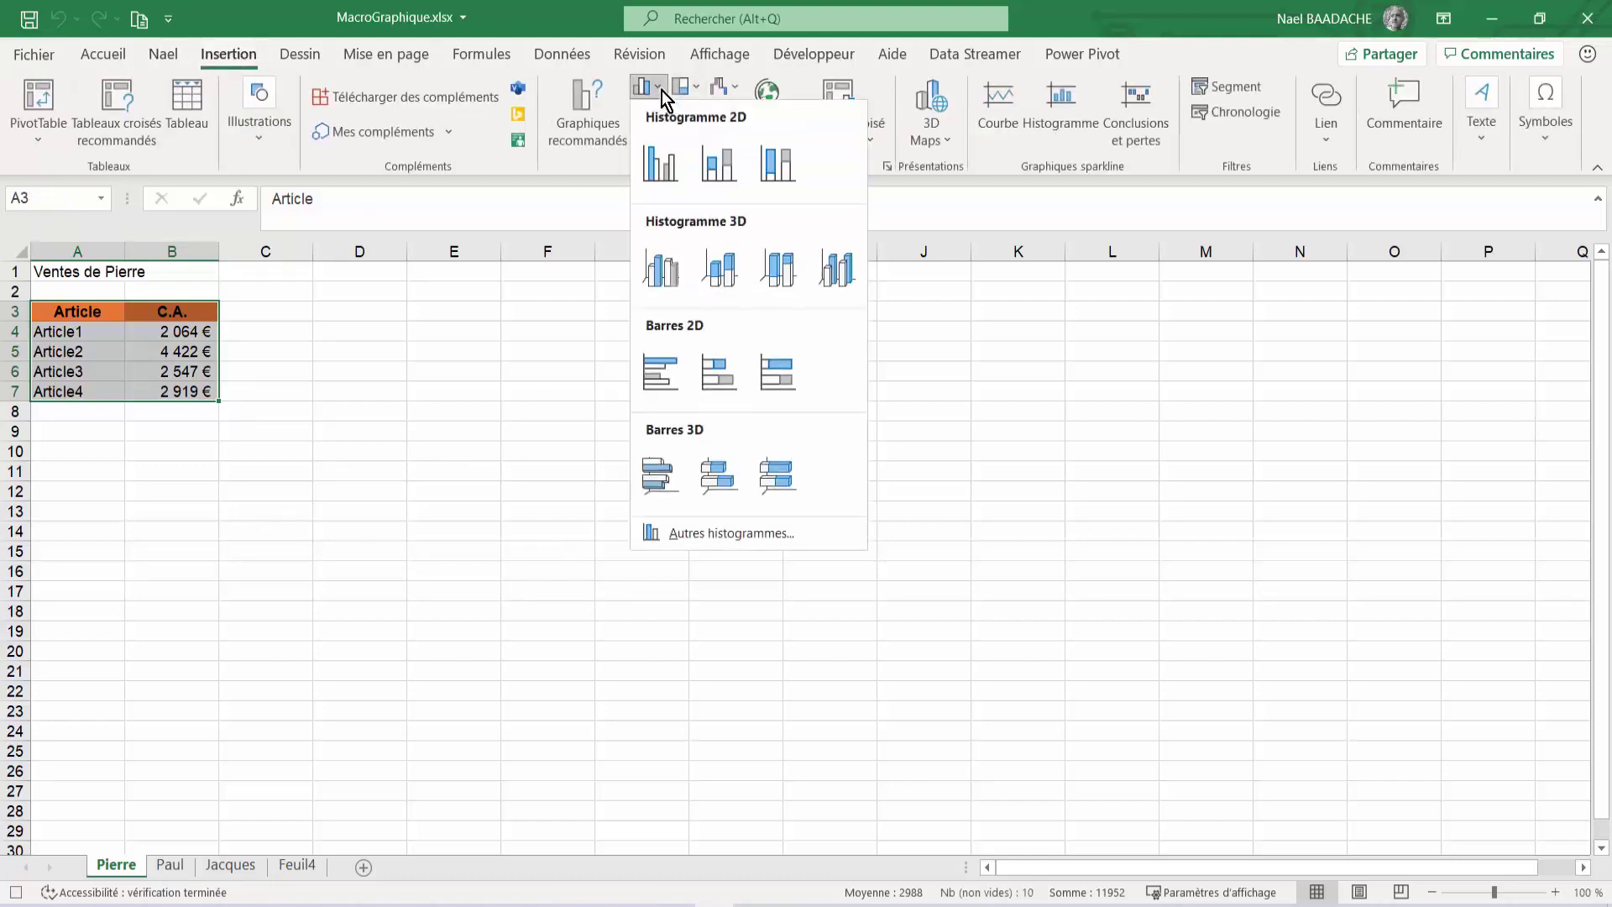
click(663, 171)
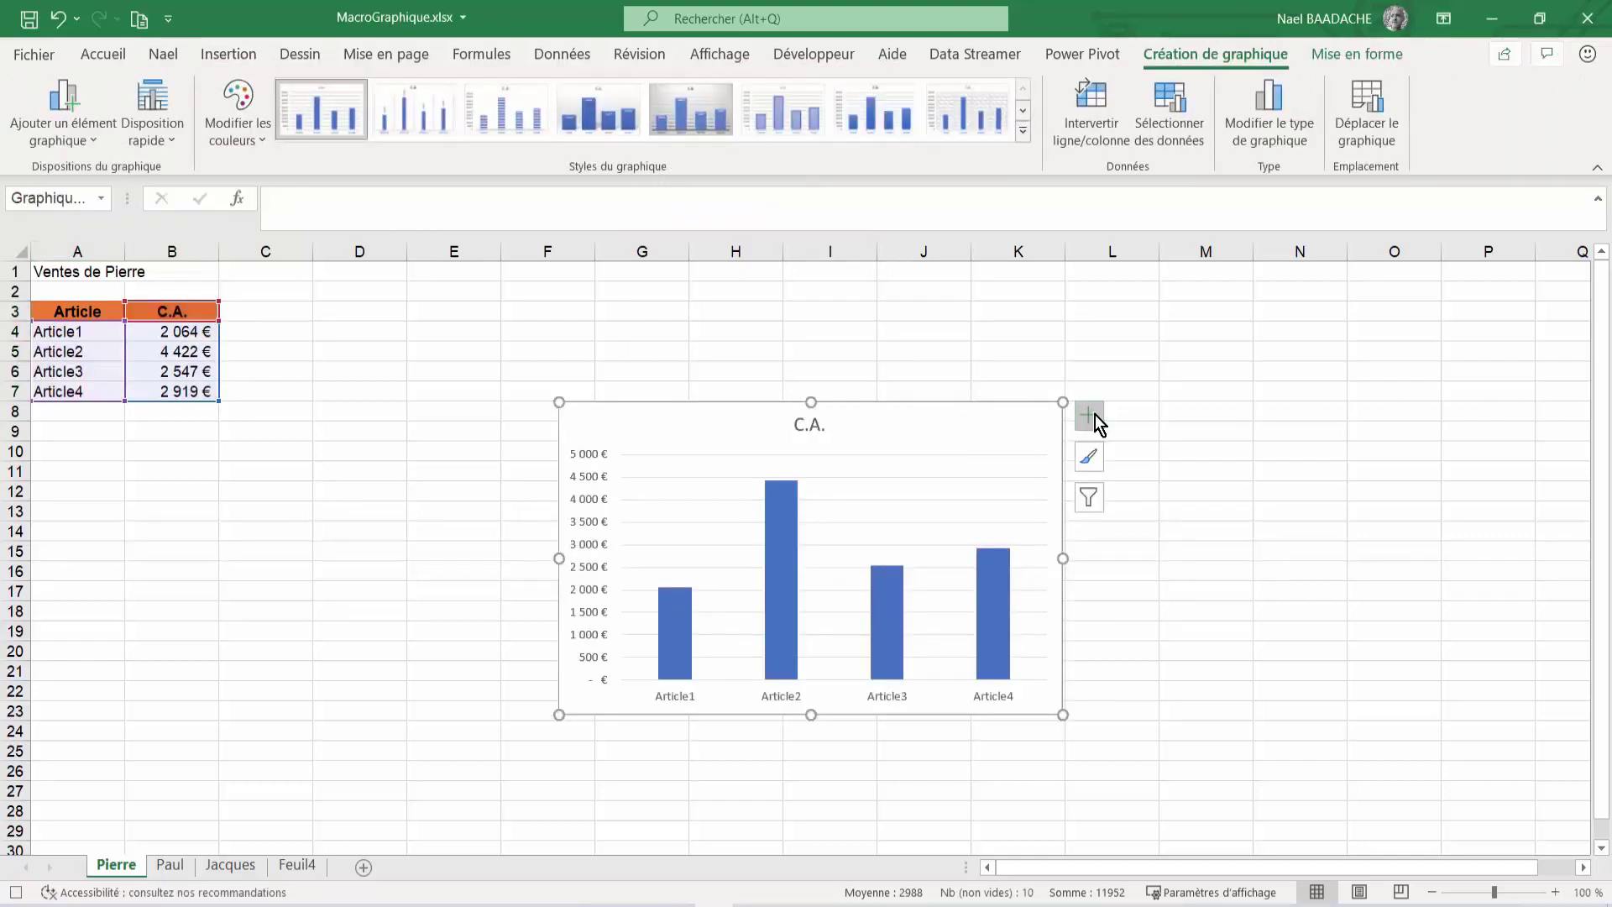
Add data labels to the bars and a legend positioned at the top (Haut).
click(1094, 415)
click(1134, 510)
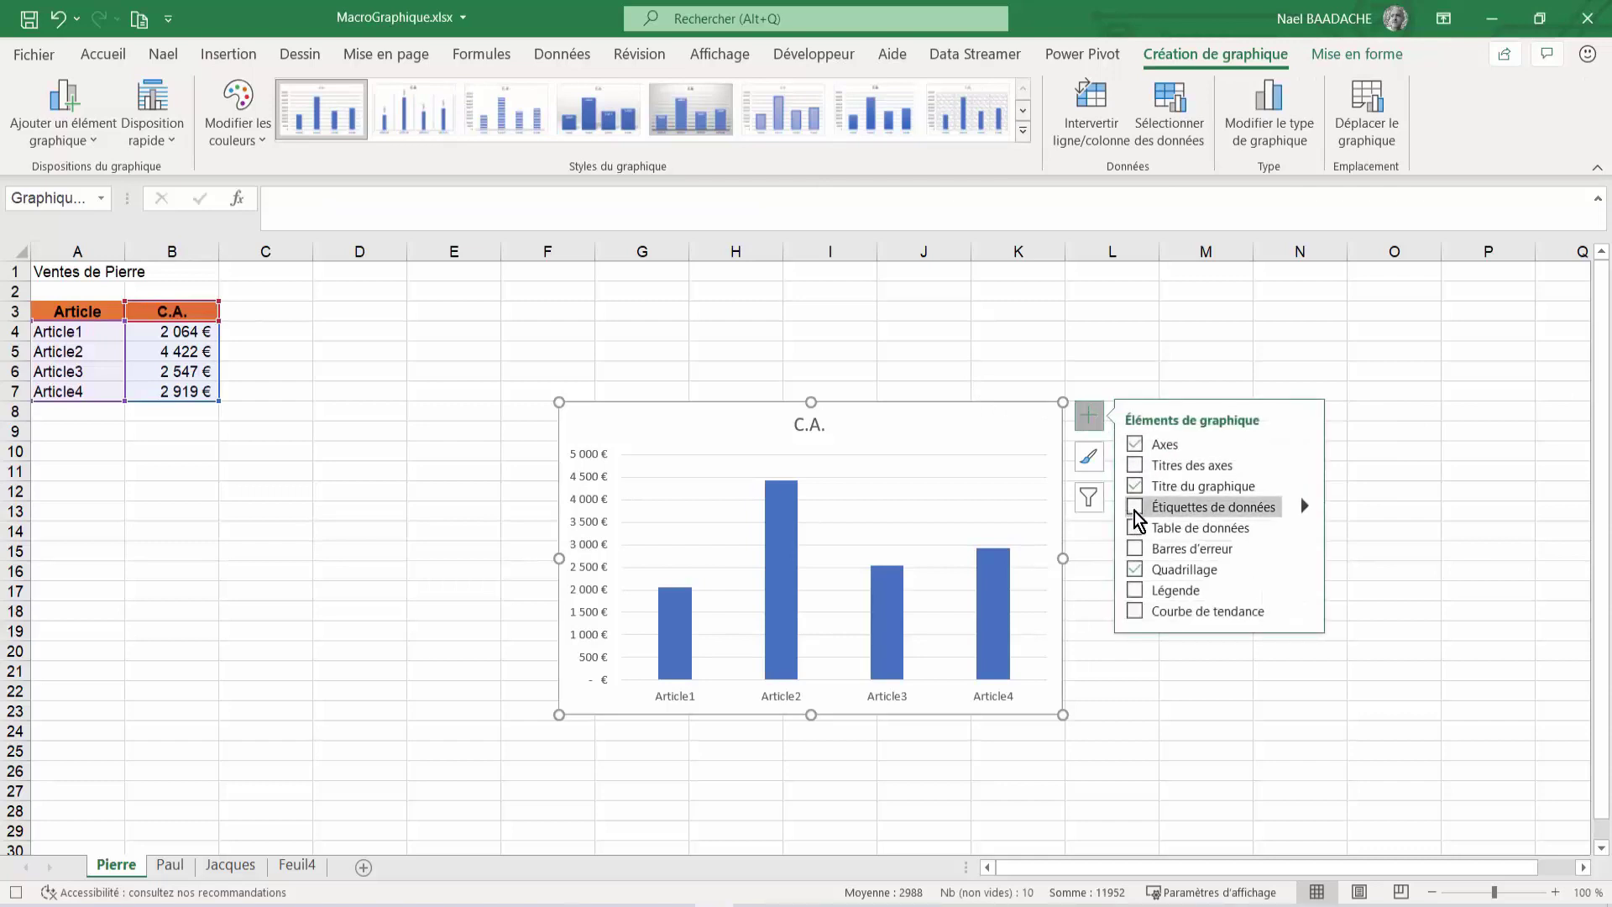
click(1135, 589)
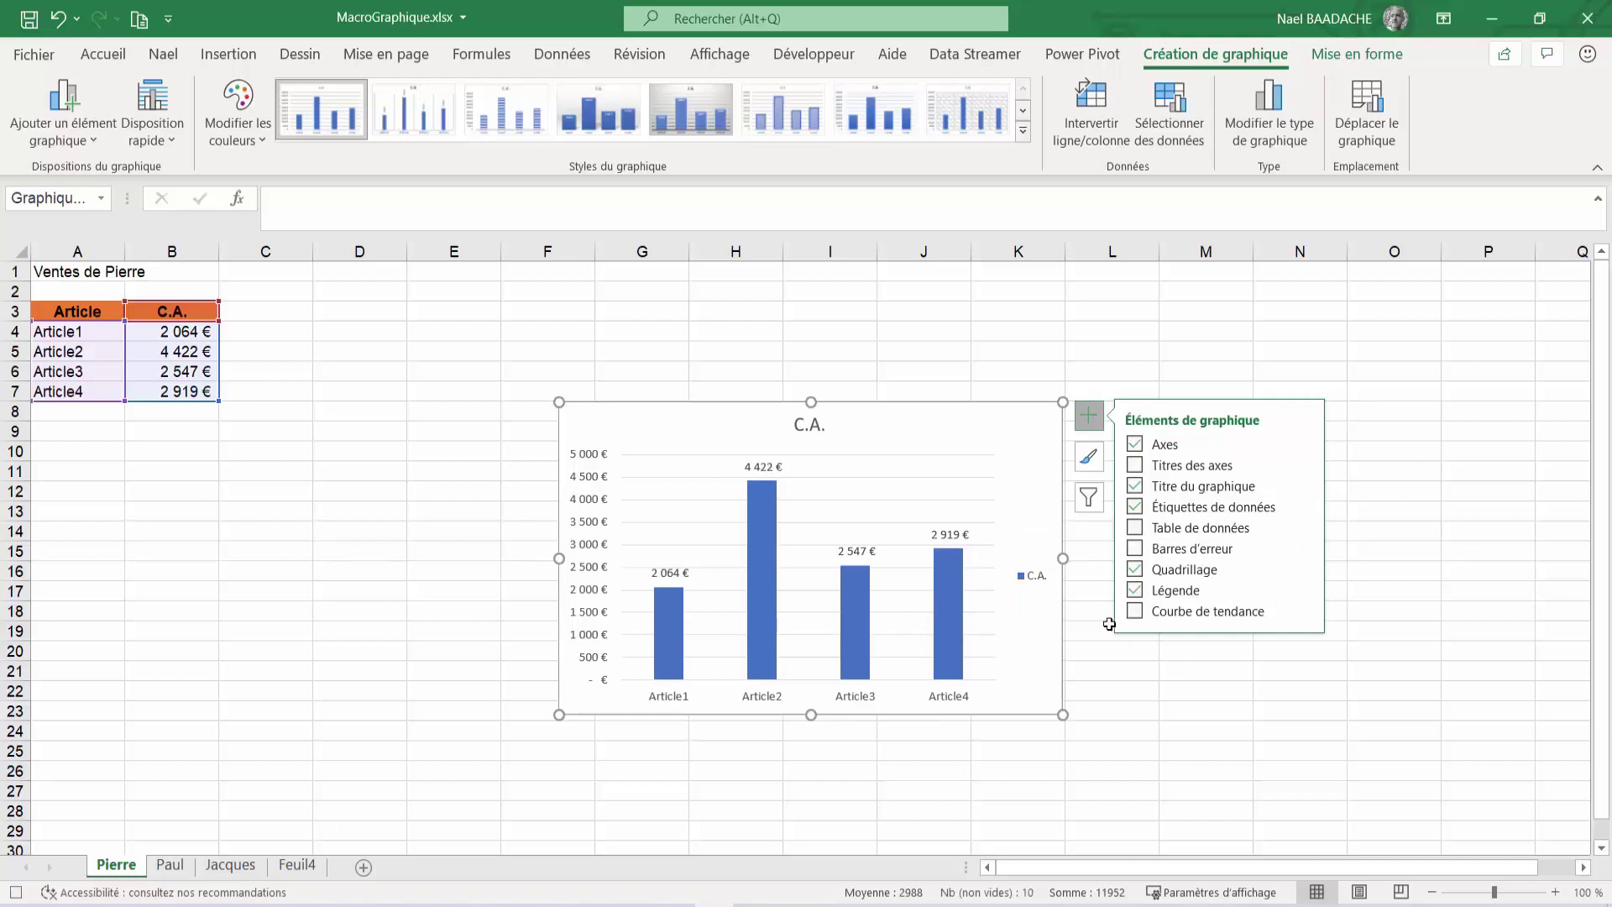
click(1304, 588)
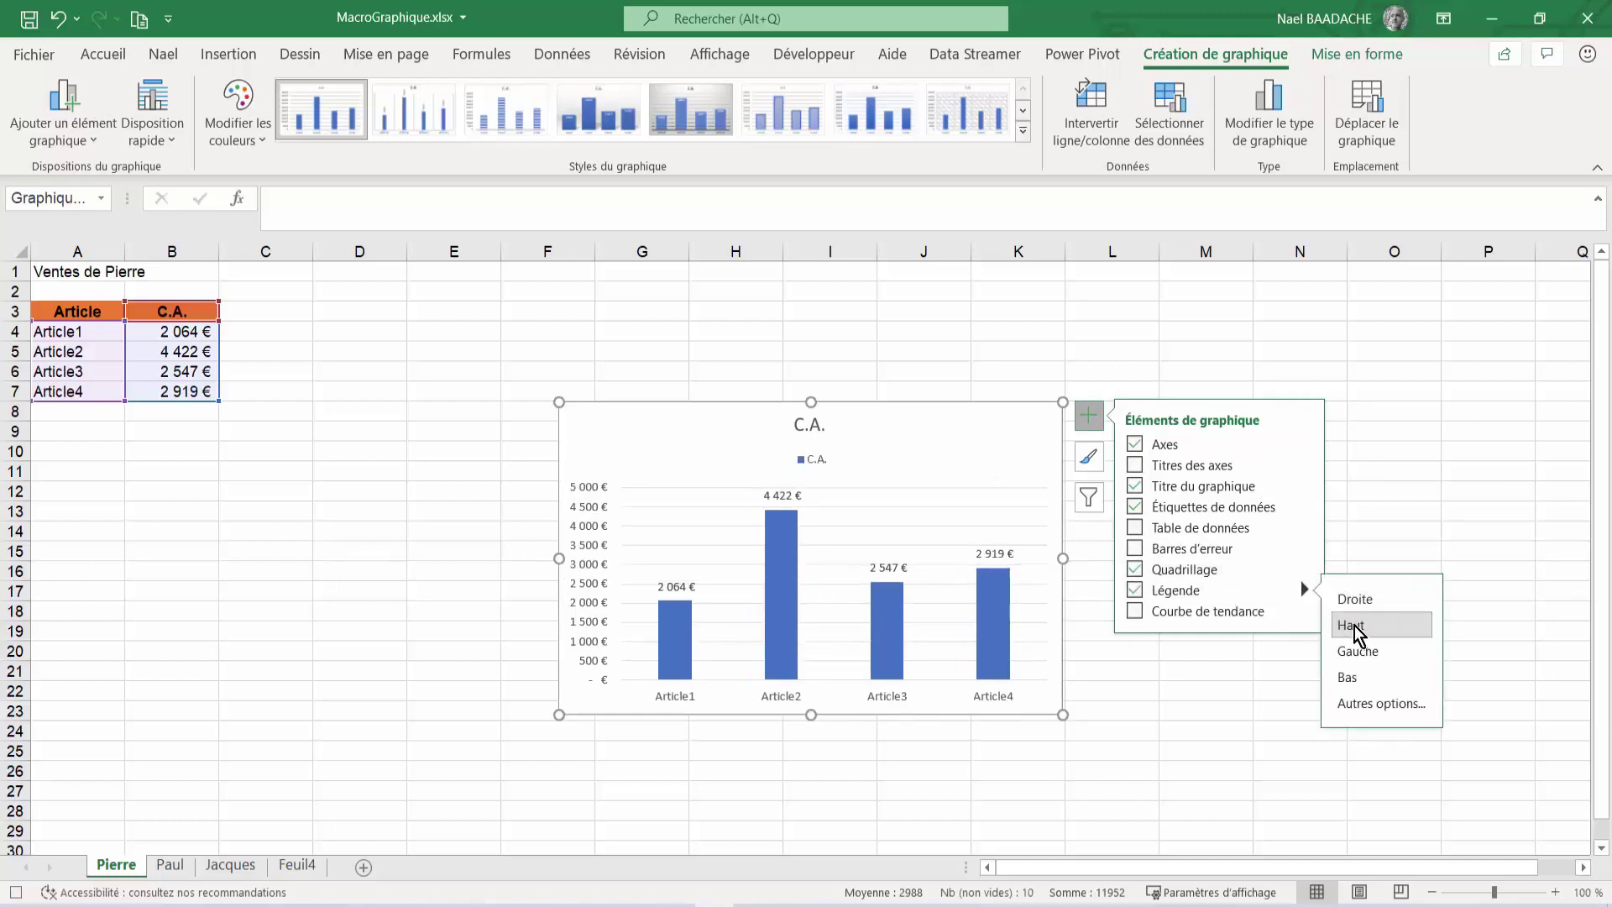
click(1357, 625)
click(808, 422)
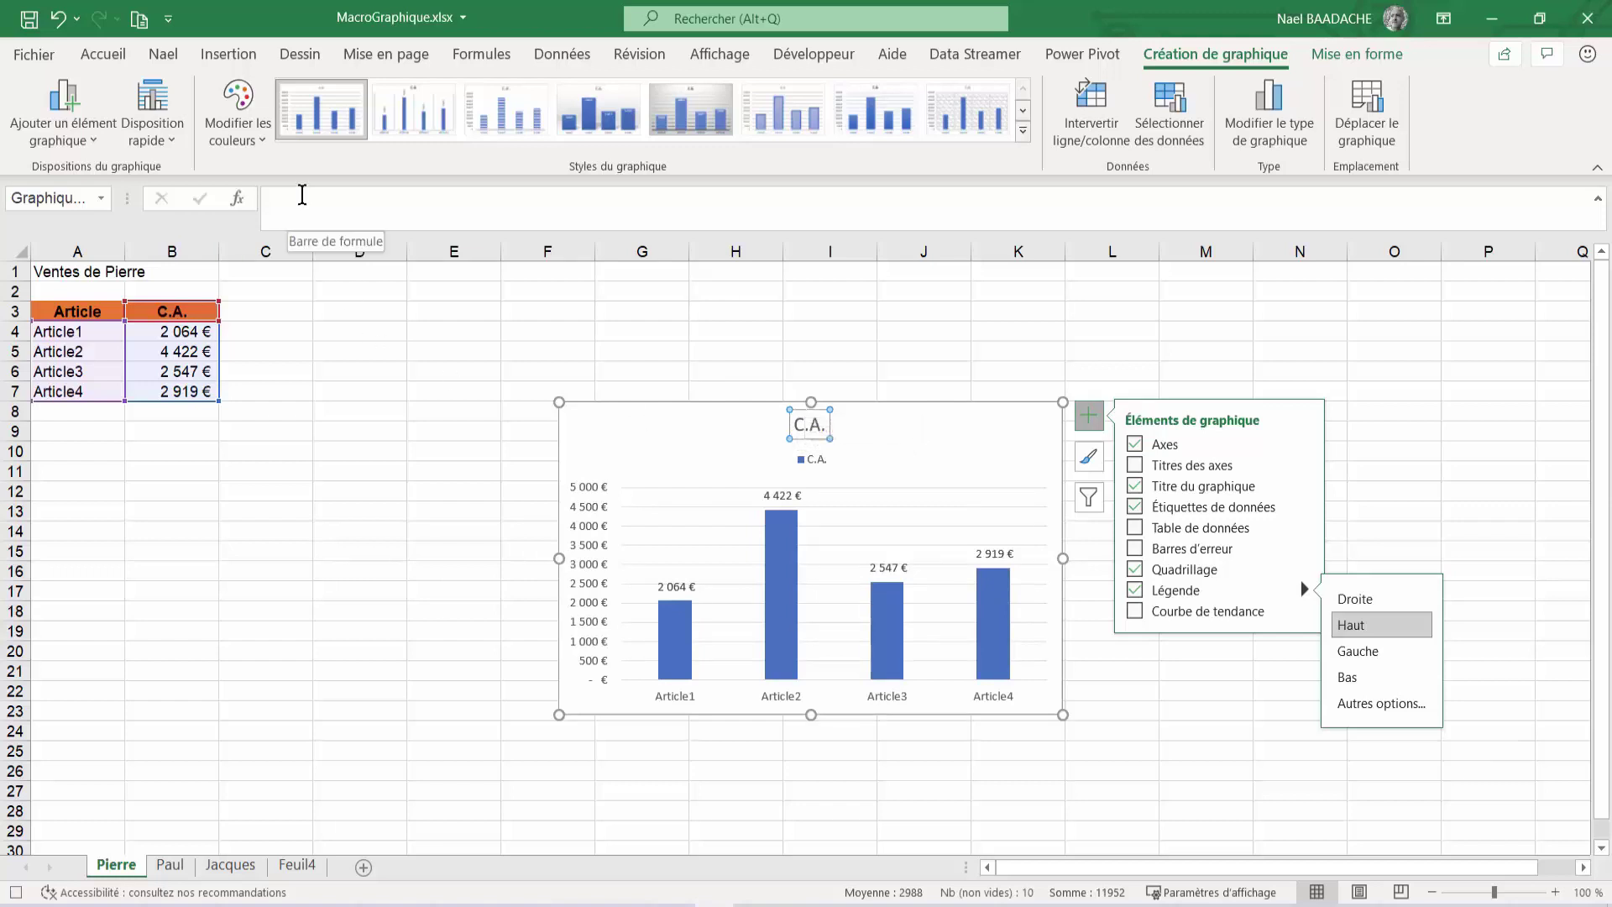
Link the chart title by formula to cell A1 so it reads 'Ventes de Pierre'.
click(302, 195)
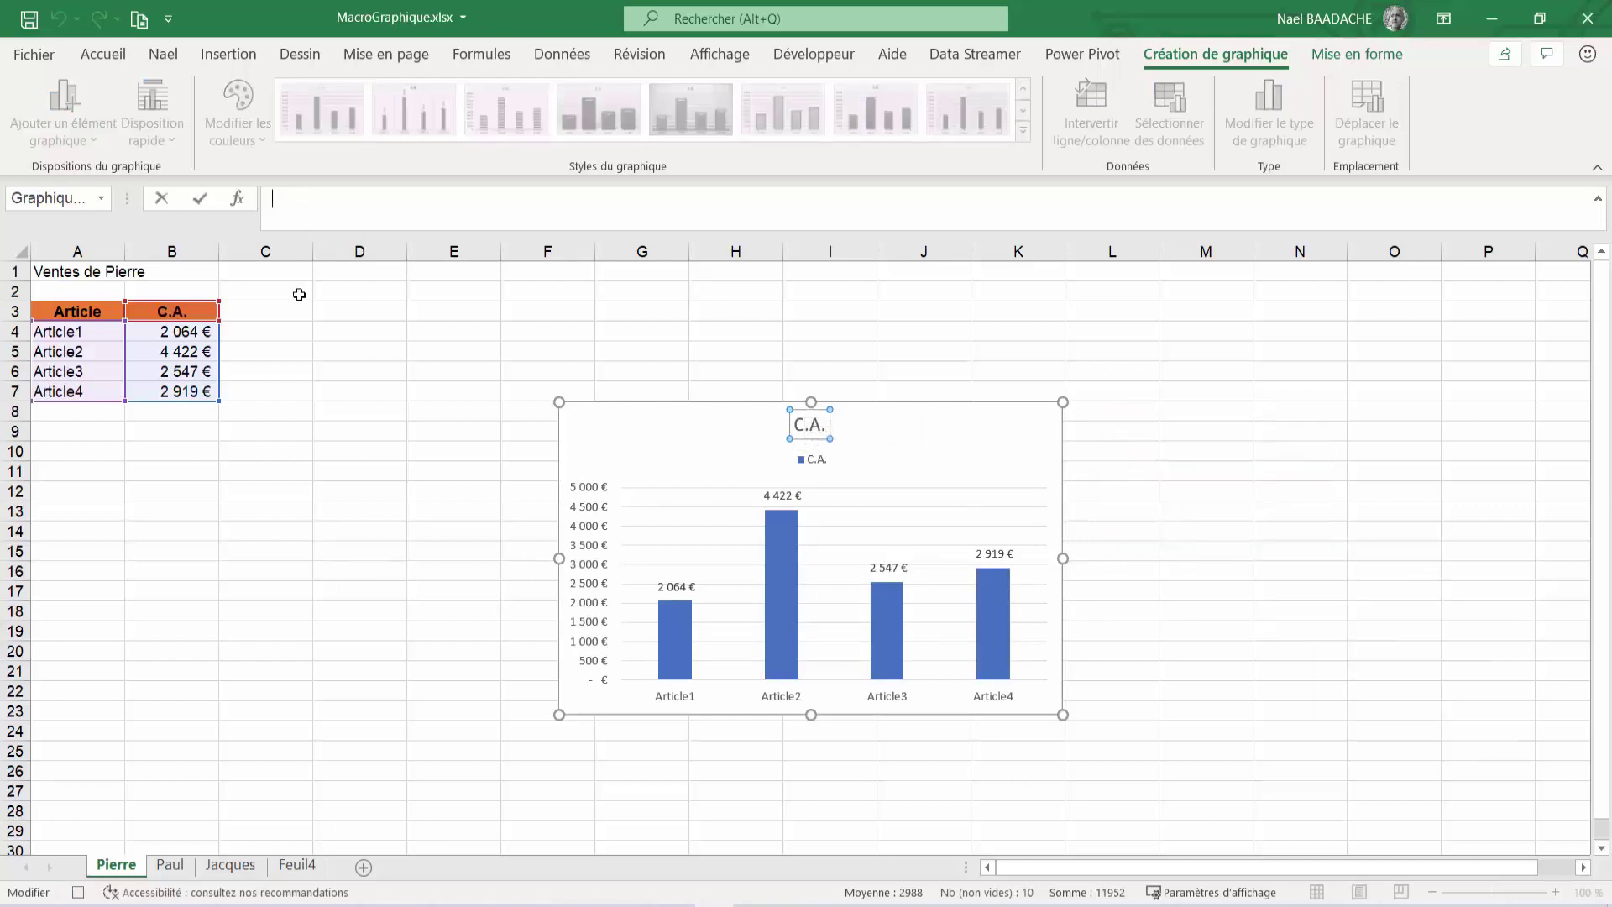
text(=)
click(61, 273)
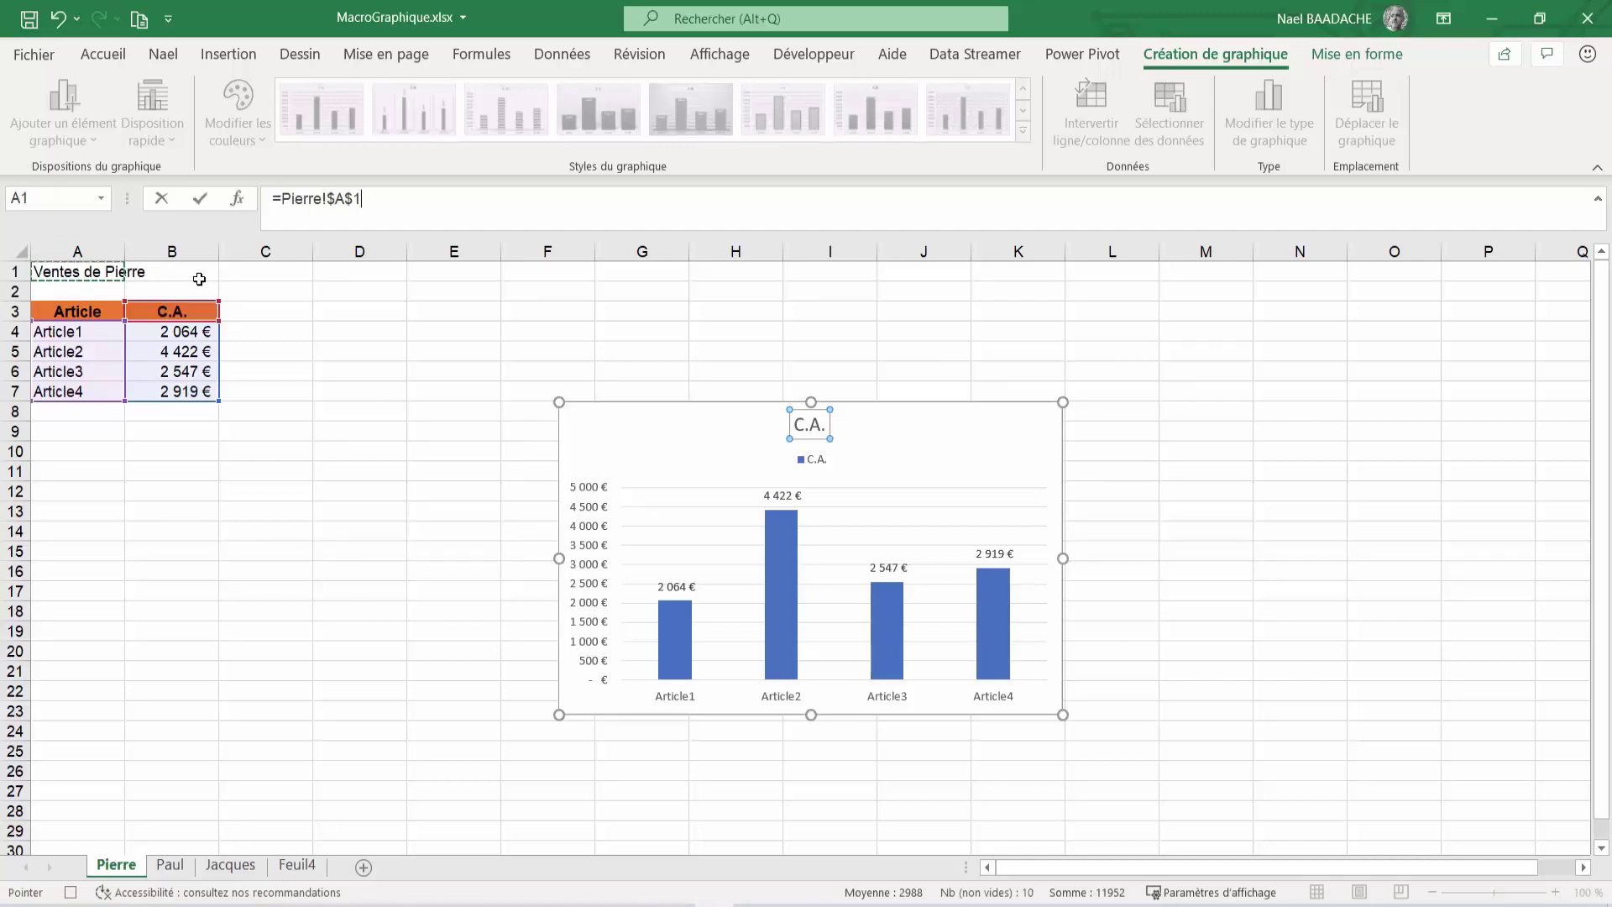
key(Return)
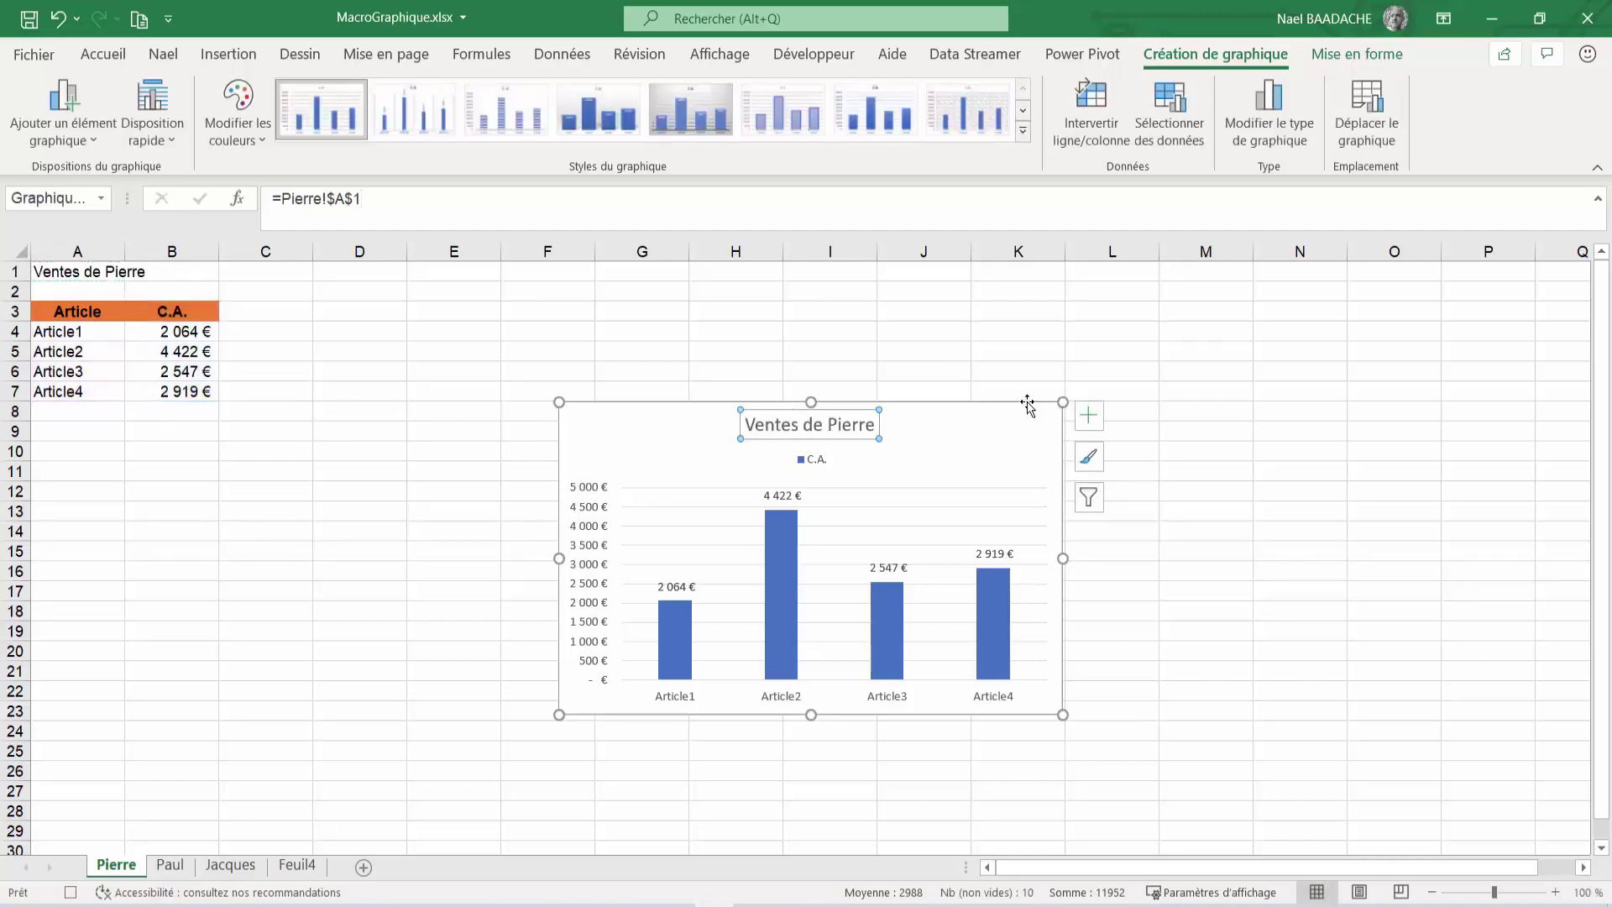
Apply chart Style 4 to the chart and stop the macro recording.
click(1026, 406)
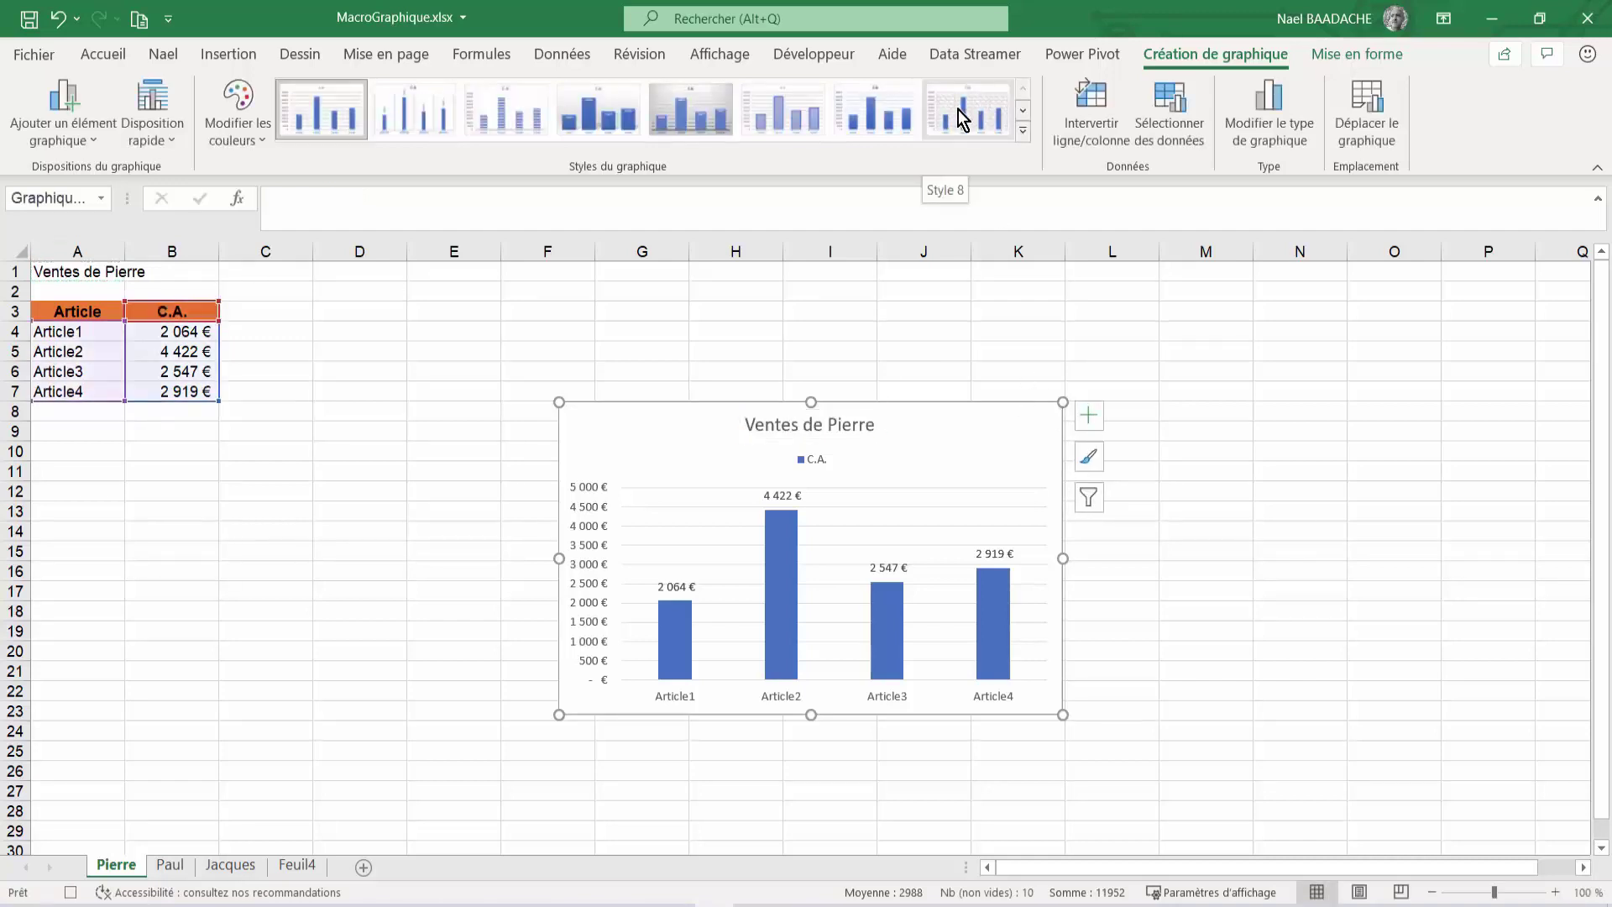
click(612, 109)
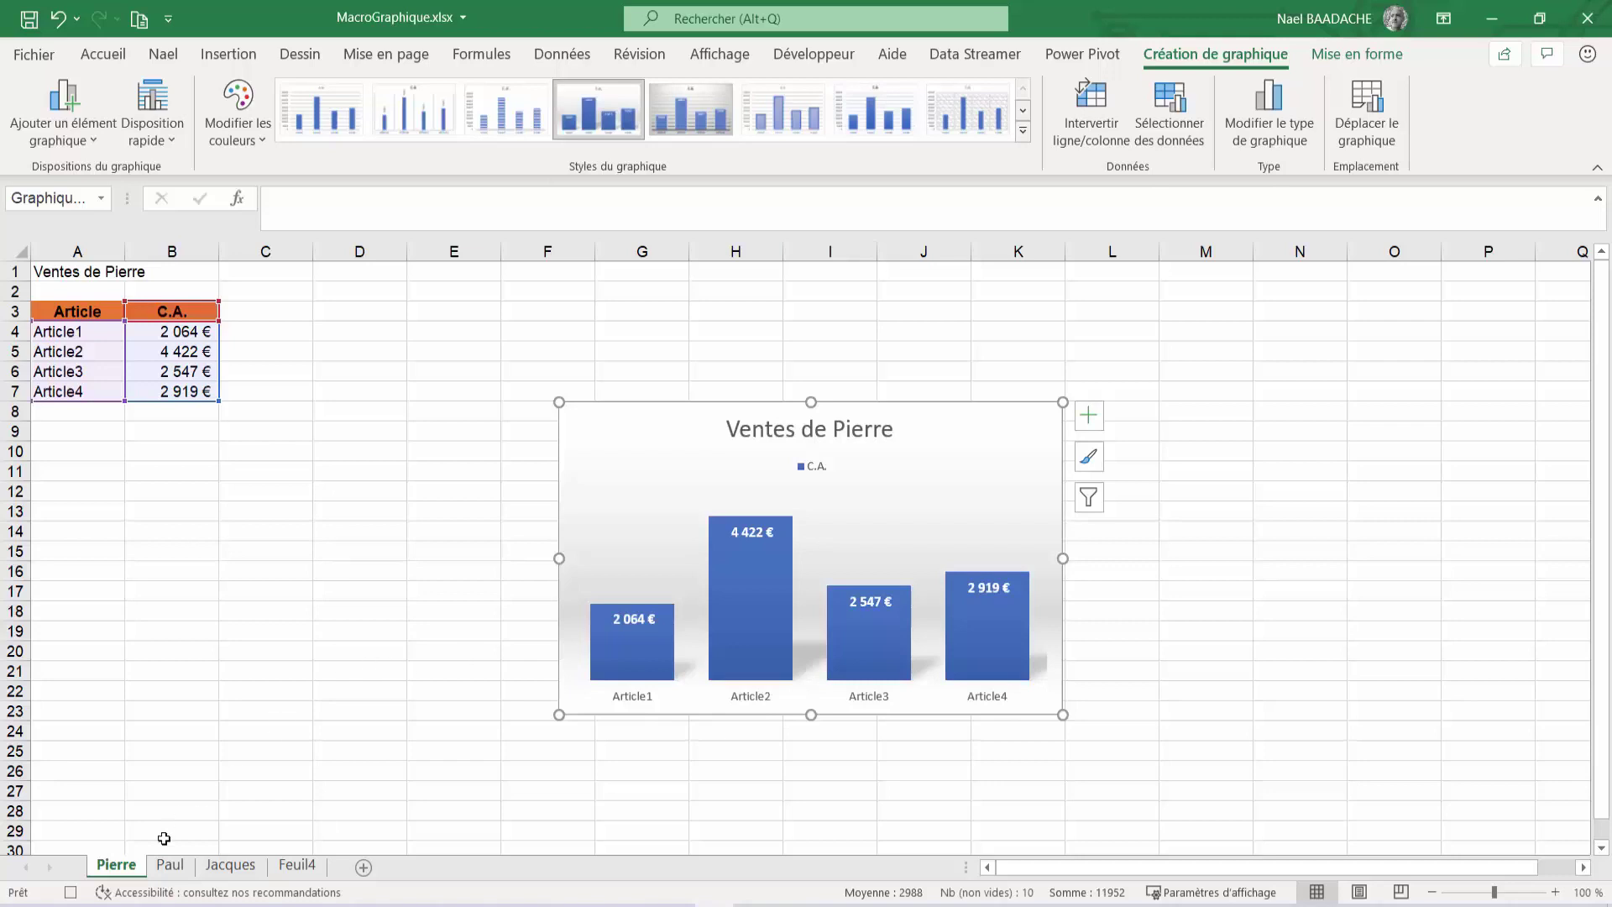
click(70, 893)
key(Escape)
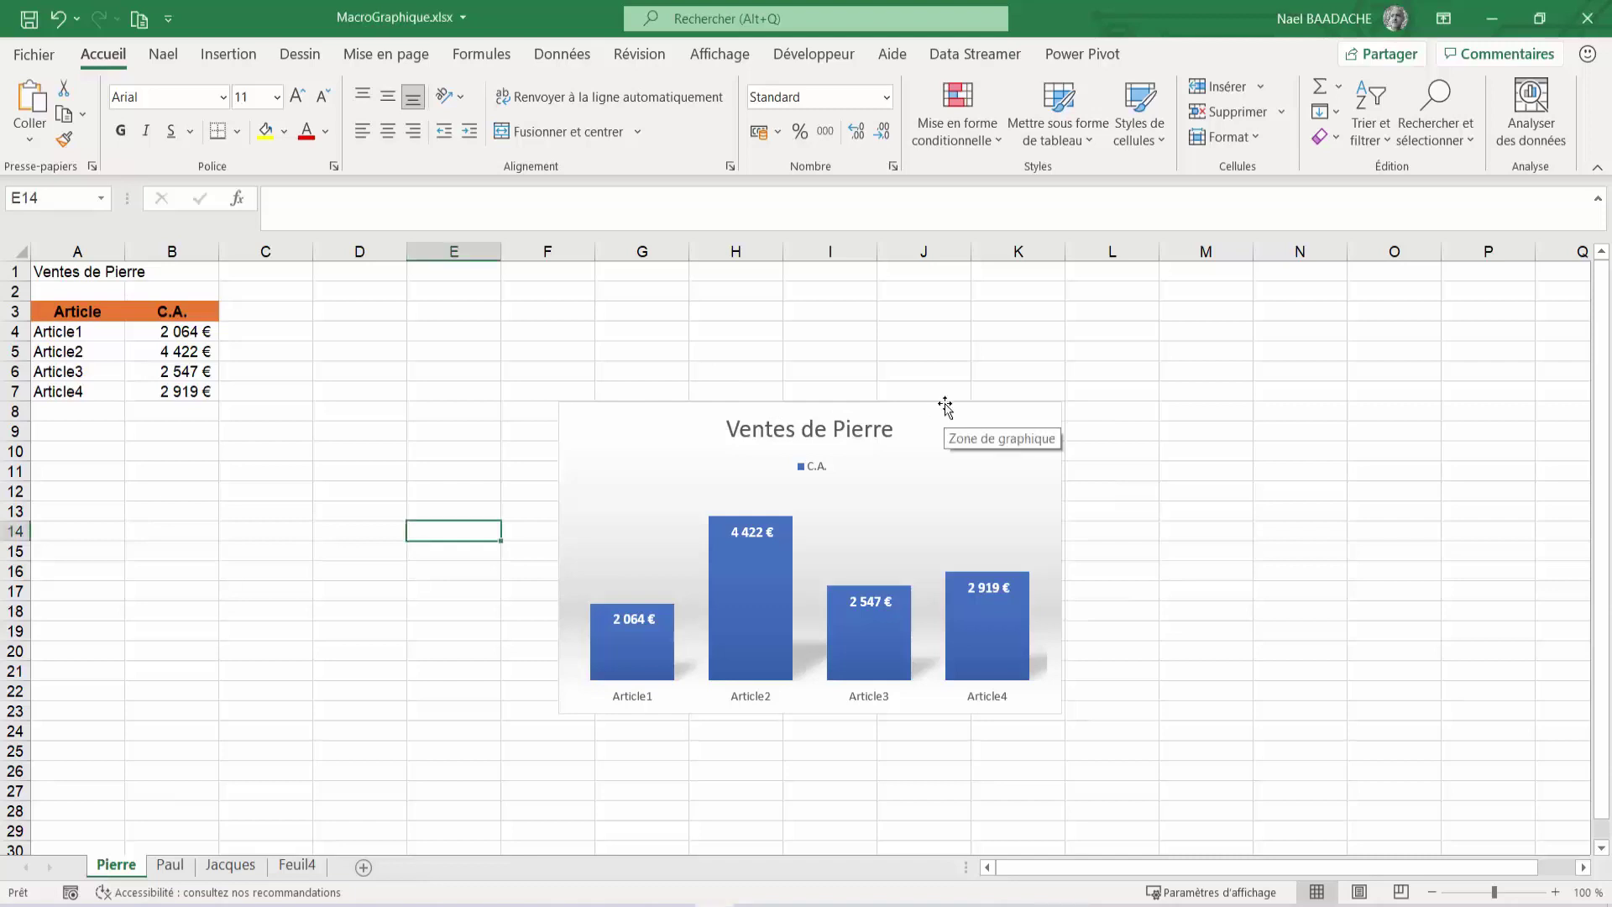
Browse the Paul, Jacques and Pierre sheets, checking the A1 sales heading on Jacques.
click(945, 406)
click(376, 529)
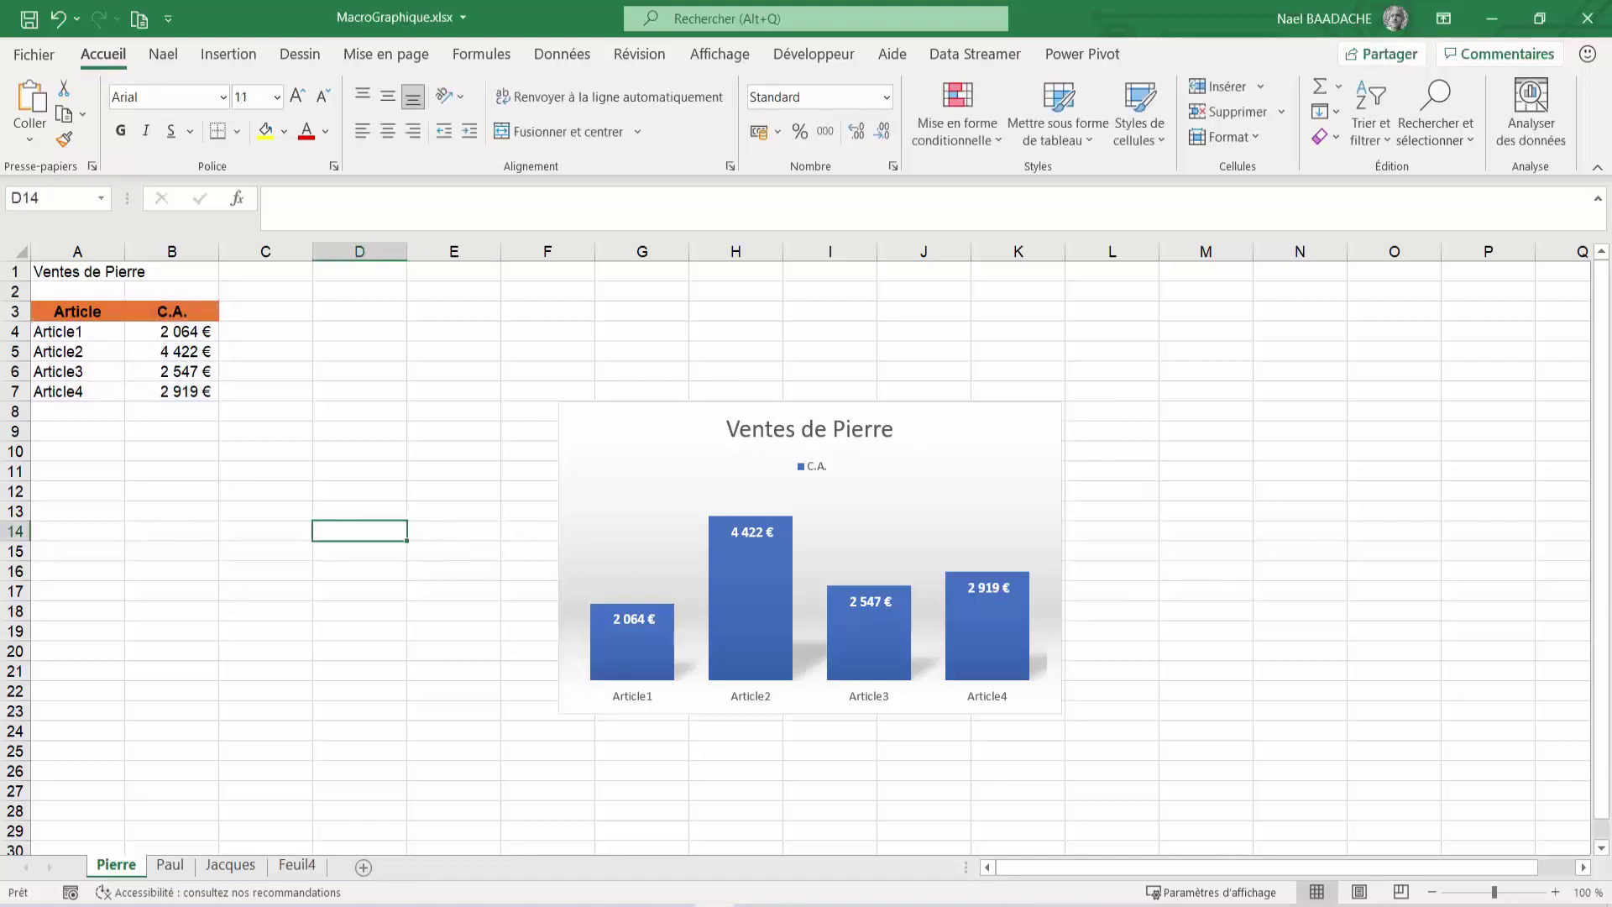
click(797, 658)
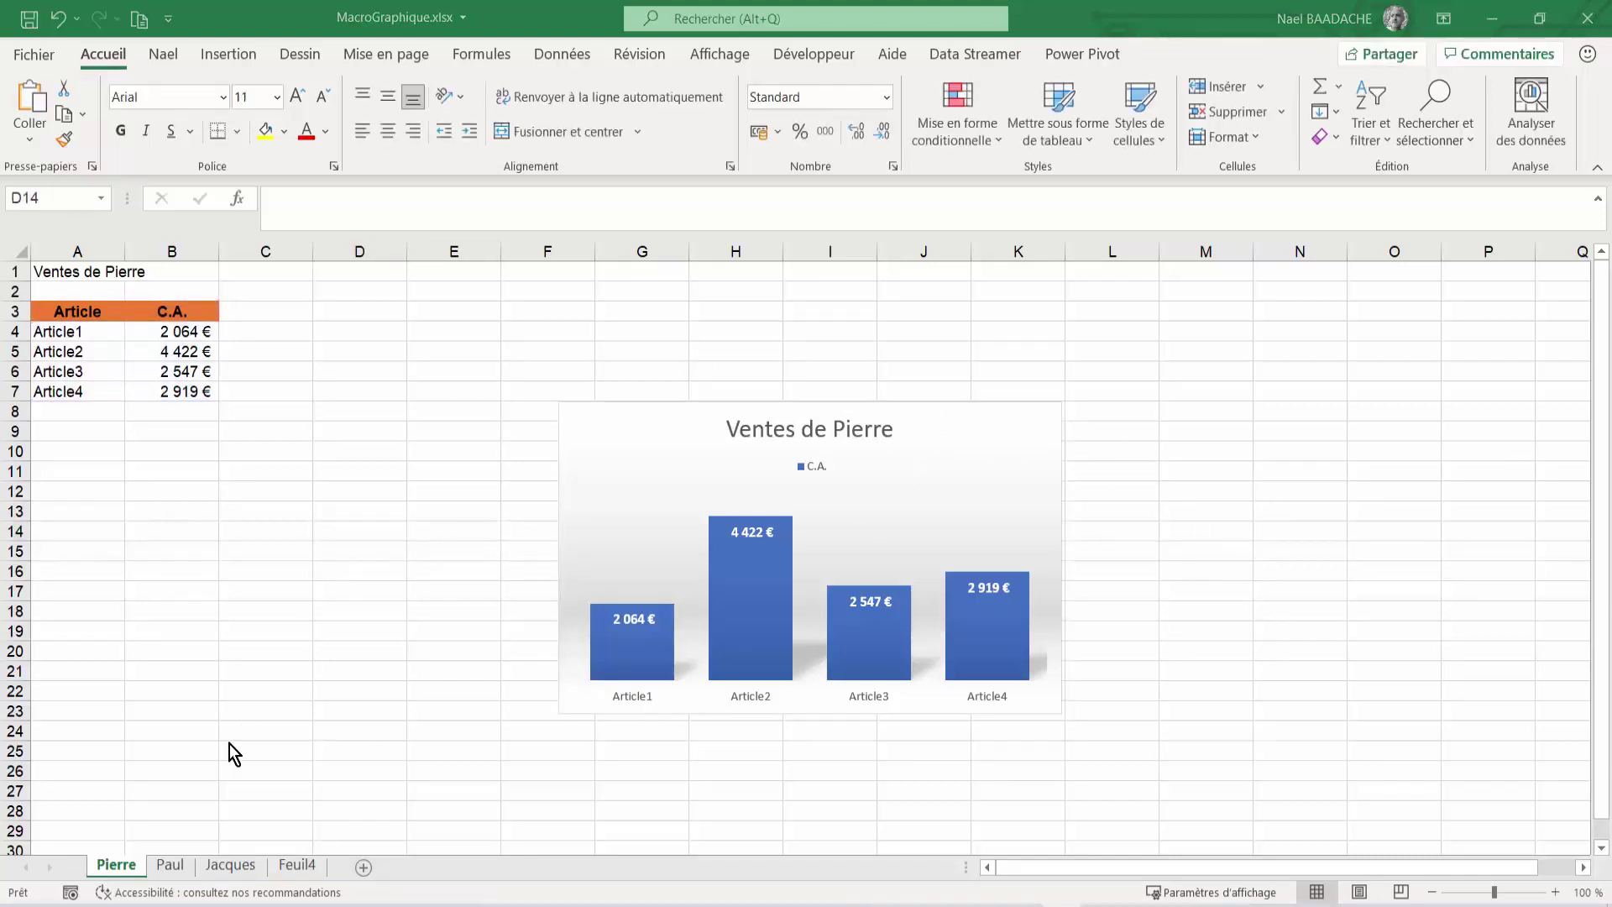
click(170, 864)
click(230, 865)
click(116, 865)
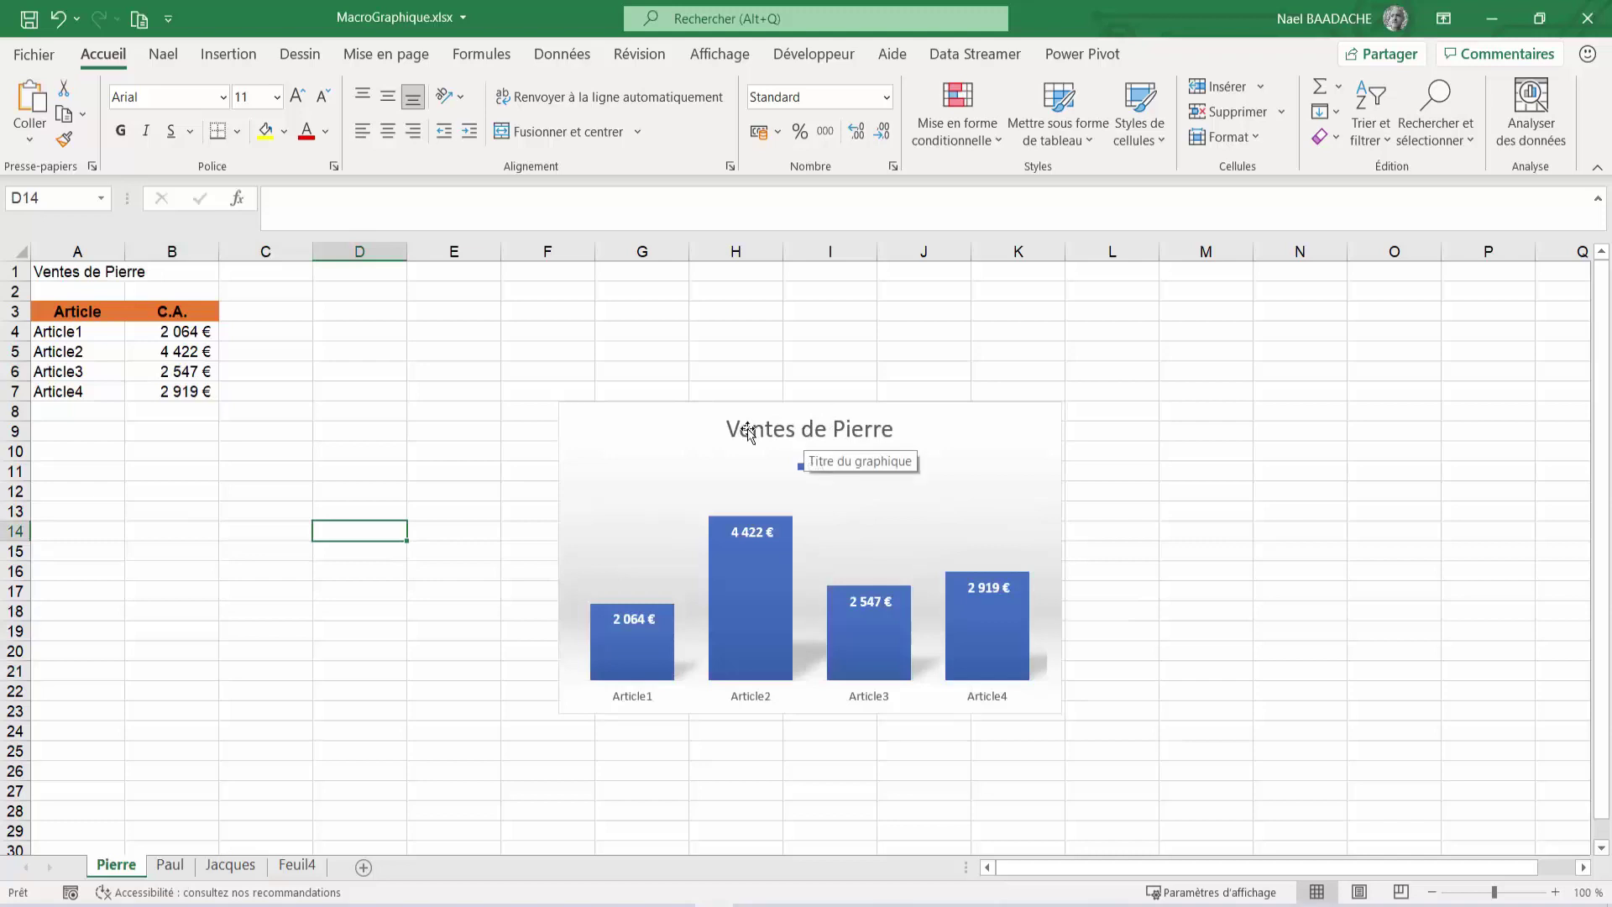
click(179, 866)
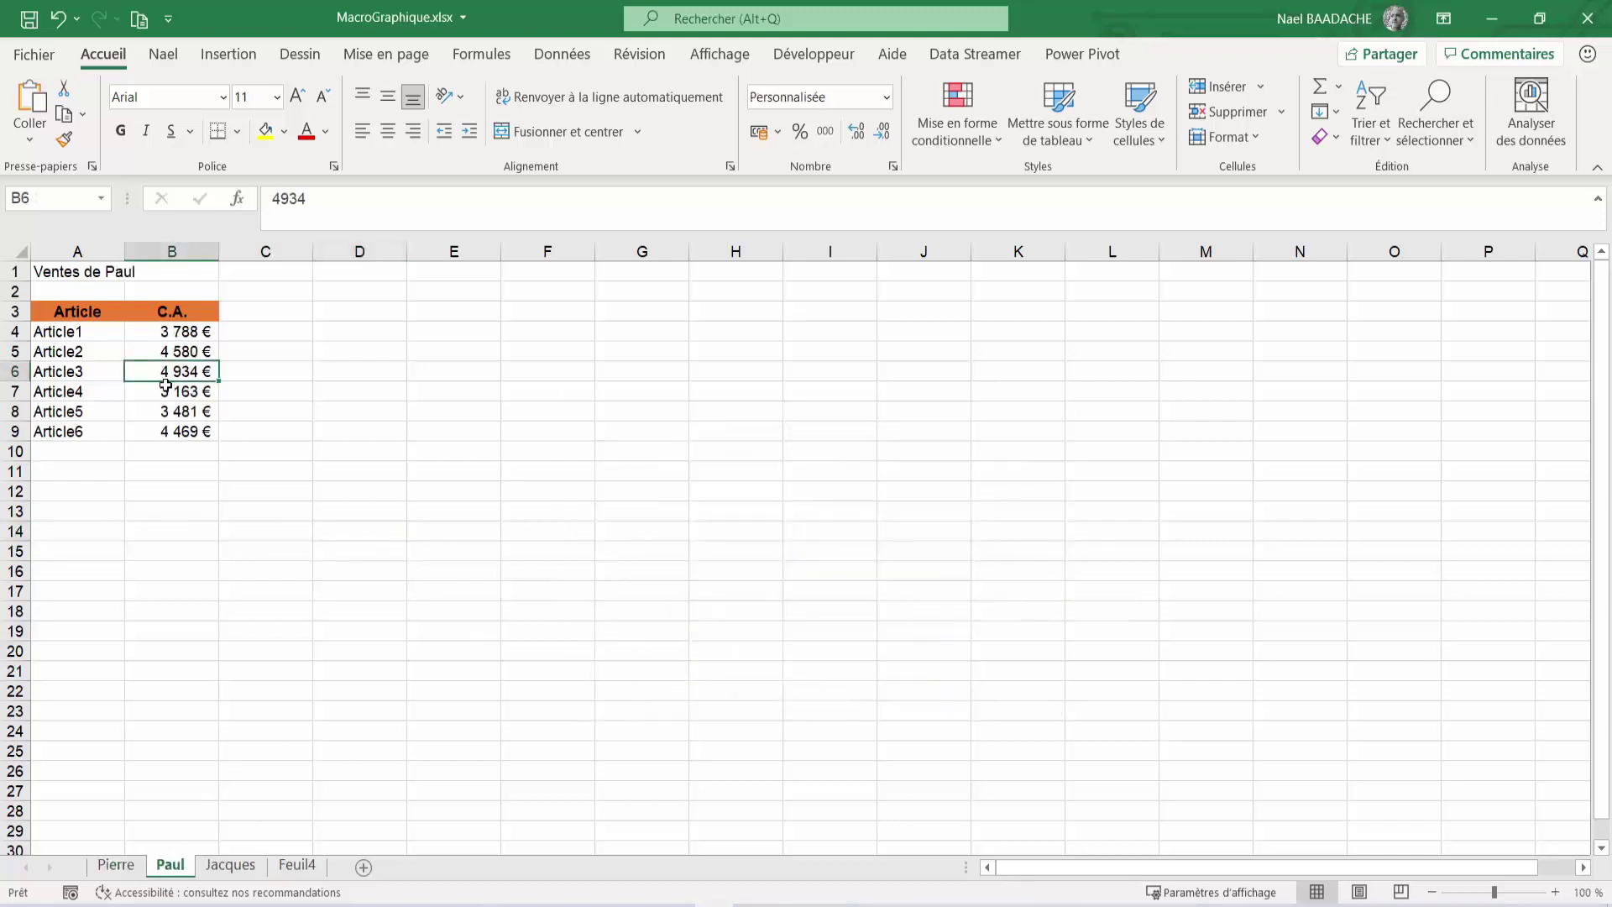
click(231, 866)
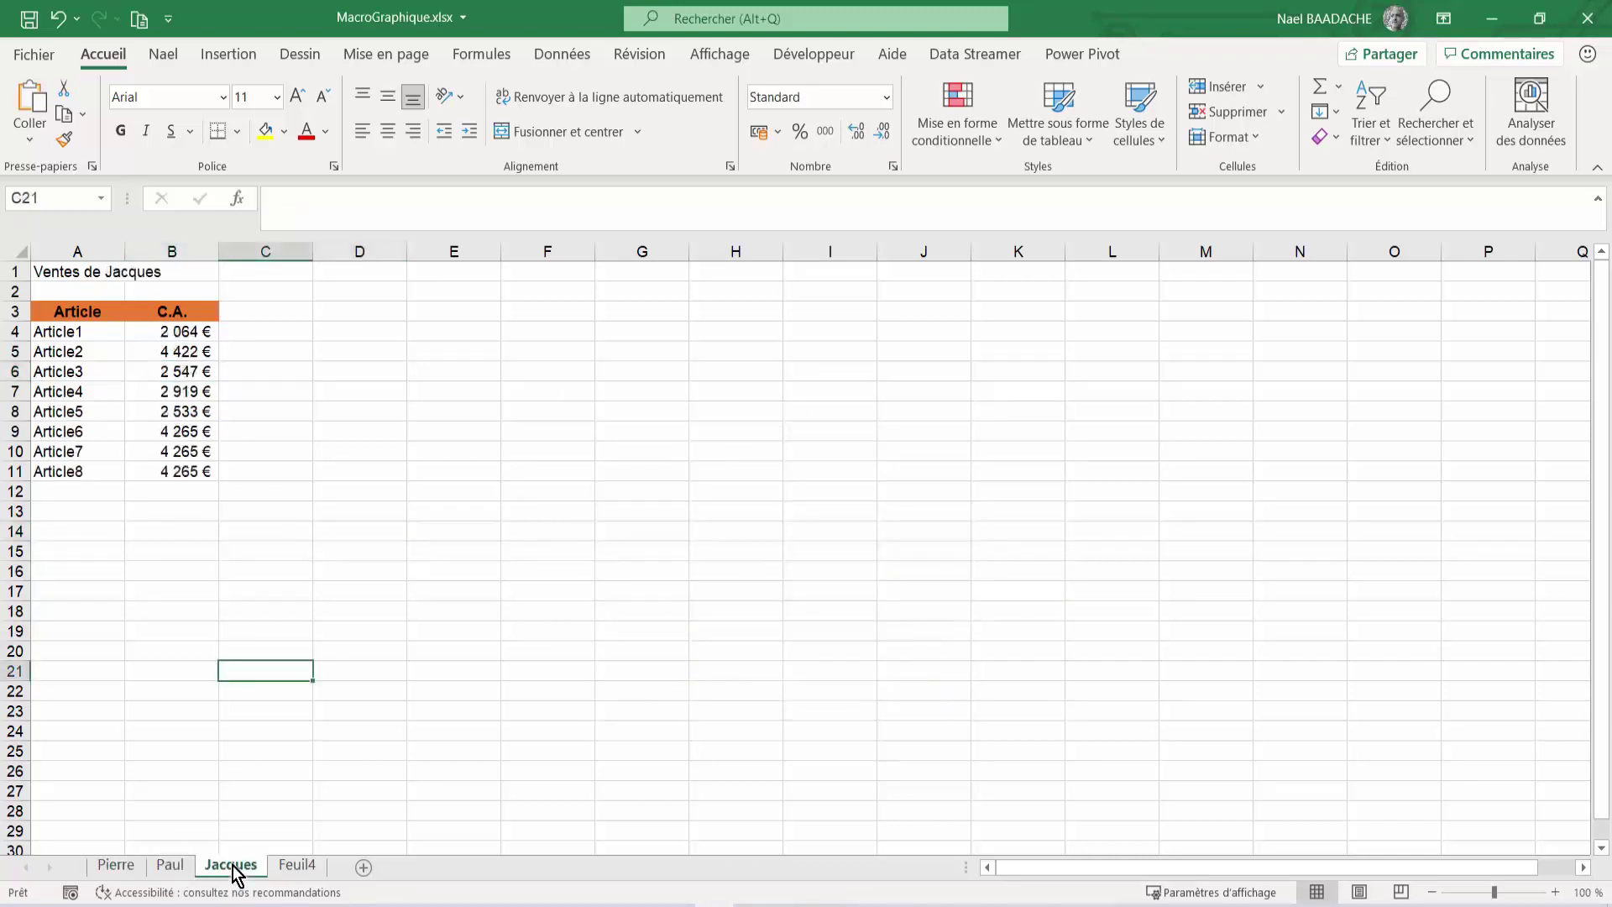
click(57, 272)
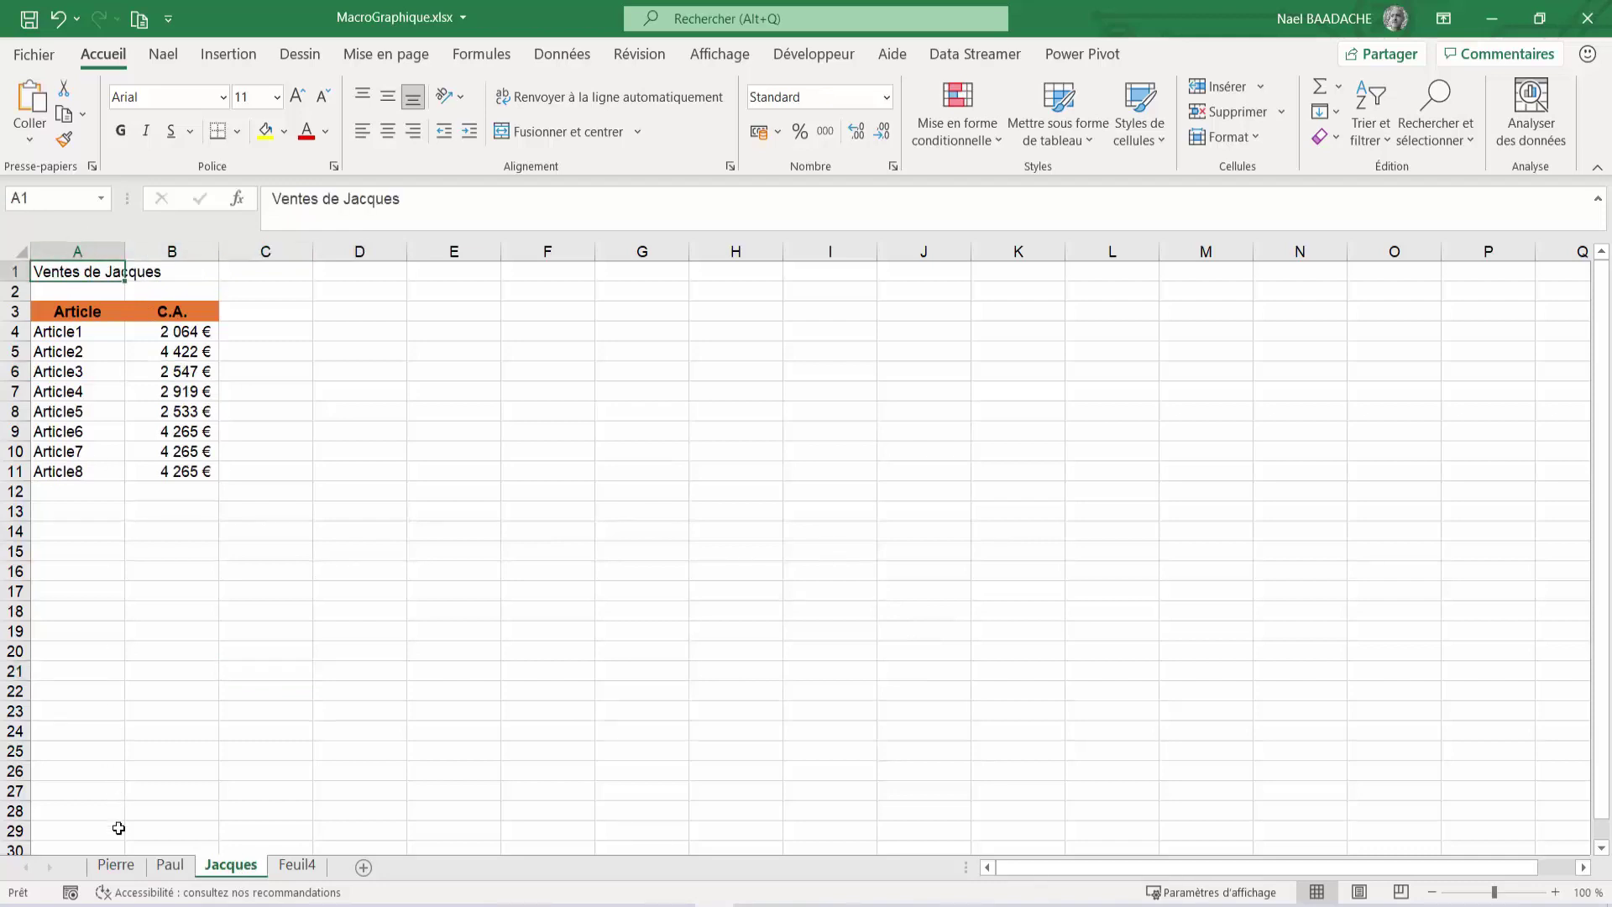
click(116, 865)
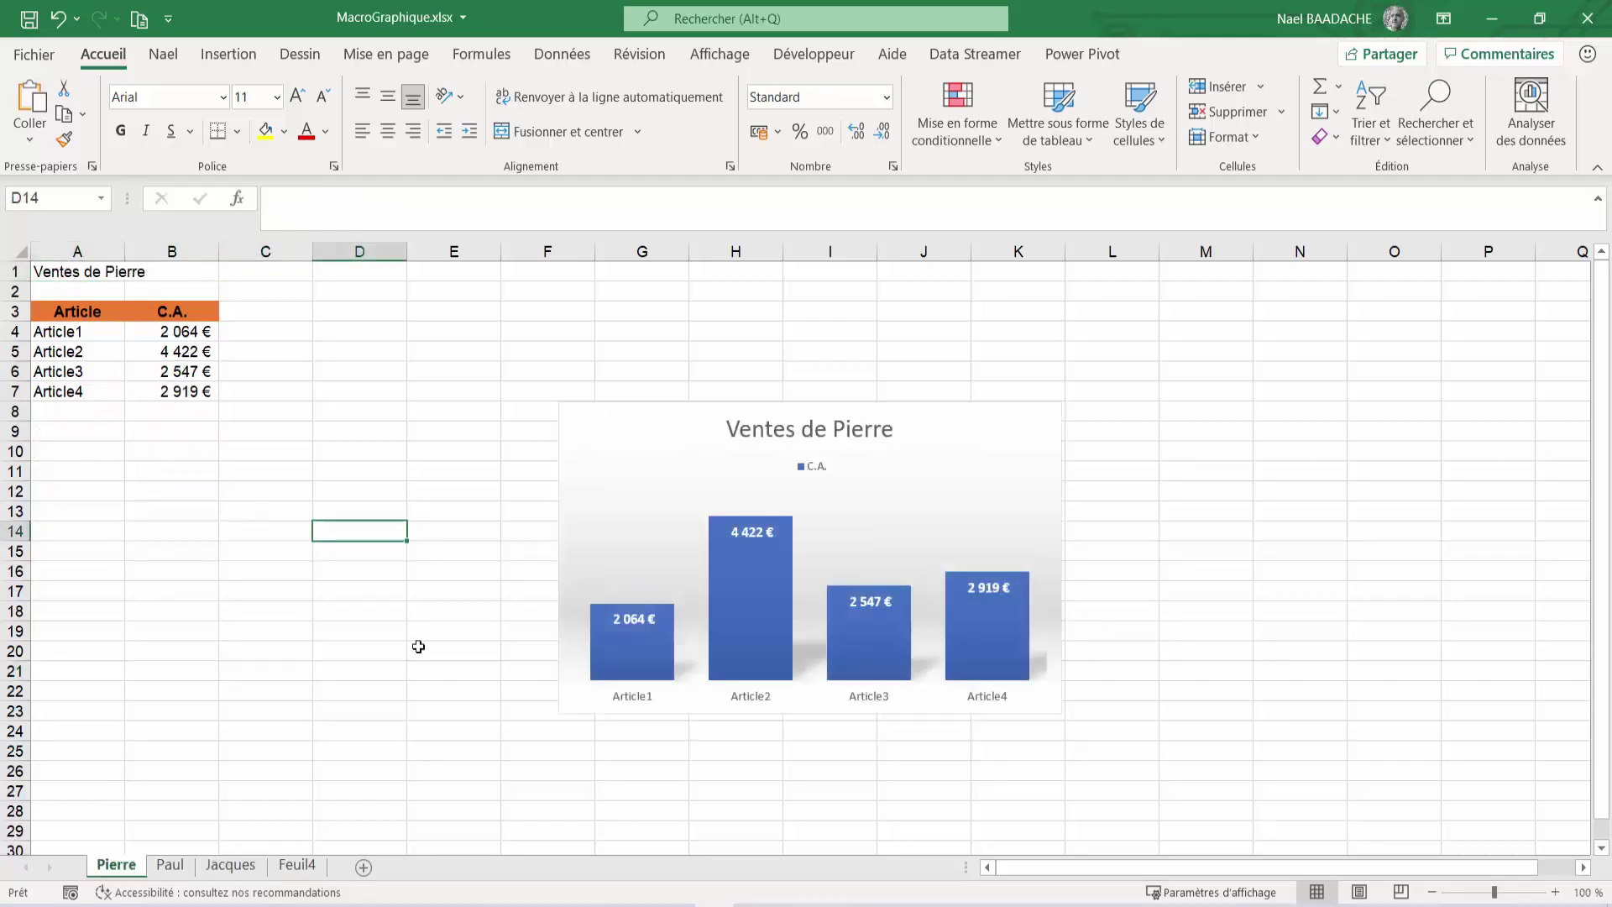
Open the recorded CreationGraphique code via Développeur > Macros > Modifier.
click(840, 59)
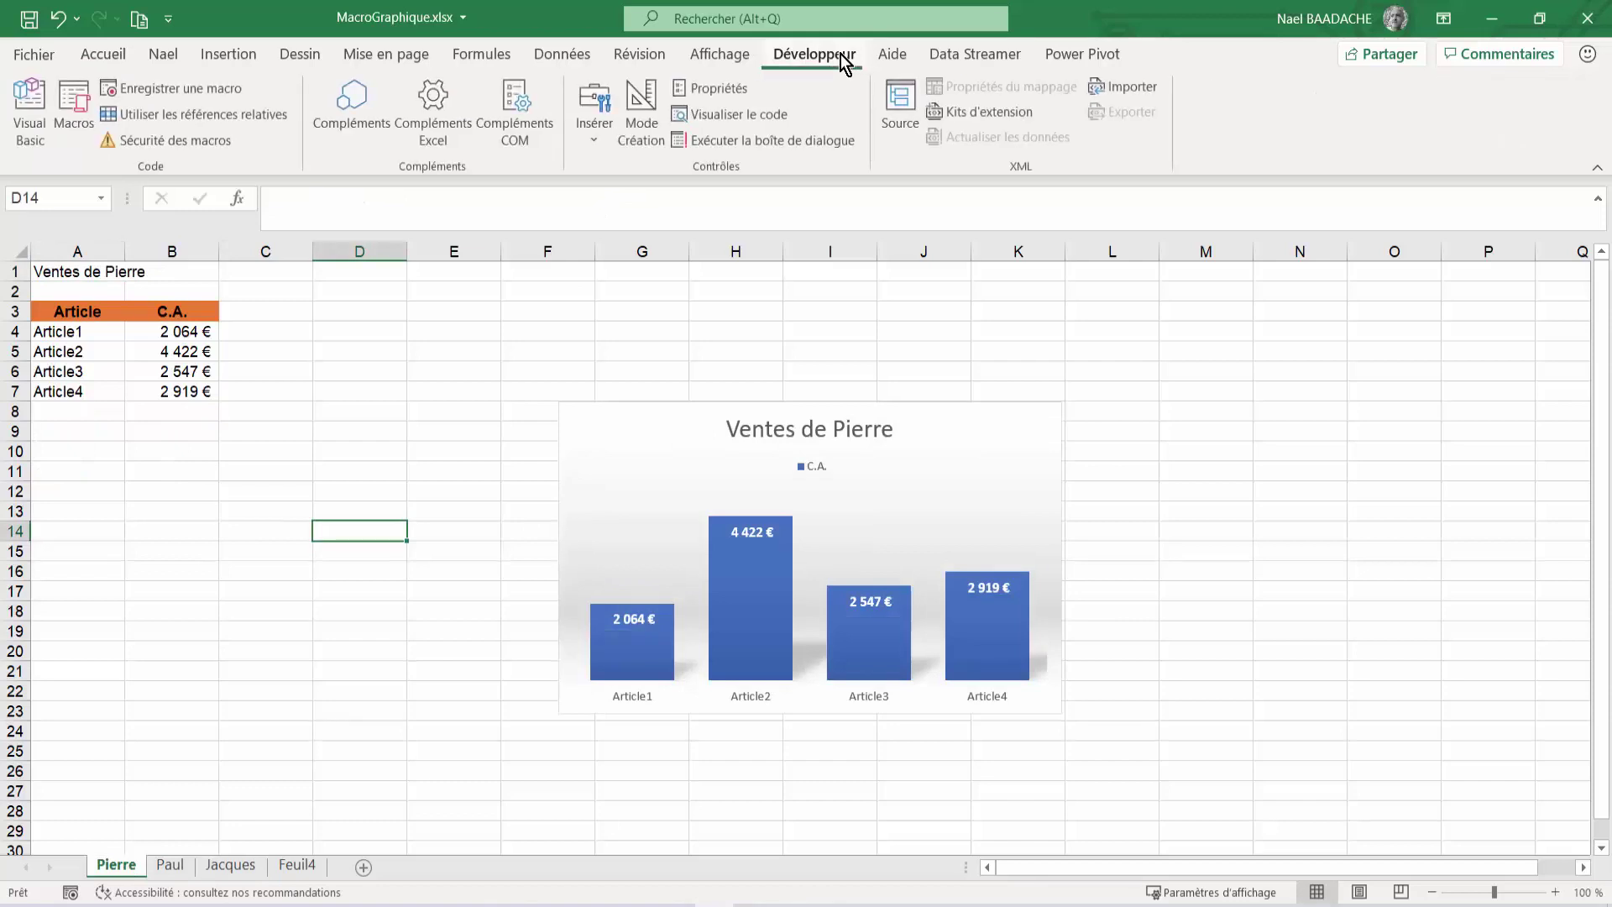
click(73, 103)
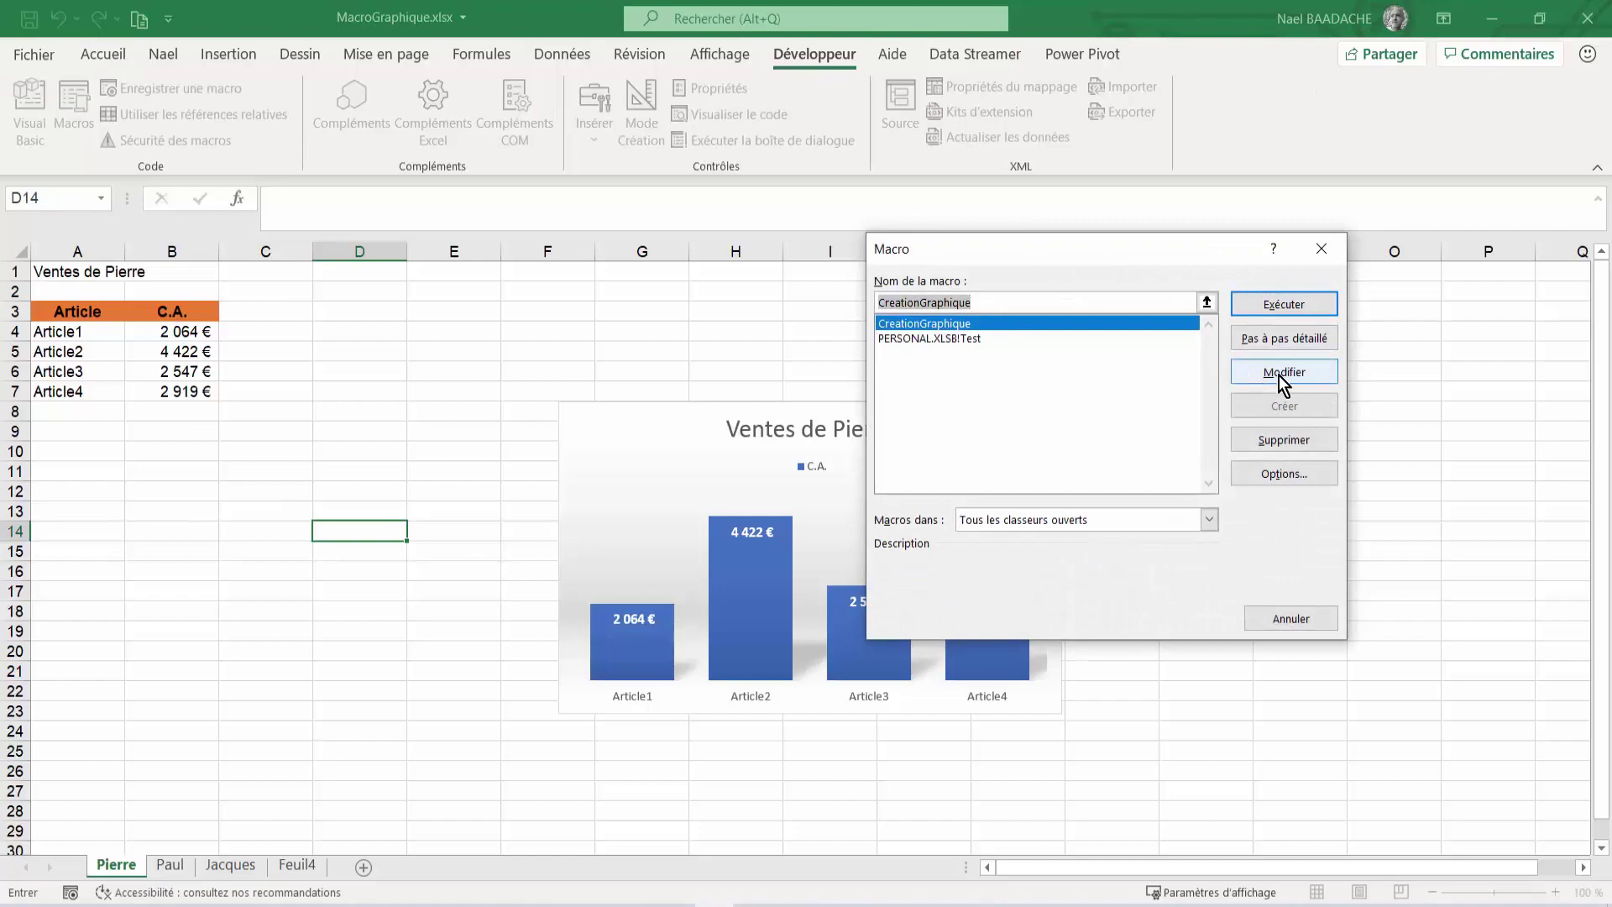
click(1277, 374)
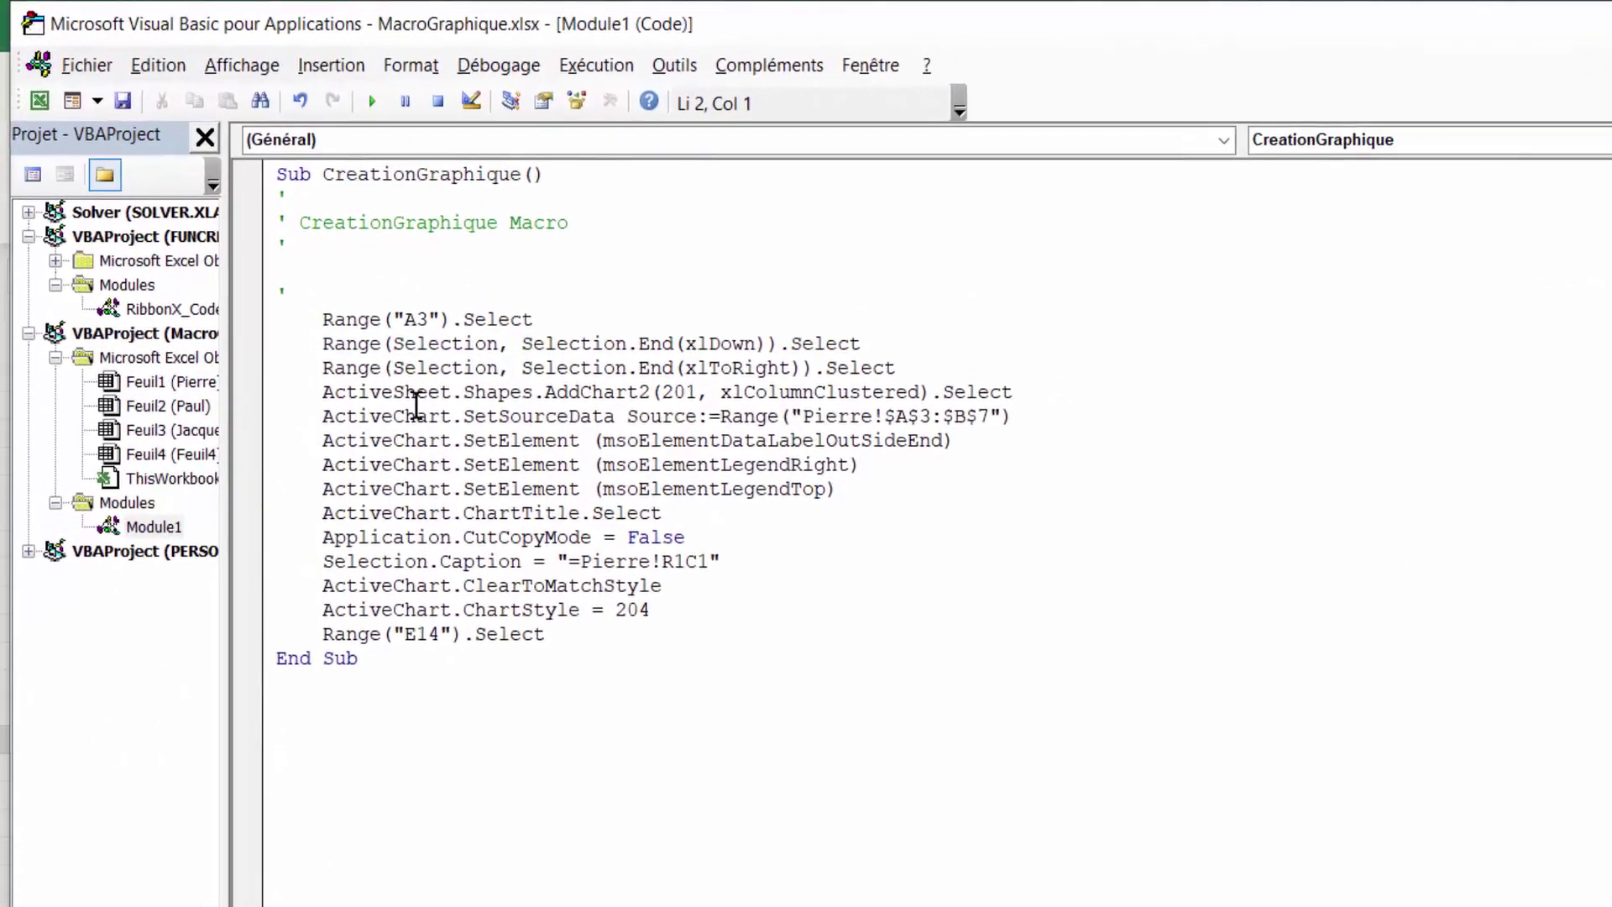
Delete the SetSourceData line for Pierre!$A$3:$B$7 and fix the following line's indentation.
drag(326, 420, 1044, 411)
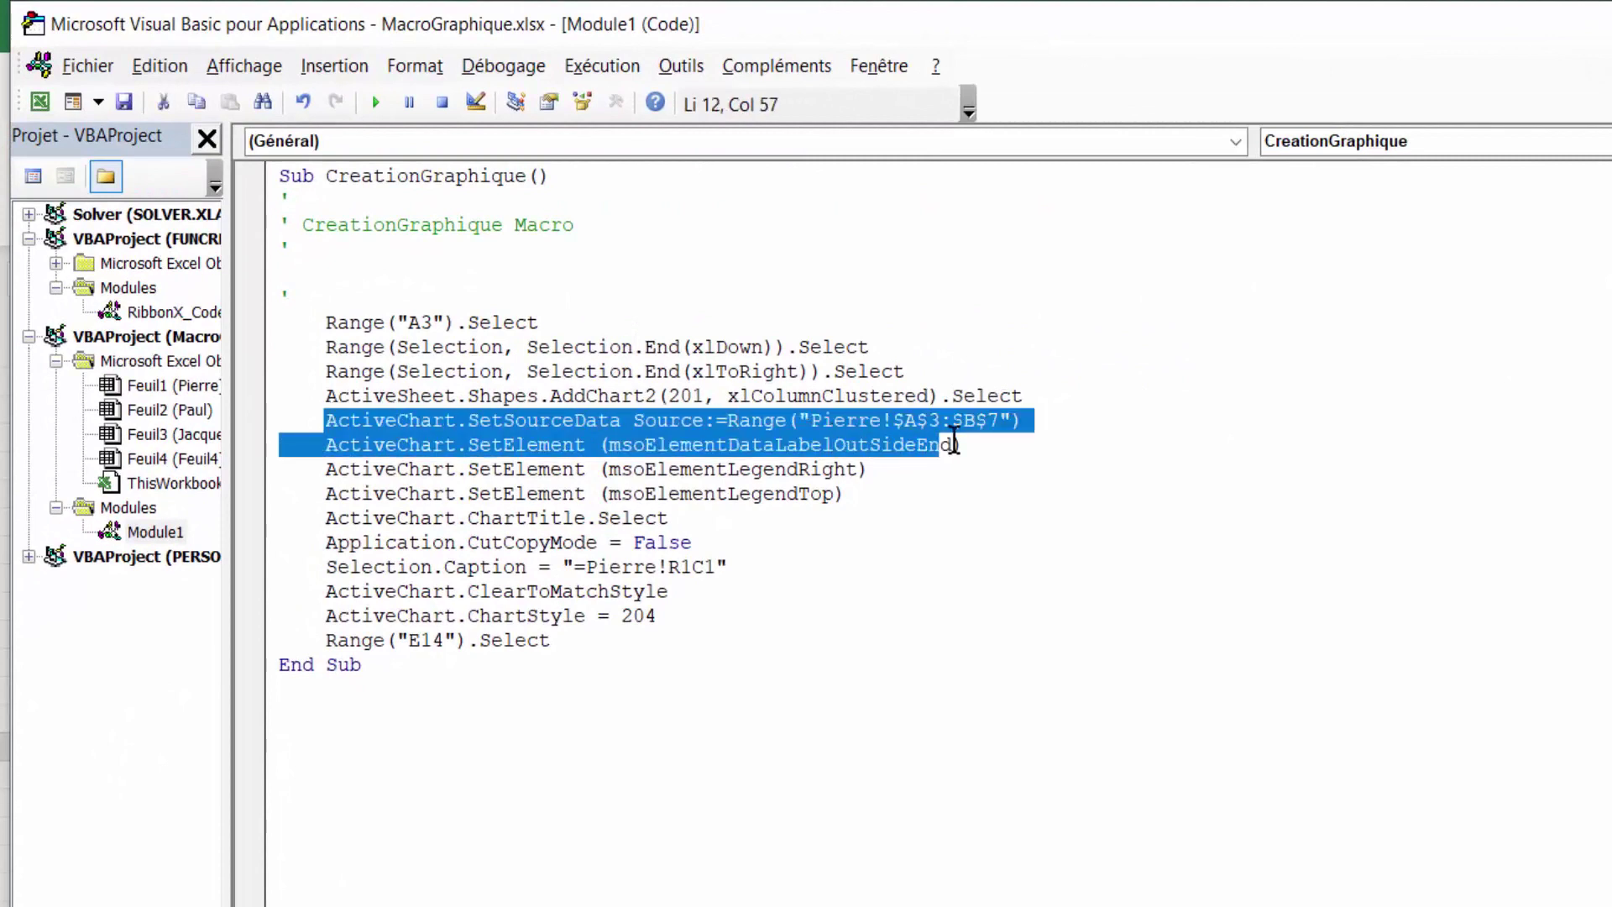
click(1044, 410)
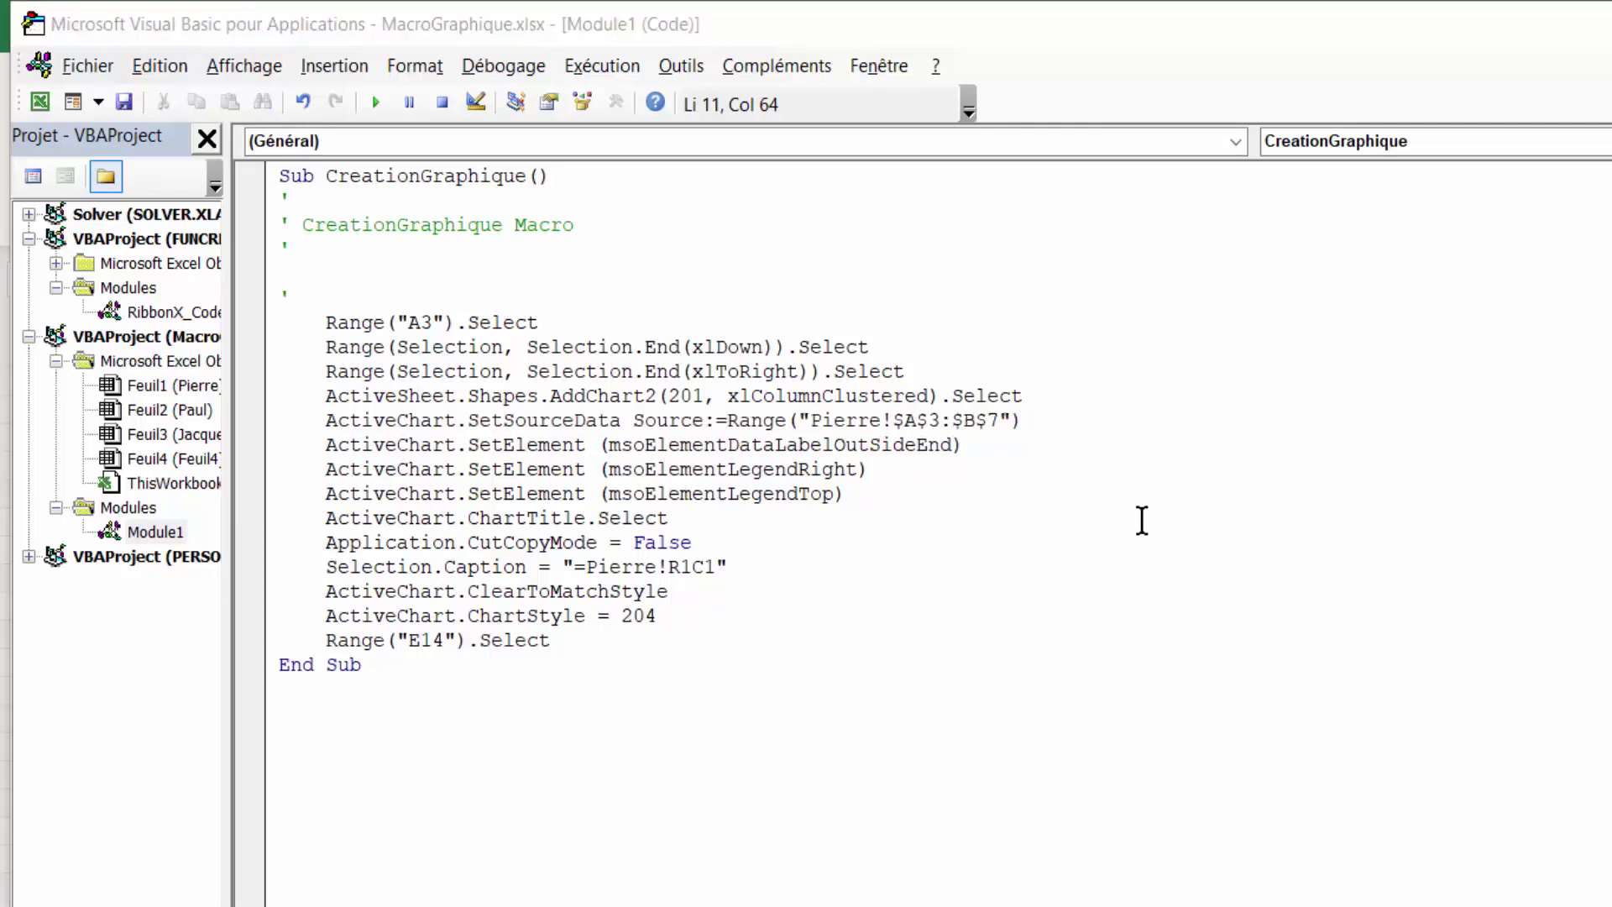
click(341, 420)
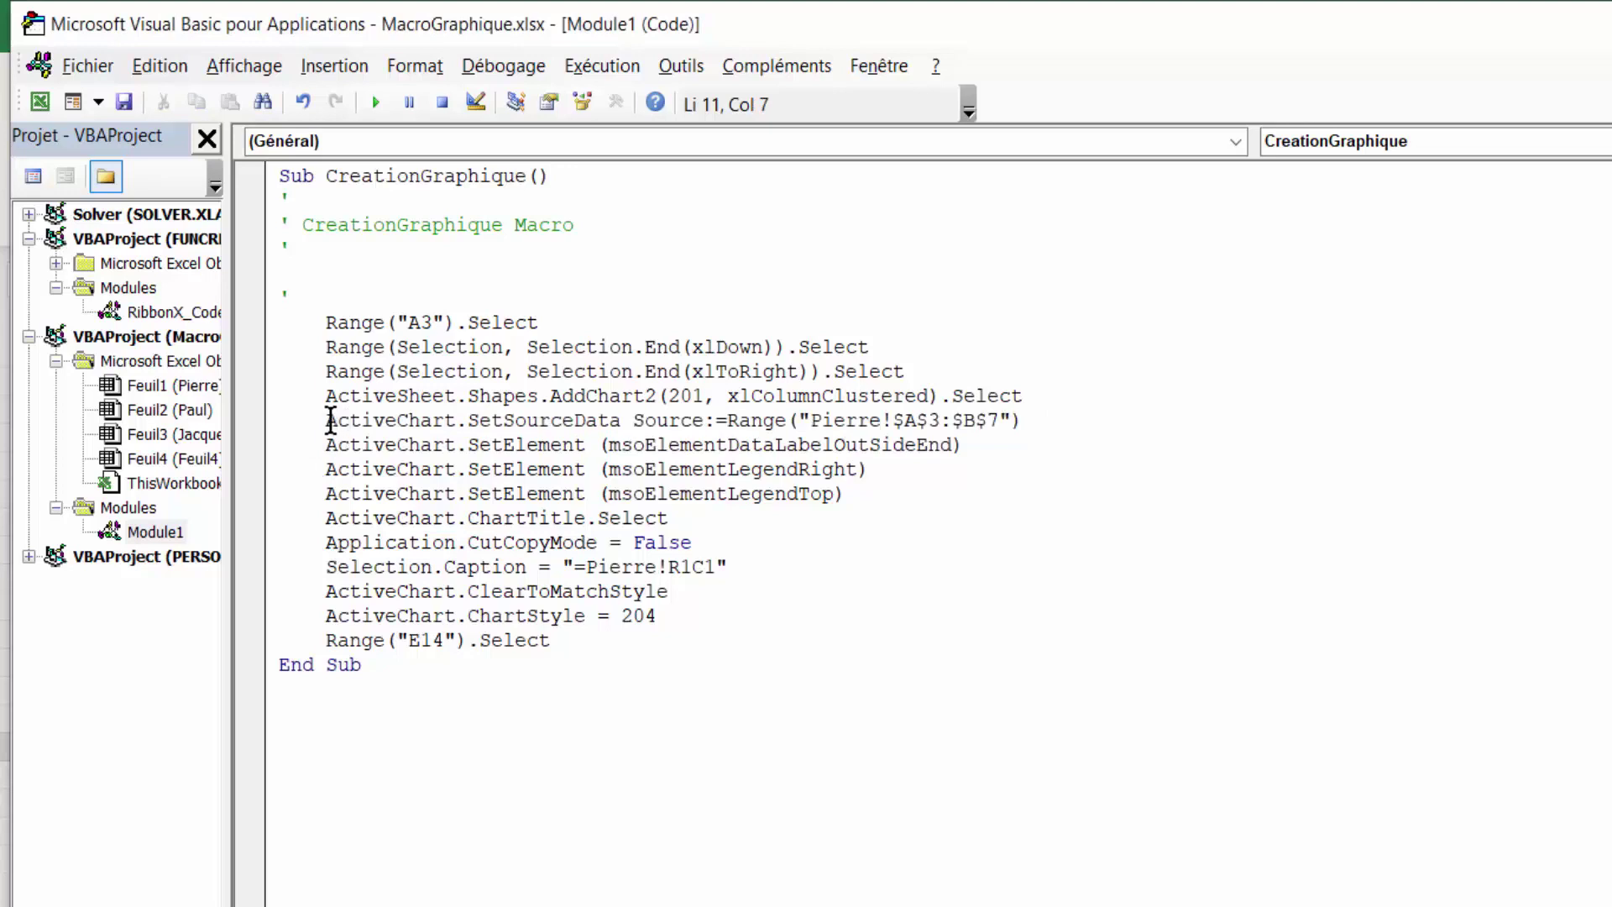
drag(325, 419, 1061, 425)
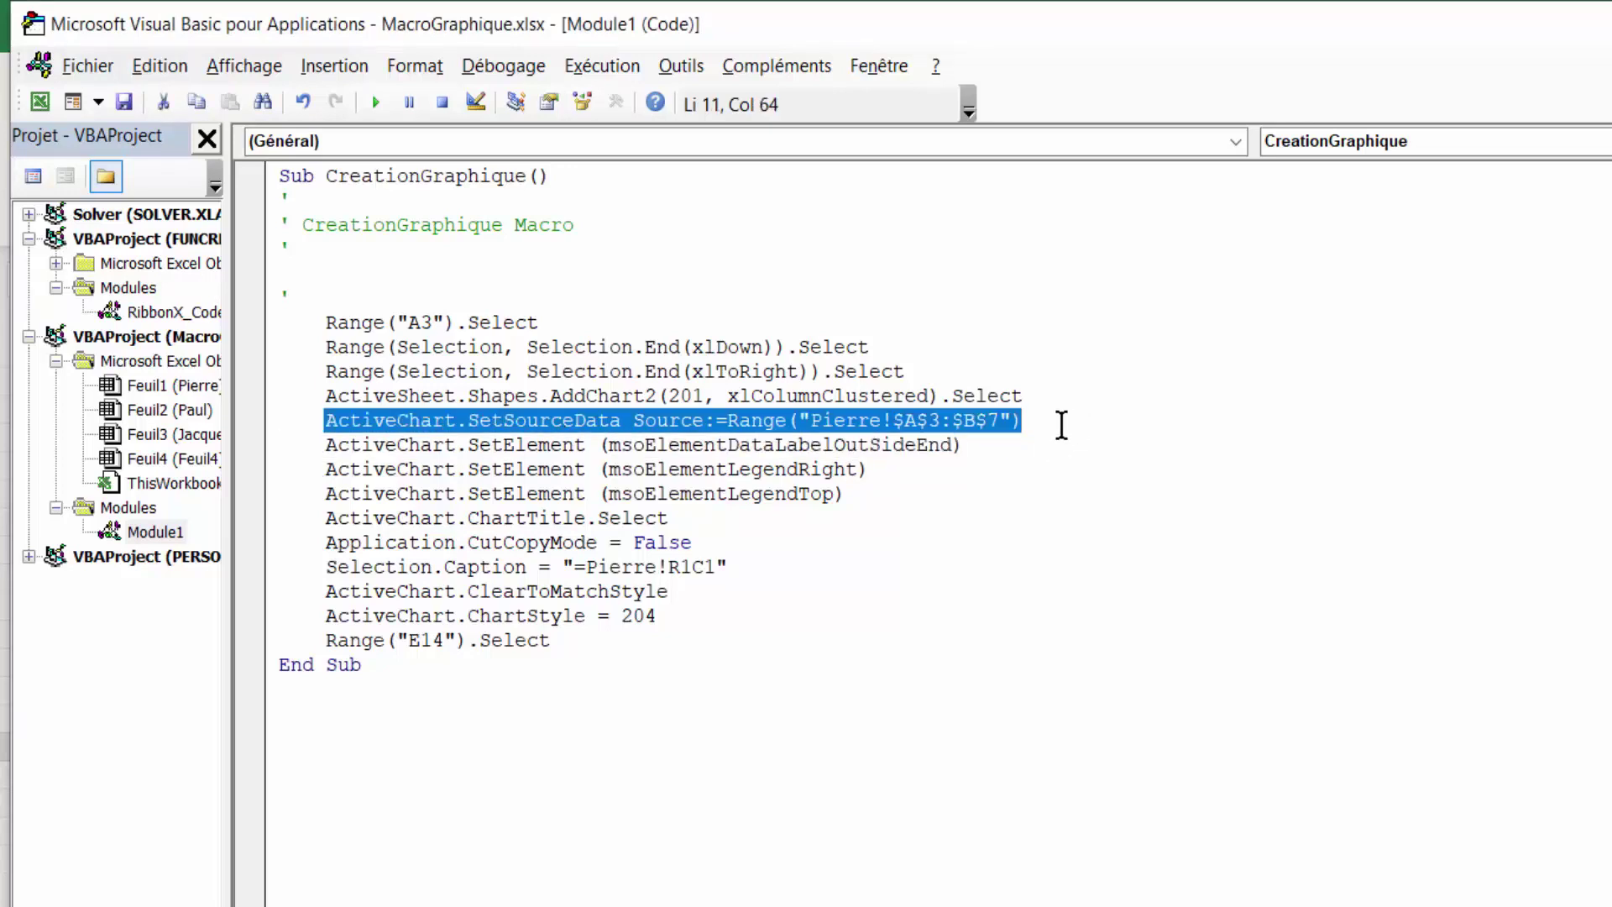
key(Delete)
key(Delete)
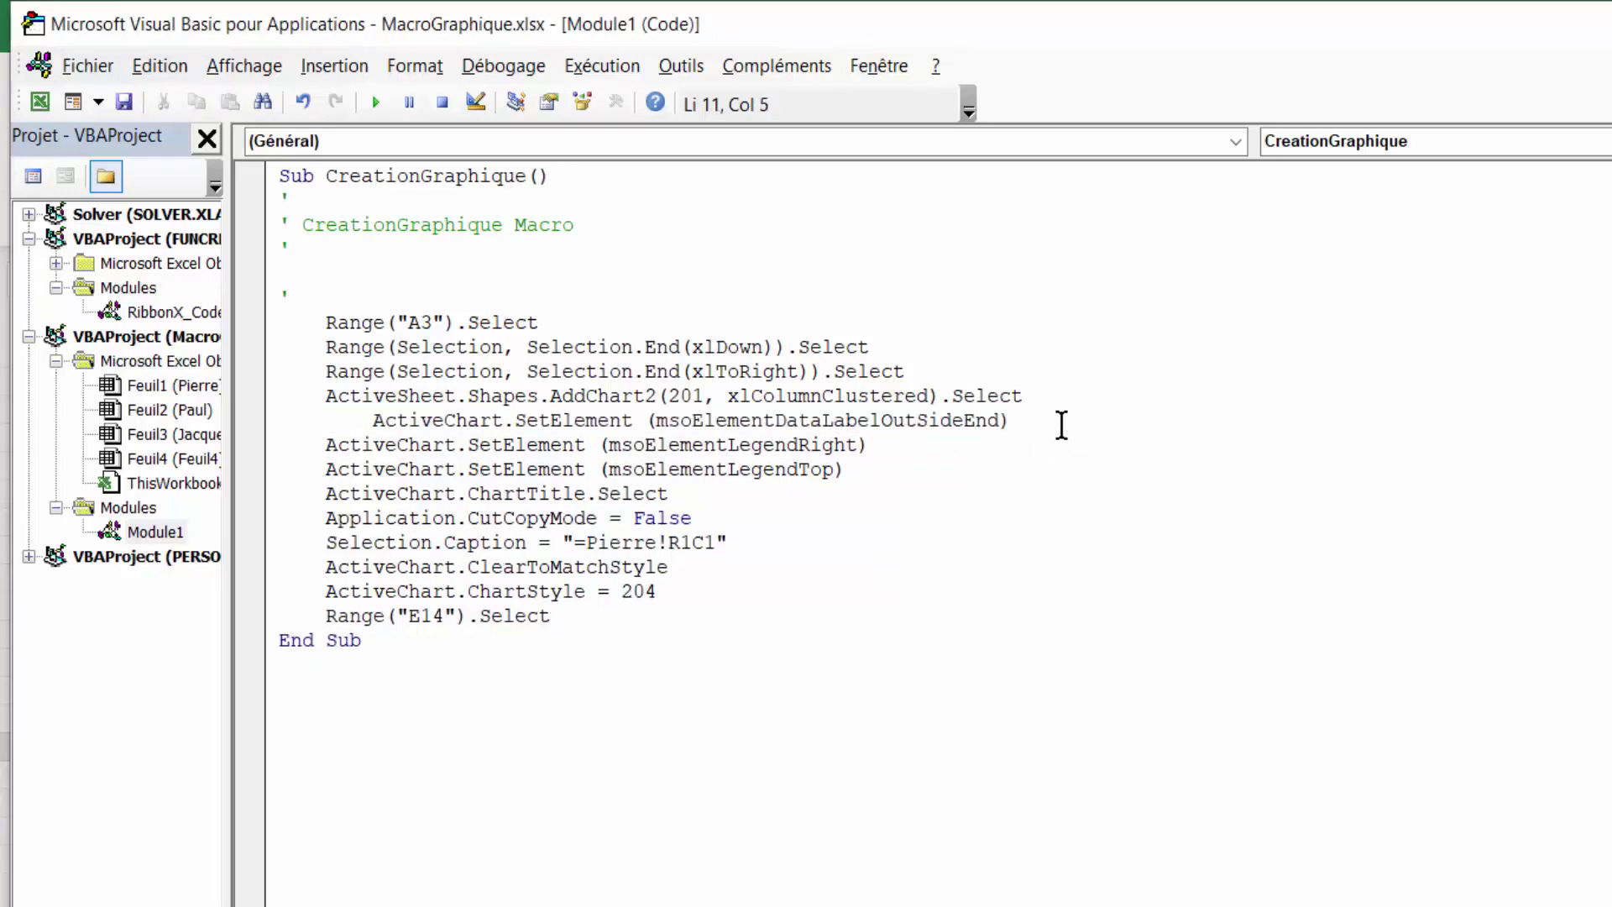
key(BackSpace)
key(BackSpace)
key(BackSpace)
key(BackSpace)
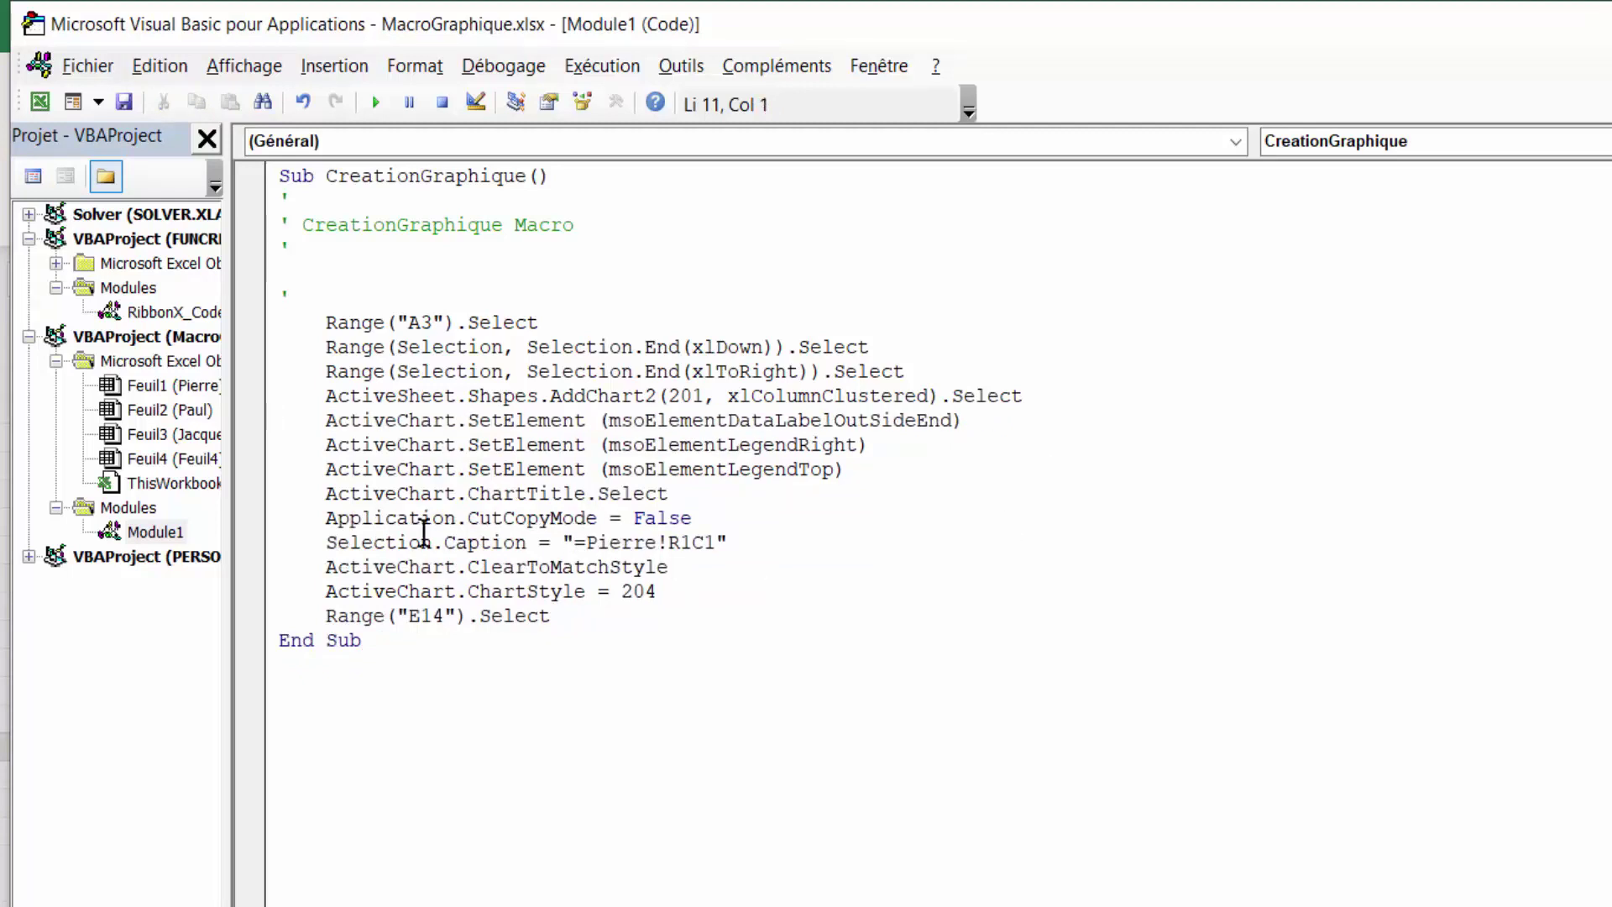
Replace the caption's =Pierre!R1C1 with Range("A1").Value and remove the extra blank line.
drag(326, 543, 514, 543)
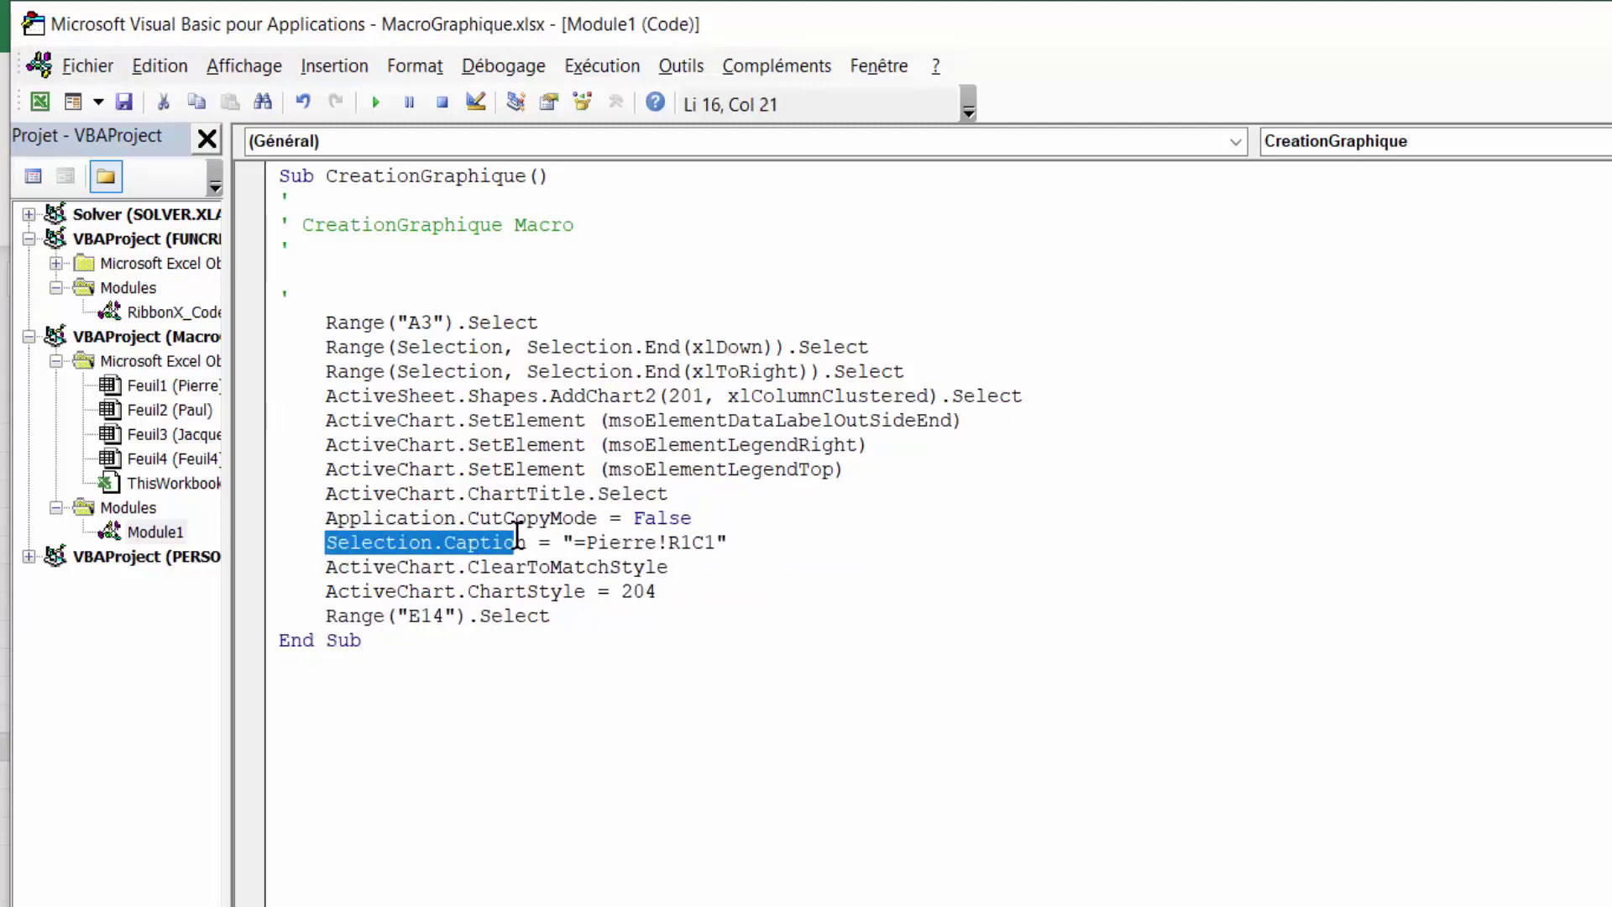
click(587, 542)
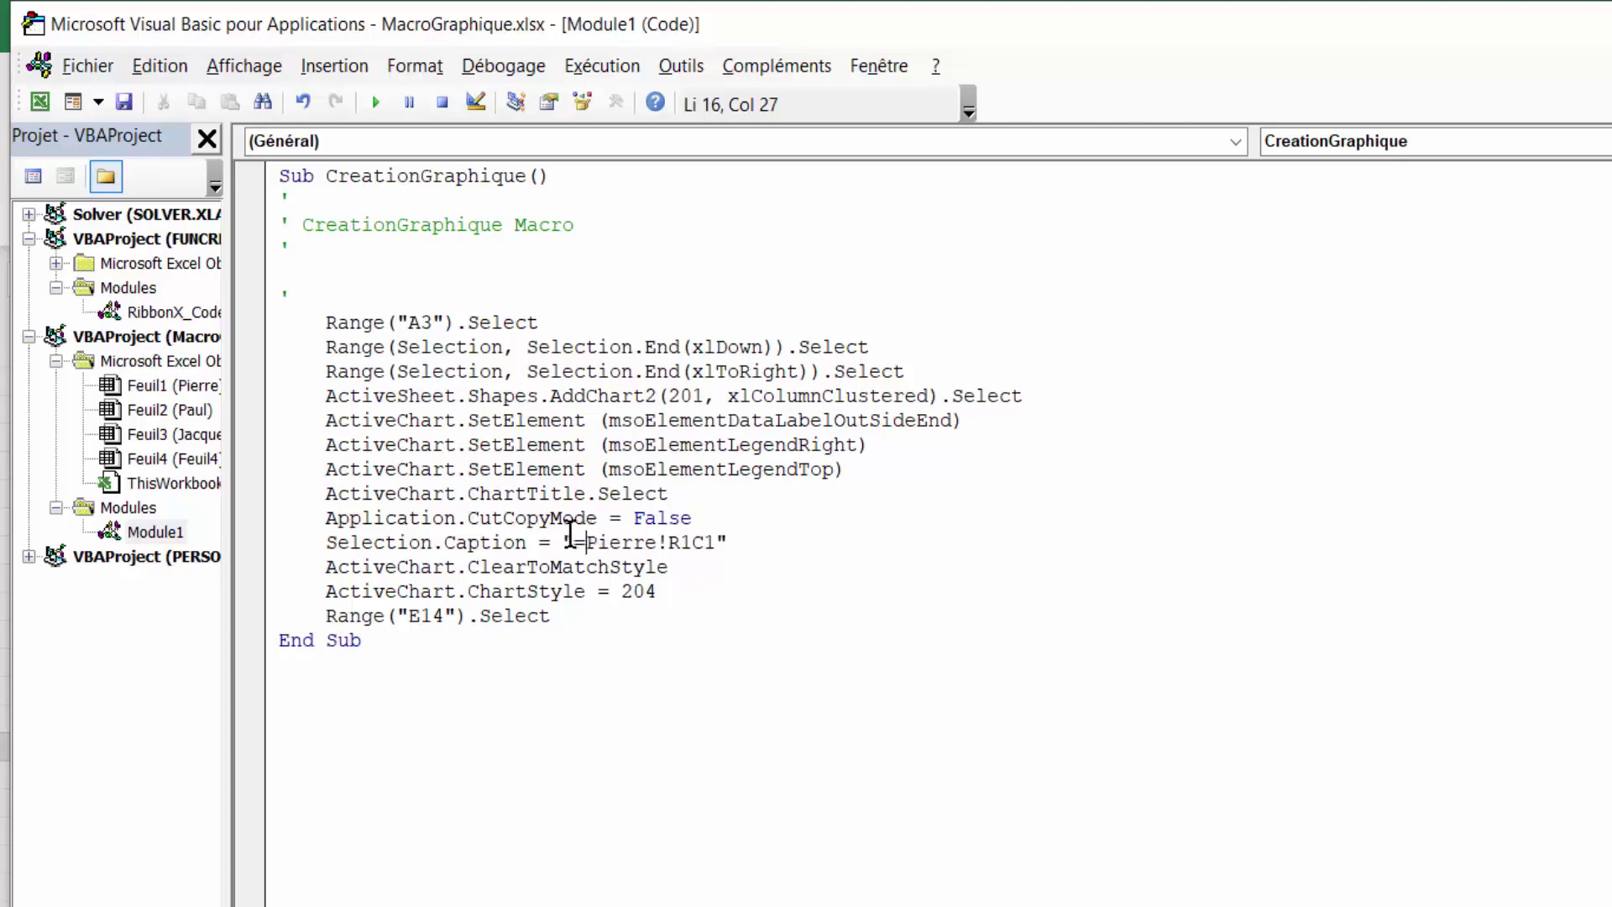
click(562, 537)
drag(562, 537, 729, 537)
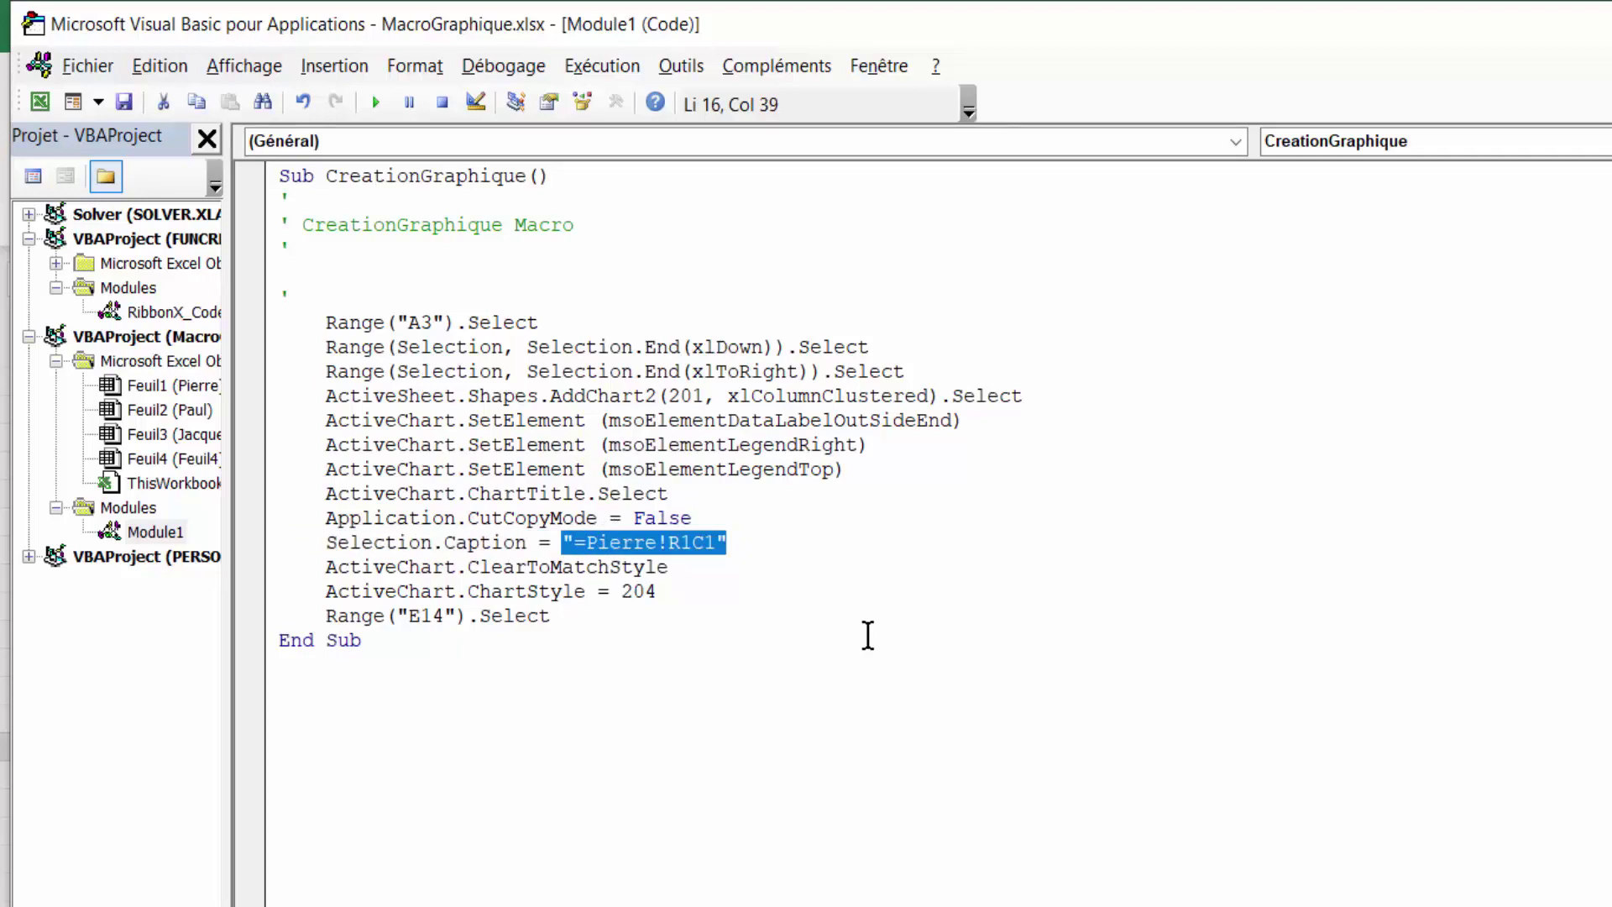
text(range)
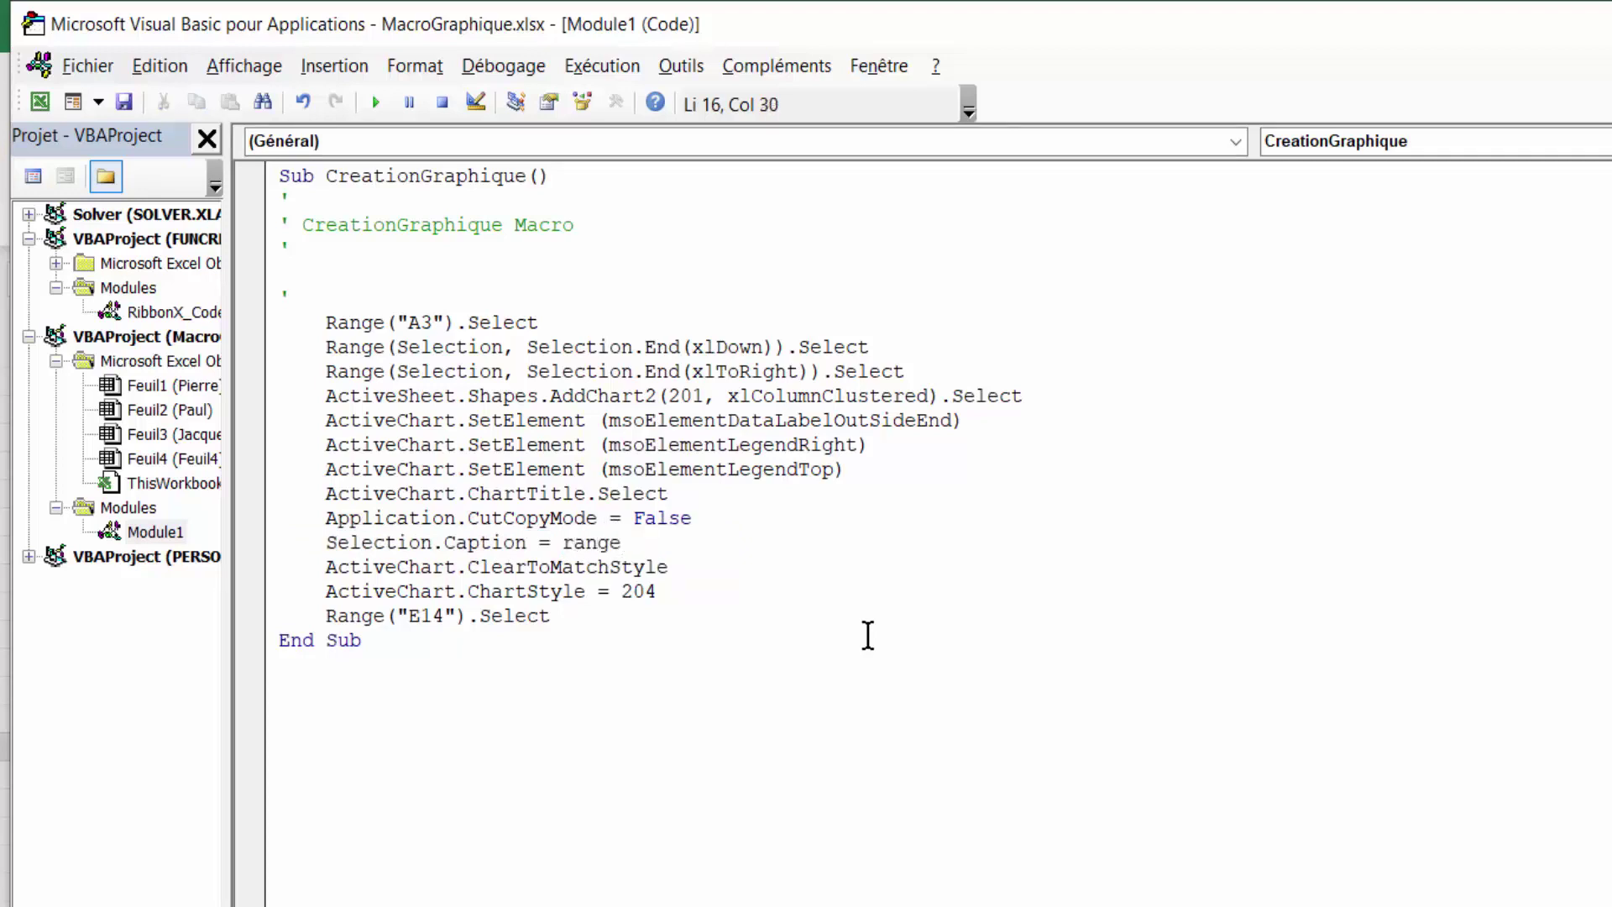
text((")
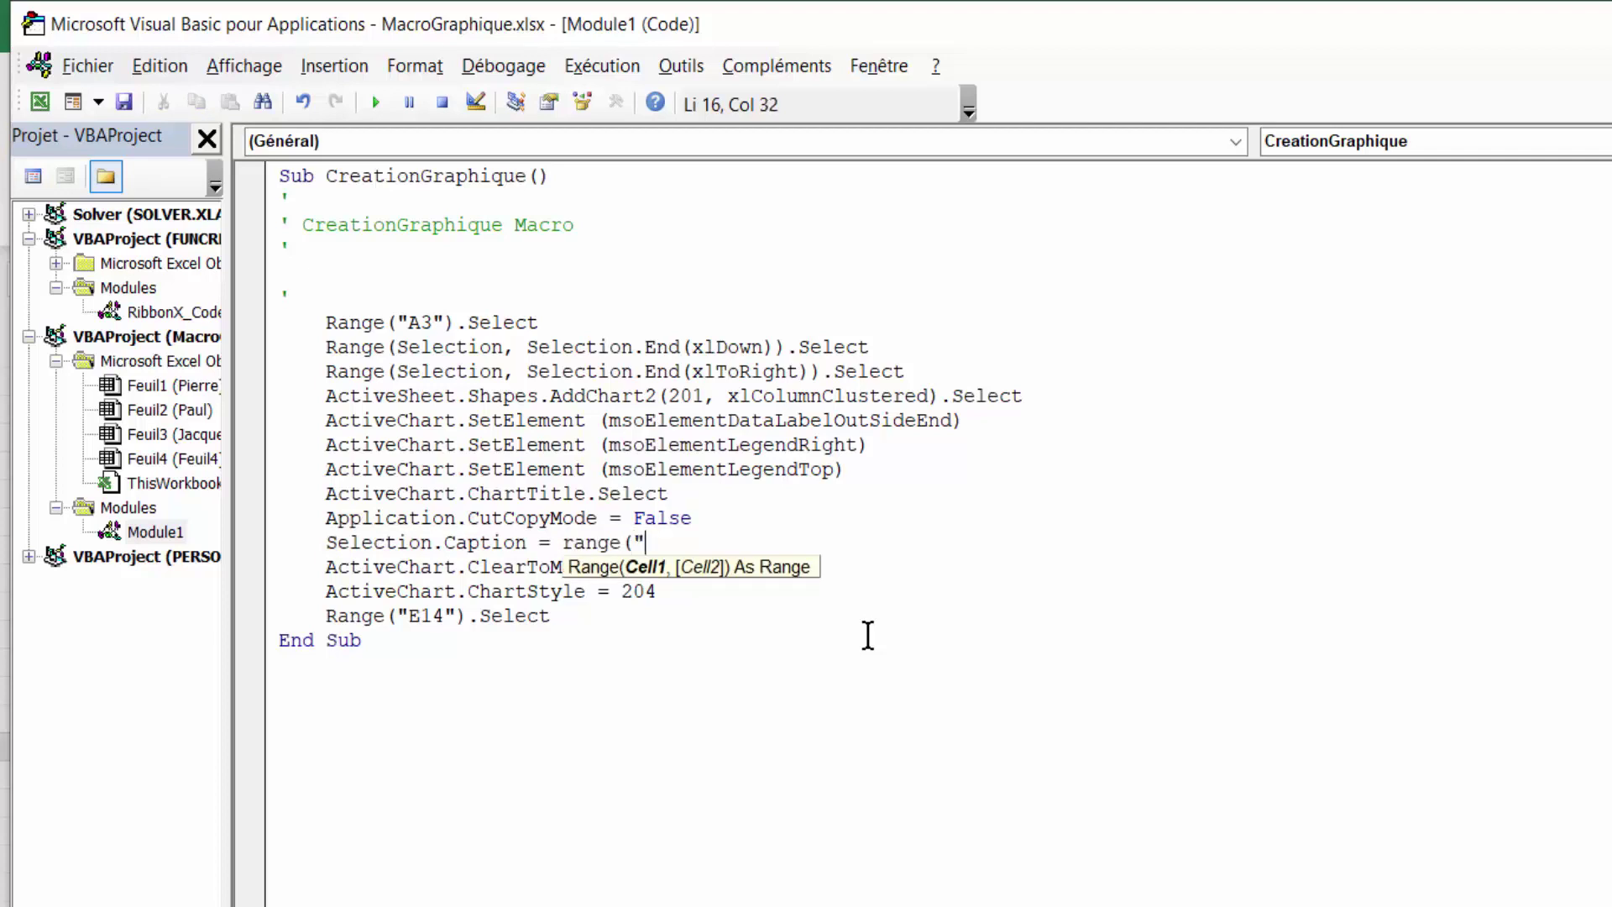
text(A)
text(1"))
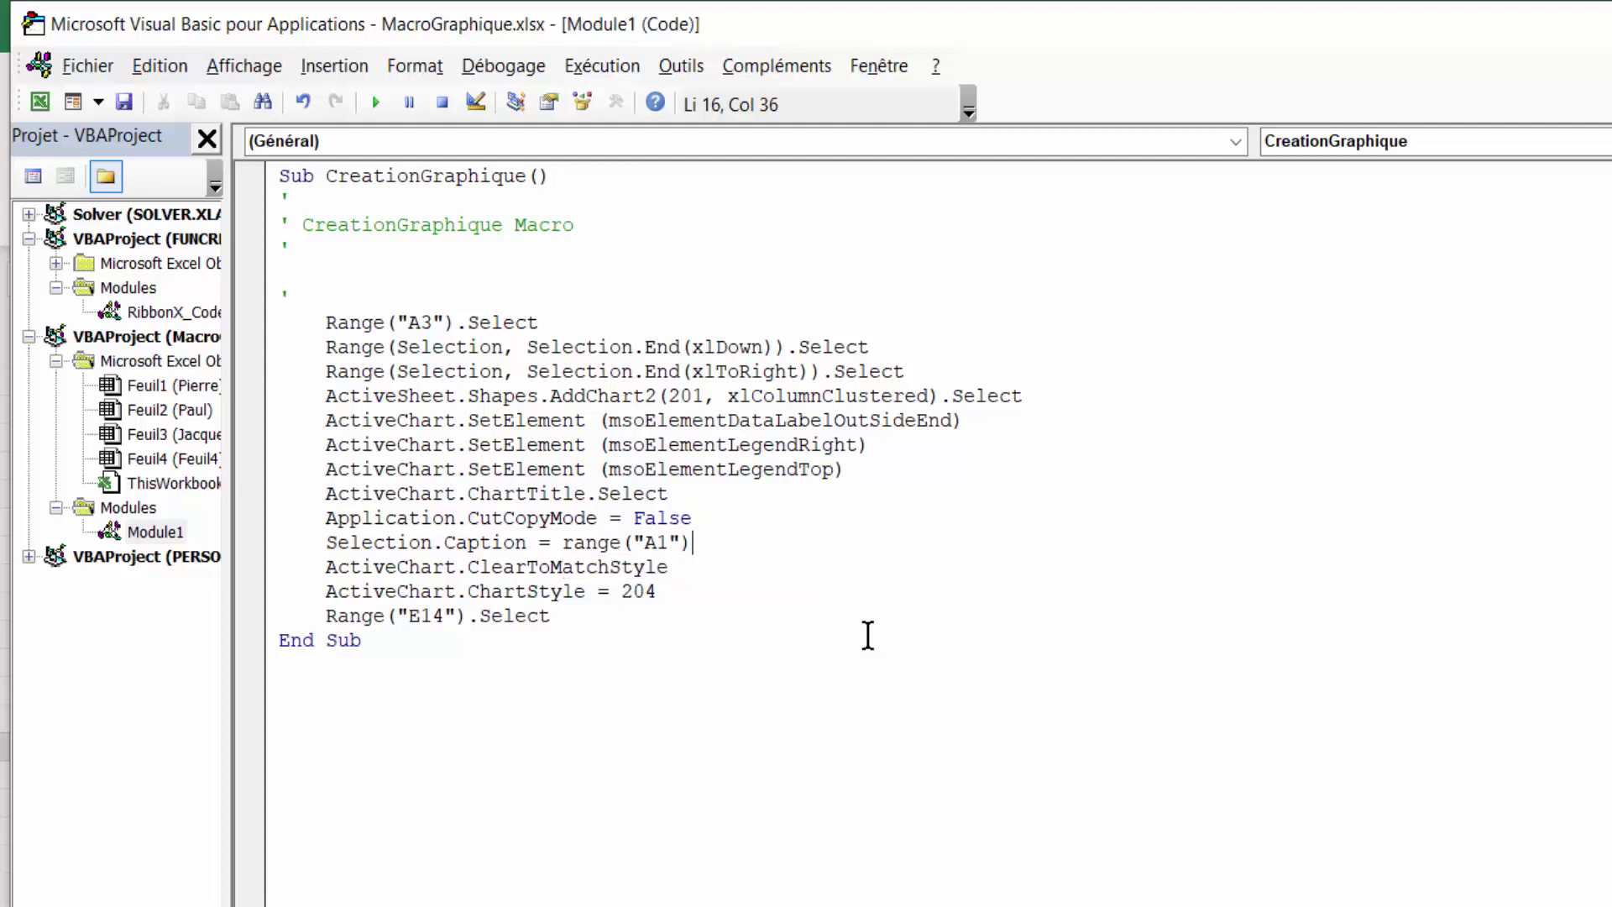
text(.value)
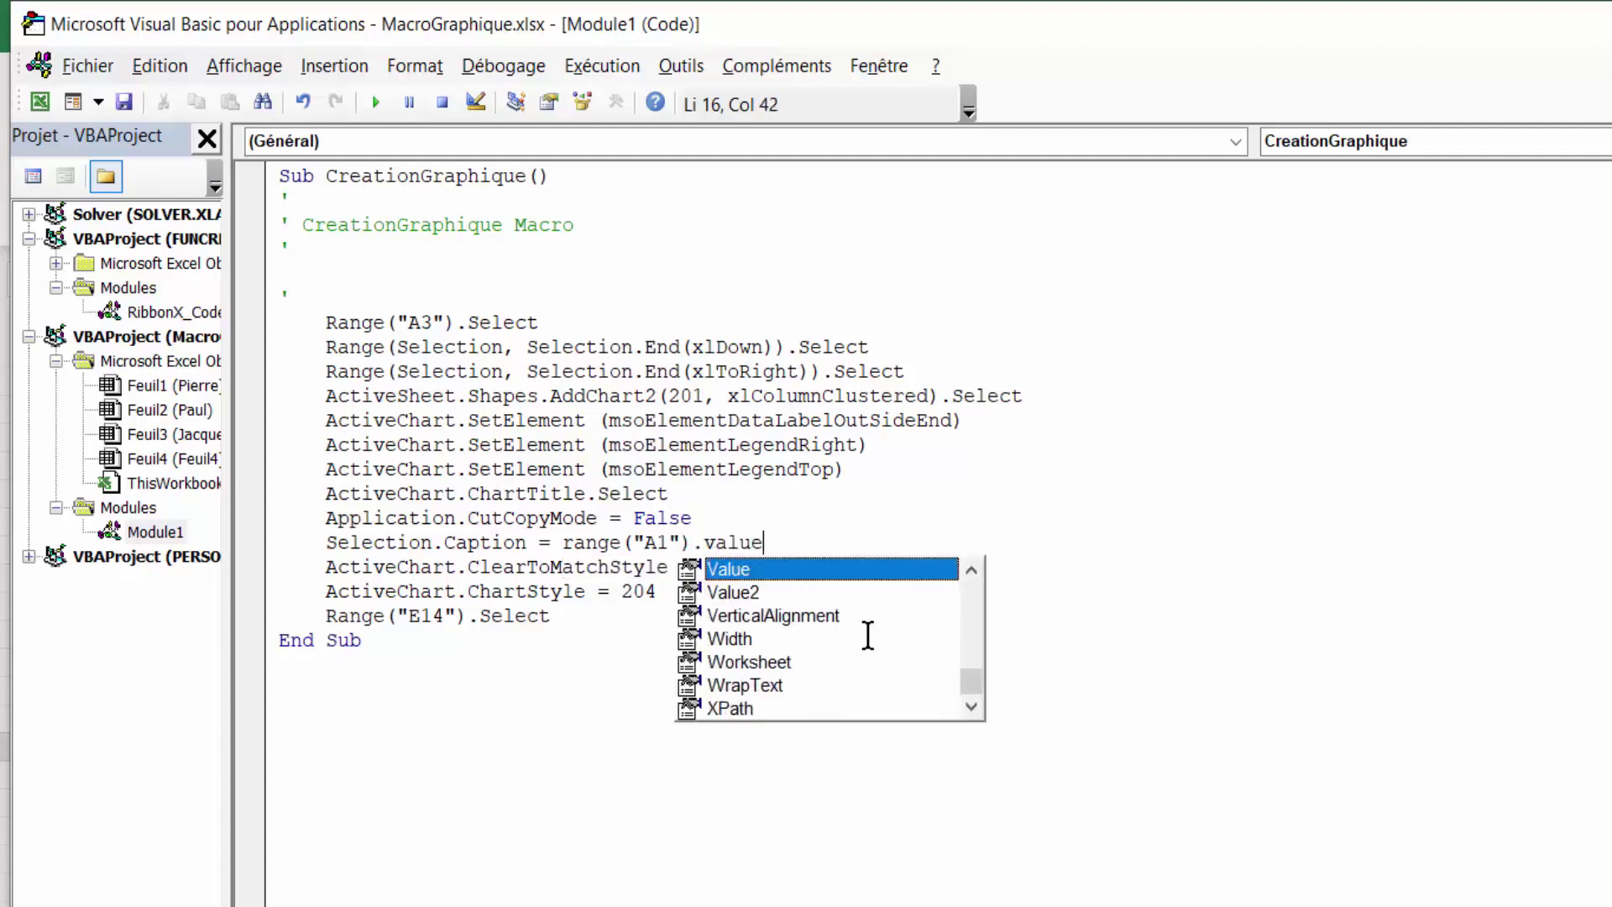
key(Return)
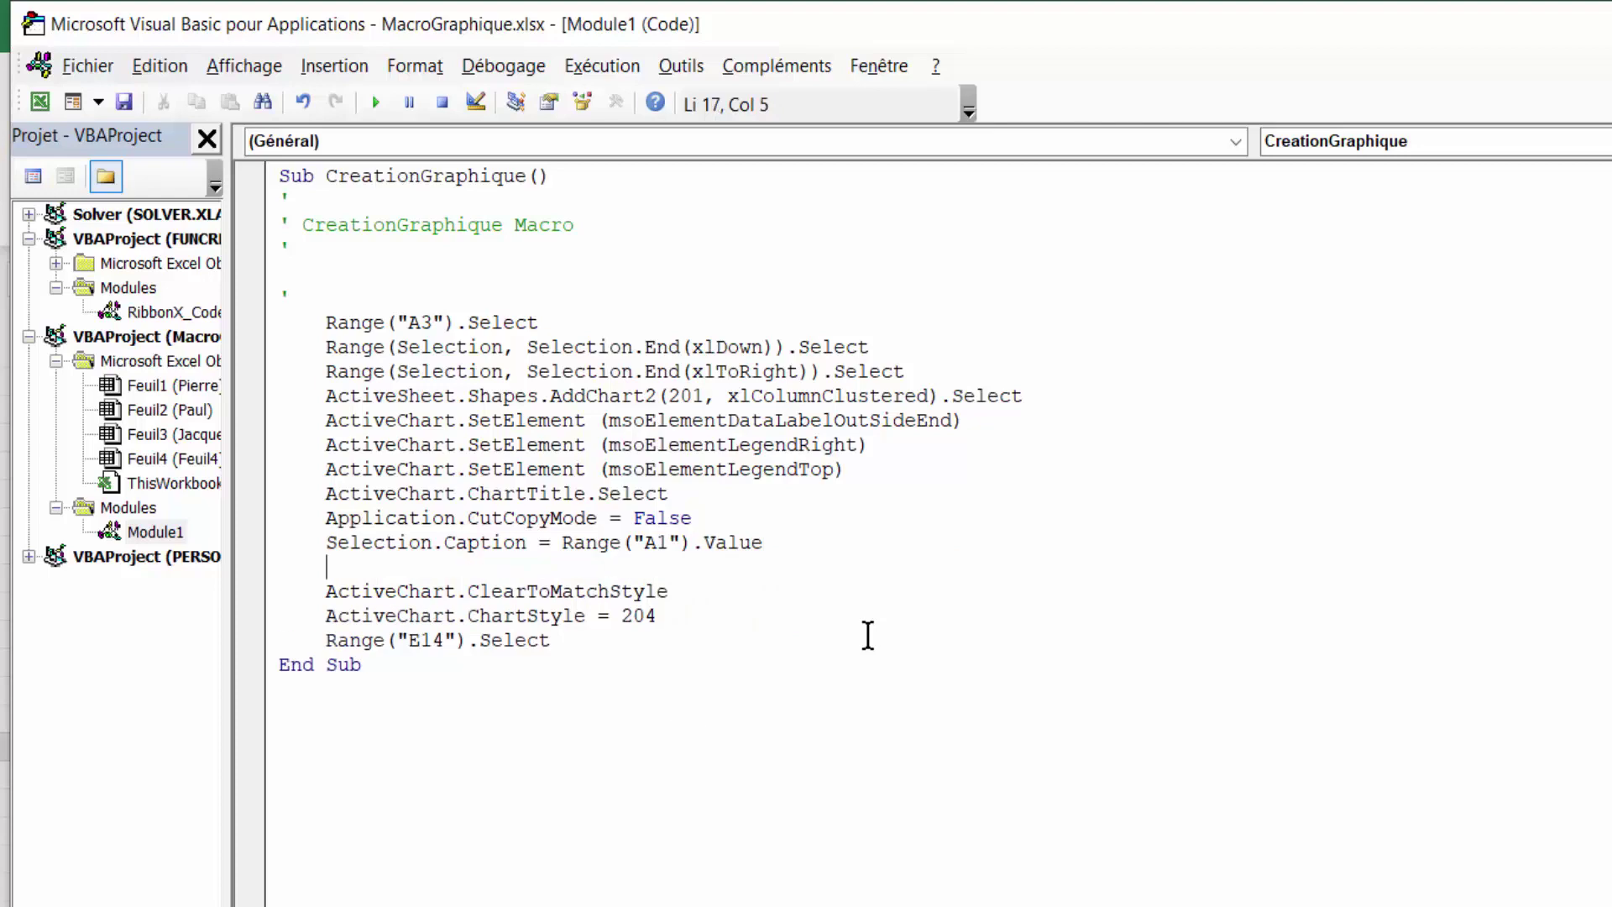
key(Delete)
key(Delete)
key(Delete)
key(Delete)
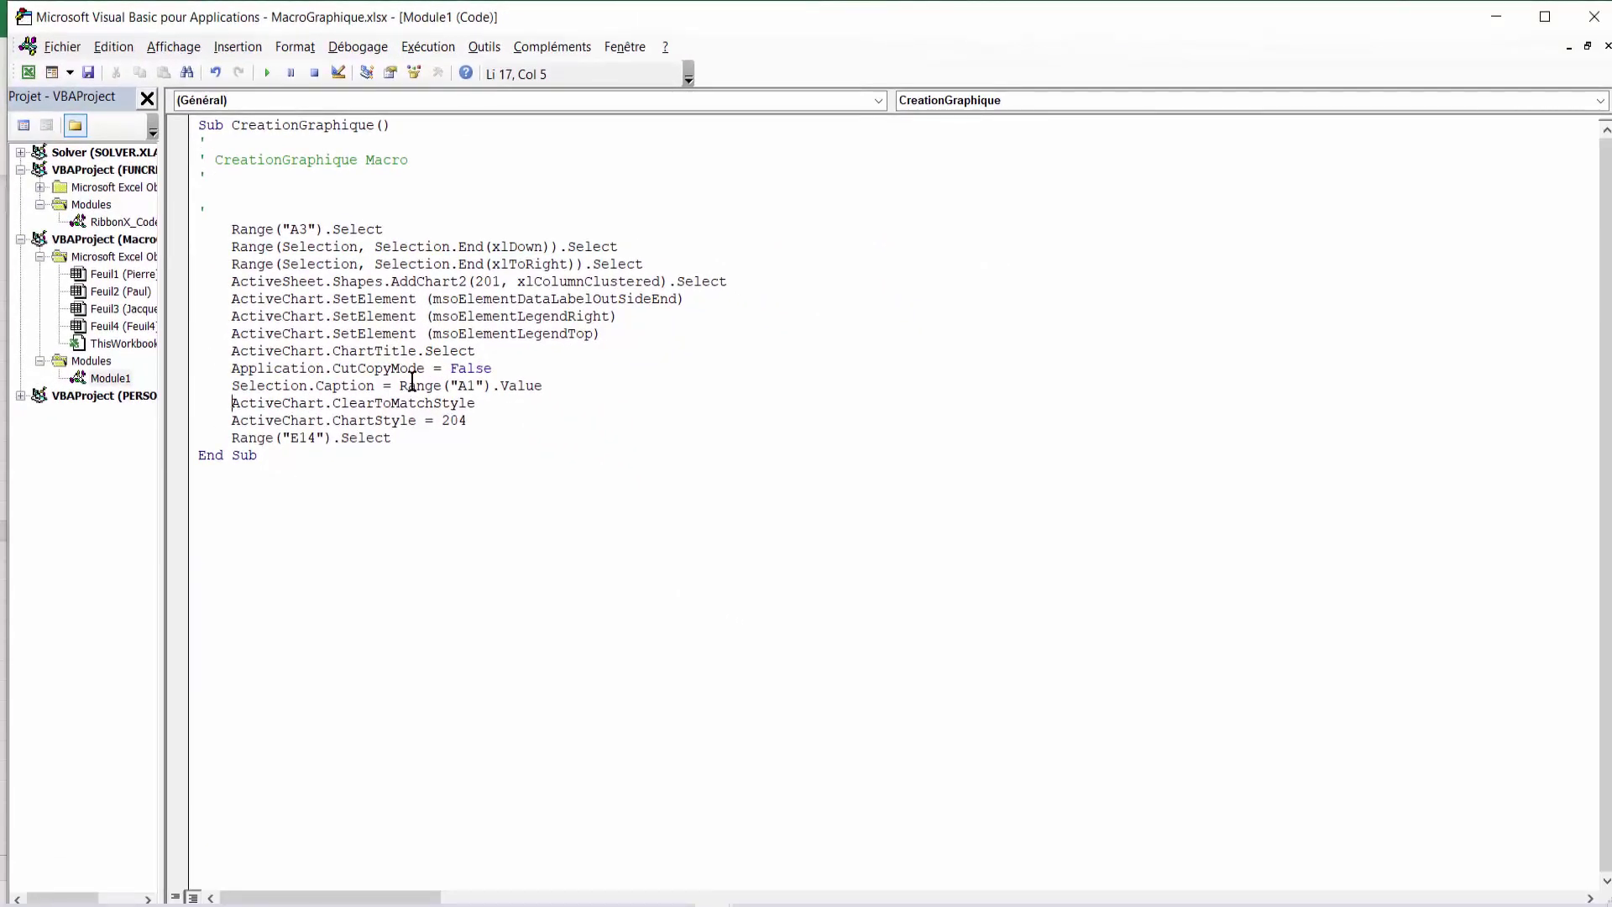
Return to the workbook and run CreationGraphique on the next salesperson's sheet to chart its six articles.
click(1589, 18)
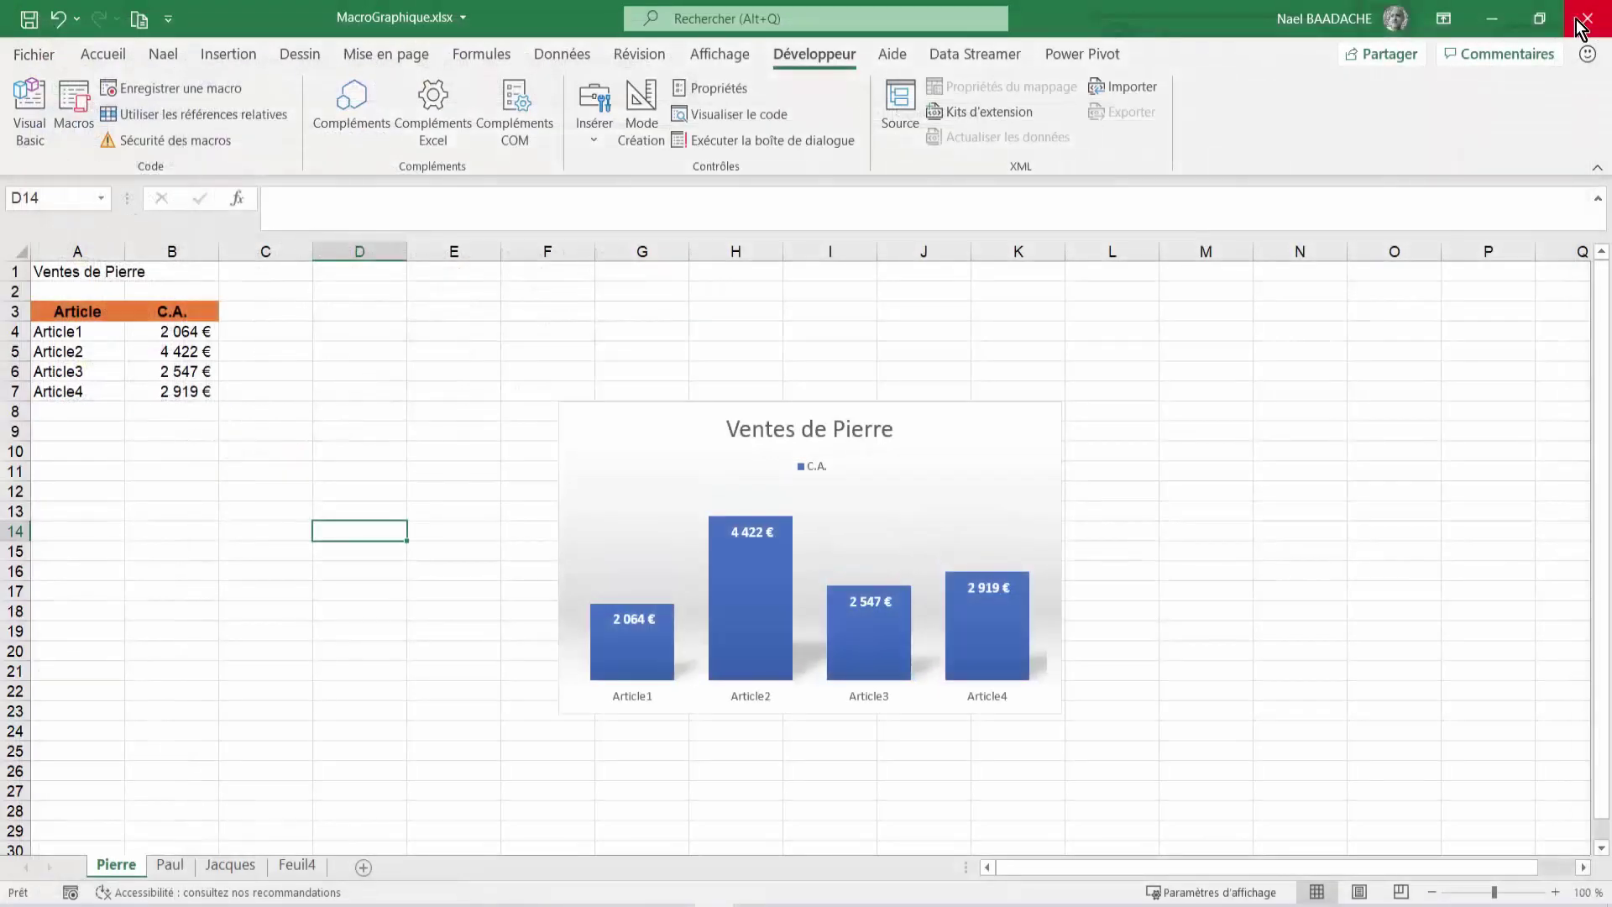
click(180, 870)
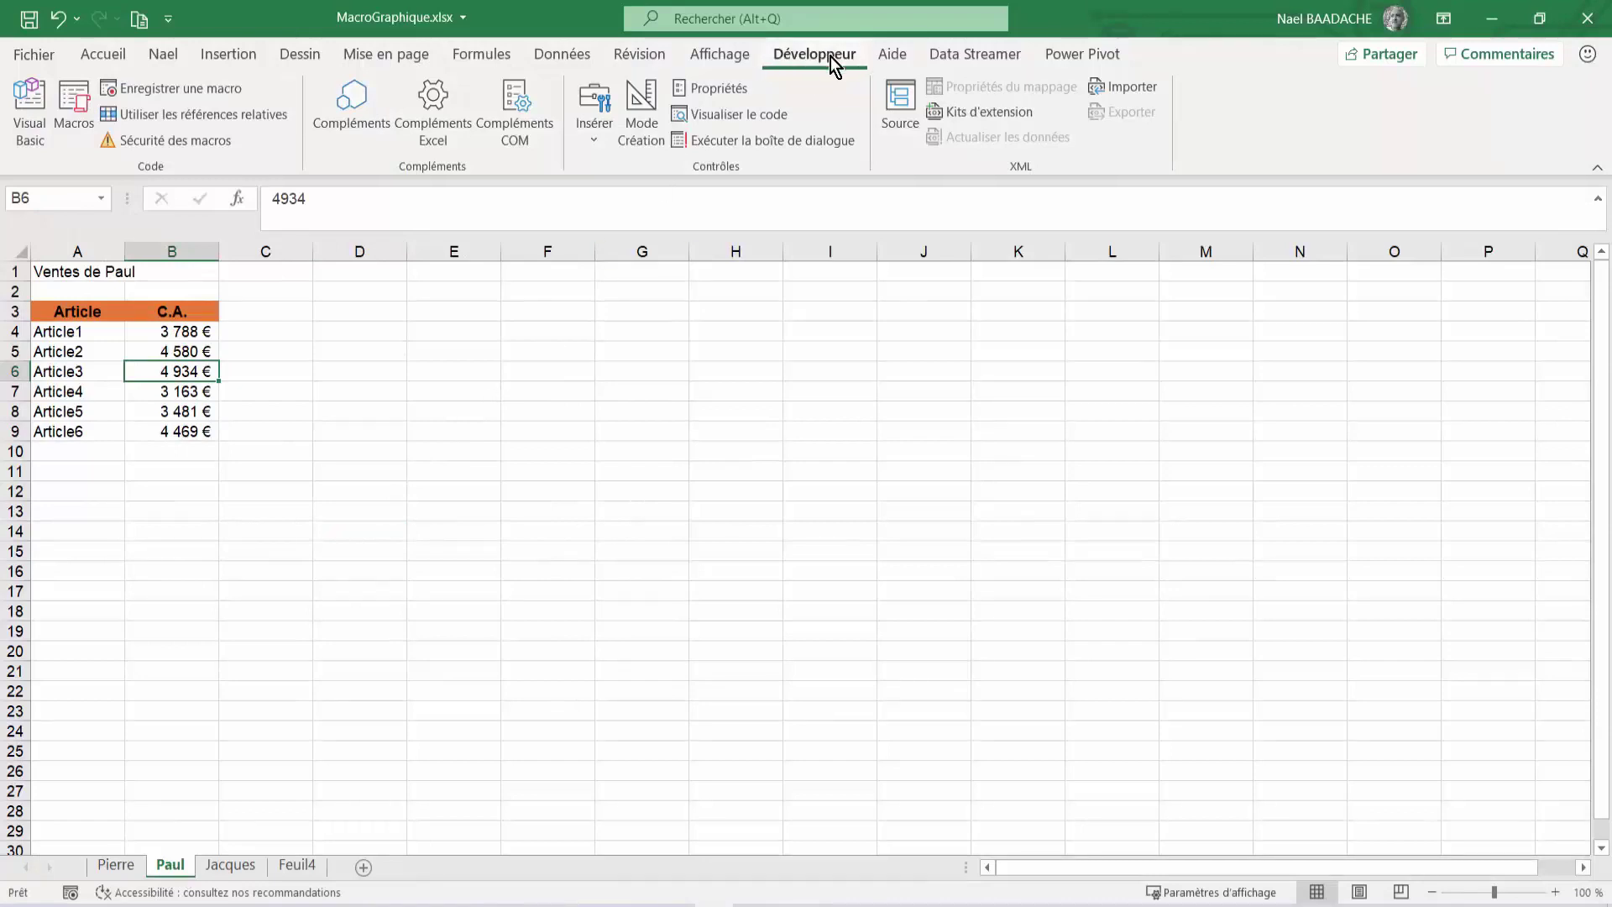
click(74, 105)
click(1270, 308)
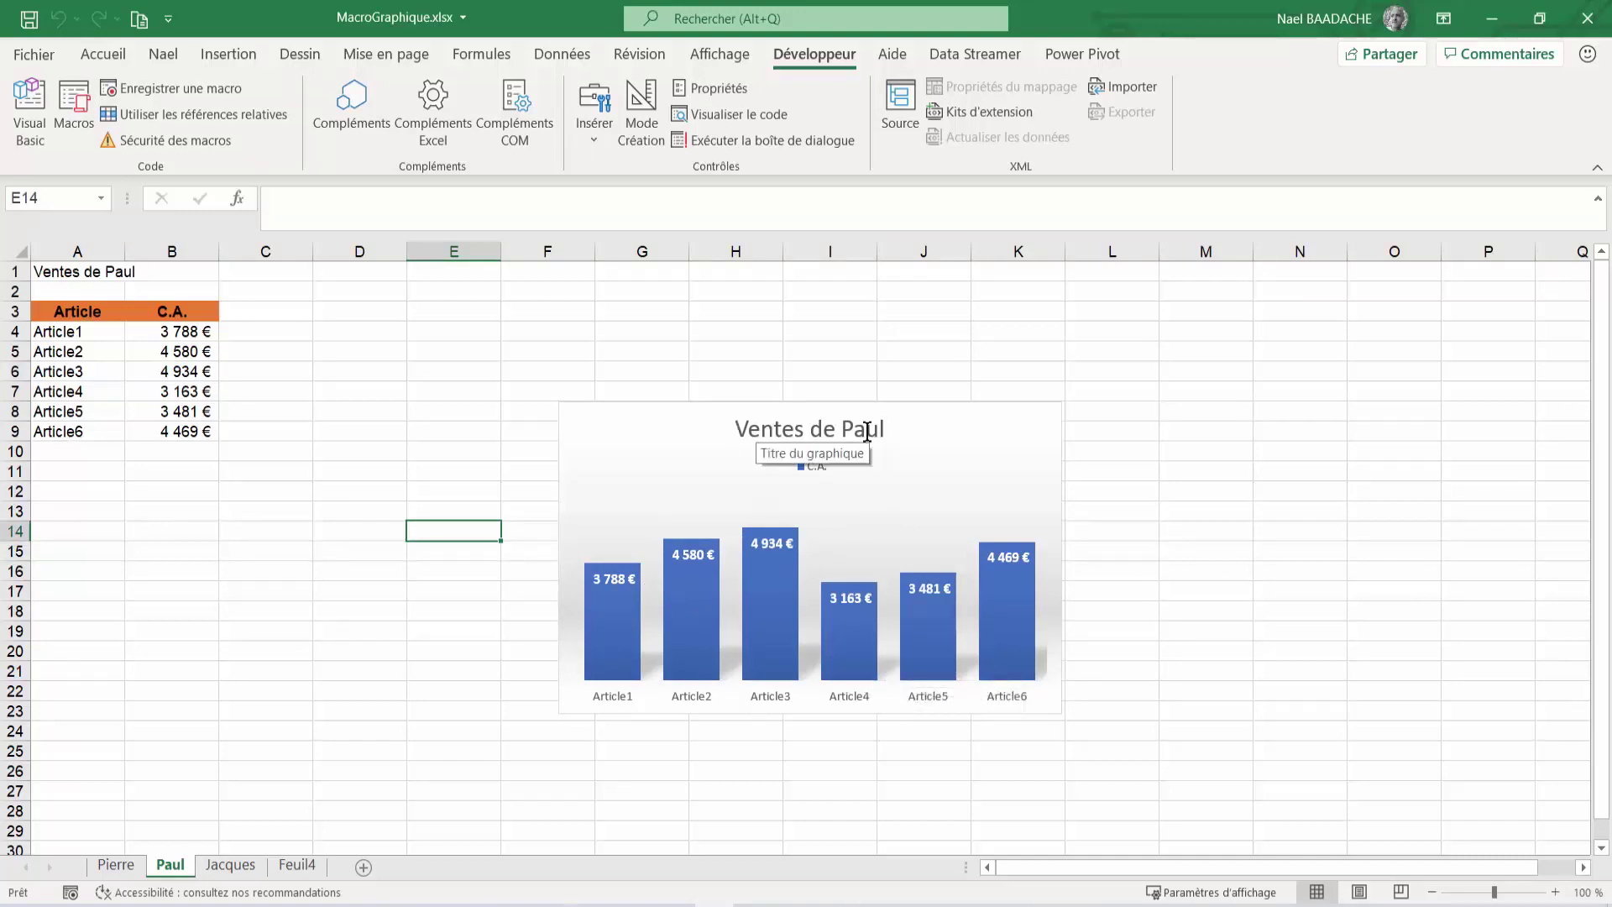
Run CreationGraphique on the following salesperson's sheet to chart its eight articles, then deselect the chart.
click(244, 872)
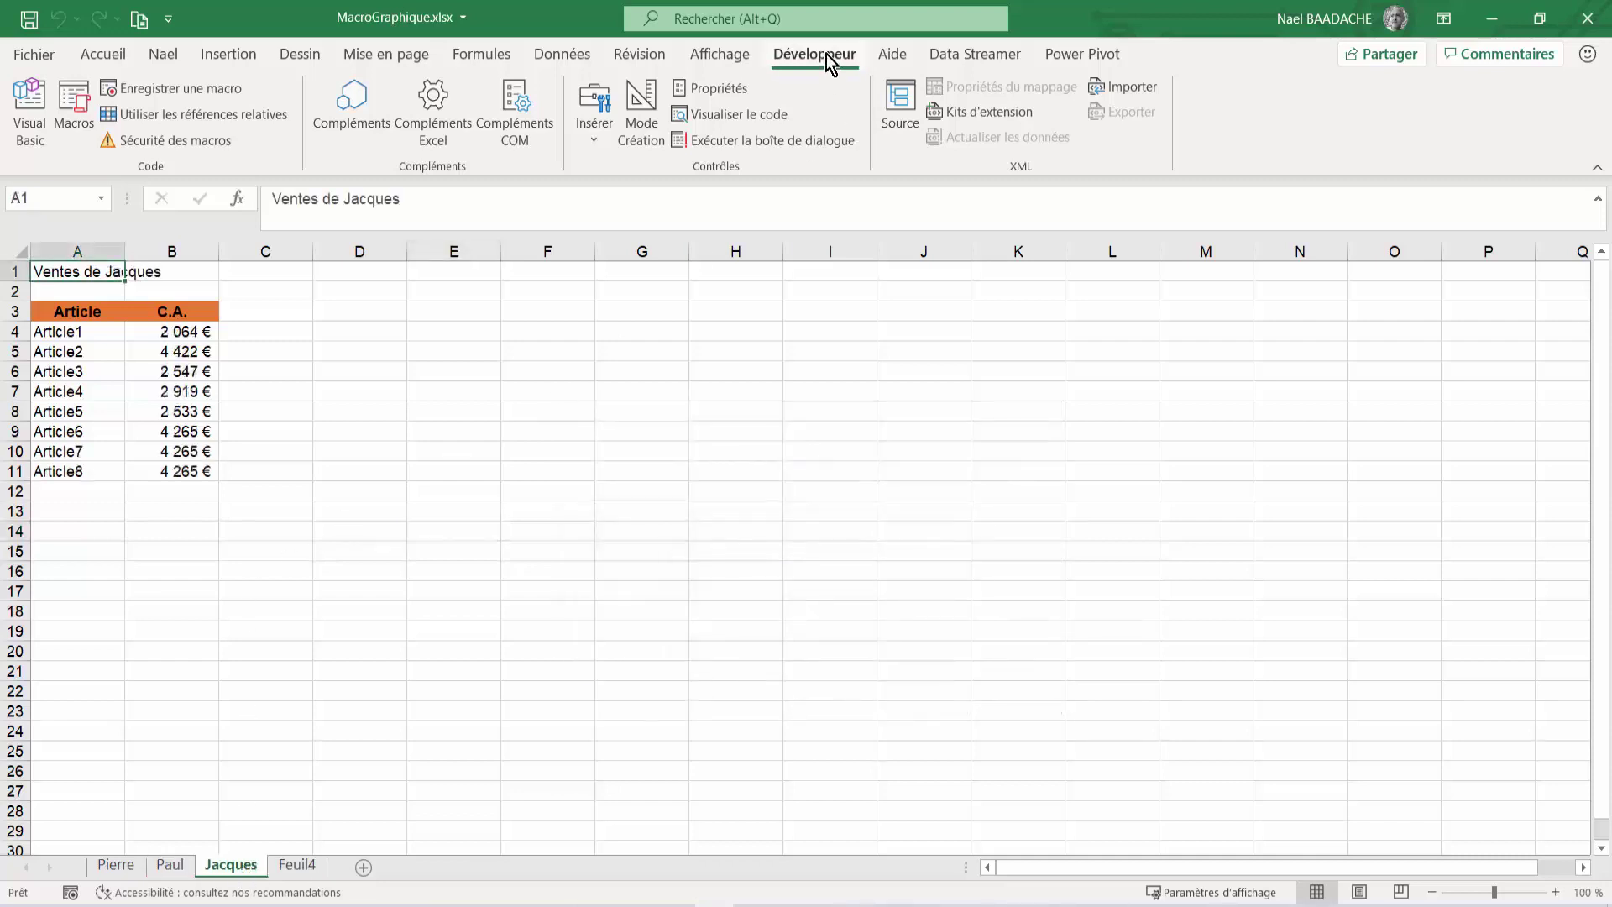
click(73, 109)
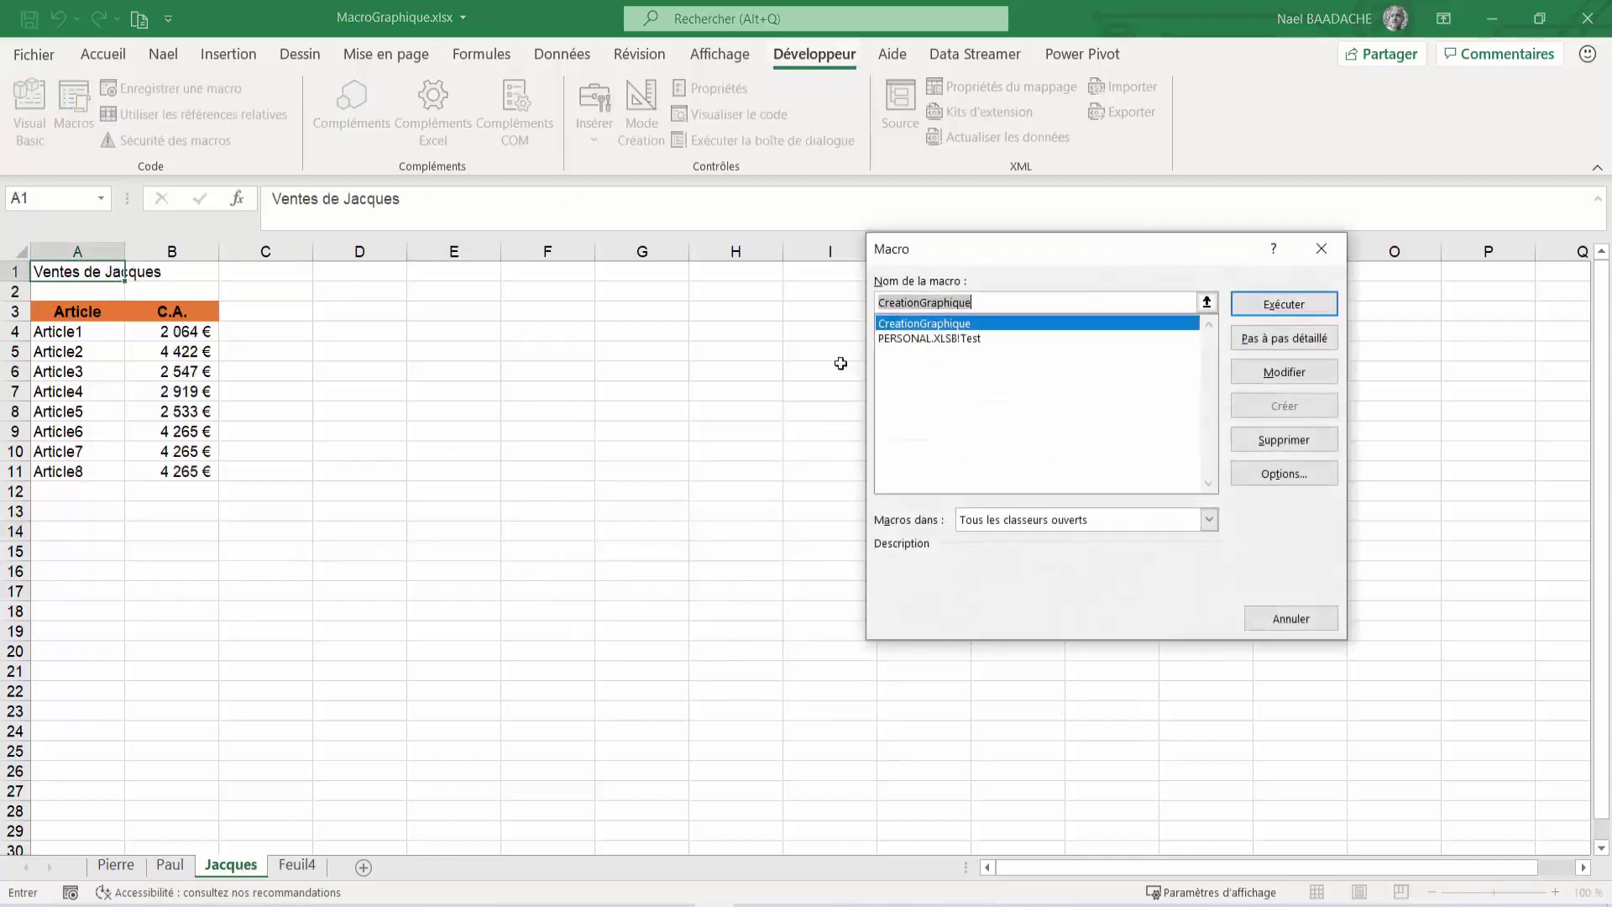
click(1292, 306)
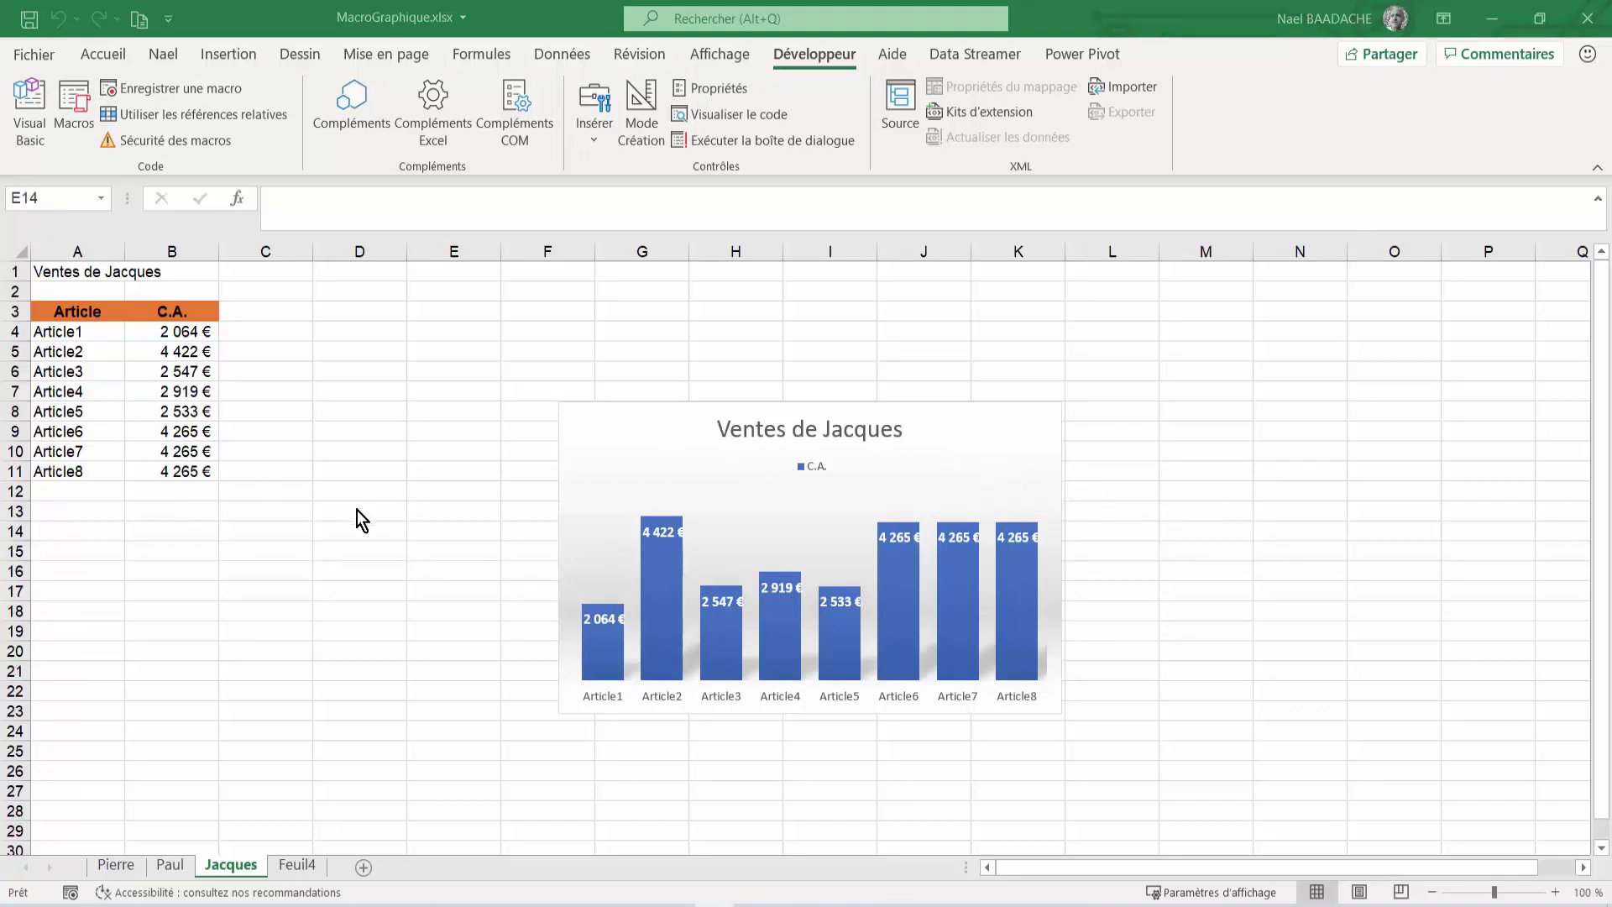
key(Escape)
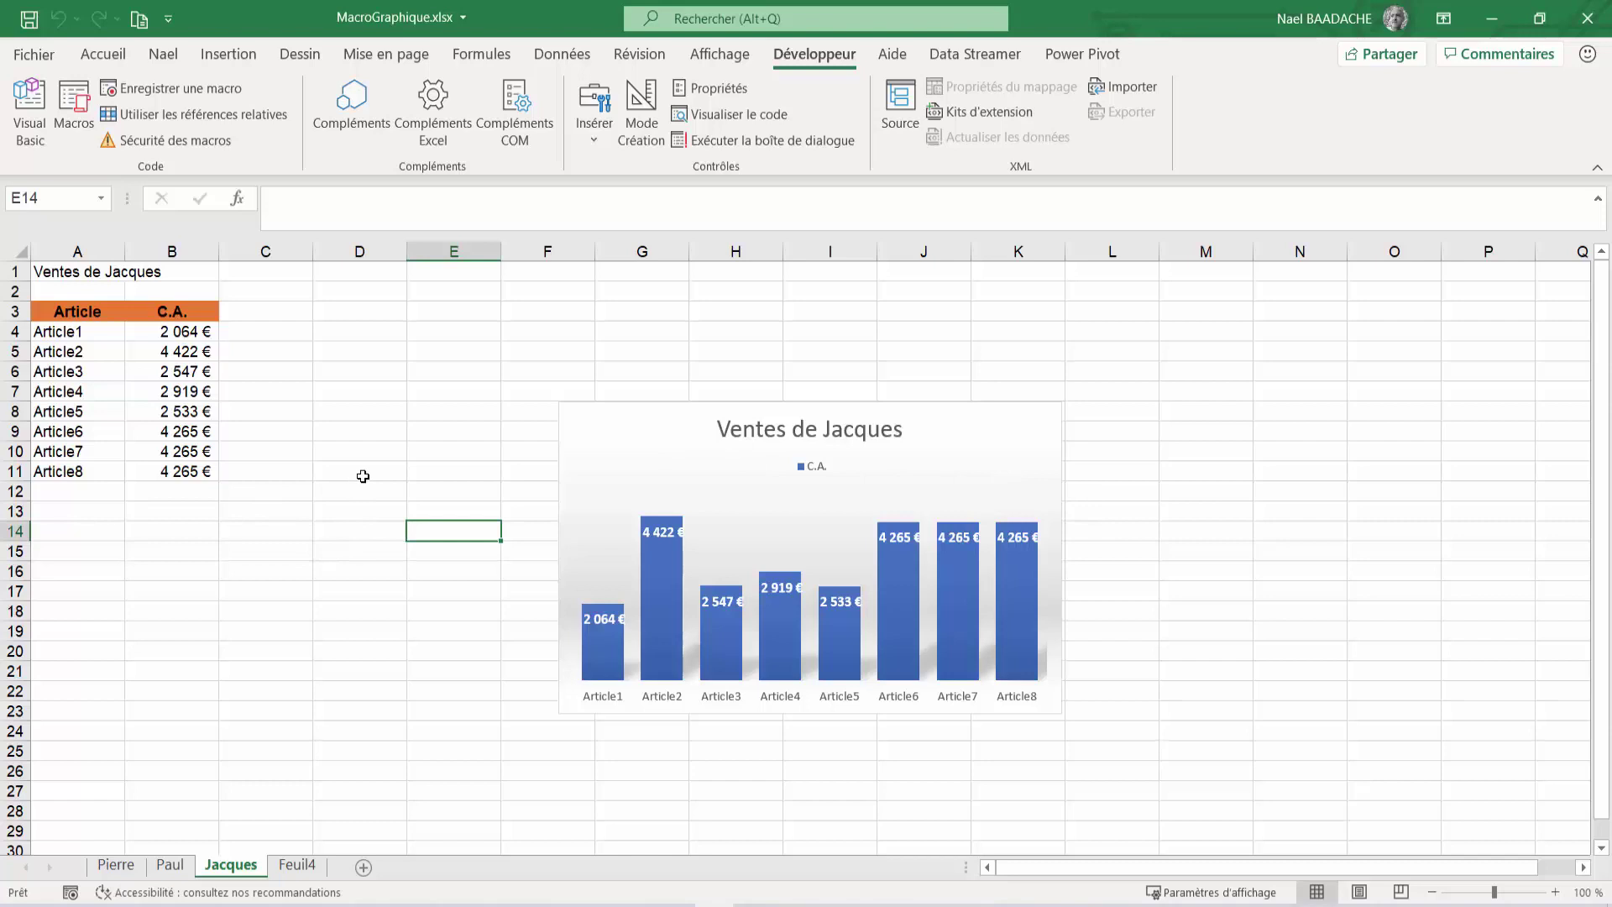